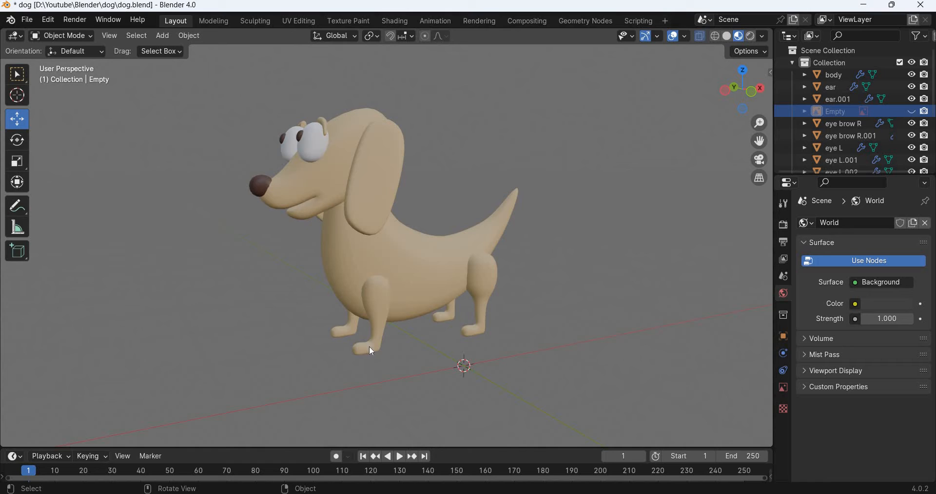
Step: Unhide the reference image and compare it with the finished dog model
scroll(380, 340, up, 1)
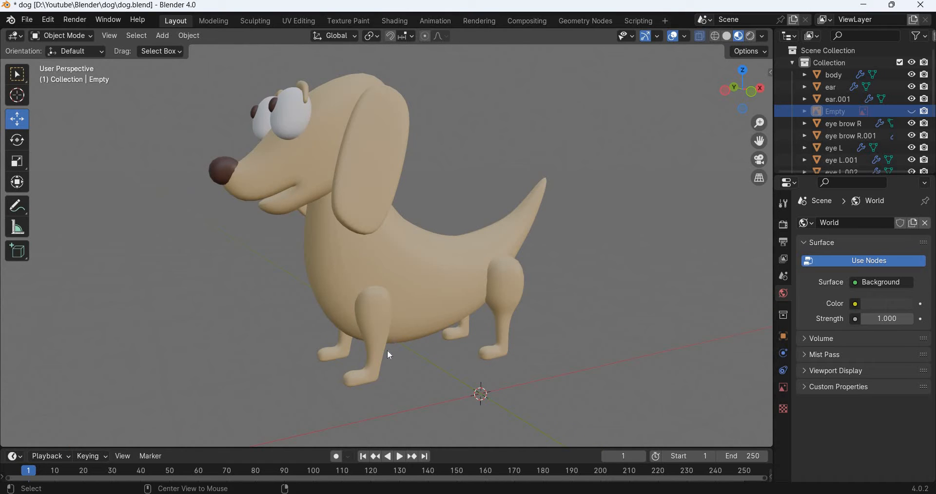
key(alt+h)
middle_drag(409, 326, 390, 335)
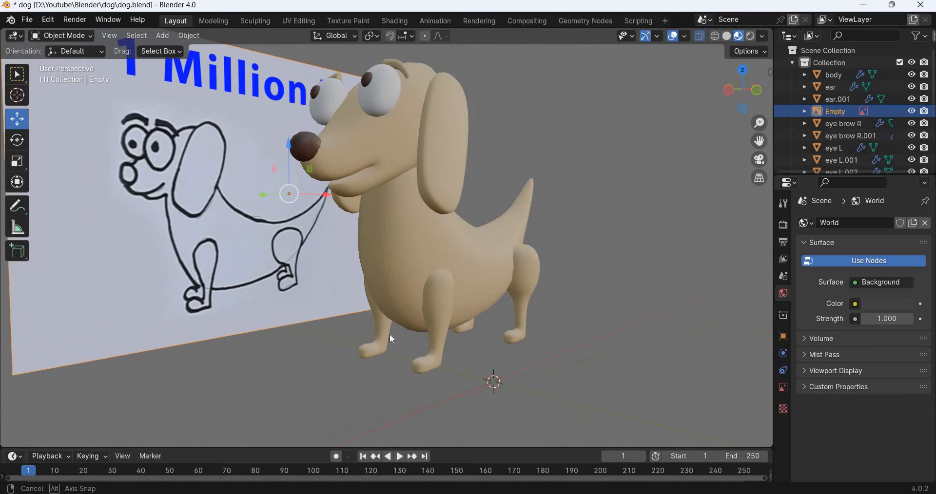
middle_drag(469, 334, 250, 142)
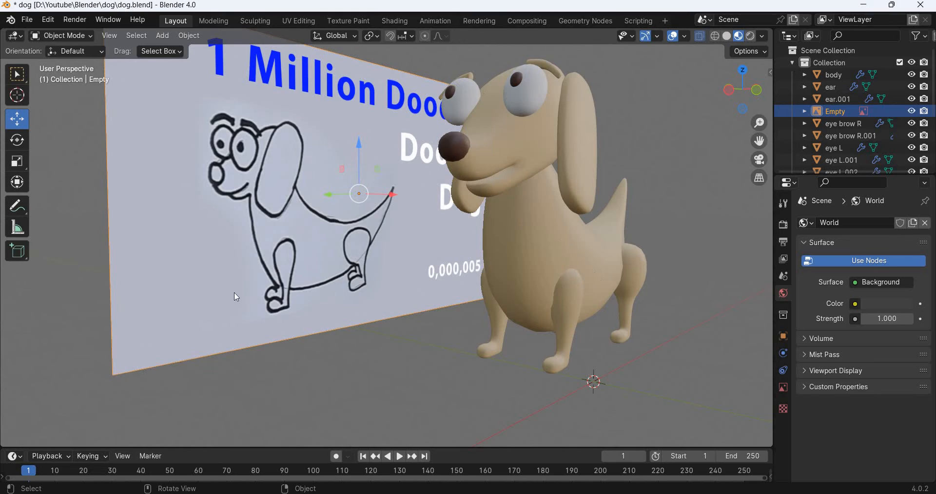
Step: Start a new General file without saving the changes to dog.blend
click(28, 20)
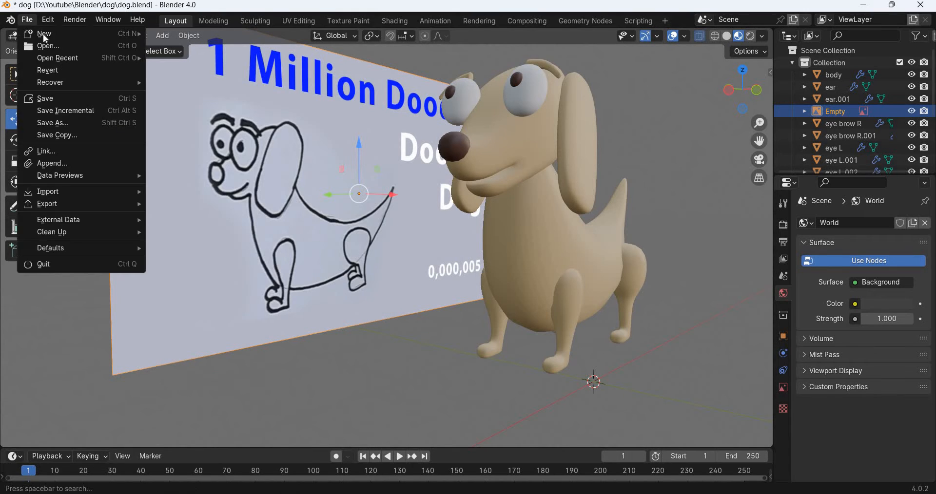
mouse_move(189, 39)
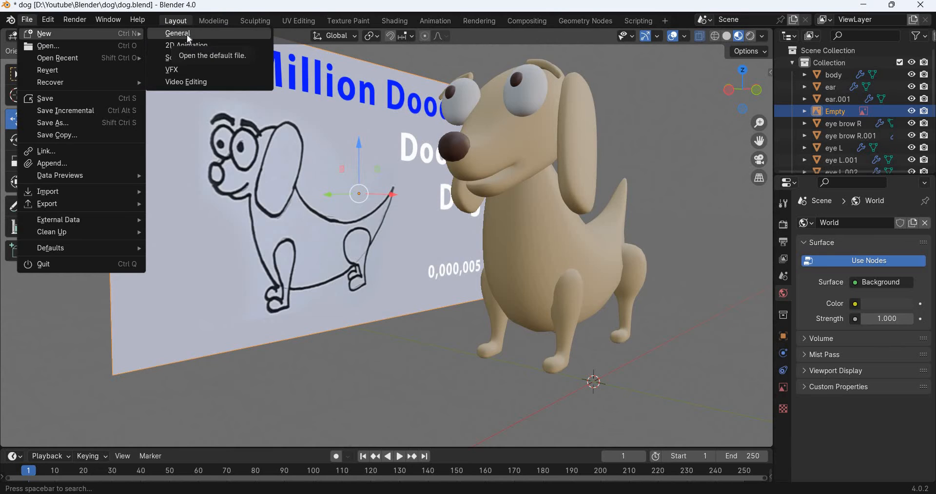
key(Return)
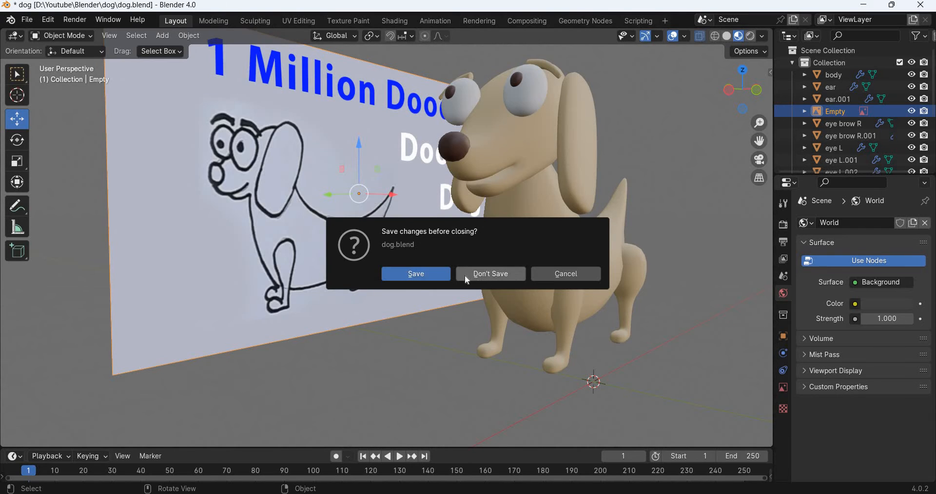
click(485, 273)
Step: Delete the default light and camera from the new scene
drag(213, 342, 446, 156)
key(Delete)
drag(190, 279, 239, 243)
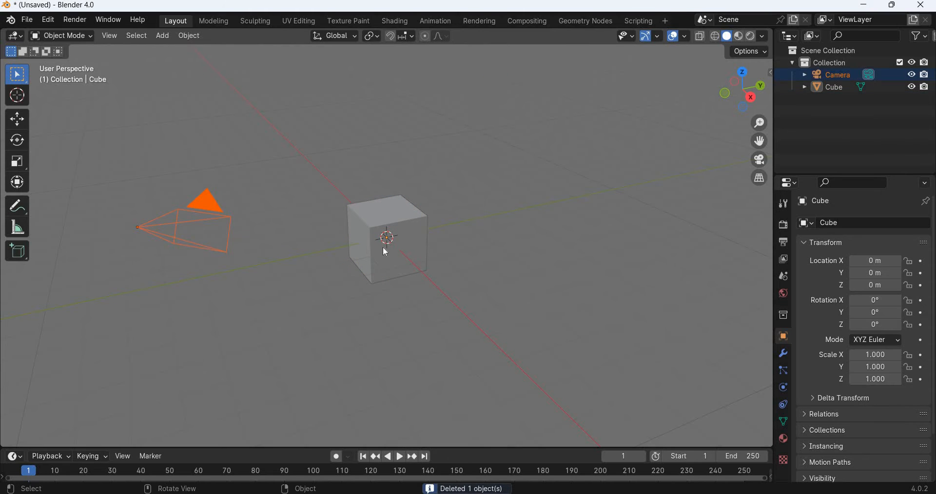
key(Delete)
Step: Move the default cube about 4.07 m along the X axis
key(a)
key(shift+space)
key(g)
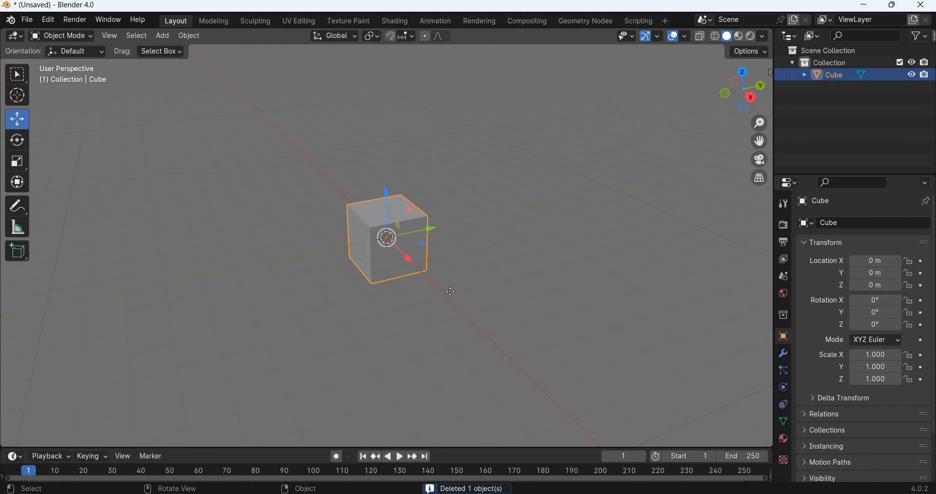
drag(406, 257, 178, 65)
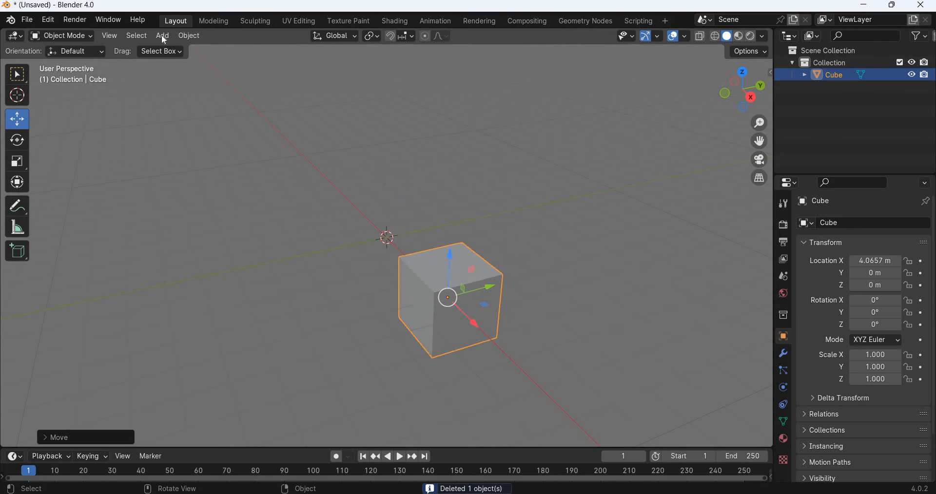
Step: Add 005-dog.jpg from D:\Youtube\doodle\thumbnails as a reference image with Align to View turned off
click(163, 35)
mouse_move(229, 180)
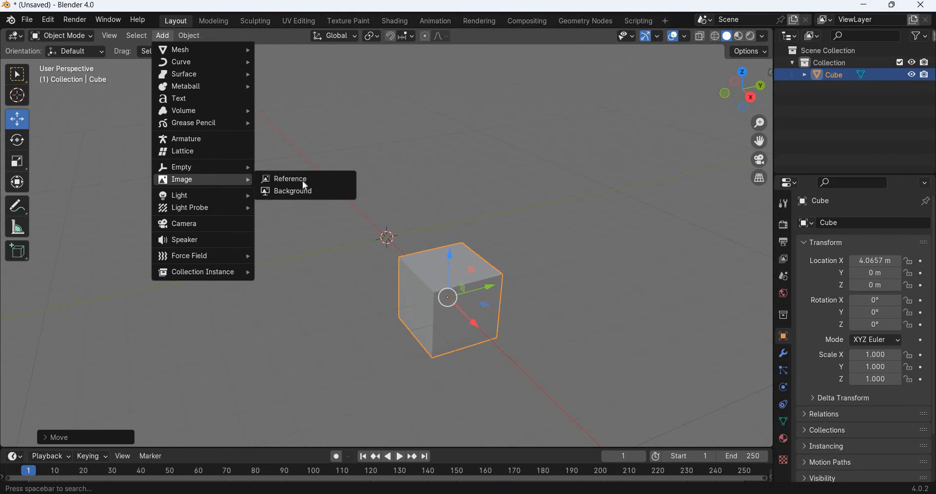
click(297, 179)
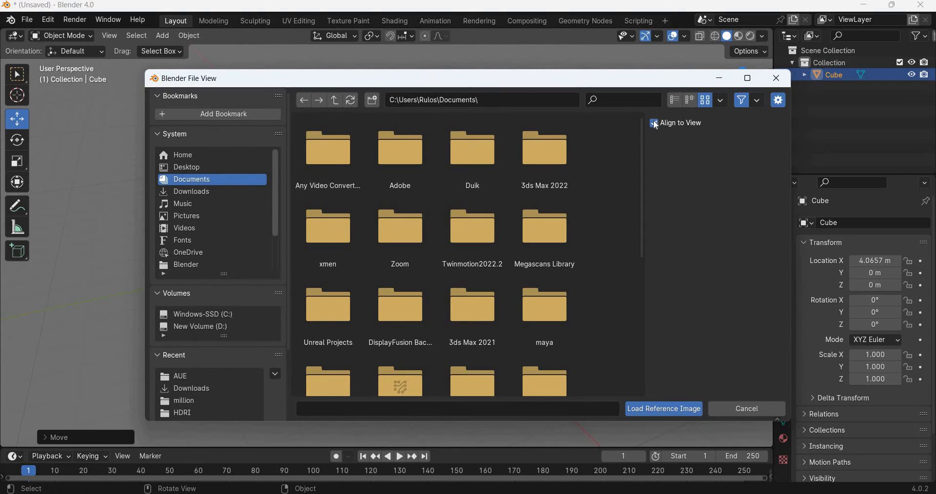
click(198, 167)
click(343, 162)
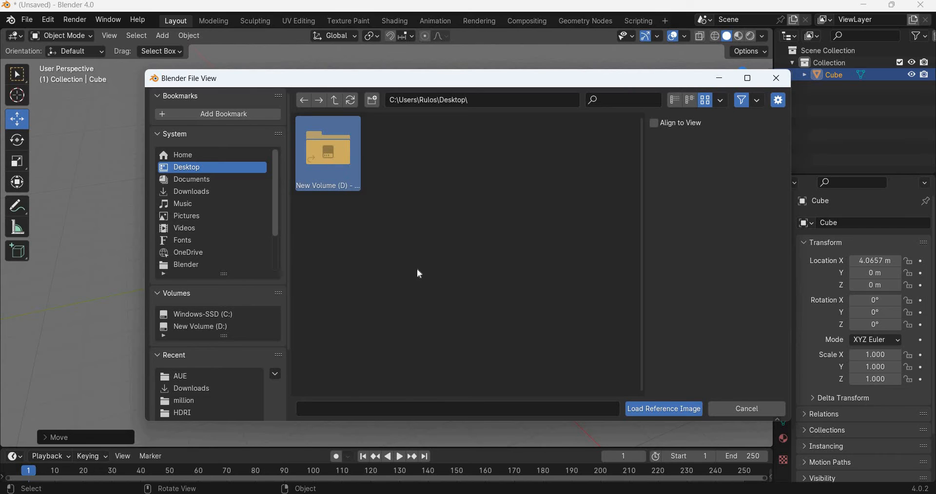
key(Return)
key(Return)
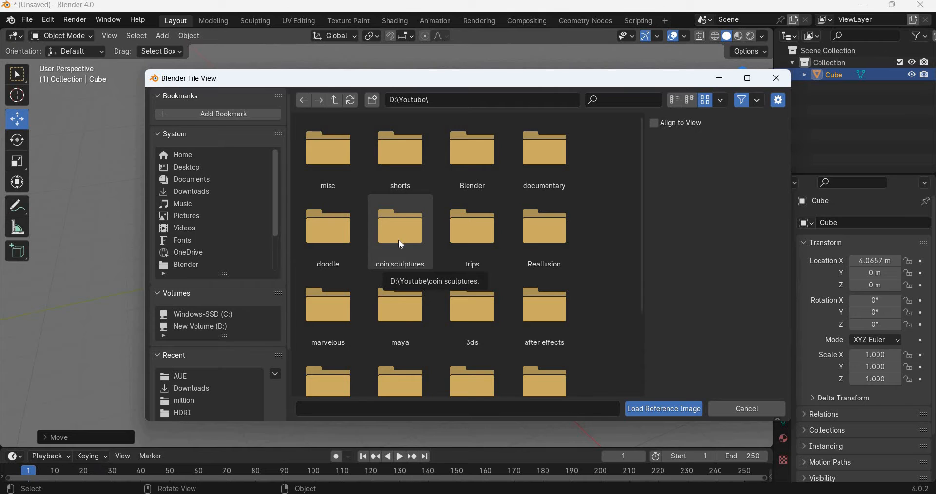
double_click(333, 230)
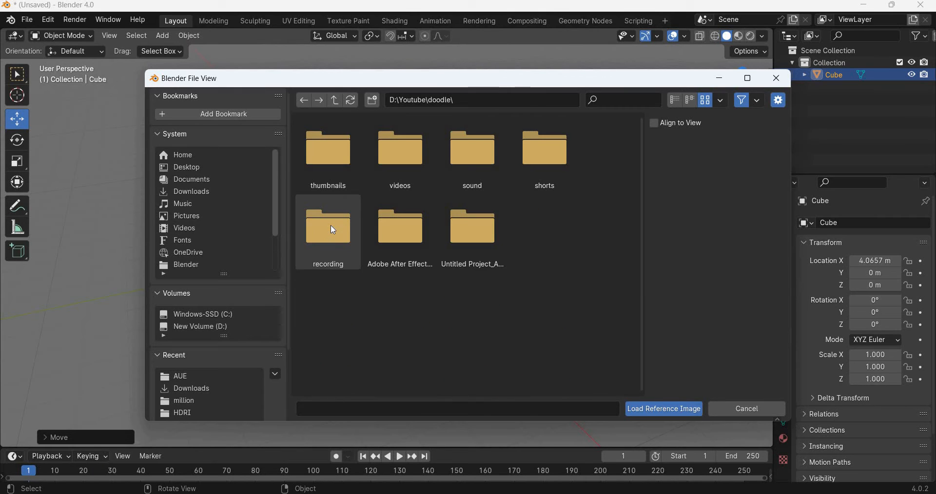
double_click(322, 145)
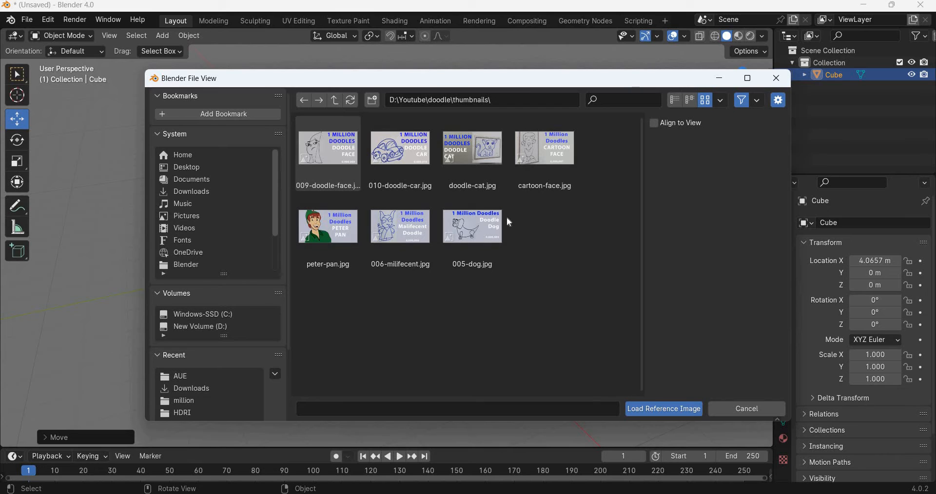
click(472, 229)
click(662, 413)
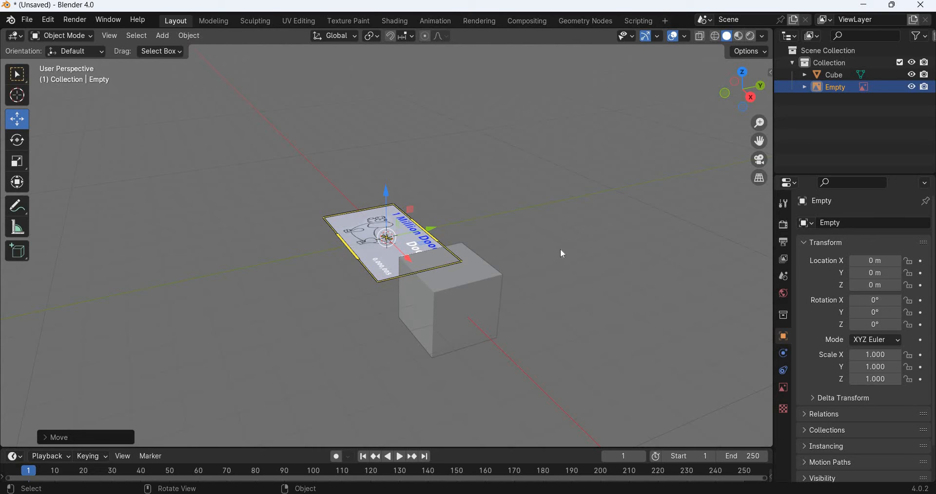
Step: Display the numeric transform values in the viewport and try rotating the reference image freely
key(r)
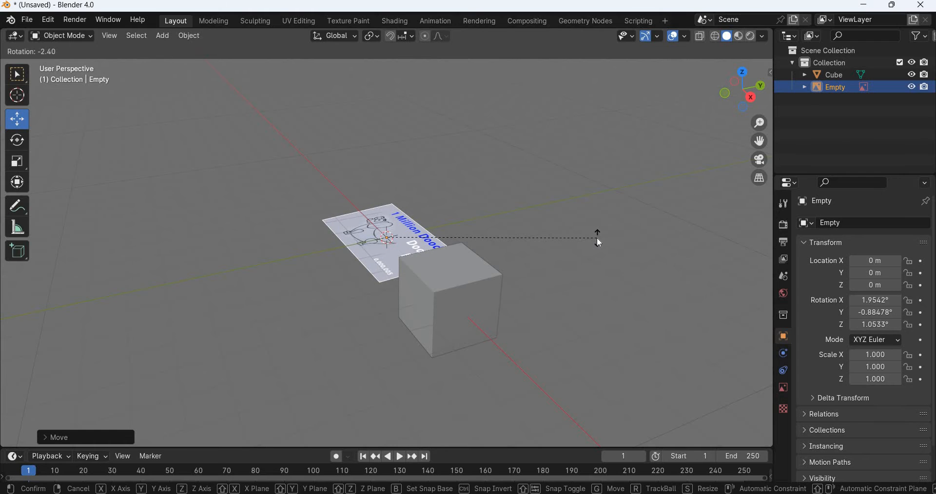
key(Escape)
key(n)
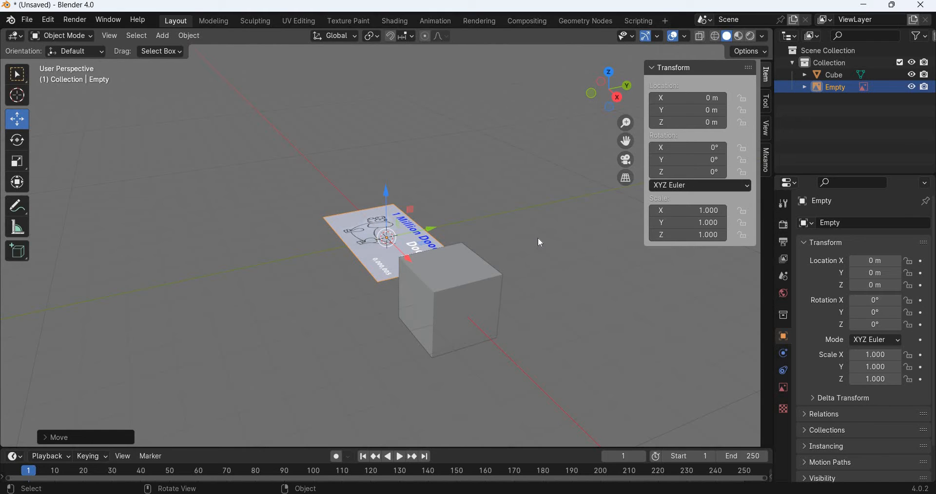
key(r)
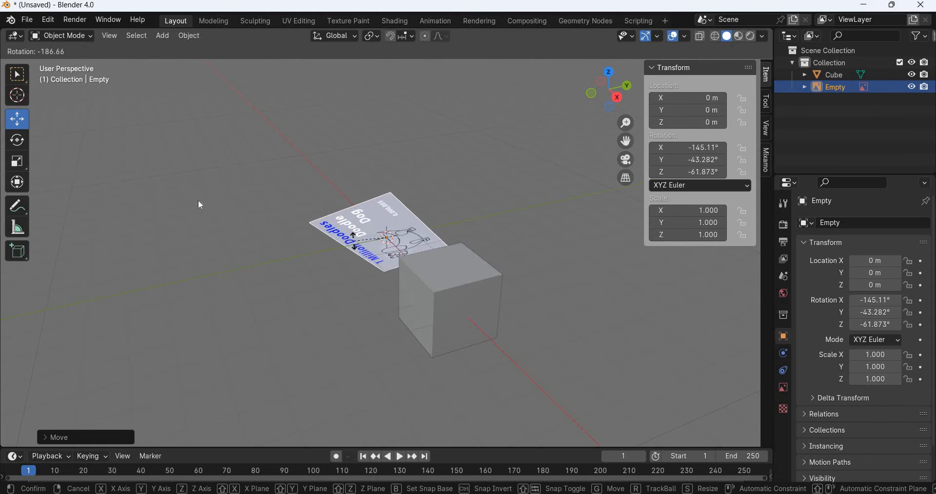
key(Escape)
Step: Rotate the reference image upright by setting its X rotation to 90°
click(17, 140)
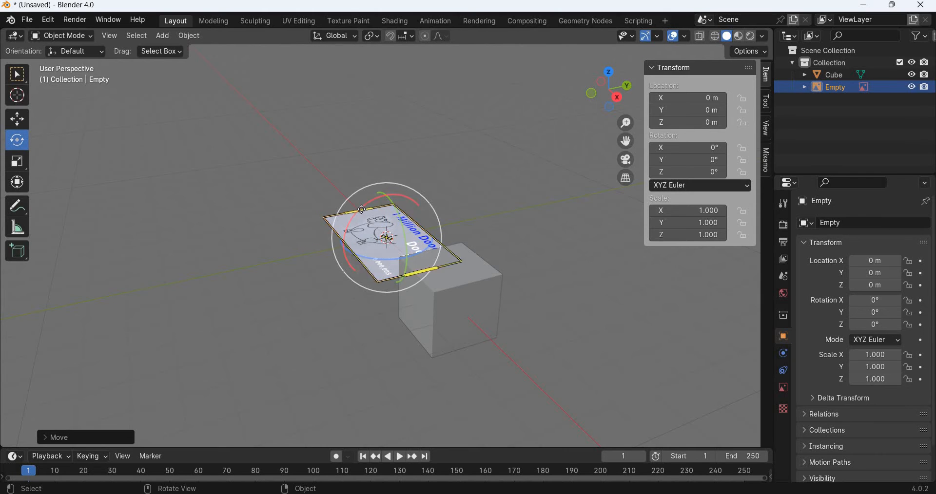
drag(356, 211, 324, 260)
key(ctrl+z)
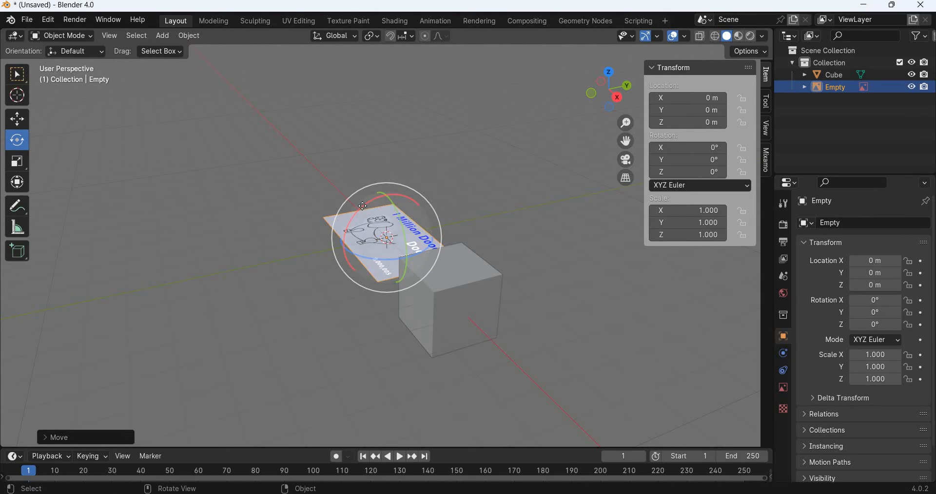
drag(363, 206, 338, 215)
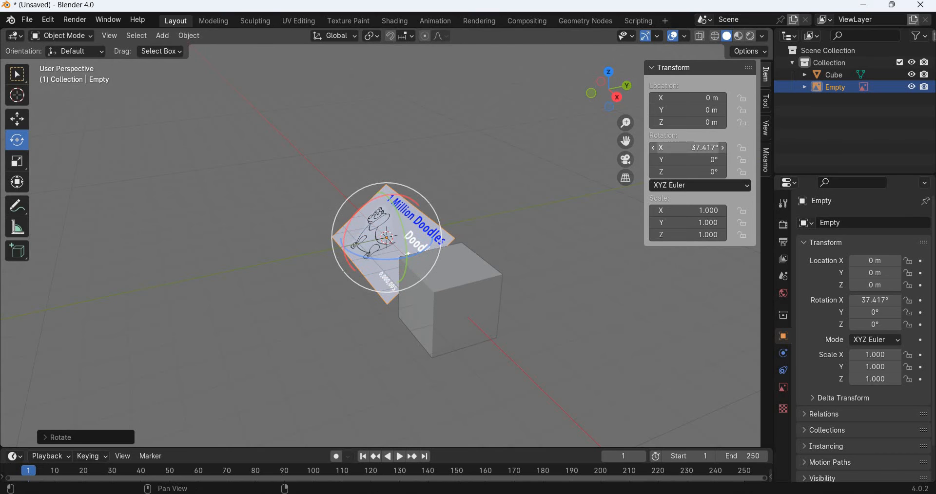
click(687, 148)
text(90)
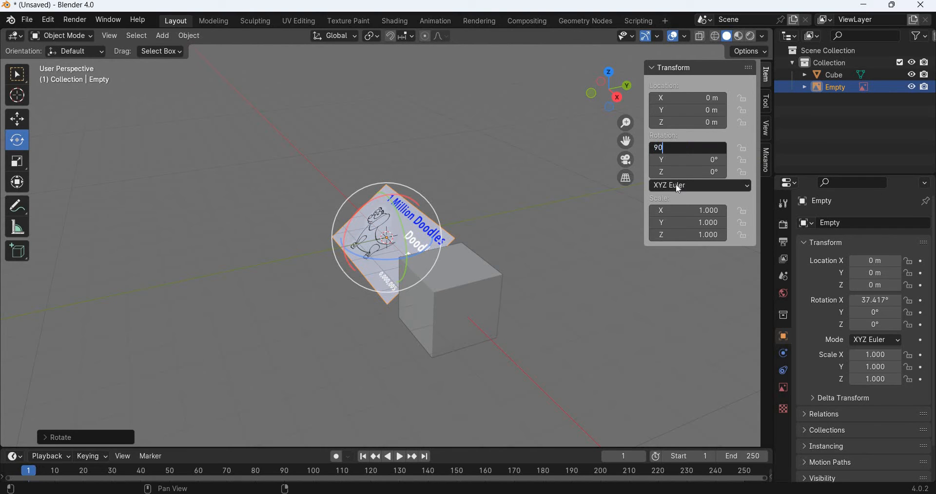
key(Return)
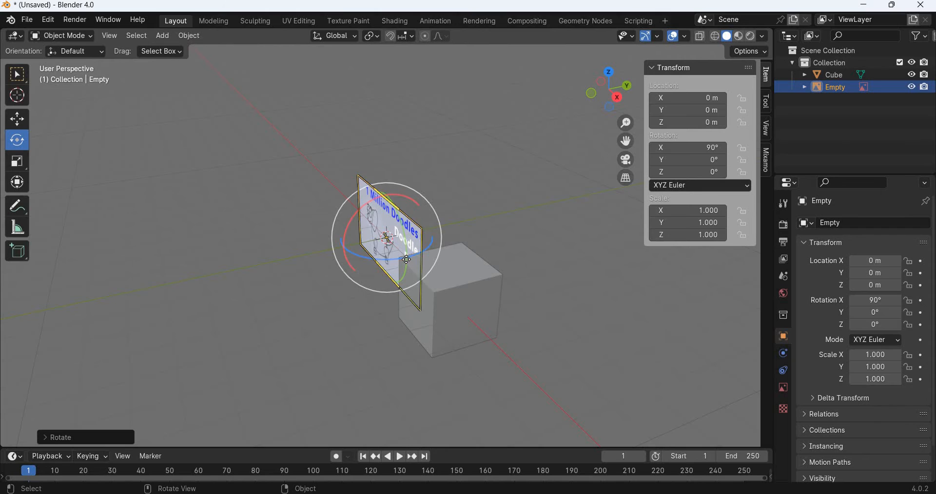
Step: Turn the reference image about the vertical axis and set its Z rotation to 90°
drag(395, 262, 351, 251)
click(695, 172)
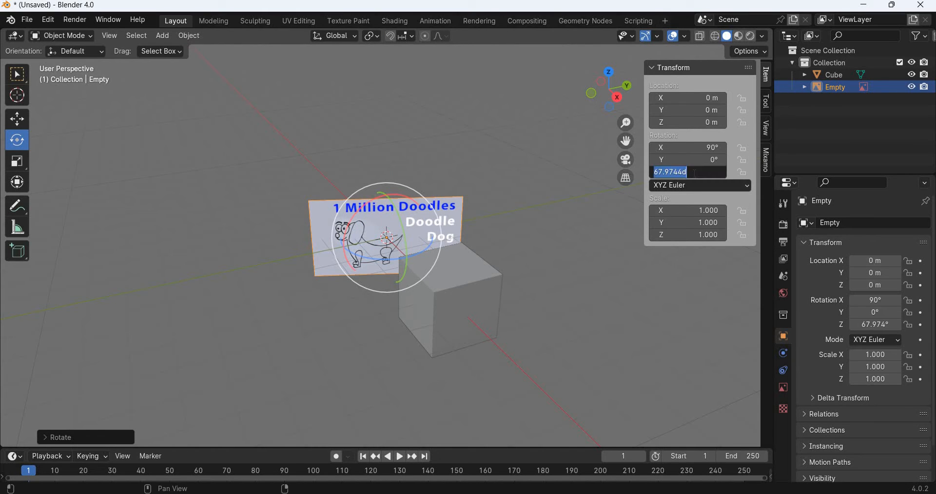
text(90)
key(Return)
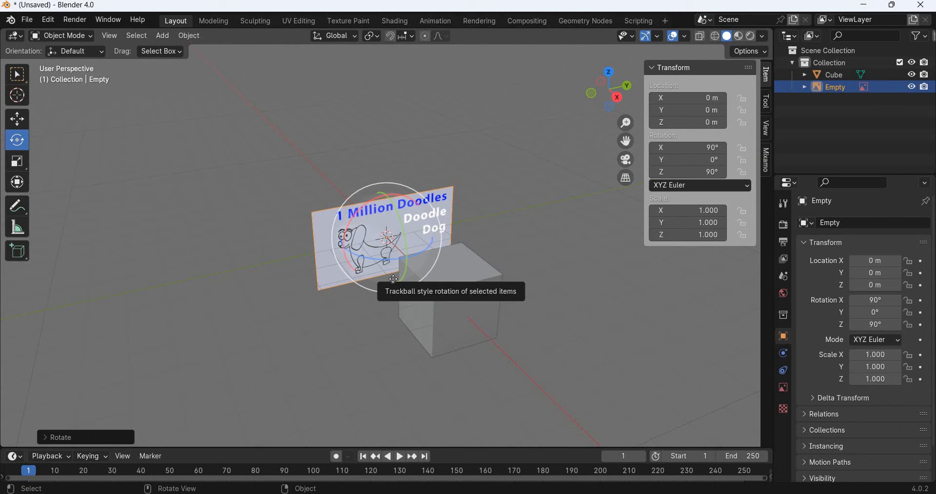
Step: Set the reference image's Z rotation to 0° so that it faces the front view
key(KP_1)
drag(413, 238, 383, 240)
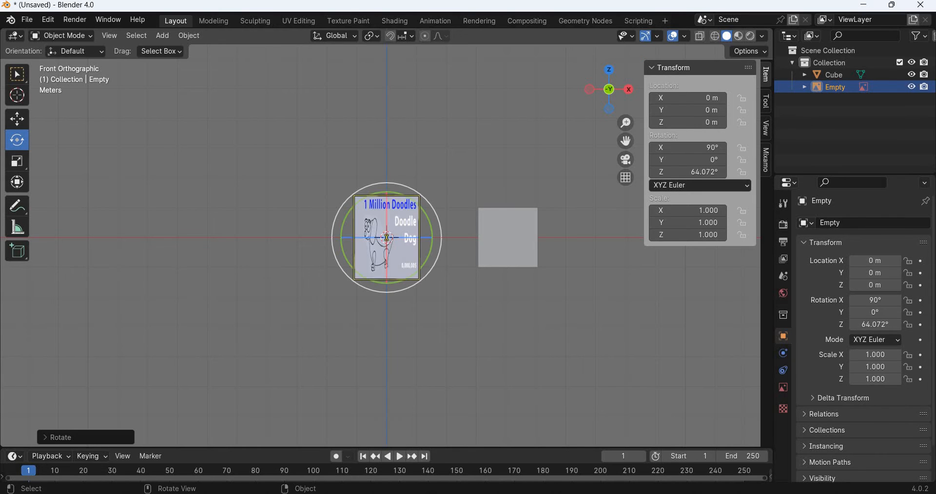
click(692, 173)
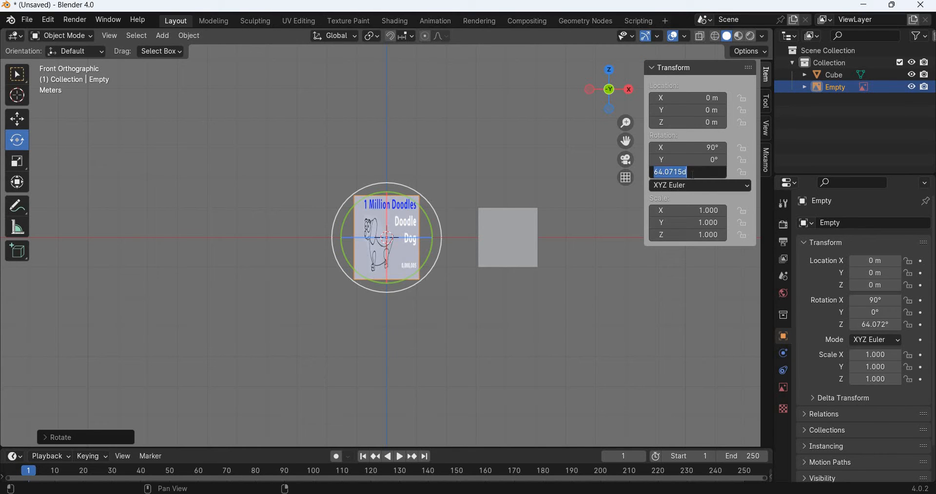
text(0)
key(Return)
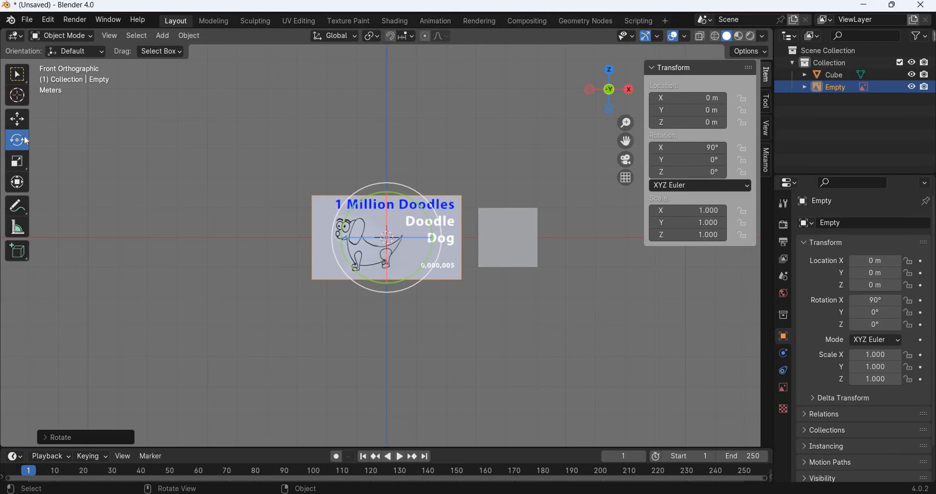
Step: Move the reference image about 3.27 m back along the Y axis and check its placement from the front and top
key(shift+space)
key(g)
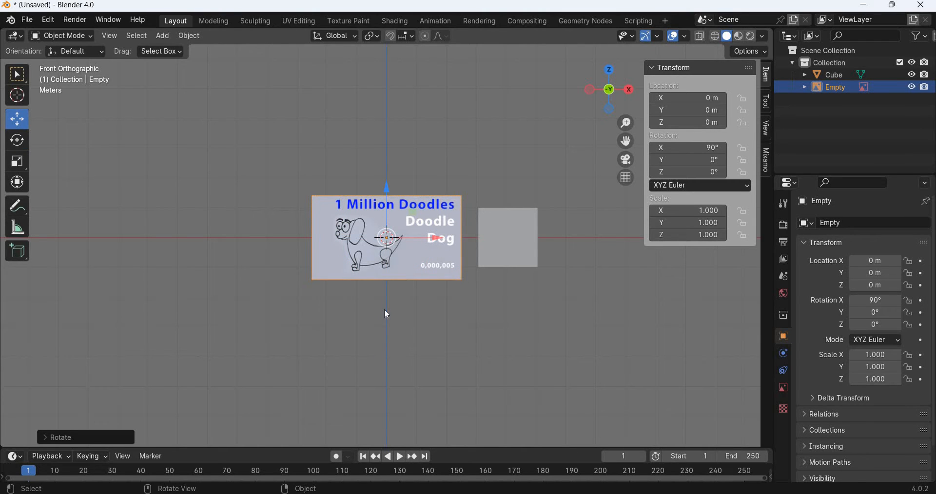
key(KP_3)
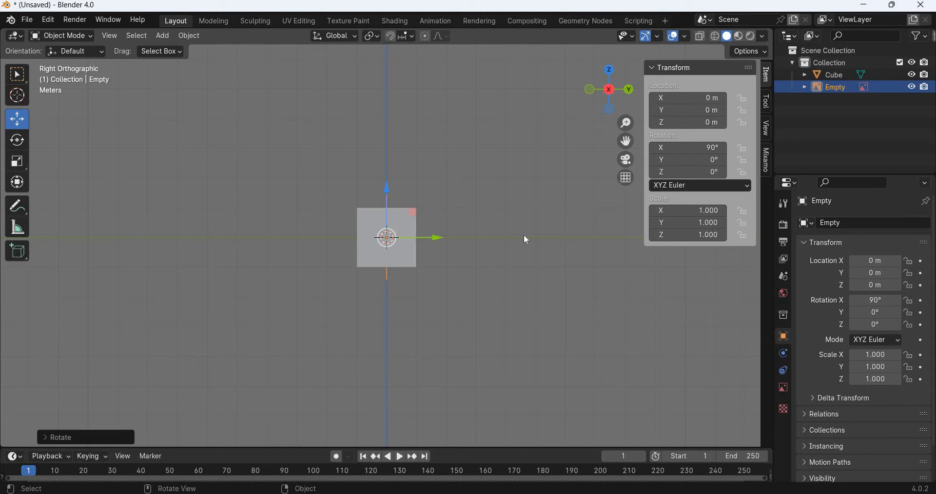
drag(426, 237, 524, 235)
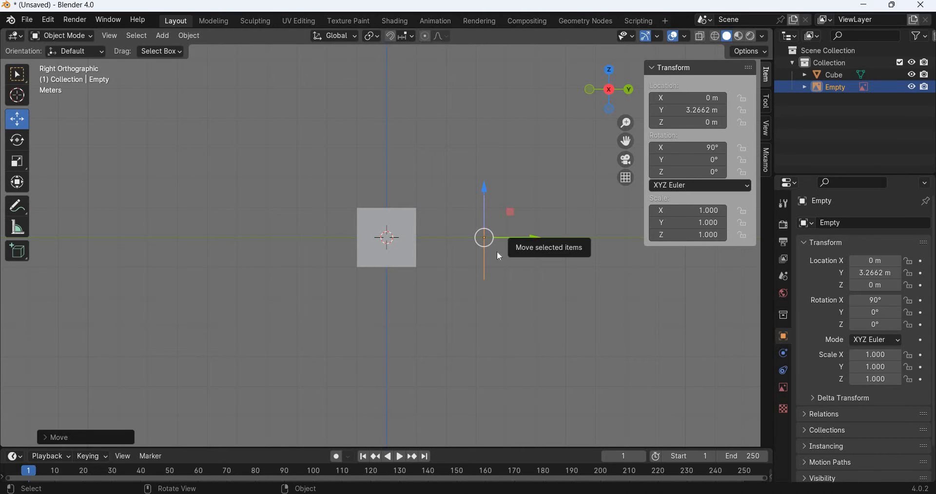
key(KP_1)
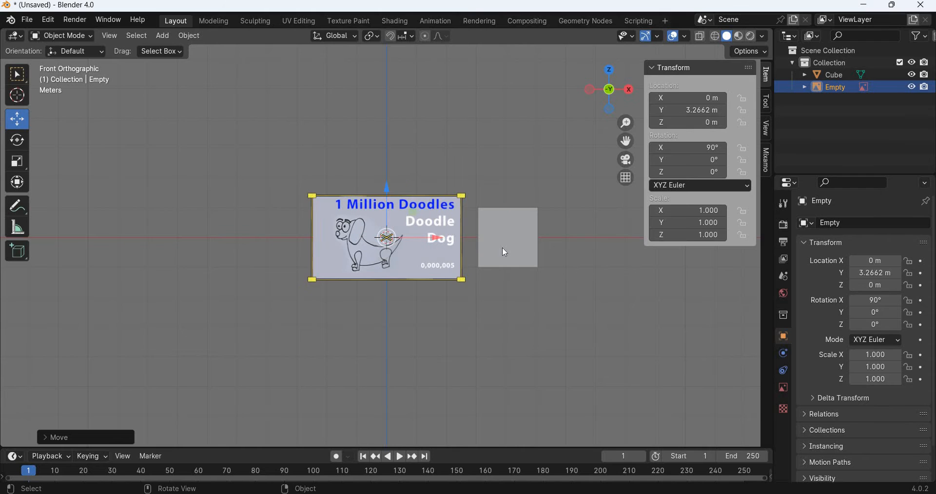
key(KP_7)
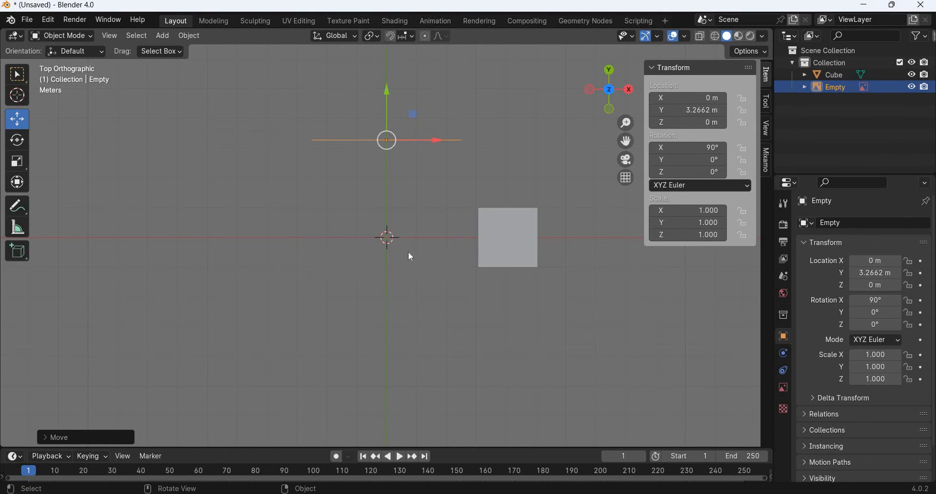
key(KP_1)
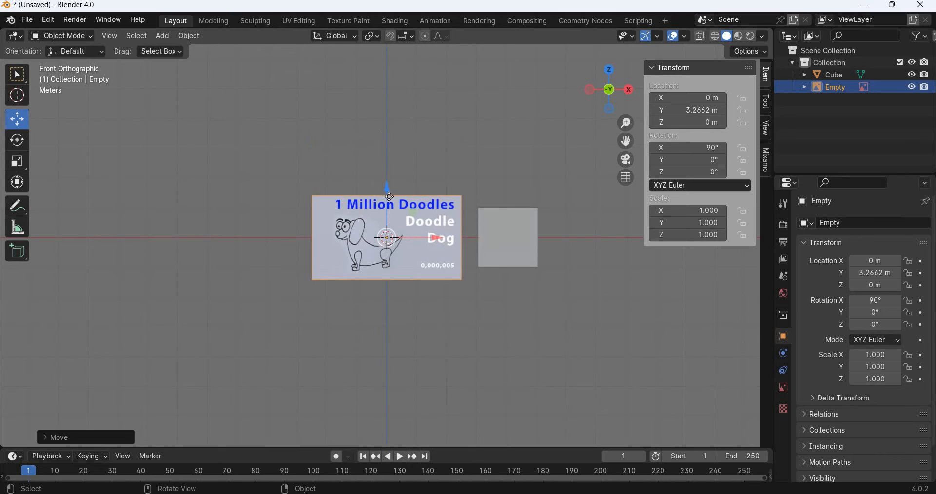
Step: Raise the dog reference image about 1.42 m along the Z axis so its lower edge sits at ground level
drag(394, 168, 387, 169)
key(g)
key(z)
click(500, 231)
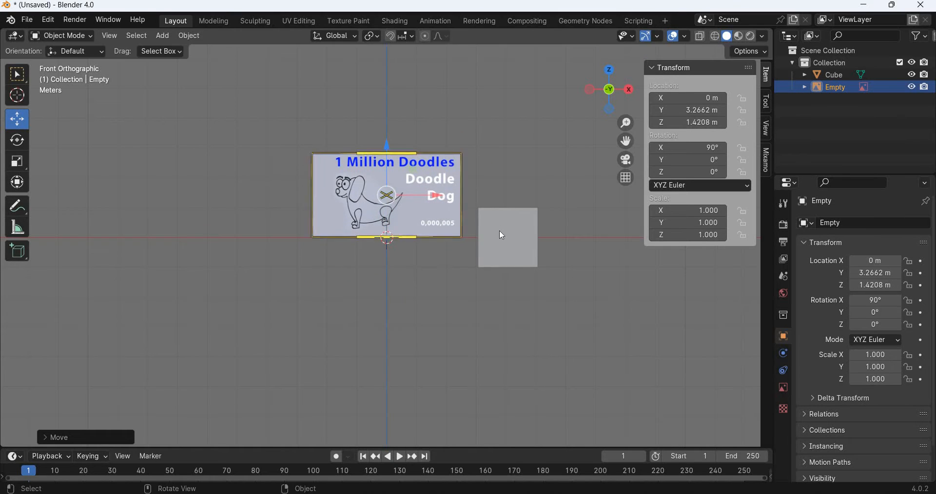
Step: Move the cube over the dog's body in the drawing, to about X -0.59 m and Z 0.83 m, with X-ray display enabled
click(533, 219)
key(g)
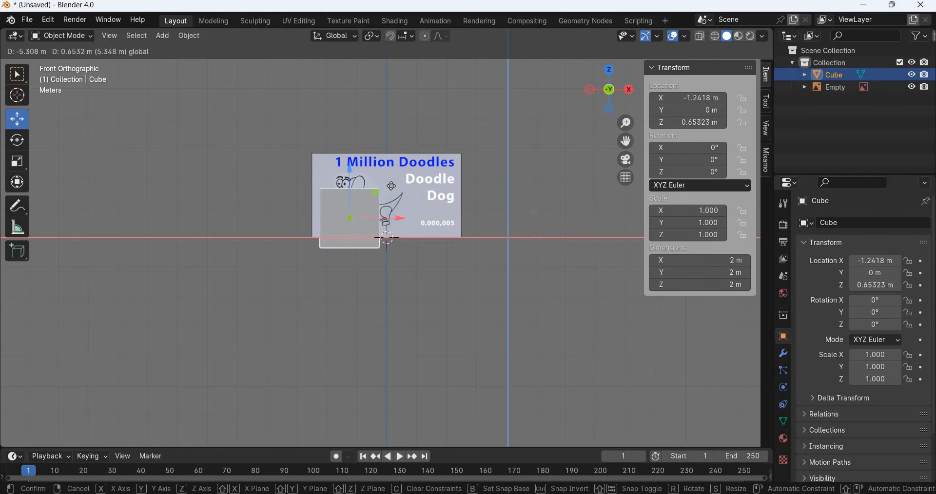
click(689, 73)
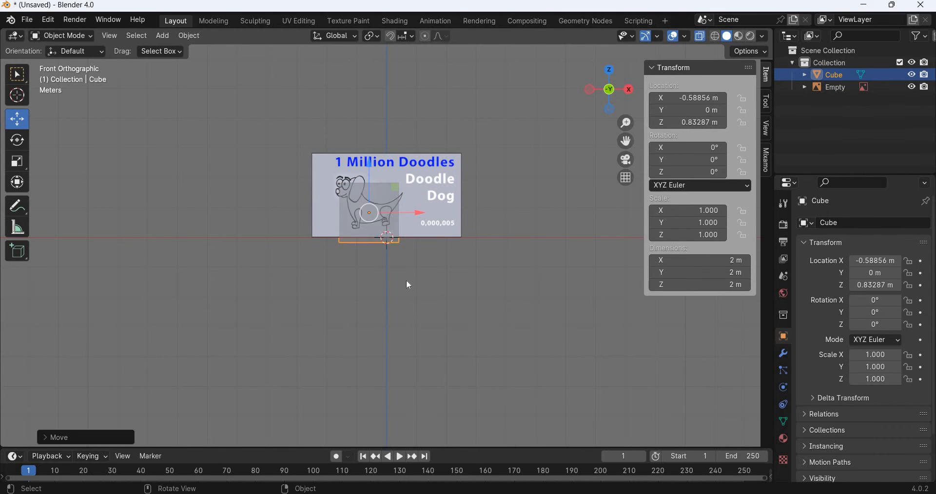
Step: Scale the cube's mesh in Edit Mode down to about 0.755 m per side and return to Object Mode
scroll(448, 191, up, 4)
scroll(448, 191, up, 1)
shift+middle_drag(453, 288, 402, 357)
scroll(408, 283, up, 2)
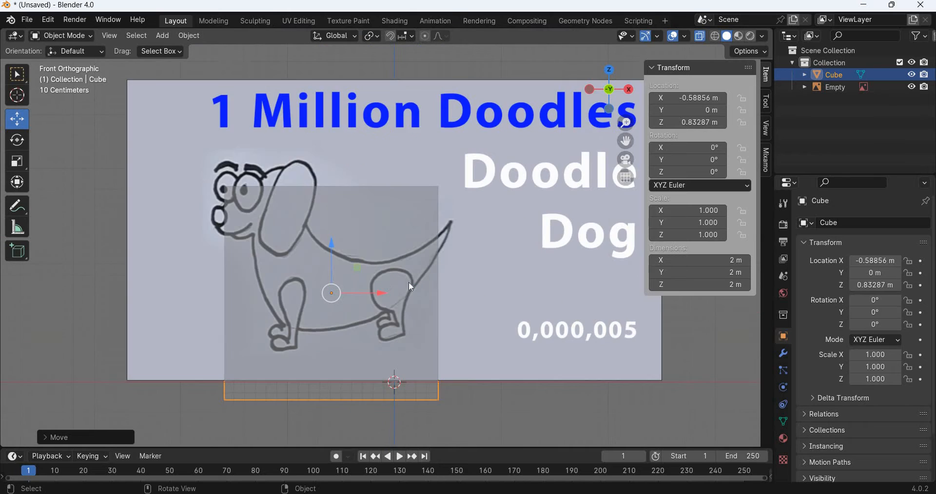
shift+middle_drag(377, 304, 364, 259)
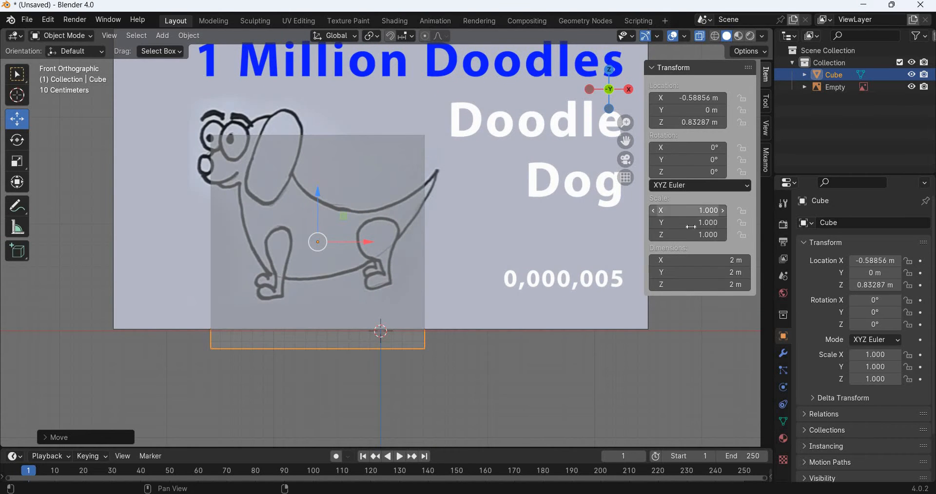
key(Tab)
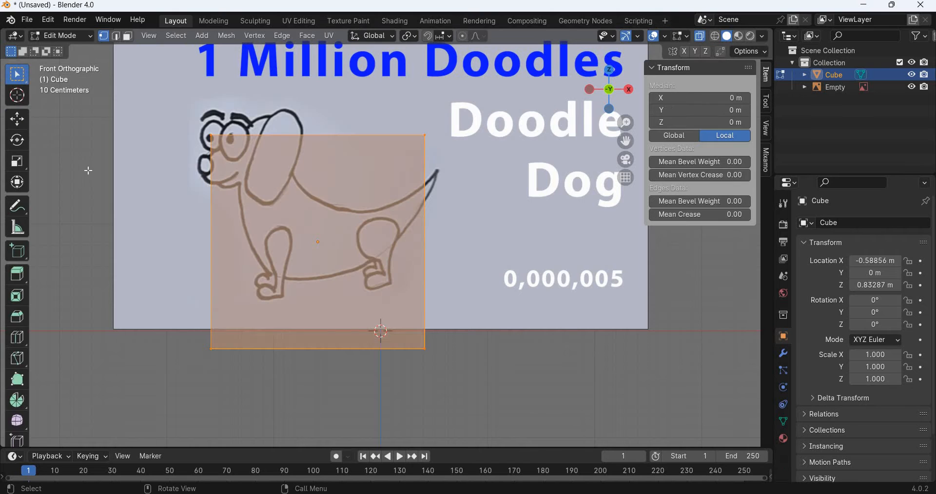
key(shift+space)
key(s)
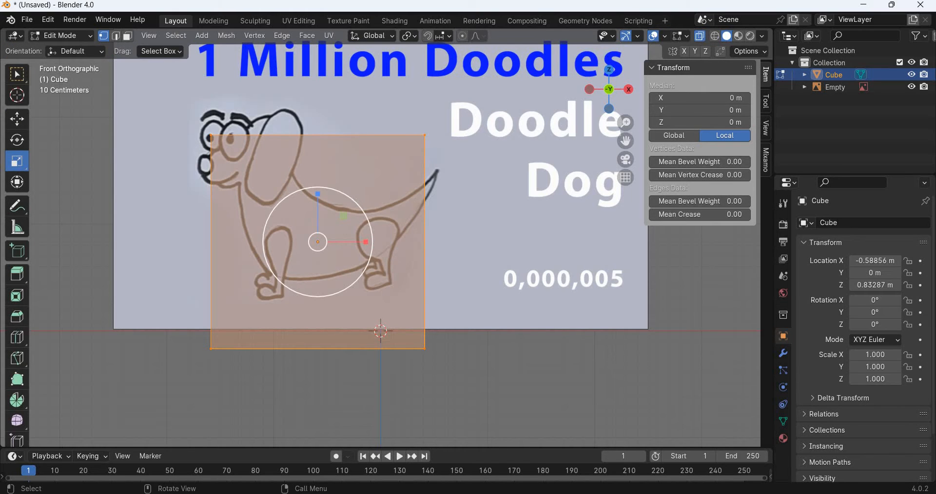
drag(342, 207, 336, 227)
key(Tab)
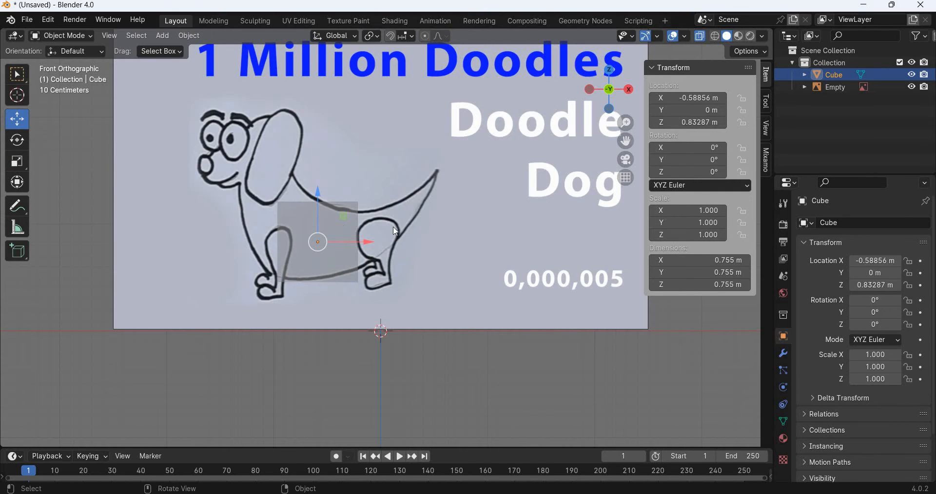
Step: Scale the cube in Object Mode by about 1.907 and apply its scale
click(18, 161)
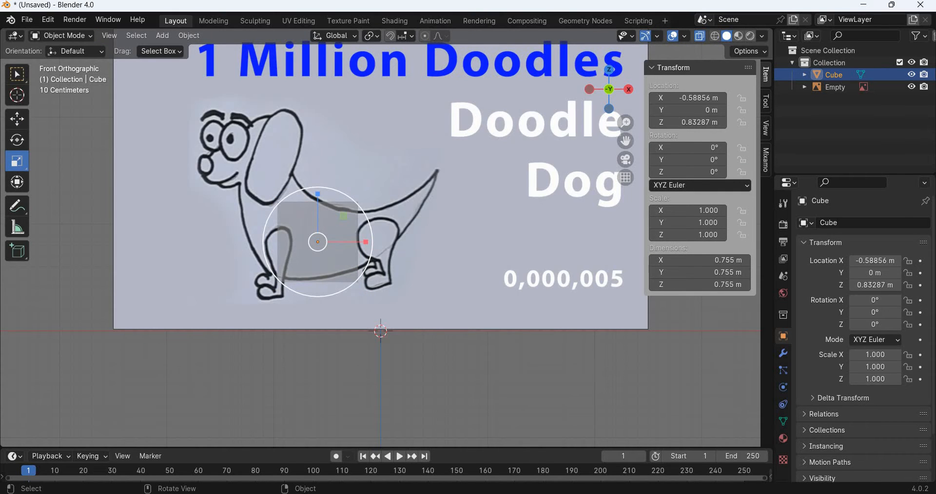
drag(369, 223, 415, 206)
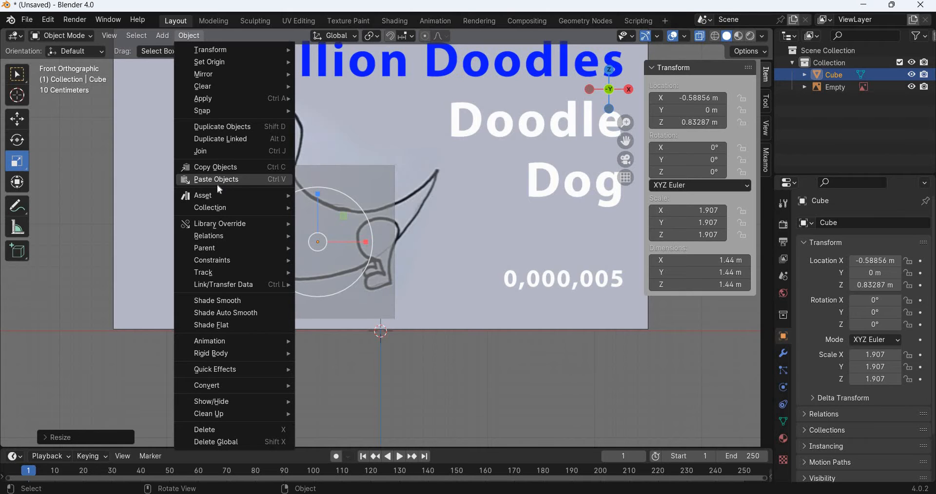
mouse_move(219, 99)
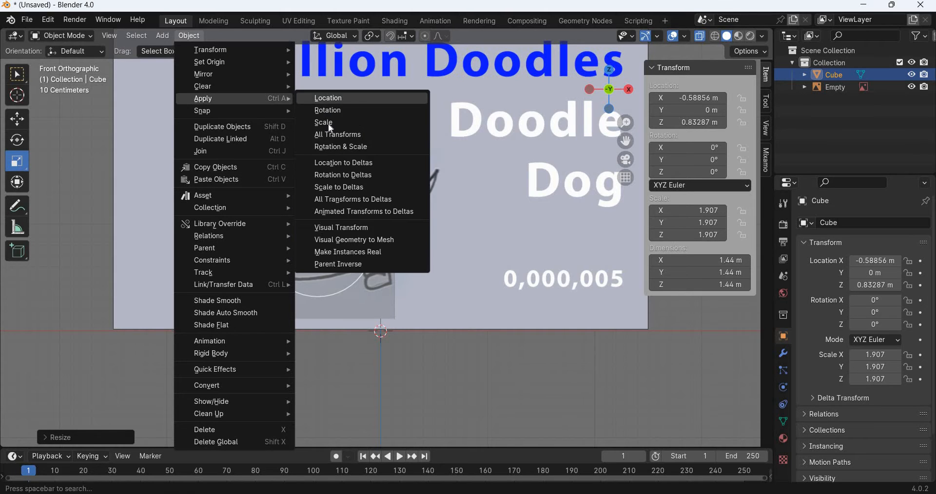
click(331, 125)
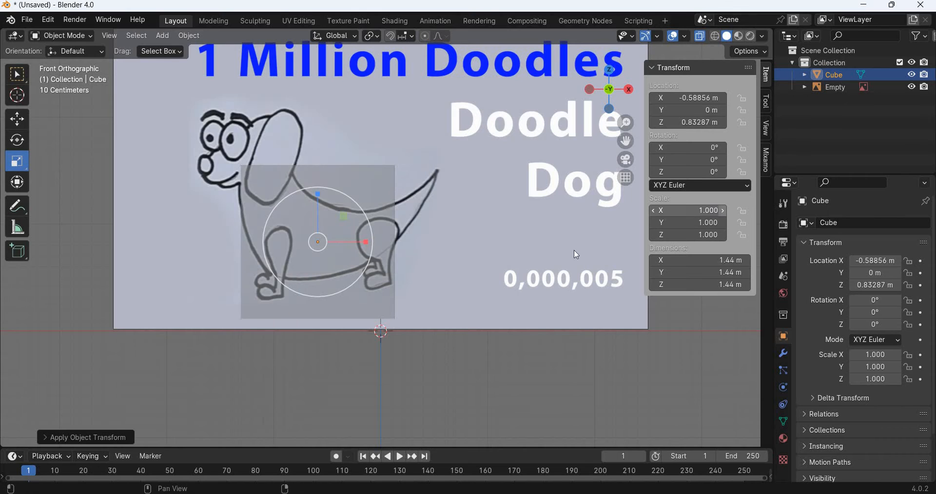
Step: Shrink the cube's mesh in Edit Mode to about 0.73 m per side so it fits within the dog's torso
key(Tab)
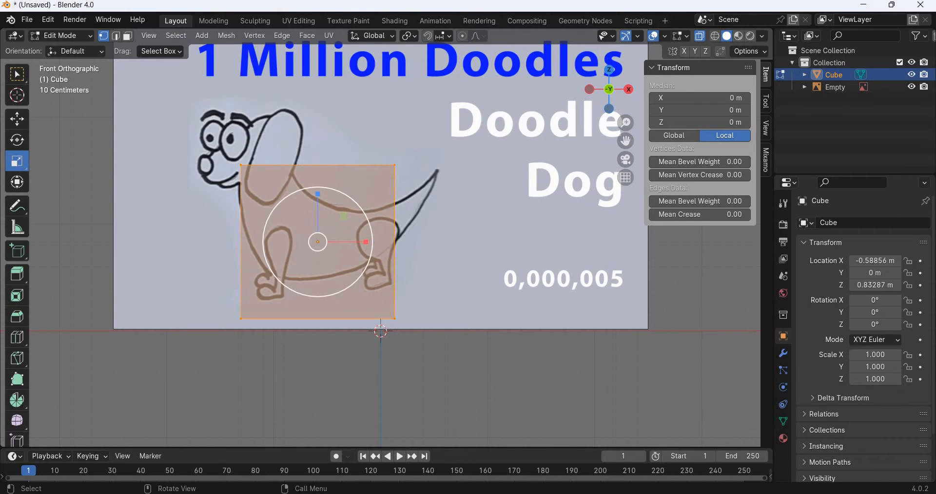
key(s)
click(346, 232)
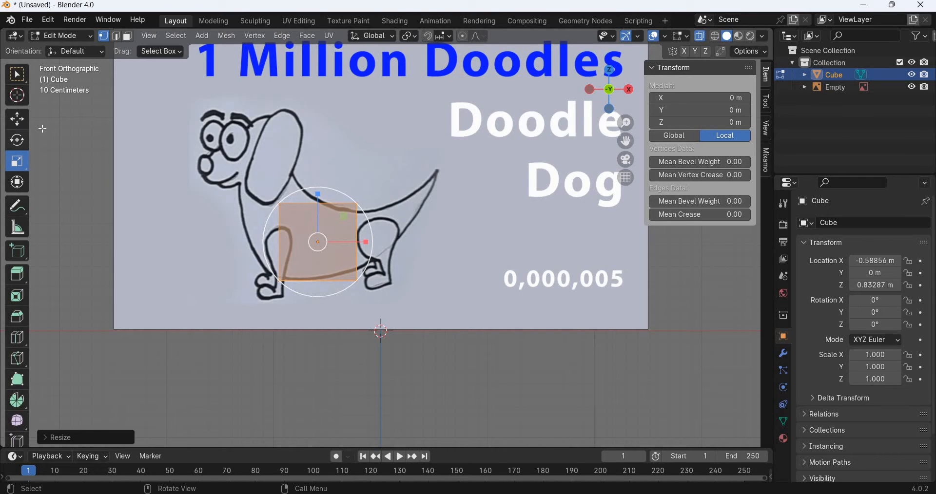
Step: Move the cube's upper head-side corner onto the dog's back line just behind the ear
key(shift+space)
key(g)
scroll(281, 299, up, 3)
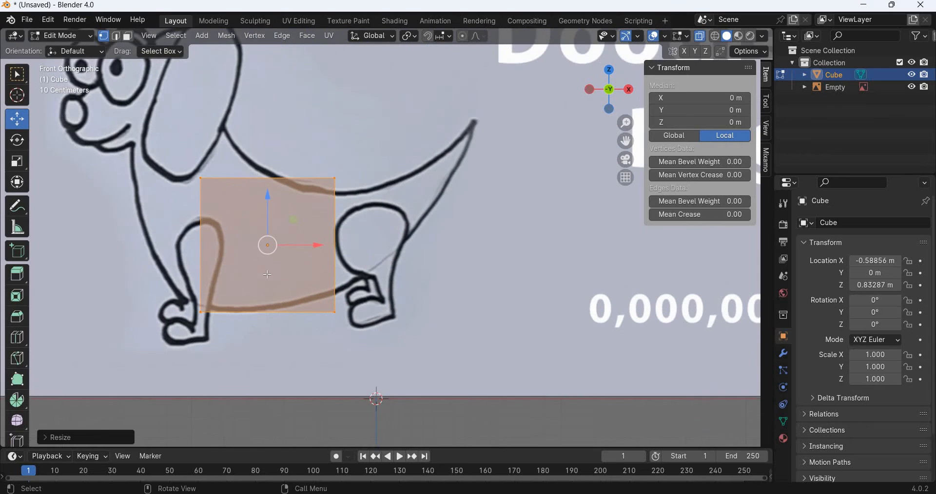
shift+middle_drag(225, 198, 287, 209)
click(264, 191)
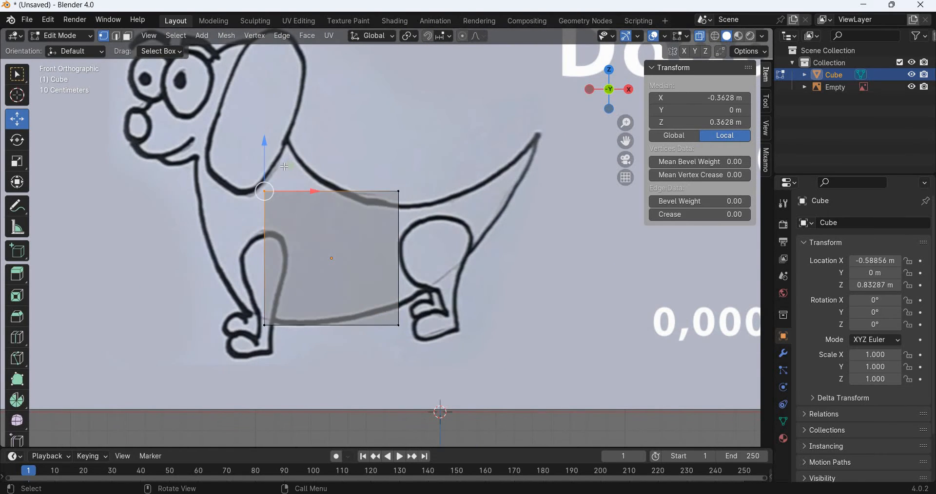
drag(327, 145, 361, 117)
Step: Fit the upper tail-side corner to the dog's back line and both lower corners to the belly line
key(b)
drag(426, 169, 387, 208)
key(g)
key(z)
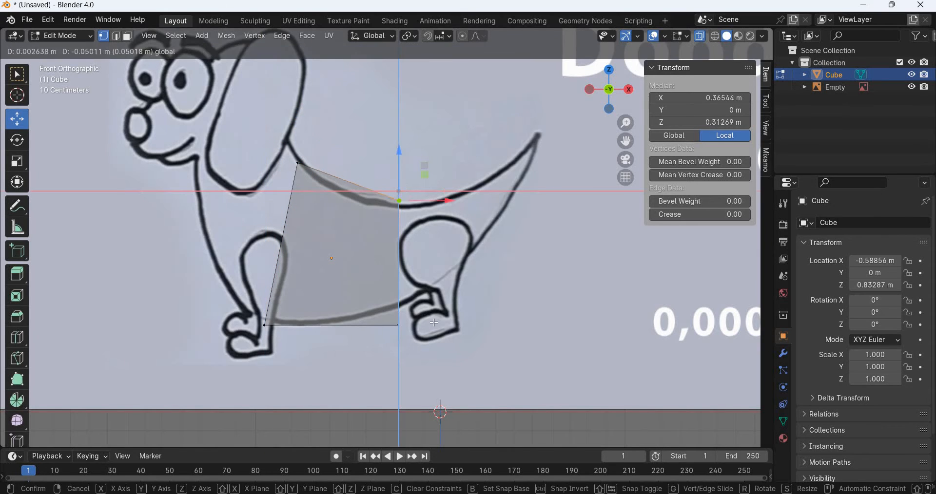
click(428, 313)
drag(428, 303, 417, 282)
mouse_move(294, 308)
mouse_down()
mouse_move(253, 337)
mouse_move(297, 295)
mouse_up()
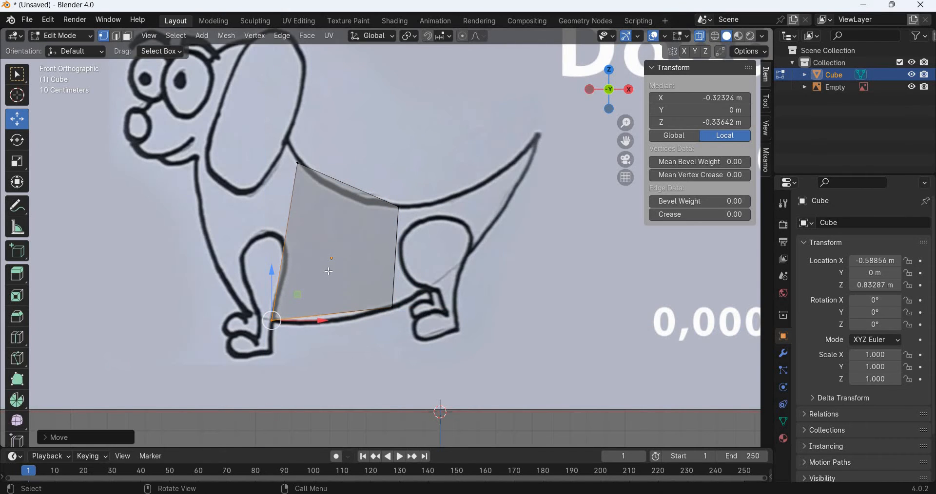
Step: Extrude the four head-side vertices toward the chest in front view and shift the new section up toward the neck
middle_drag(358, 280, 253, 355)
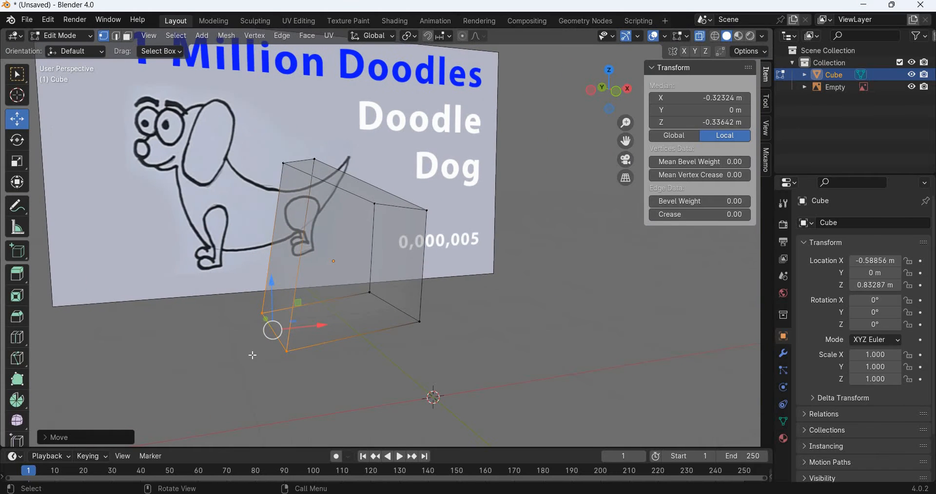
drag(224, 147, 313, 376)
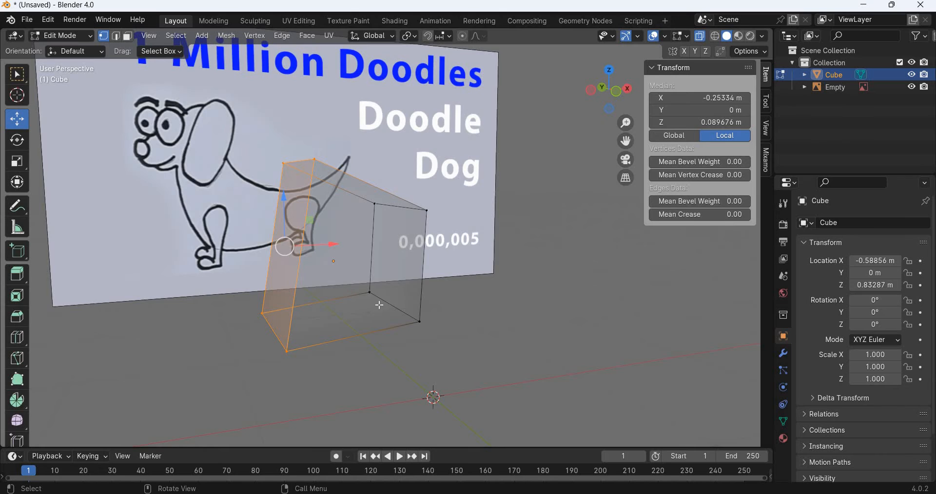
key(KP_1)
key(e)
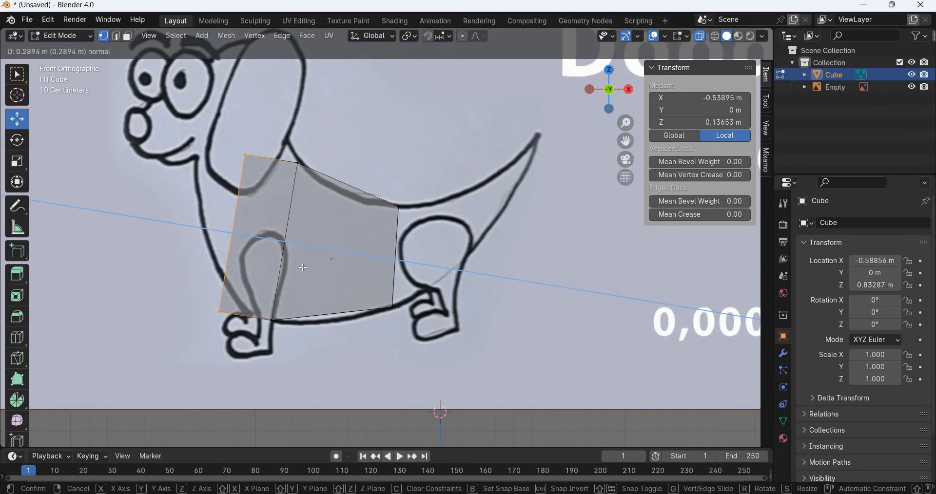
click(248, 197)
key(g)
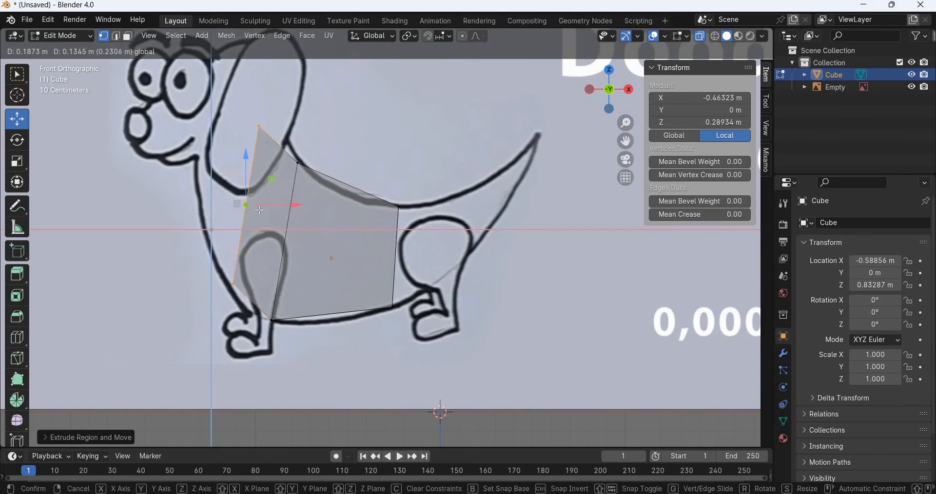
click(322, 129)
Step: Align the new section's lower corner with the chest outline and its upper corner with the back of the neck
click(229, 273)
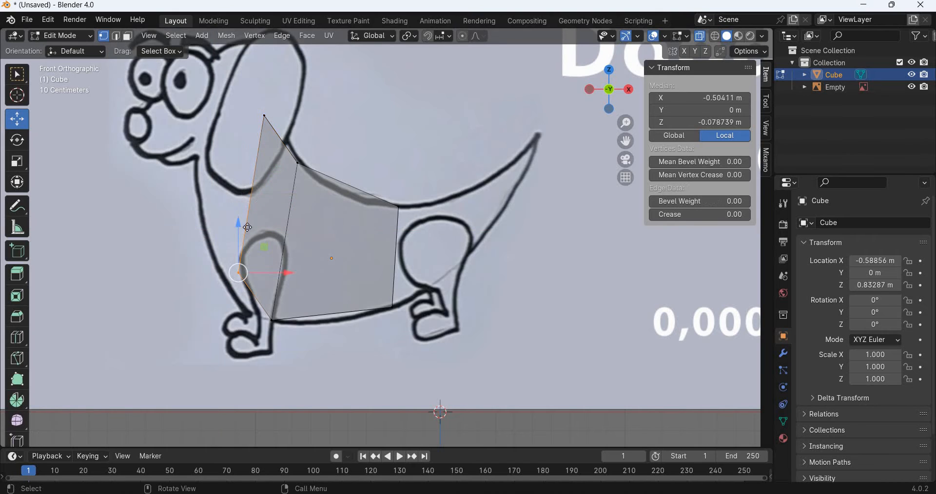
key(g)
click(218, 213)
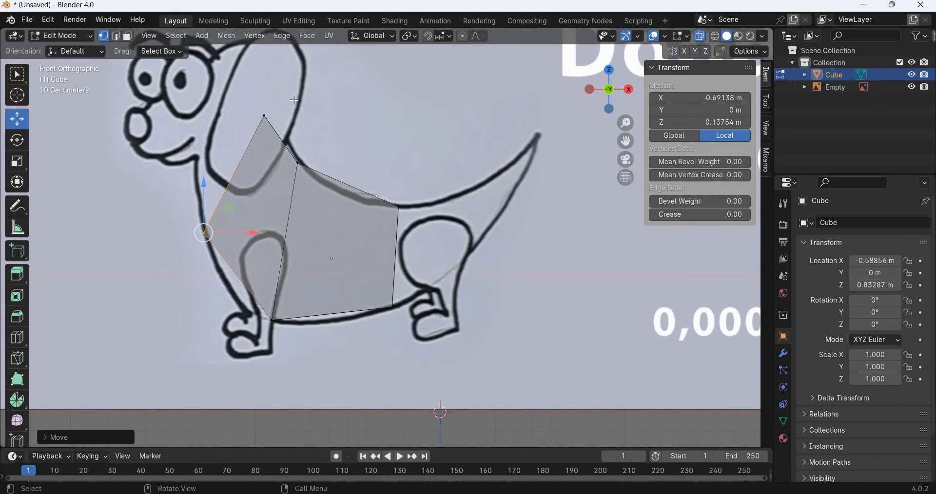
click(264, 116)
key(g)
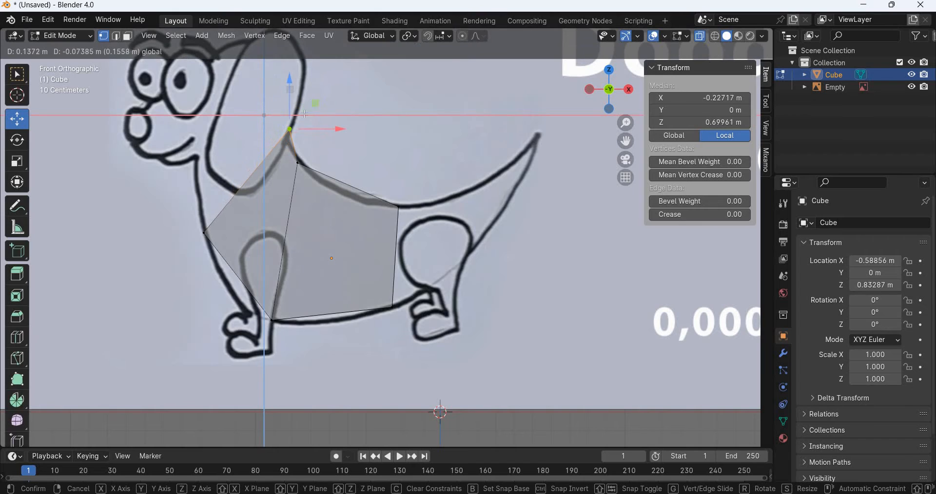
click(214, 222)
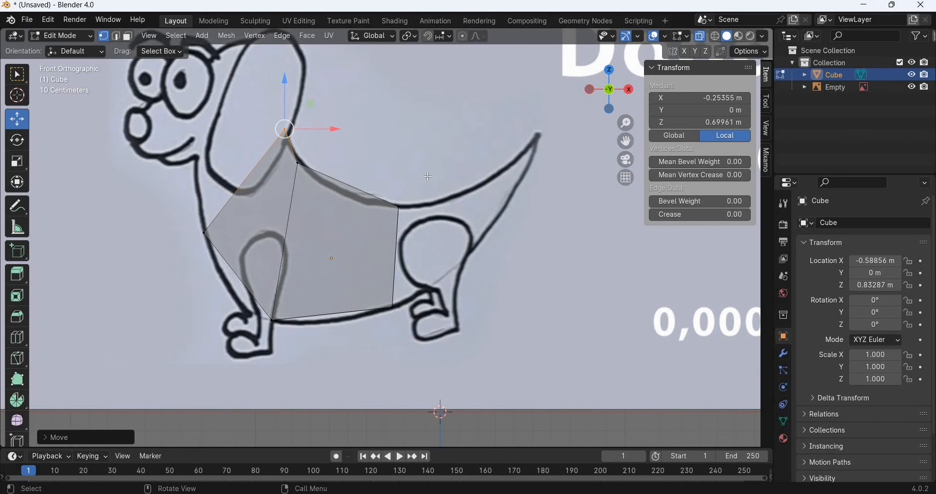
Step: Extrude the body's rear face over the hind leg and fit its two corners to the upper and lower tail base
drag(361, 187, 429, 336)
key(e)
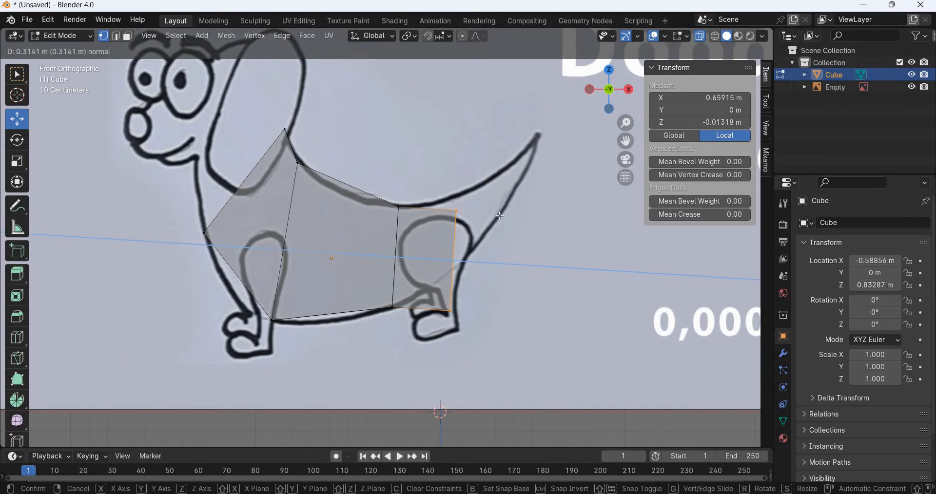
click(456, 235)
drag(487, 215, 494, 165)
click(462, 311)
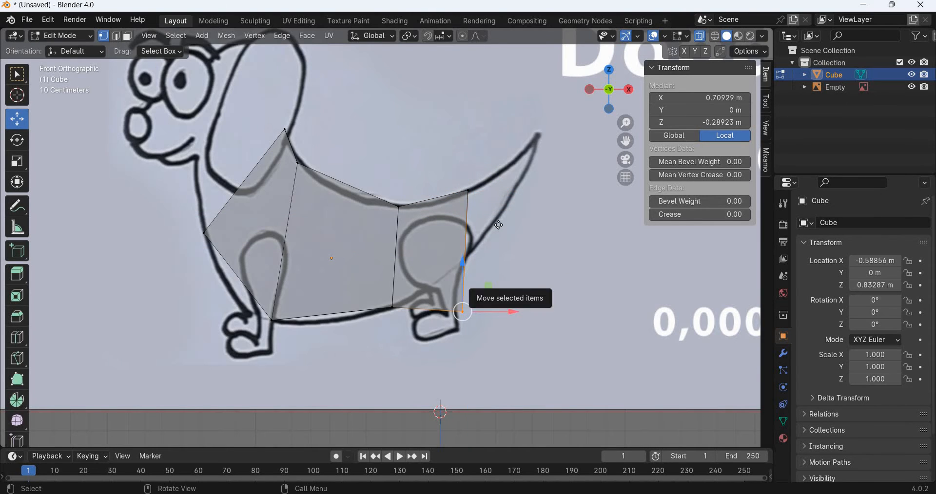
drag(488, 285, 499, 223)
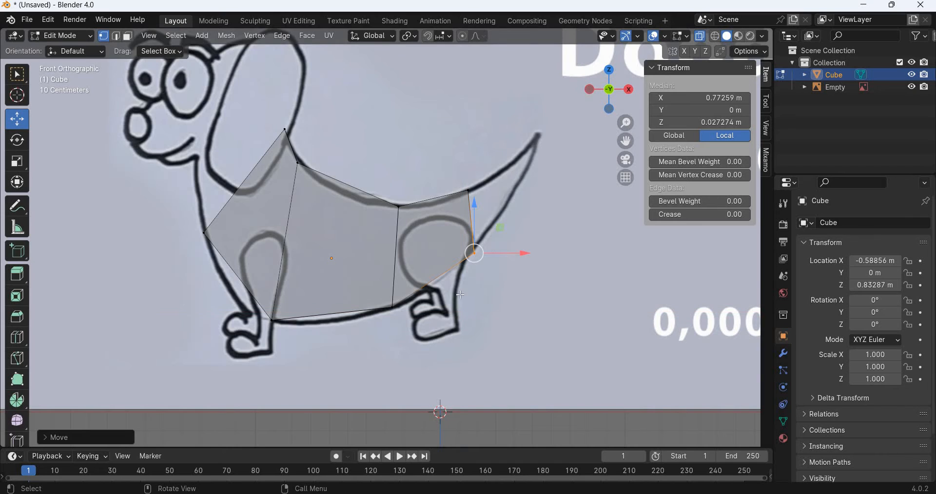
Step: Extrude the rear end face to form the tail and bring both end corners together at the drawn tail tip
shift+click(469, 190)
key(e)
click(597, 189)
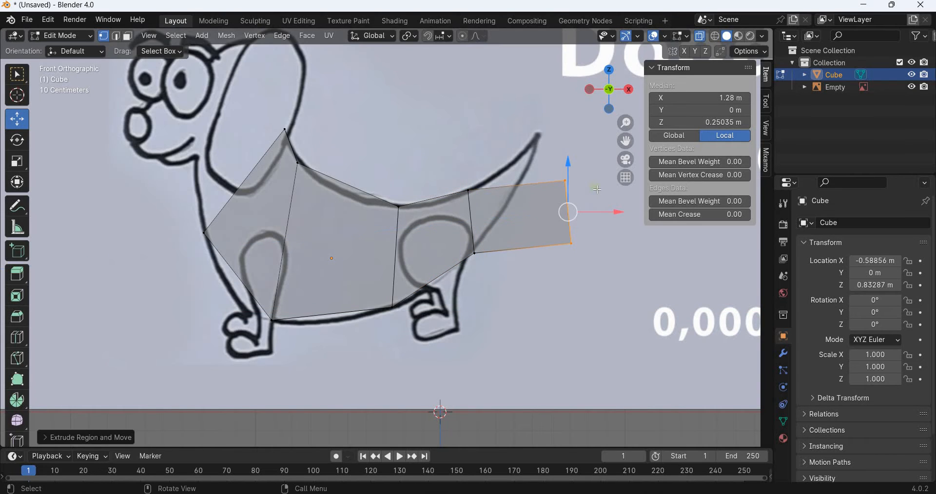
drag(597, 189, 560, 110)
drag(564, 76, 560, 110)
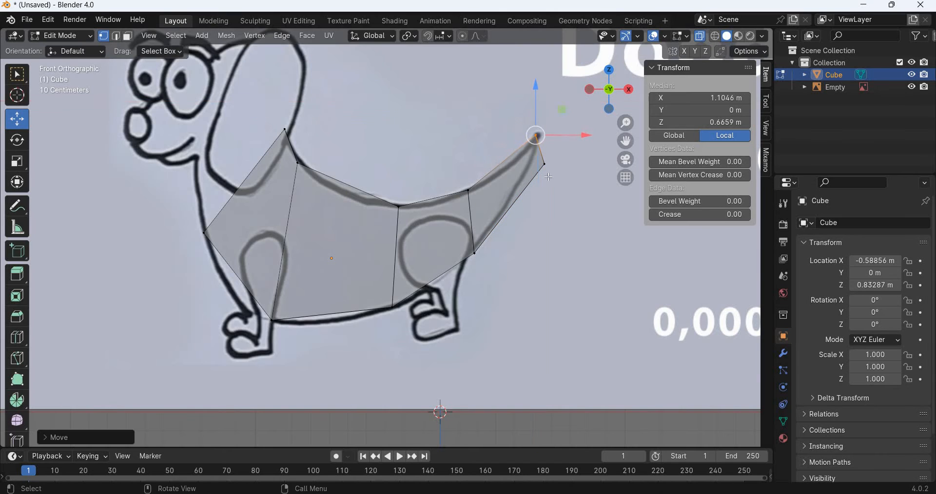
drag(570, 155, 569, 117)
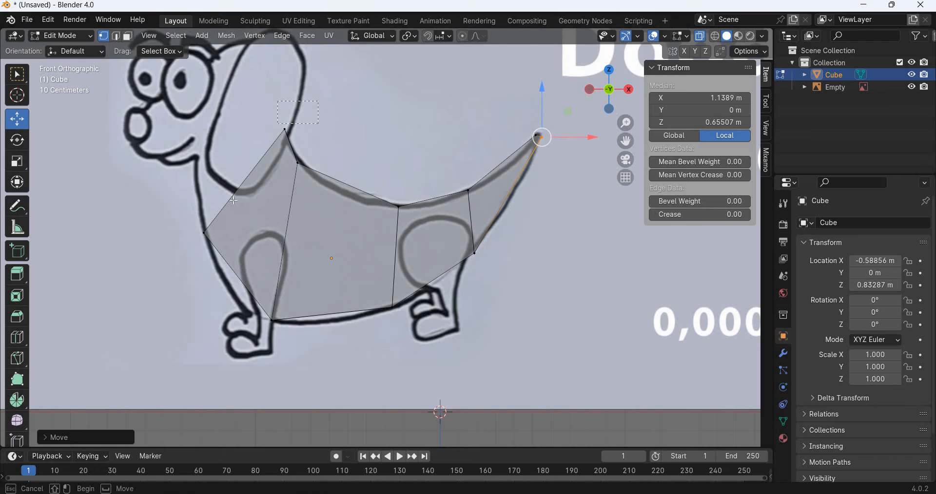
Step: Extrude the body's front neck face toward the head and shift the new section up over the ear and throat
click(284, 130)
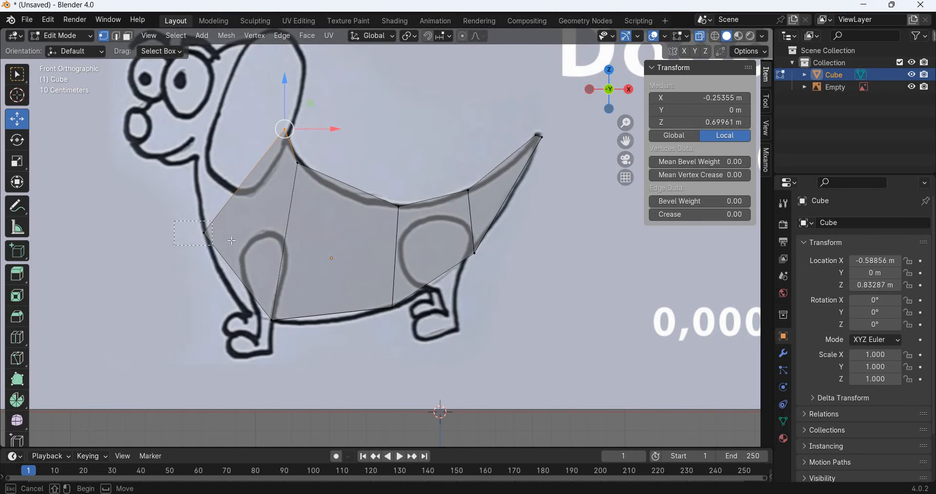
shift+click(204, 233)
key(e)
click(192, 89)
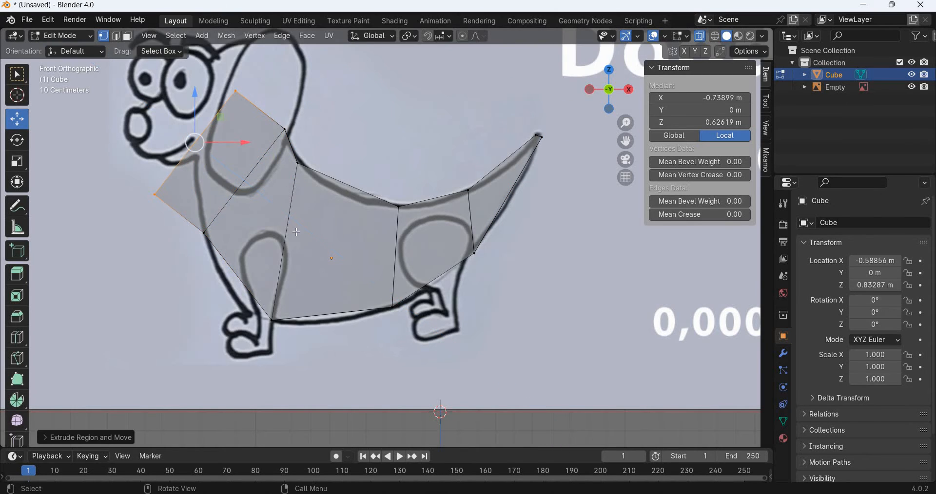
shift+middle_drag(239, 84, 262, 182)
key(g)
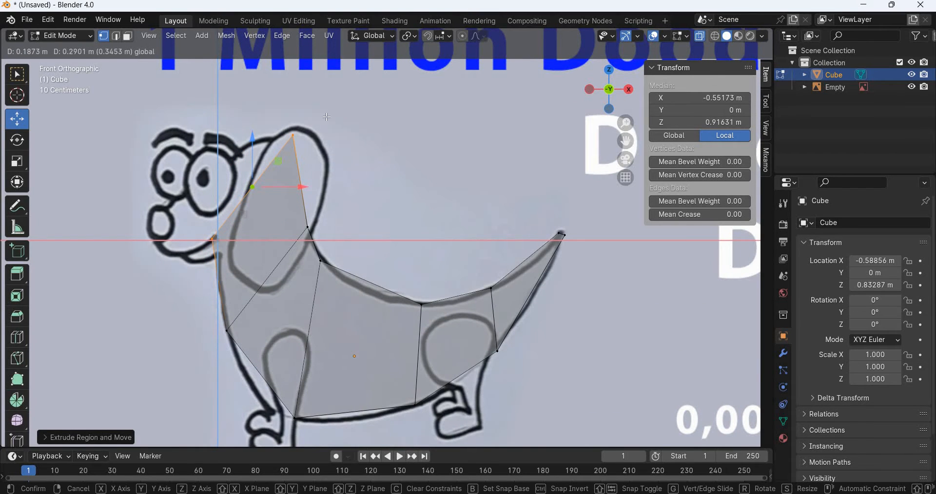
right_click(285, 155)
Step: Fit the new neck section's lower corner under the dog's jaw and its upper corner inside the drawn ear
key(ctrl+z)
key(ctrl+z)
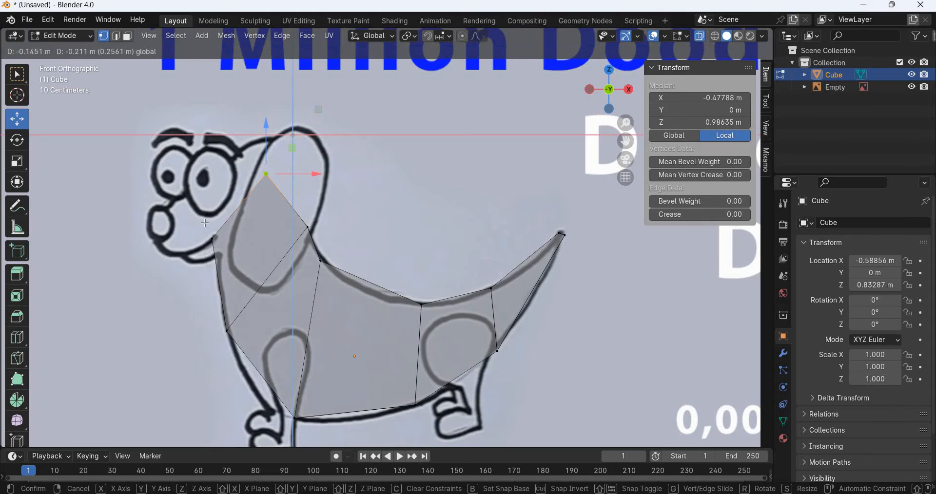
key(ctrl+z)
key(ctrl+z)
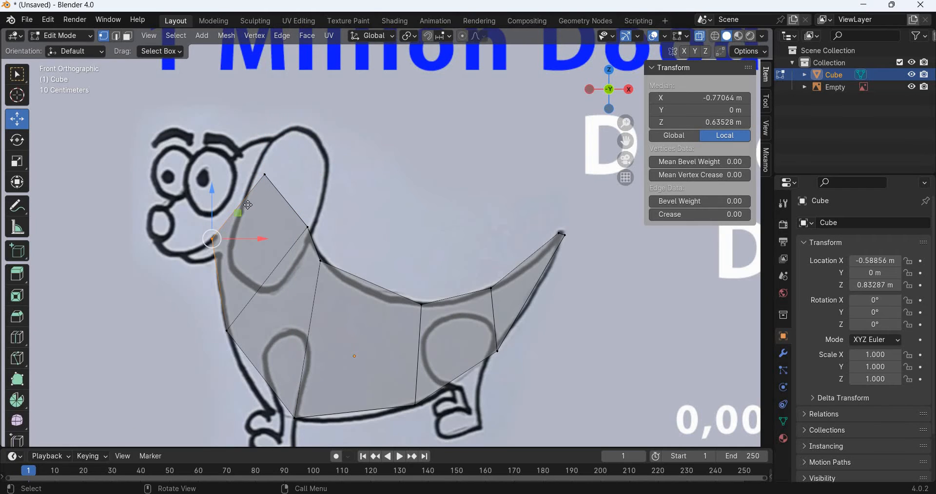
drag(248, 205, 255, 196)
click(294, 159)
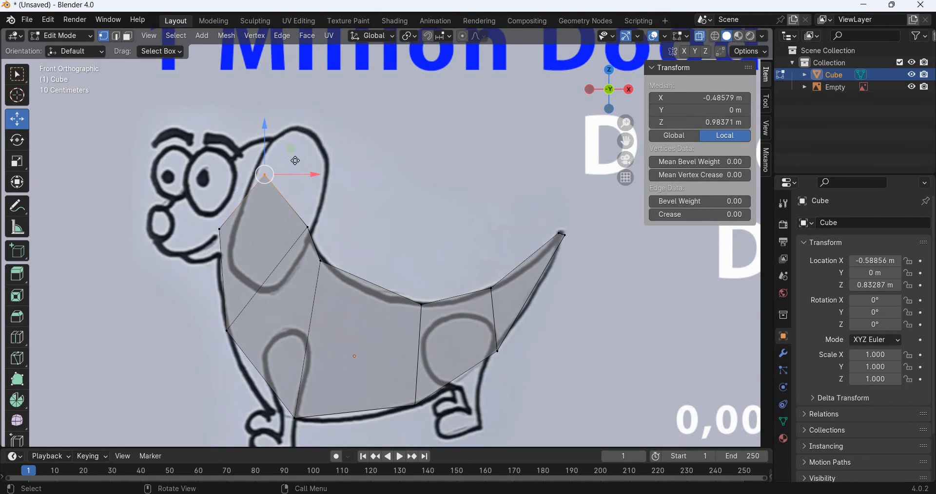
drag(296, 165, 294, 181)
click(362, 283)
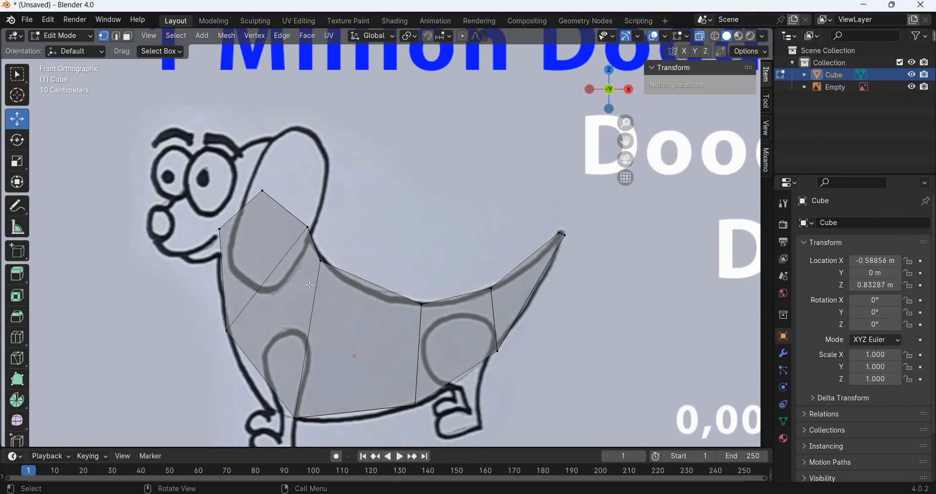
Step: Slide the shoulder's upper corner down along the back outline and shift the nape corner slightly down and toward the head
click(366, 247)
drag(347, 236, 366, 251)
click(324, 211)
drag(324, 210, 318, 218)
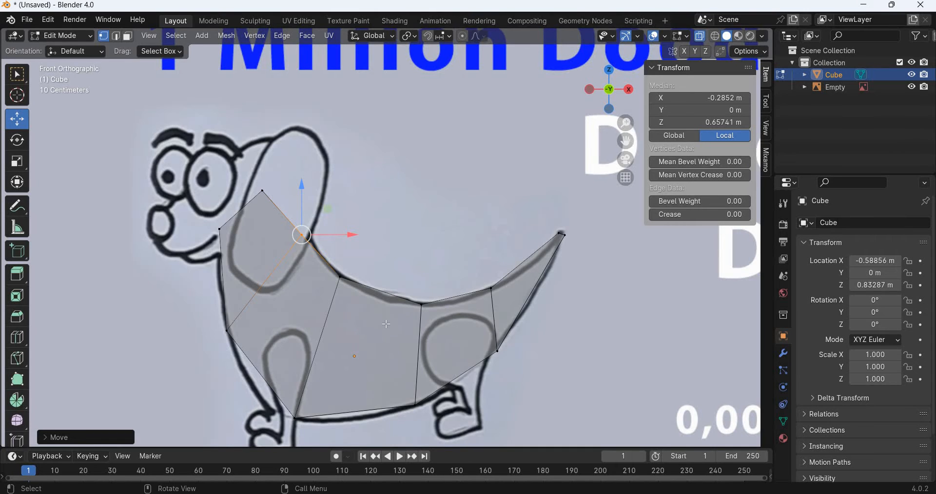
Step: Narrow the tail tip along the Y axis in top view until its width nearly matches its thickness
key(KP_7)
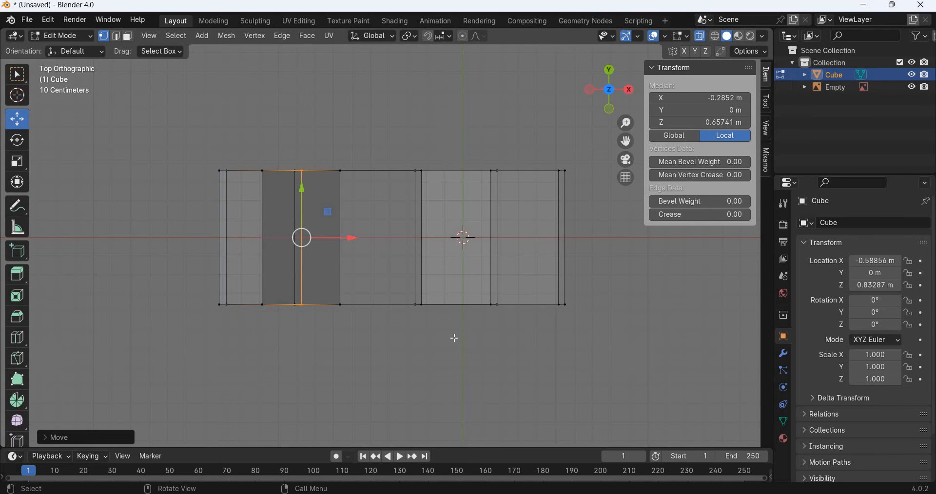
key(KP_1)
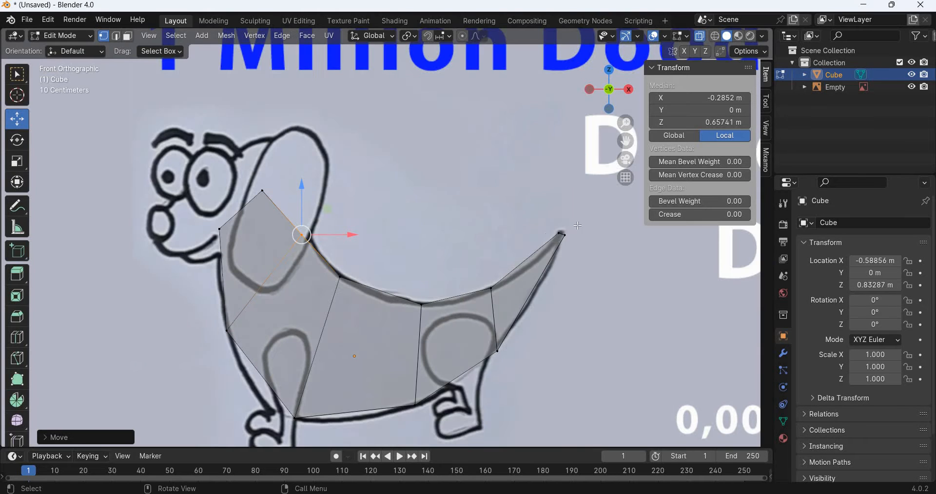
click(544, 252)
key(KP_7)
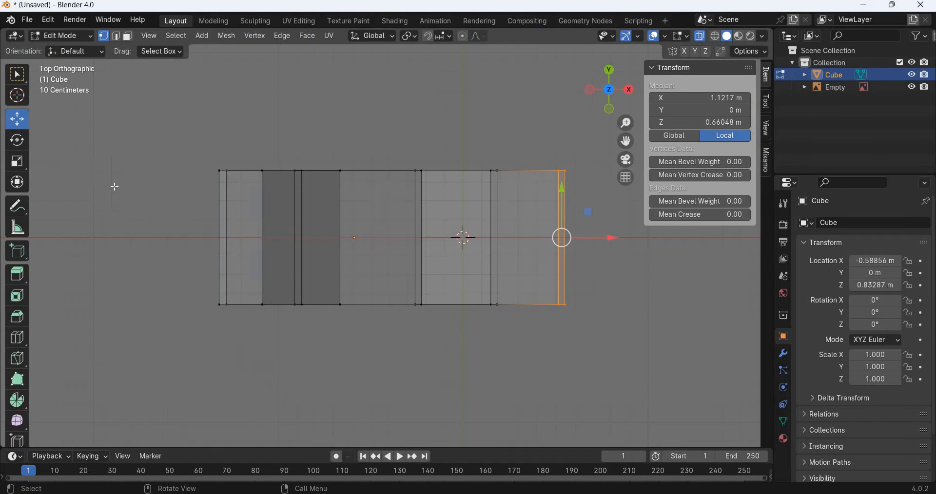
click(17, 161)
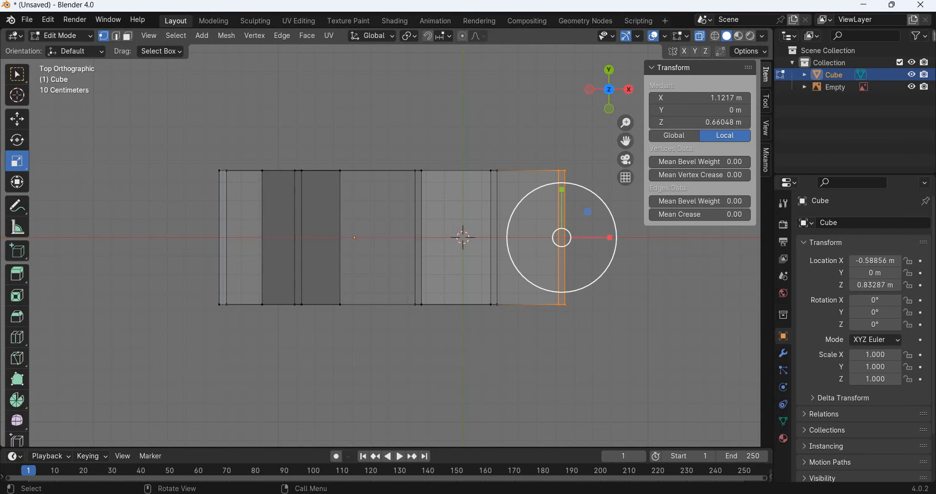
drag(564, 206, 563, 239)
scroll(566, 263, up, 4)
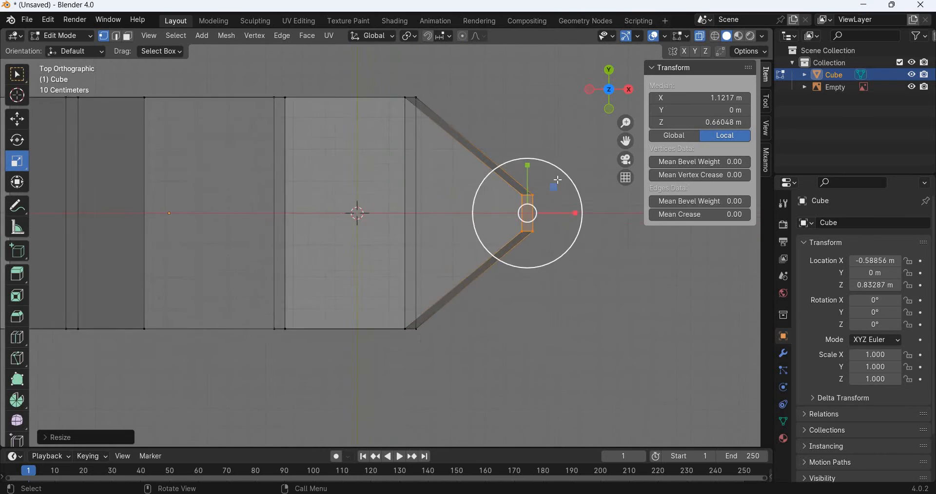
key(s)
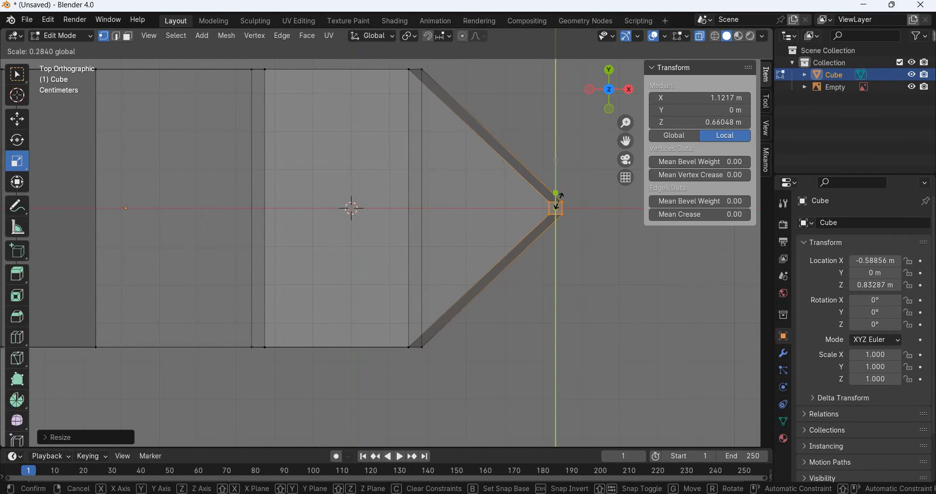
click(528, 226)
scroll(527, 226, down, 2)
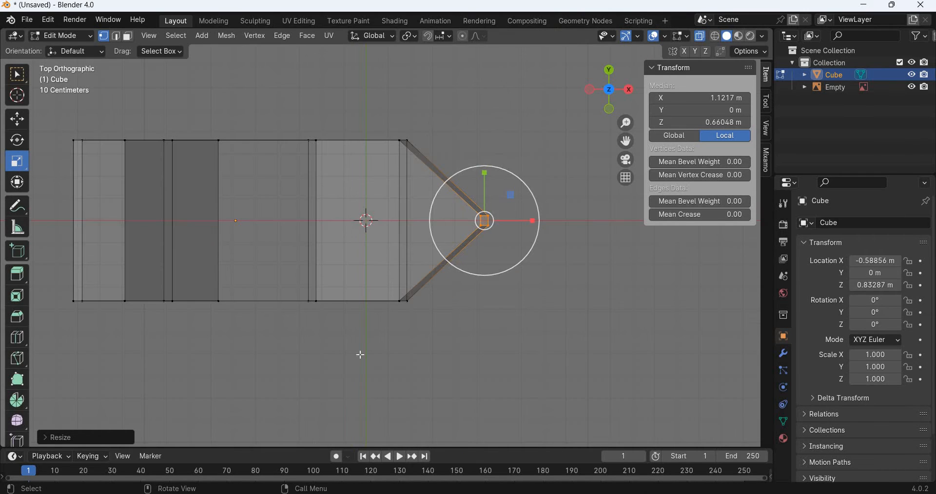
Step: Scale the tail base along Y to about a quarter of its width and the hindquarter section to about 0.72
drag(393, 129, 407, 304)
key(s)
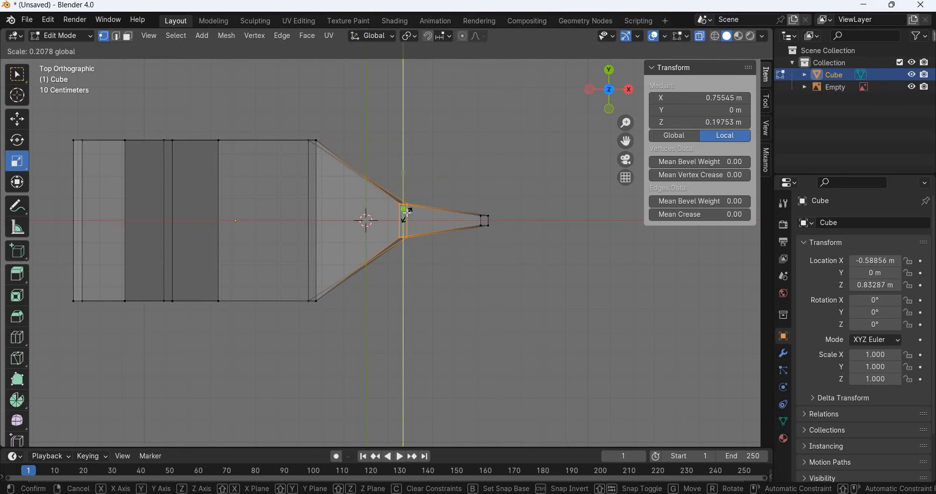
click(344, 125)
alt+click(312, 205)
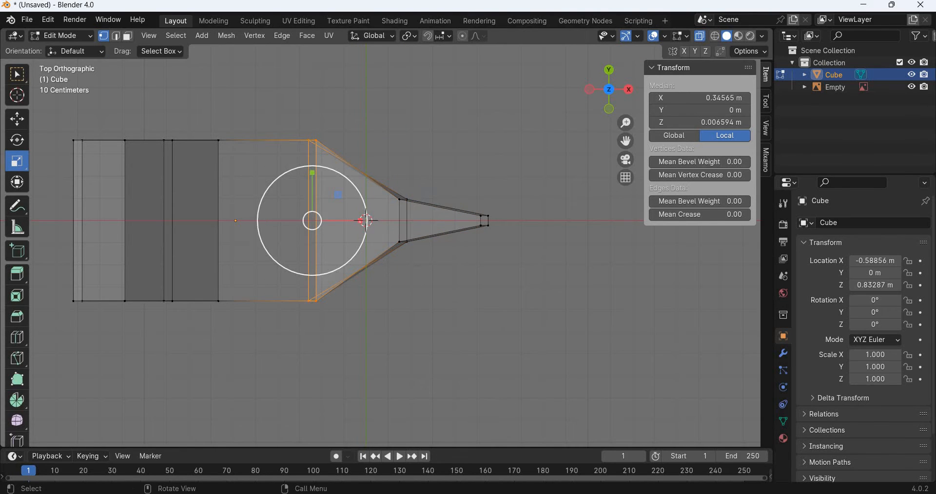
key(s)
click(346, 275)
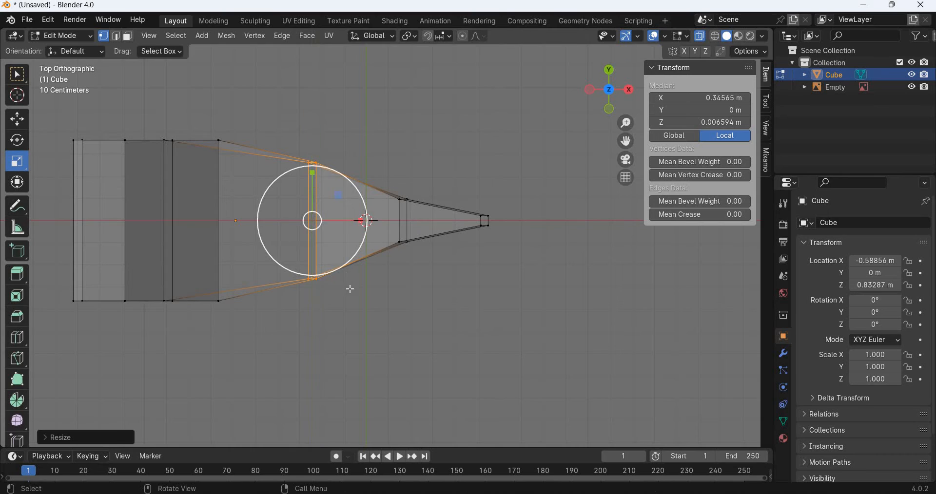
Step: Select the head-end face in front view and scale it along Y to about half its width in top view
key(KP_1)
shift+middle_drag(174, 174, 345, 155)
drag(331, 156, 233, 215)
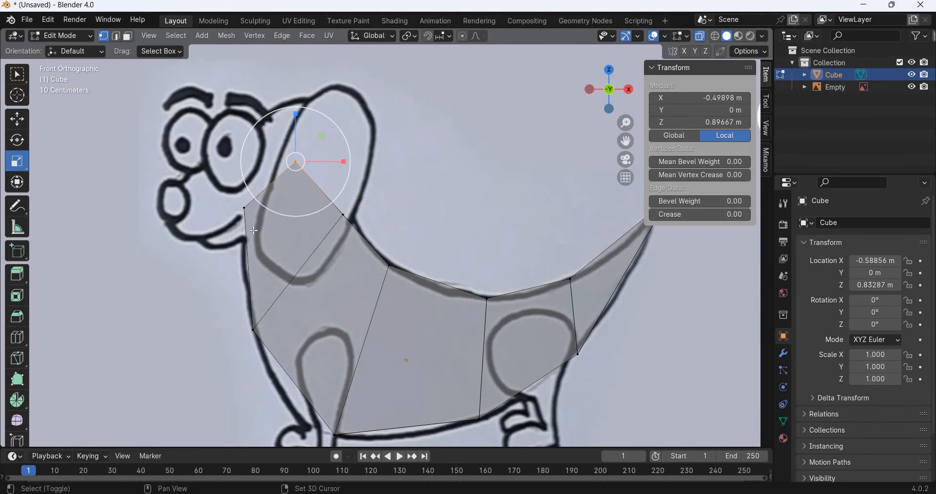
key(KP_7)
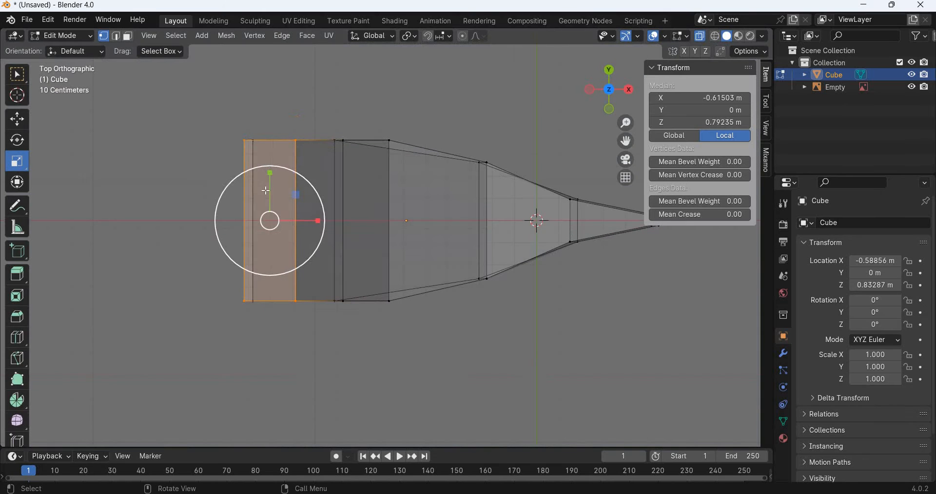
drag(270, 188, 285, 206)
Step: Scale the neck's middle cross-section along Y to about 0.72 and inspect the tapered body before returning to front view
key(KP_1)
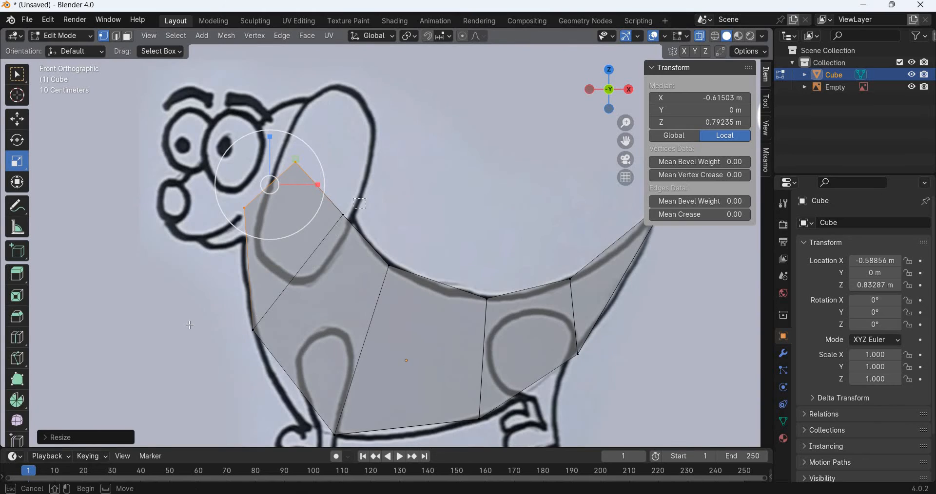
click(353, 217)
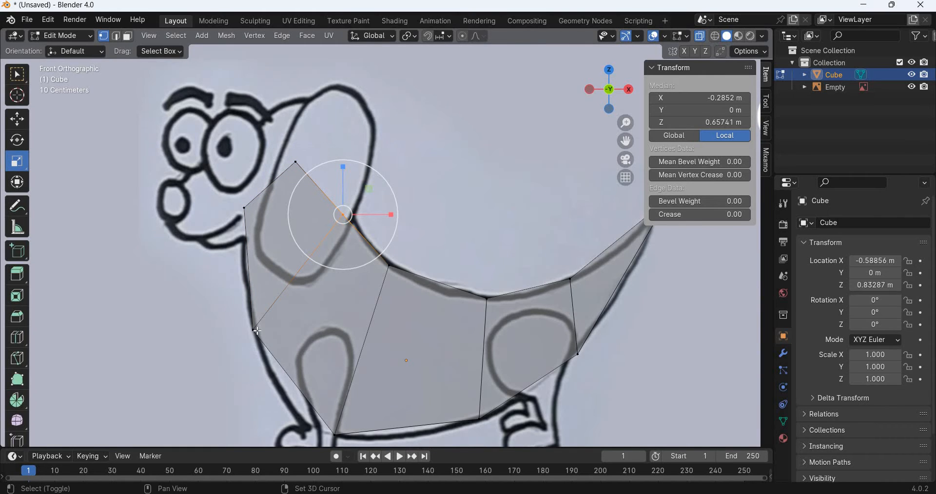
shift+click(283, 321)
key(KP_7)
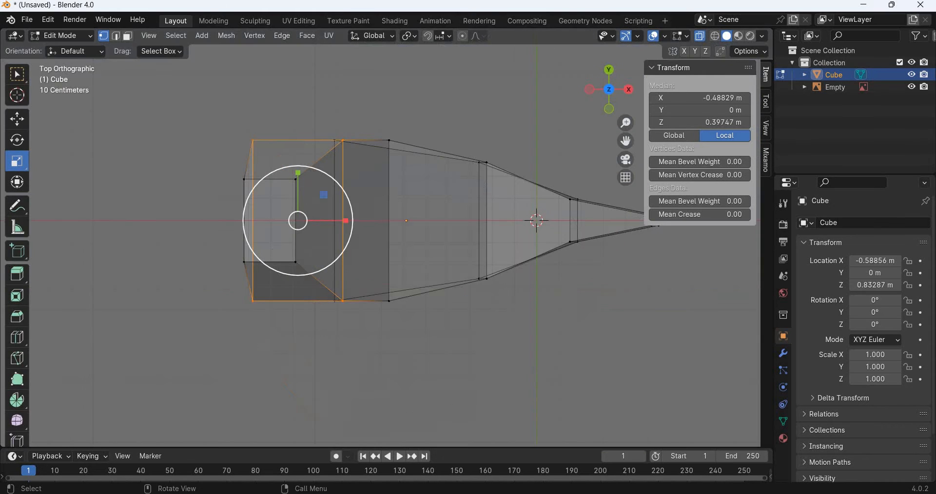
drag(298, 175, 298, 200)
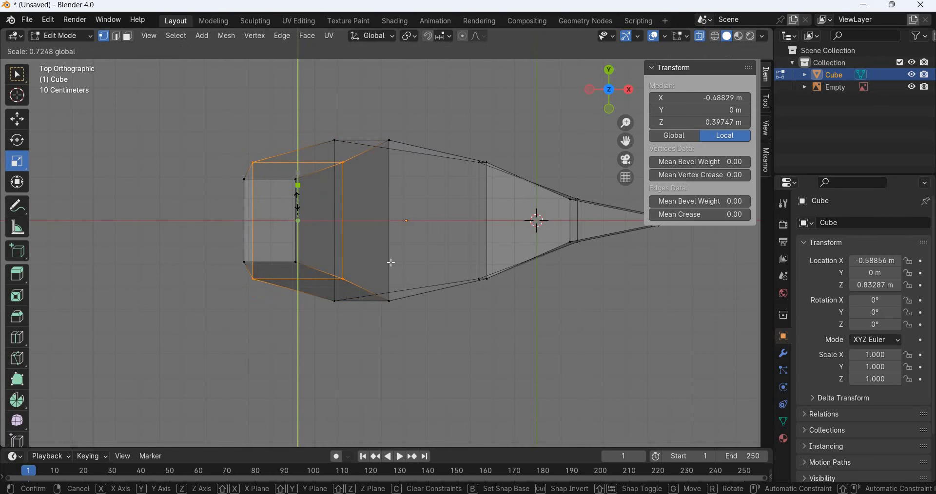
drag(391, 263, 391, 262)
middle_drag(391, 262, 467, 375)
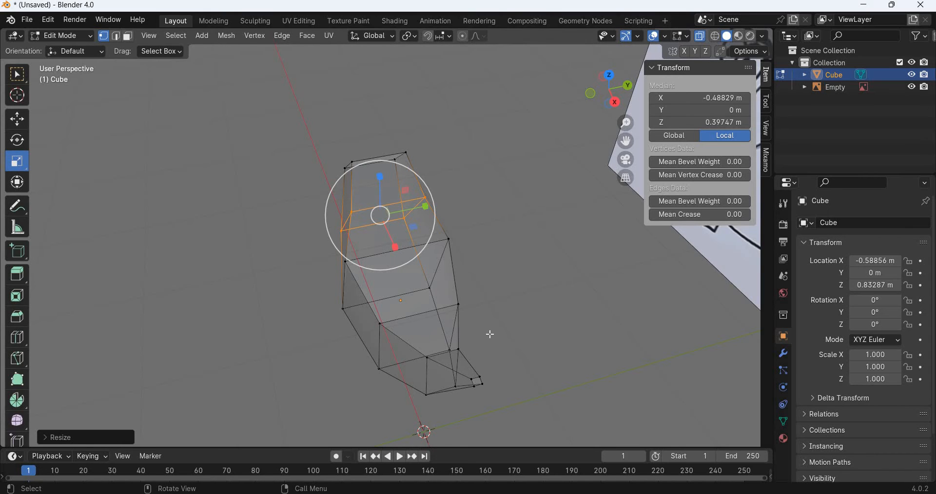
key(KP_1)
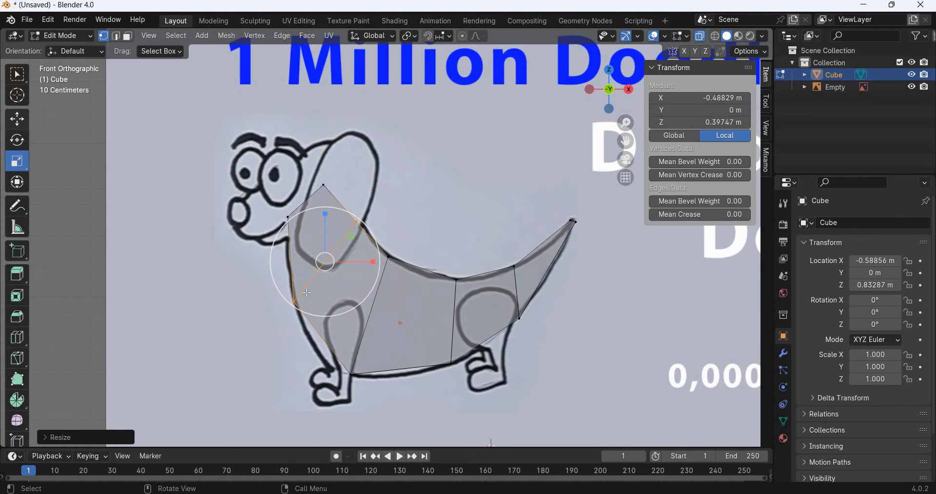
key(shift+space)
key(g)
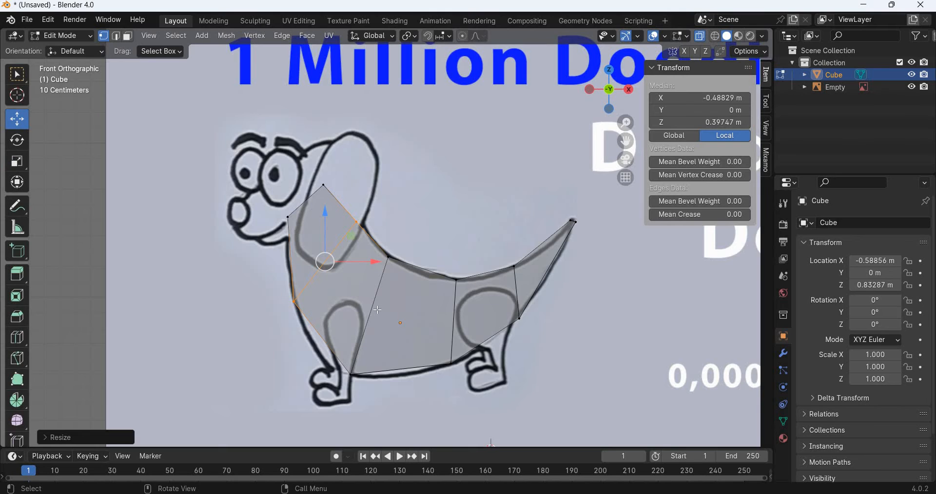
Step: Leave mesh editing and add a new cube as a separate object, ready to move
key(Tab)
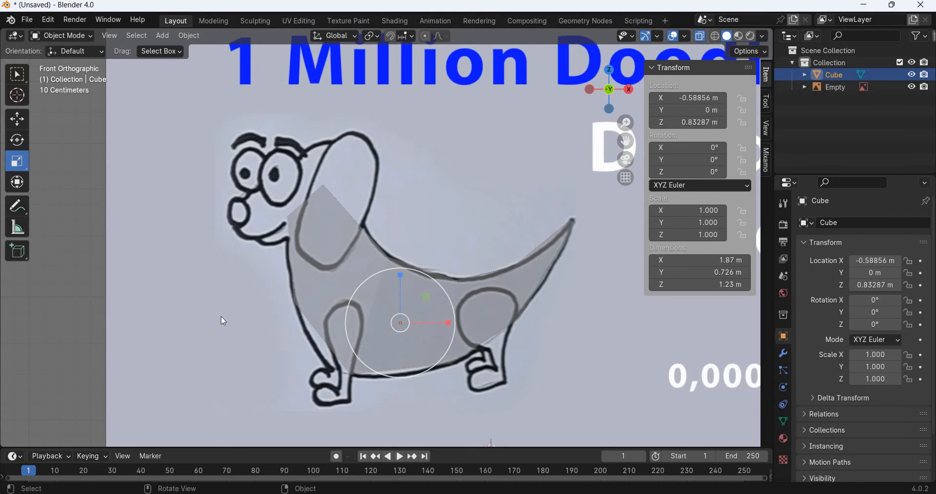
click(224, 320)
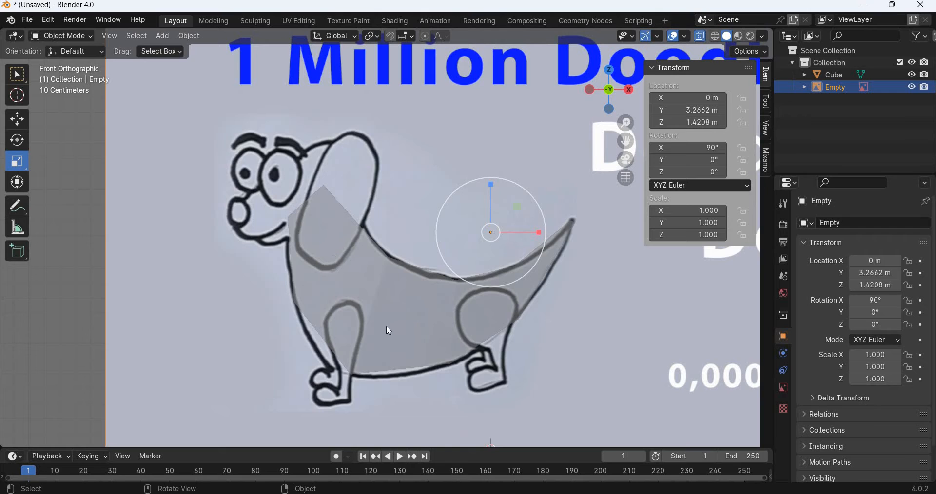
click(164, 37)
mouse_move(204, 50)
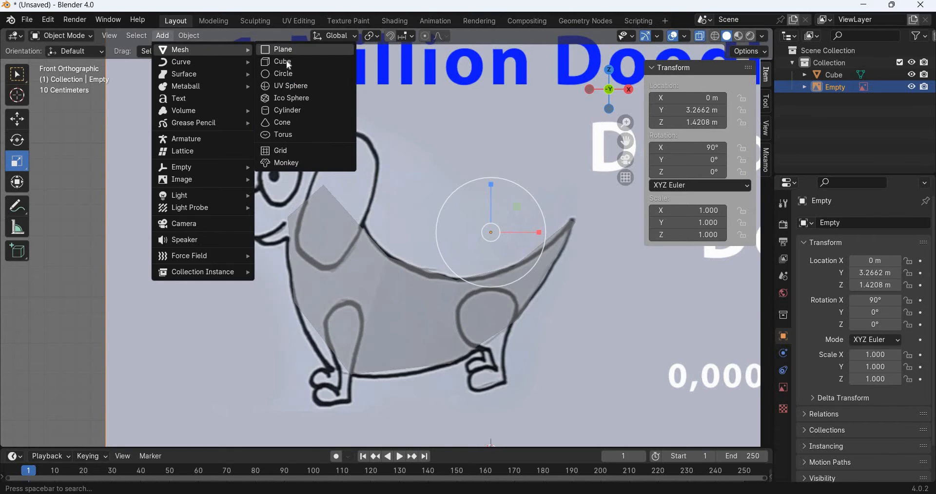
click(289, 63)
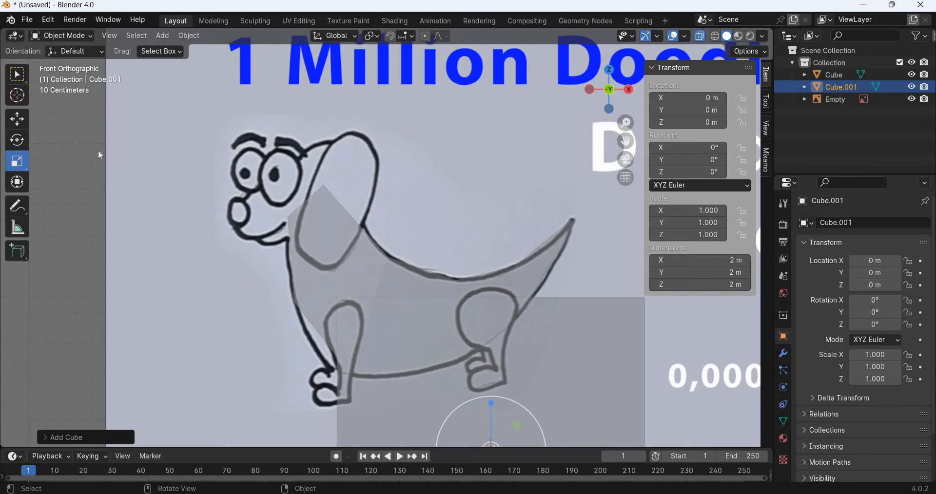
key(shift+space)
key(g)
Step: Rename the original cube that forms the dog's torso as body and select the newly added cube
click(830, 75)
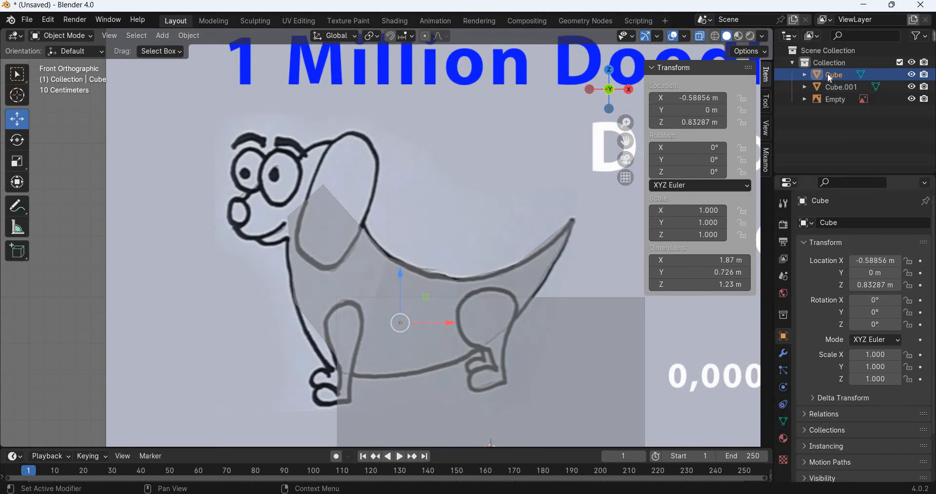
double_click(827, 74)
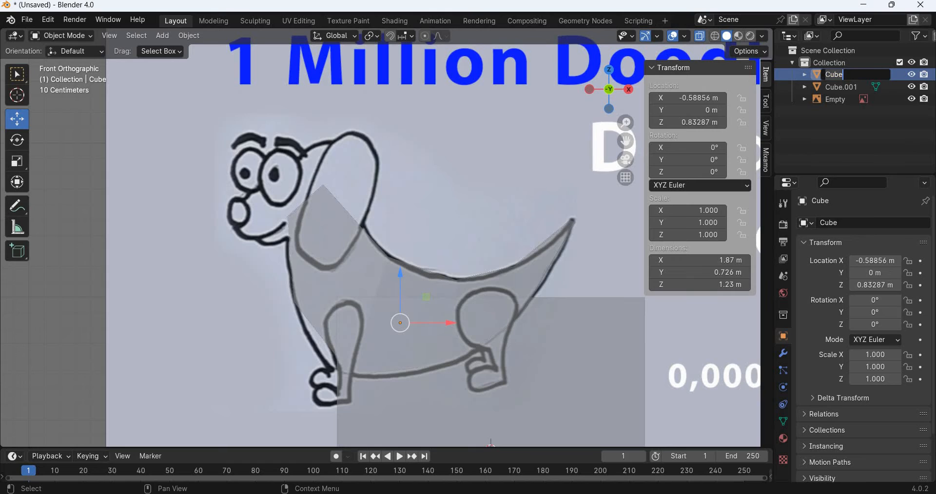
text(body)
key(Return)
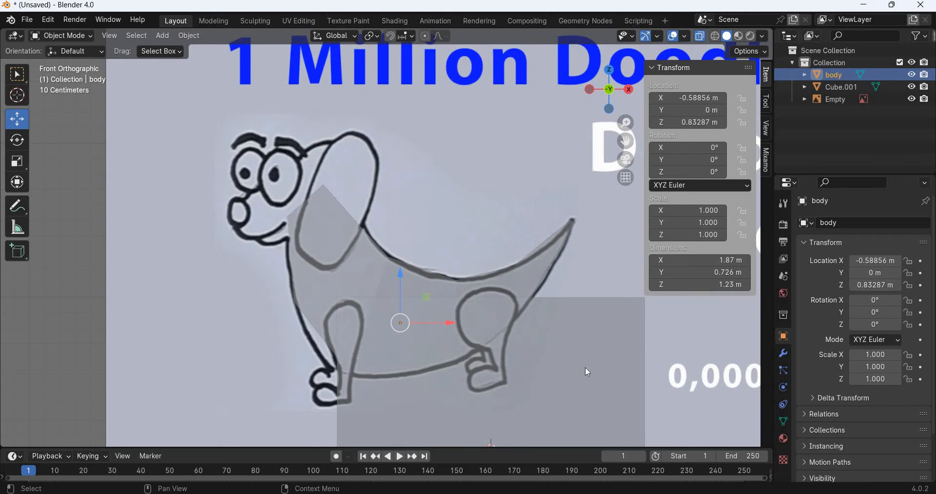
click(846, 88)
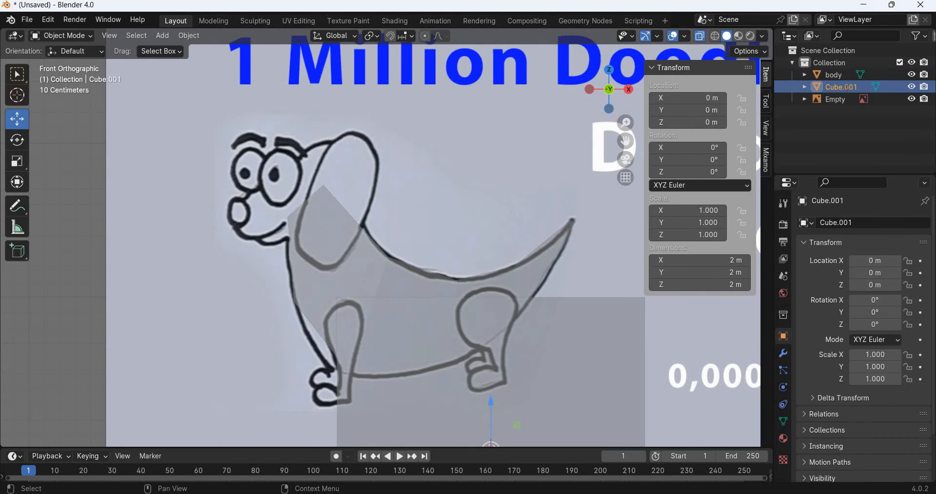
Step: Rename the newly added cube object as ear
double_click(846, 88)
text(ear)
key(Return)
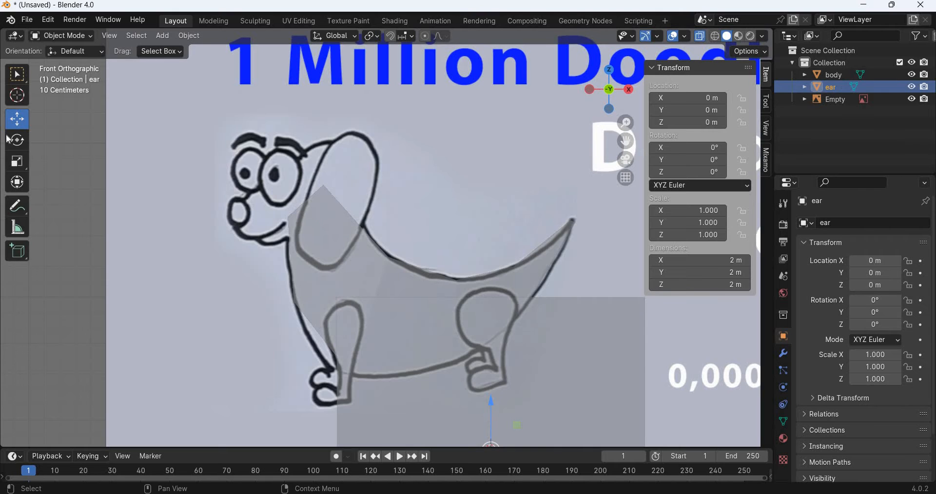
Step: Scale the ear cube's mesh down to about 0.65 m per side and move the object over the drawn ear
key(Tab)
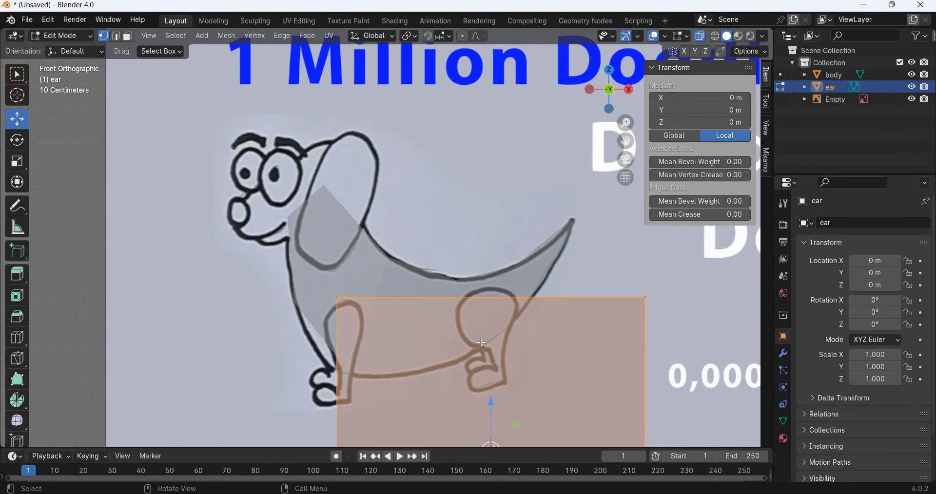
scroll(496, 352, down, 3)
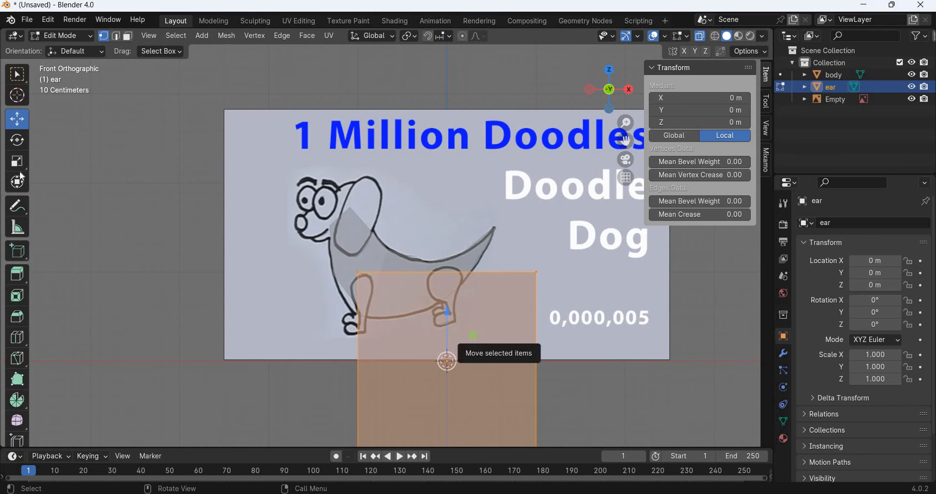
key(shift+space)
key(s)
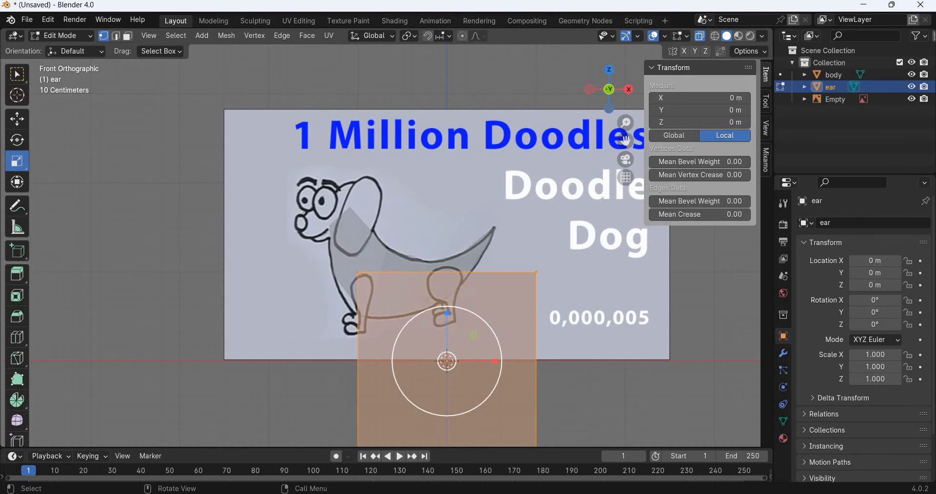
drag(493, 333, 355, 195)
key(Tab)
scroll(329, 205, up, 5)
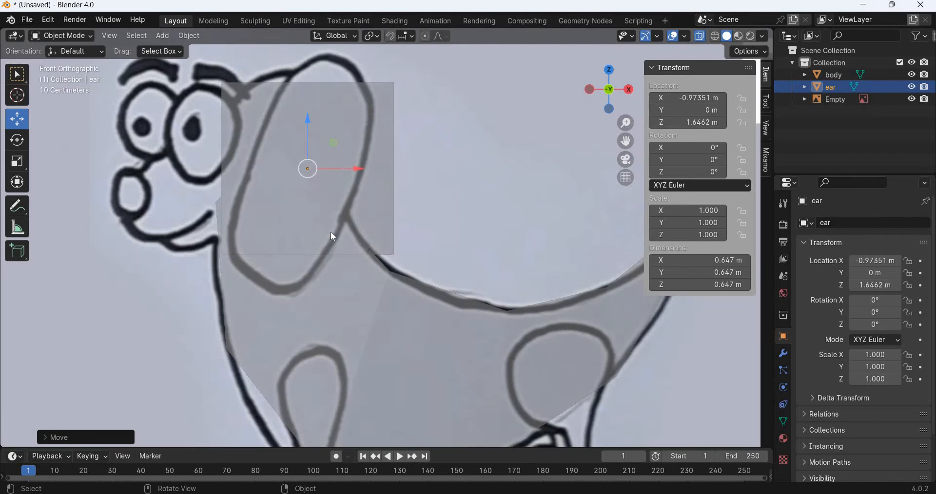
Step: Move the ear mesh's two upper corners in front view onto the upper part of the drawn ear outline
shift+middle_drag(378, 249, 418, 330)
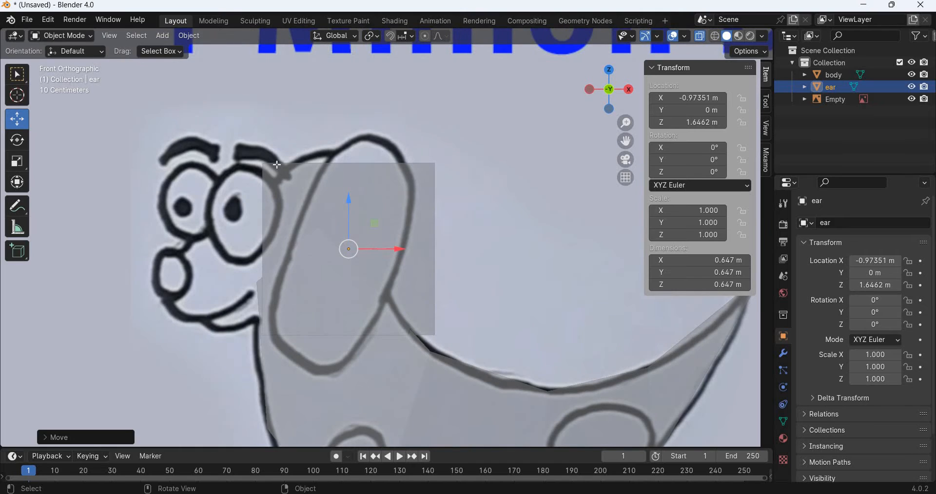
key(Tab)
click(17, 119)
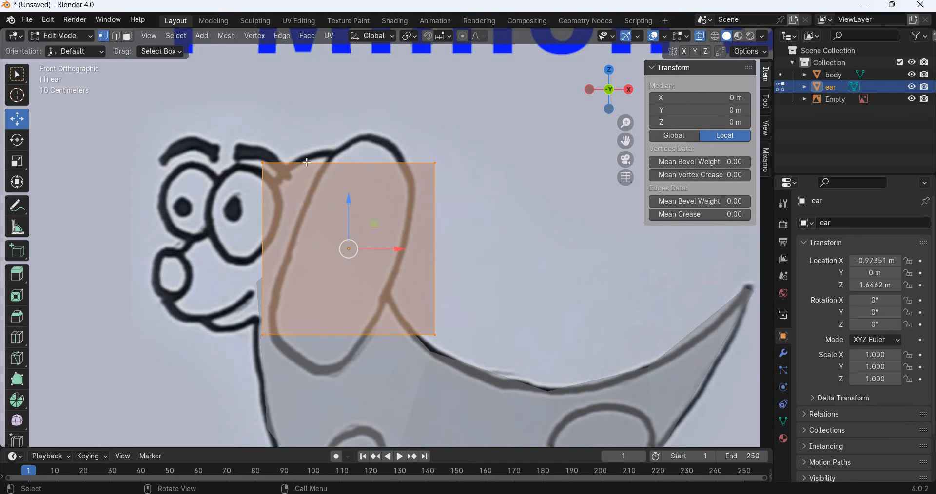
drag(246, 143, 293, 170)
key(g)
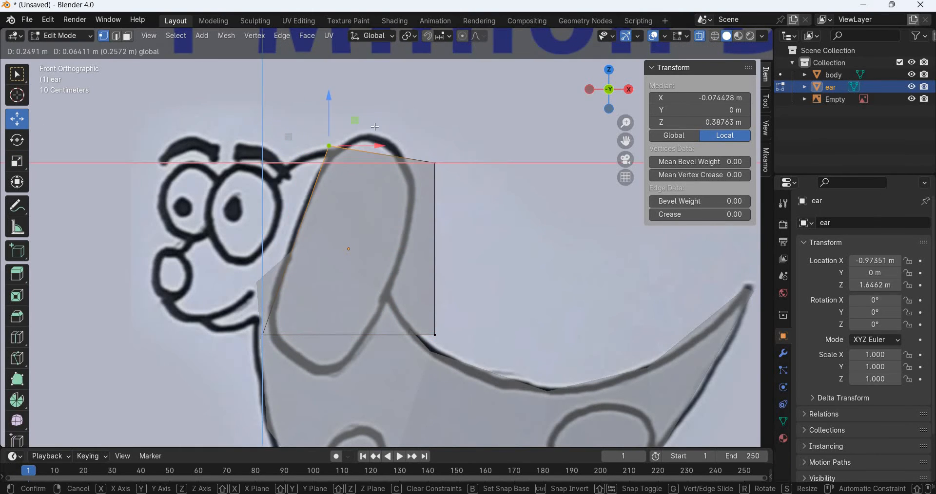
click(434, 104)
drag(463, 140, 440, 180)
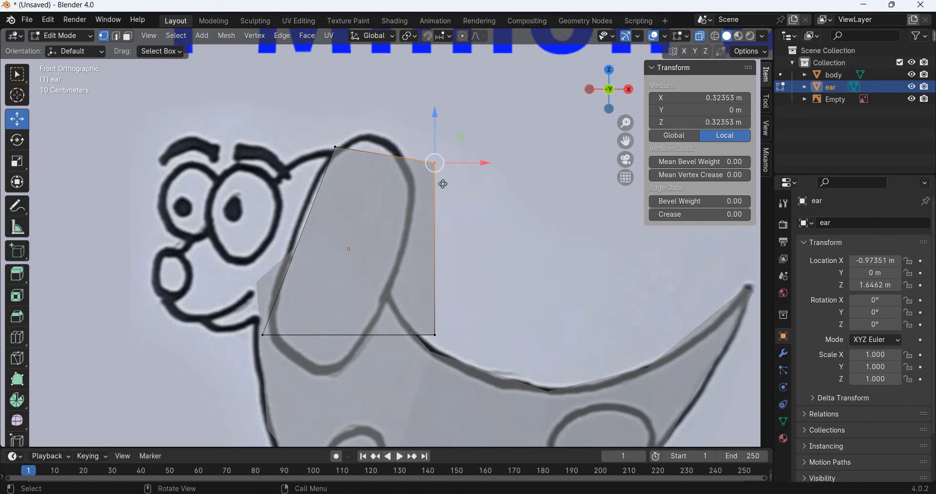
key(g)
click(464, 330)
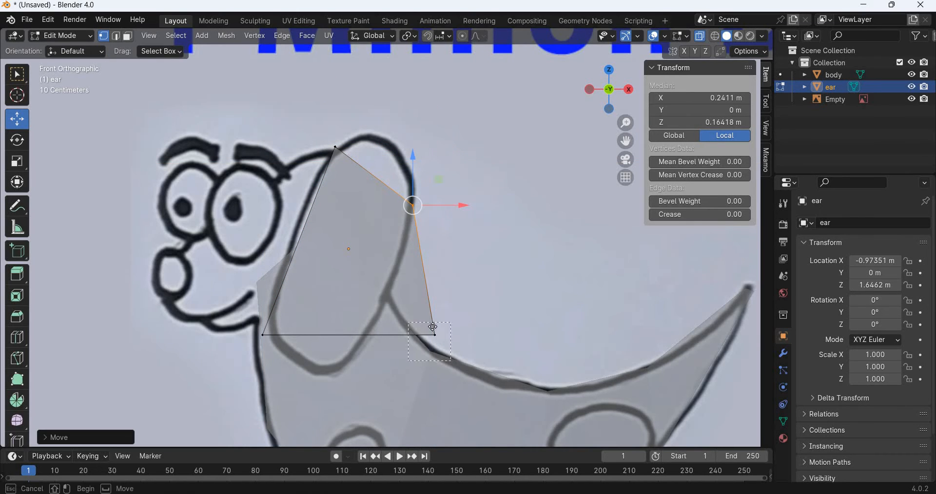
Step: Move the ear mesh's two lower corners within the XZ plane onto the lower part of the drawn ear outline
click(434, 335)
key(g)
key(shift+y)
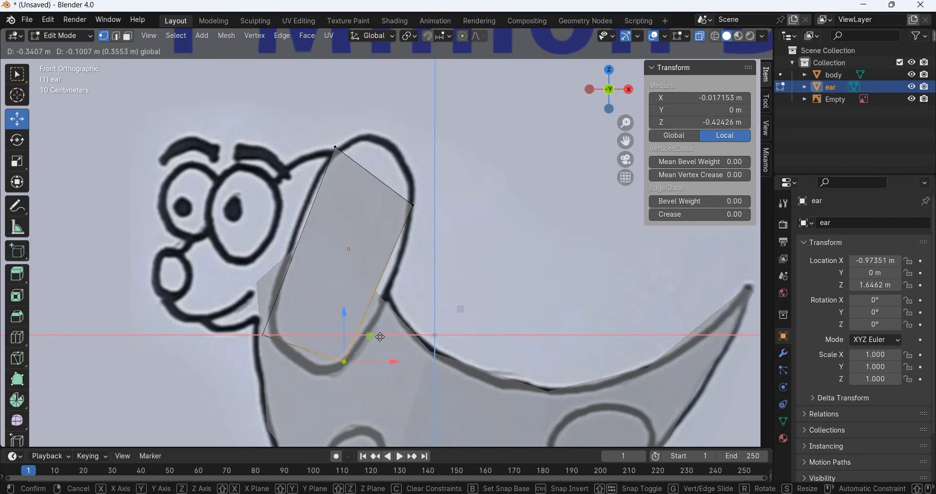
click(381, 334)
click(263, 336)
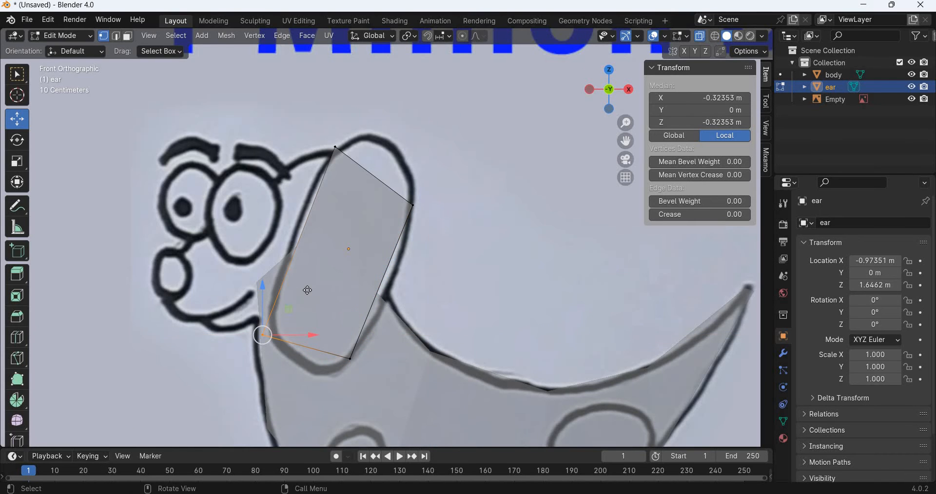
key(g)
key(shift+y)
click(319, 156)
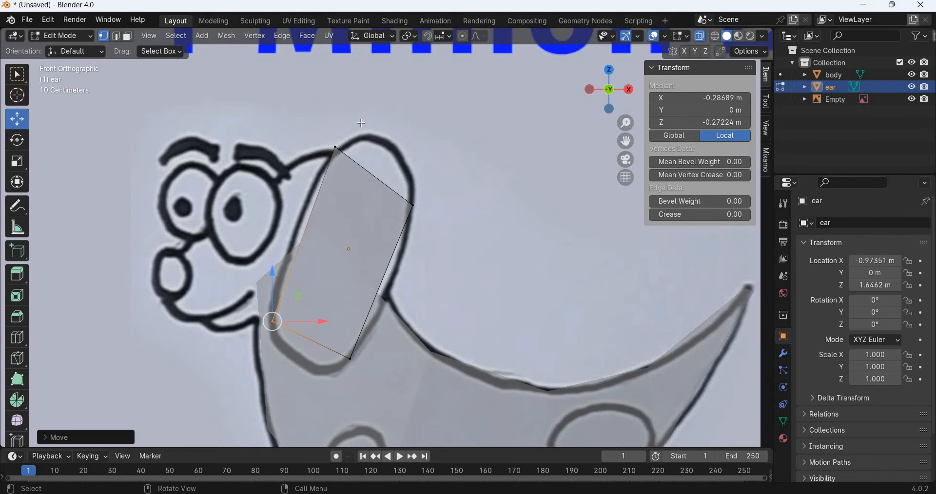
Step: Shift the ear's upper corner nearest the eyes slightly down within the XZ plane
click(336, 146)
key(g)
key(shift+y)
click(330, 129)
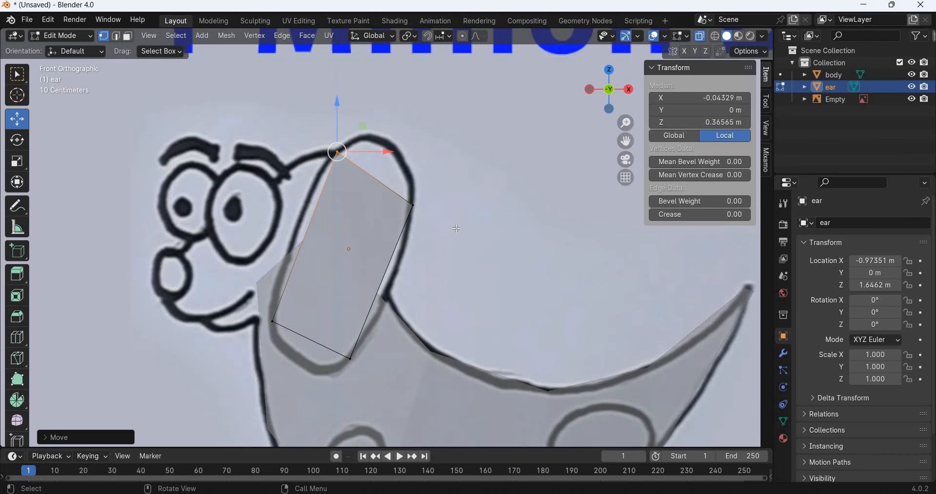
Step: Extrude the ear's upper end face and fit its two new corners to the rounded top of the drawn ear
shift+click(435, 207)
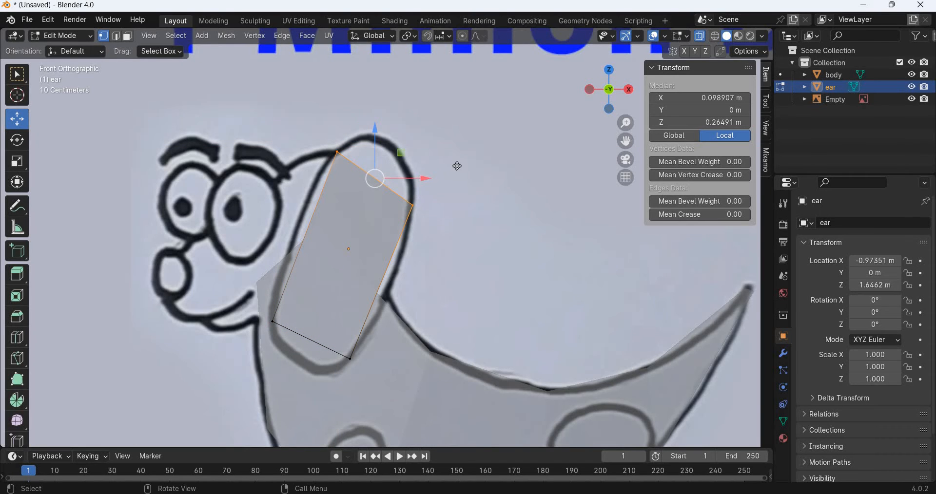
key(e)
click(405, 170)
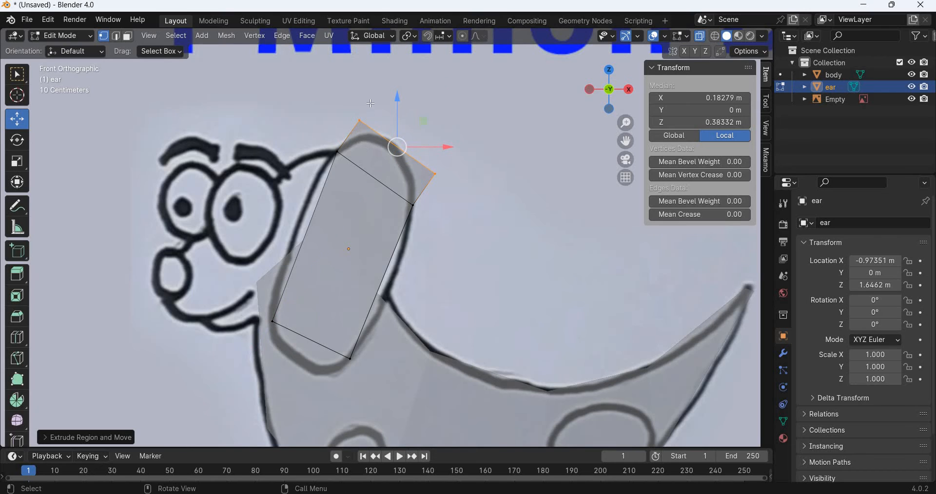
click(359, 121)
key(g)
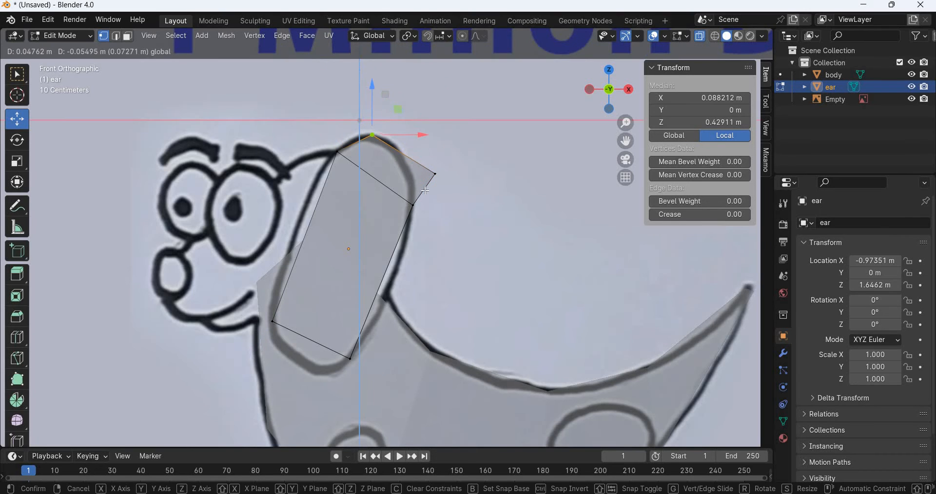
click(372, 136)
click(435, 174)
key(g)
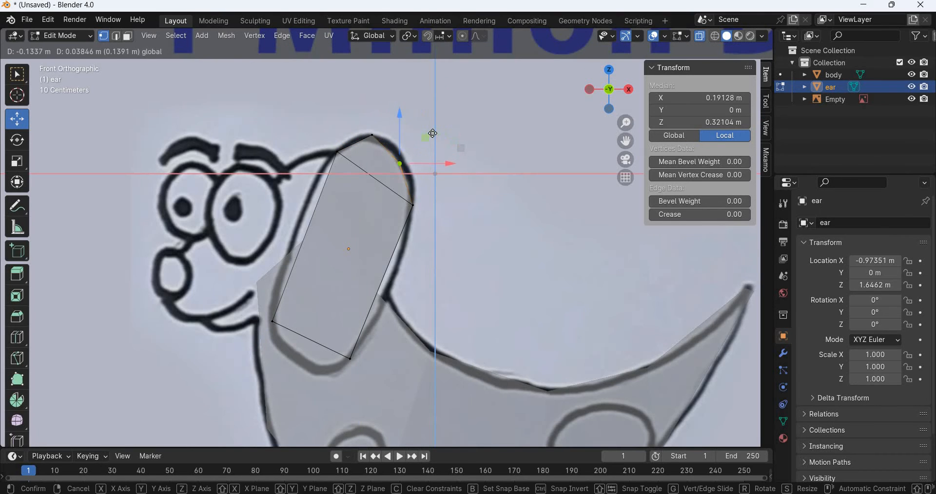
click(174, 386)
Step: Extrude the ear's lower end face and fit its two new corners to the rounded tip of the drawn ear
drag(367, 378, 229, 293)
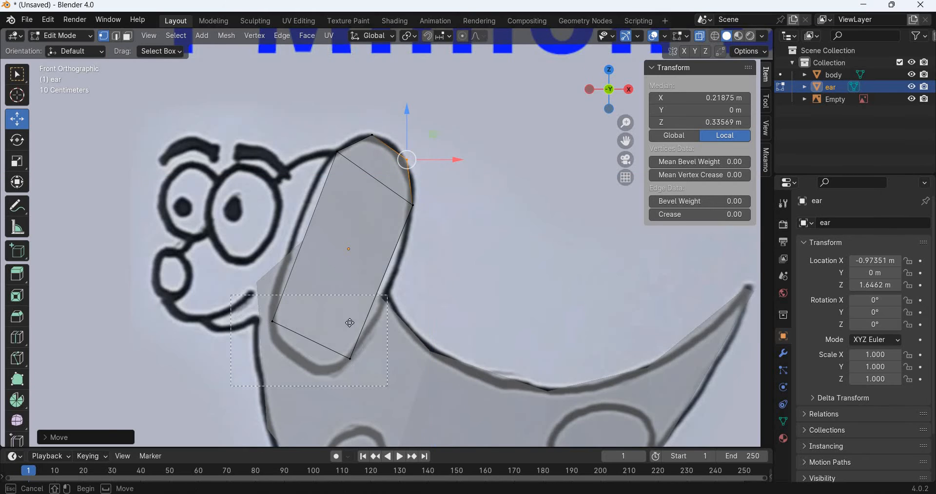
key(e)
click(242, 334)
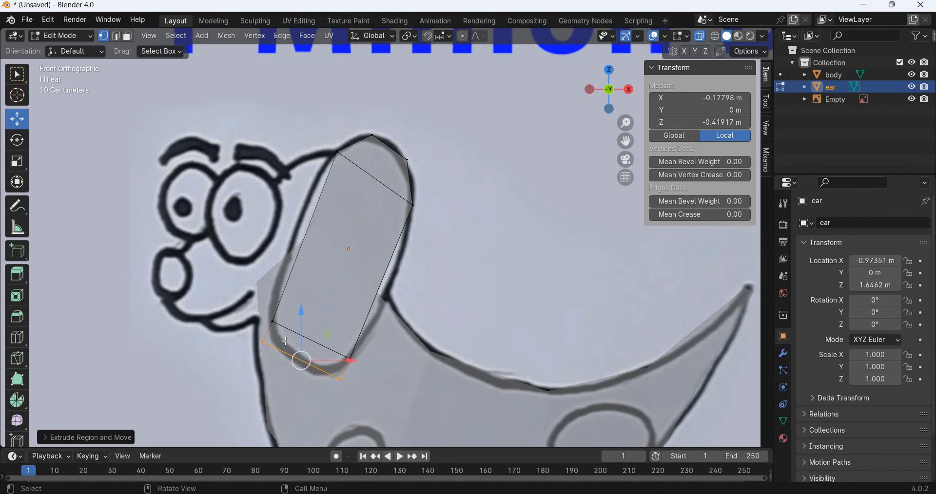
key(g)
key(shift+y)
click(355, 375)
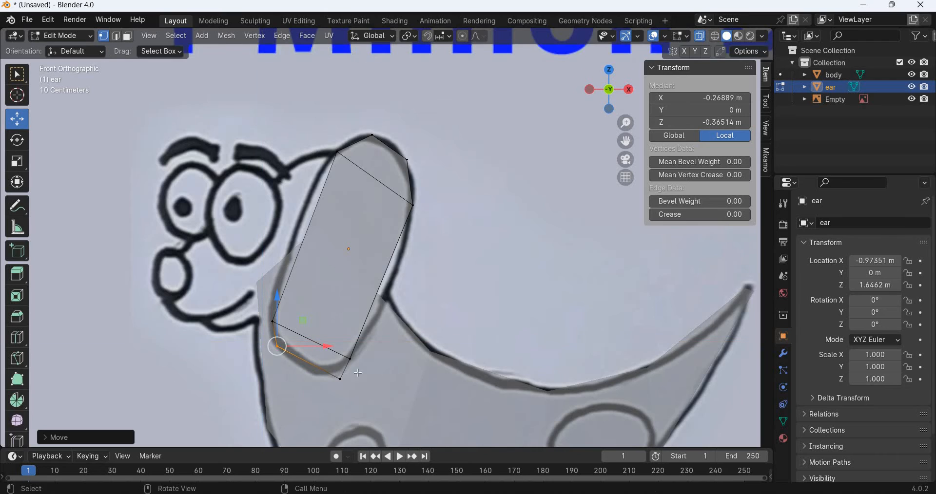
click(340, 378)
key(g)
key(shift+y)
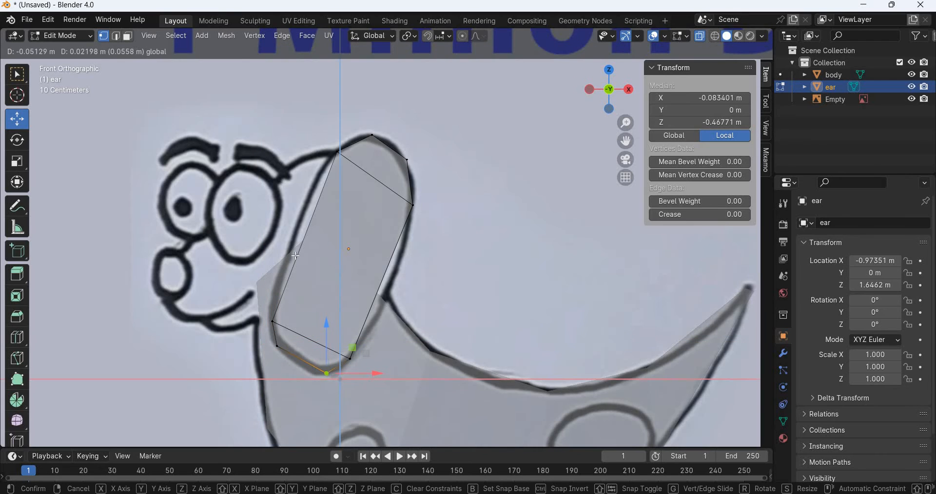
click(349, 346)
Step: Add a loop cut across the ear's middle and widen it to the outline in Normal orientation, restoring Global orientation
click(17, 341)
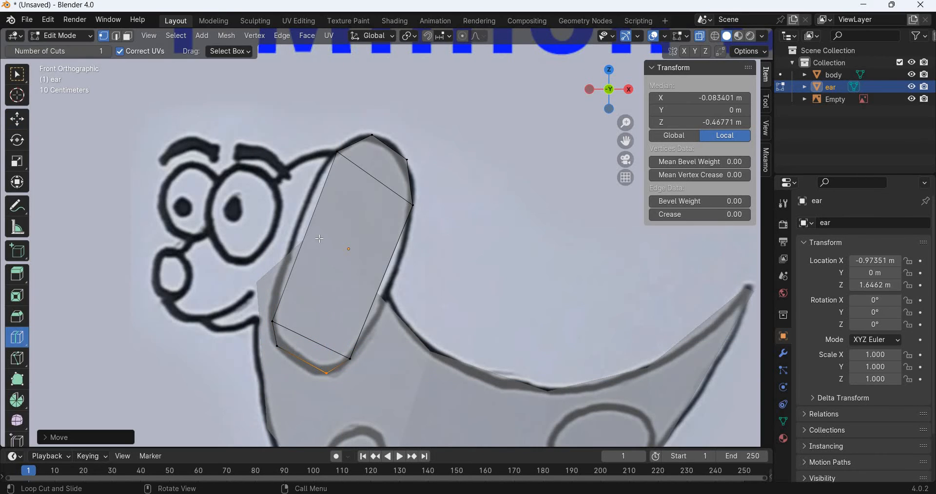
click(341, 260)
click(17, 162)
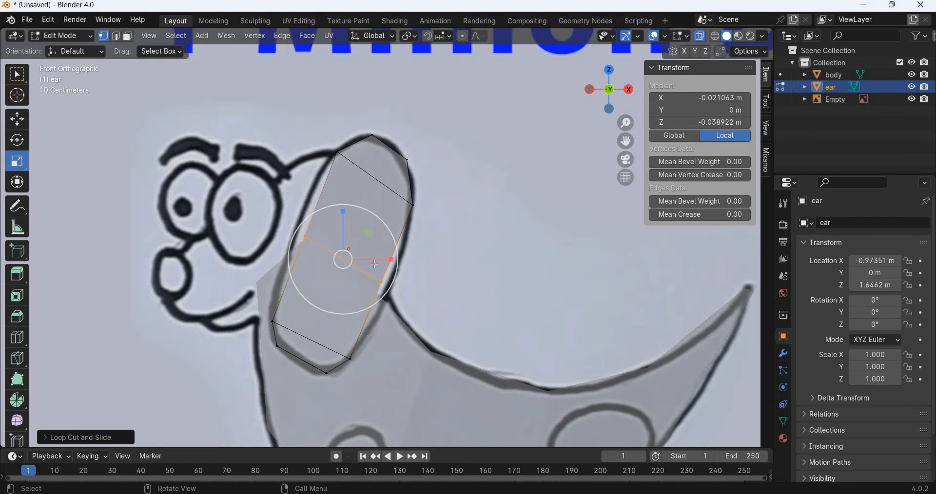
click(373, 36)
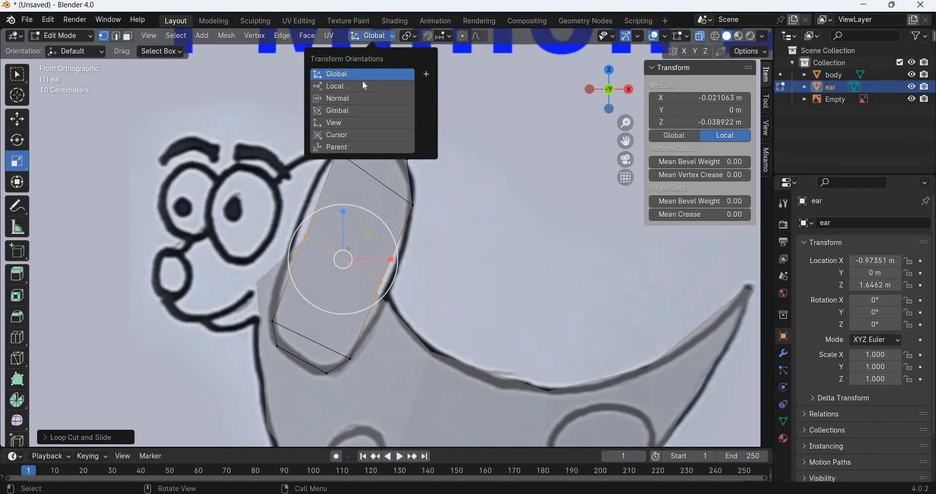
click(363, 87)
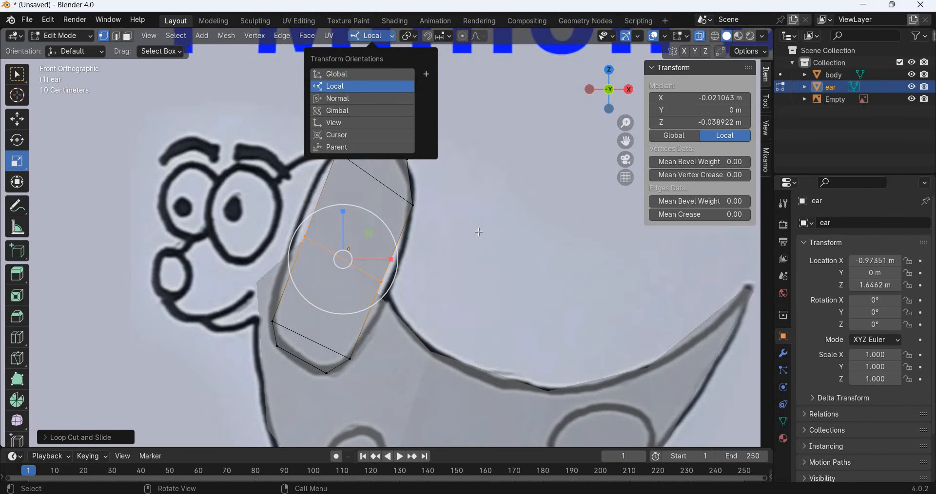
click(389, 38)
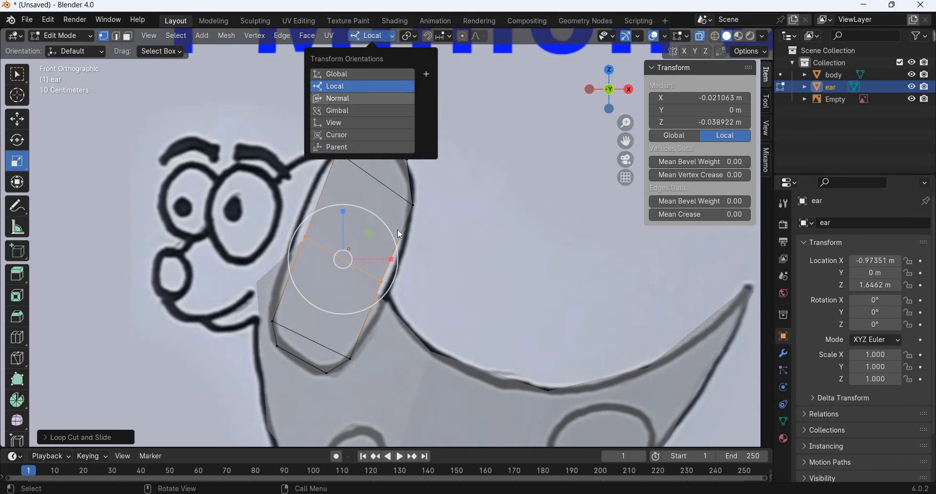
click(353, 99)
drag(387, 277, 377, 276)
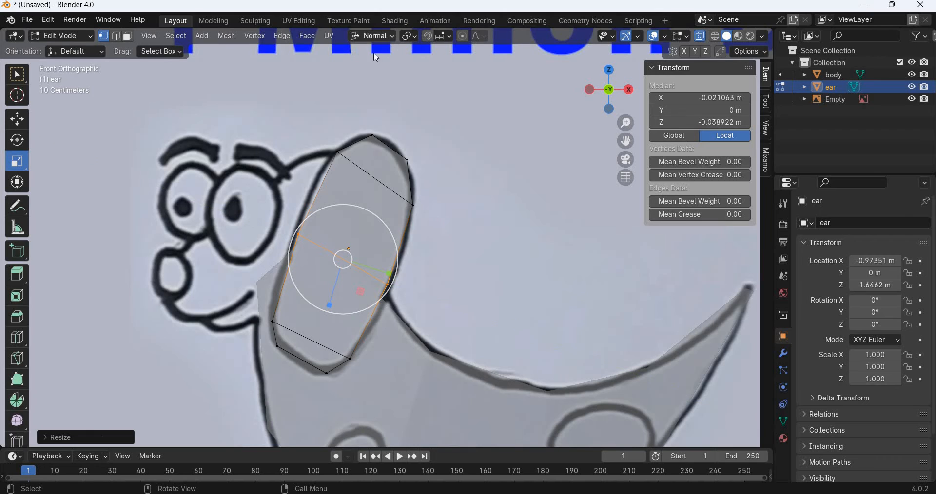
click(372, 36)
click(341, 74)
Step: Select the whole ear mesh in top view and scale it along Y to about 0.08 m thick
key(alt+a)
key(KP_7)
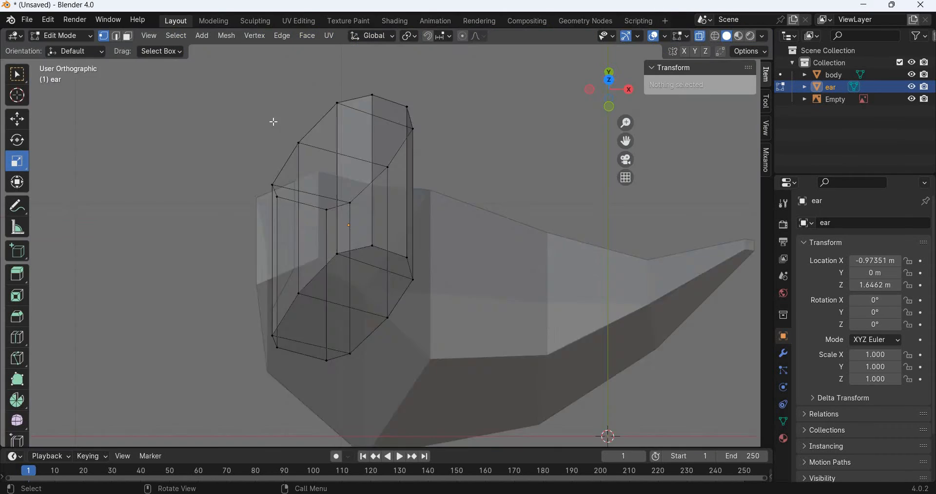
drag(494, 340, 246, 115)
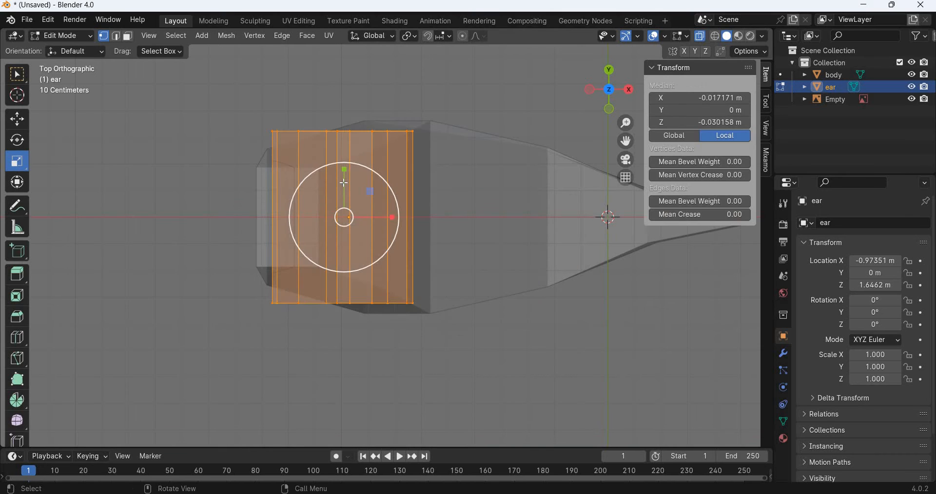
drag(344, 174, 345, 215)
Step: Move the ear mesh about -0.28 m along Y to the side of the head and leave mesh editing in front view
click(17, 119)
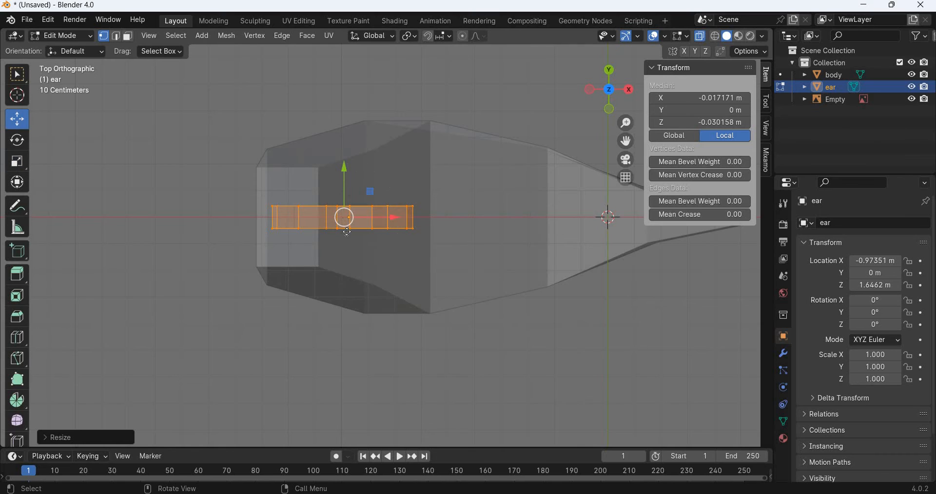
key(g)
key(y)
click(395, 338)
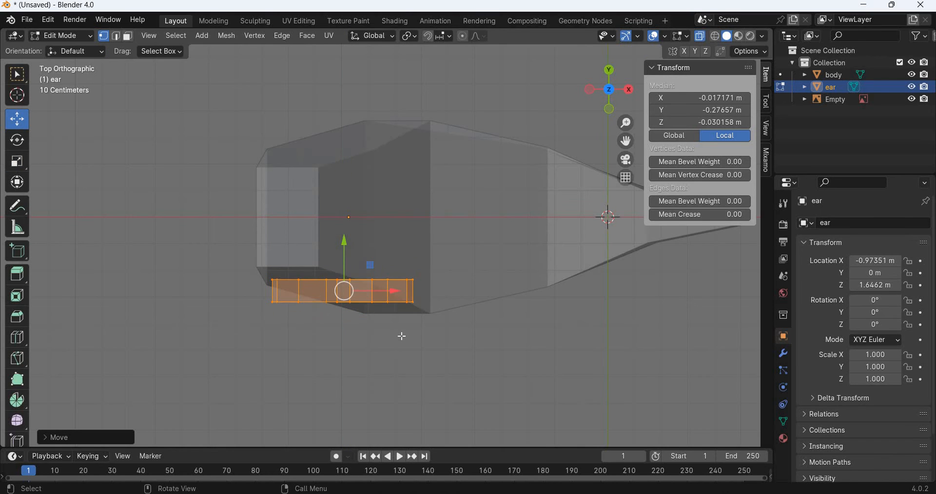
key(KP_1)
key(Tab)
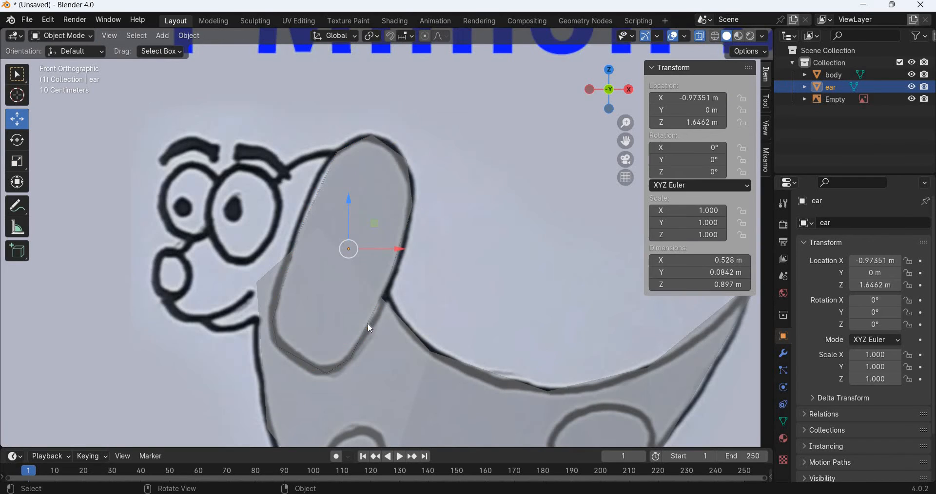
Step: Add a cube for the rear leg as legrear, and rename its copy at the front leg as legfront
shift+middle_drag(552, 112, 287, 268)
scroll(290, 254, up, 2)
shift+scroll(373, 287, up, 3)
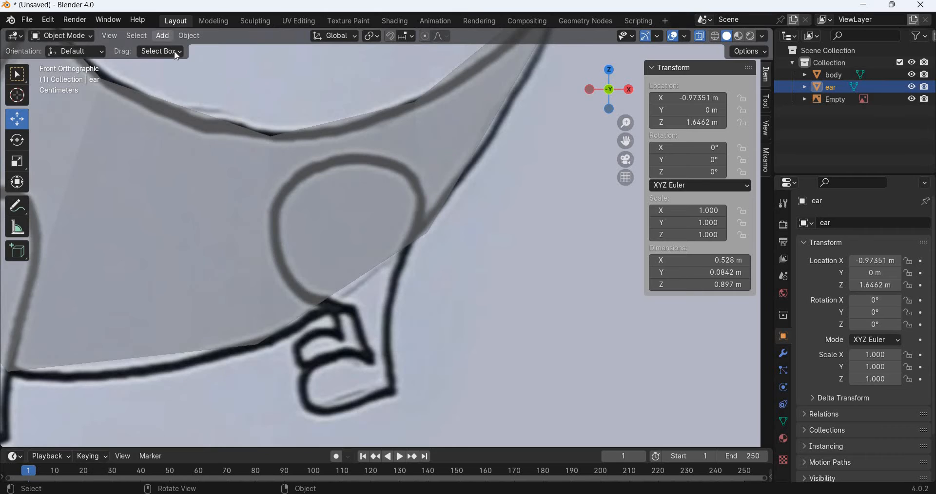
click(167, 36)
mouse_move(200, 50)
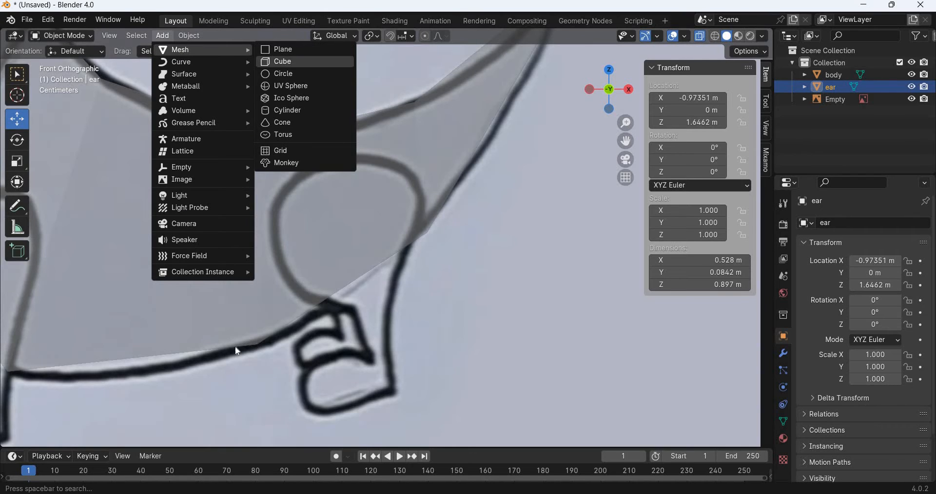
click(280, 62)
double_click(834, 87)
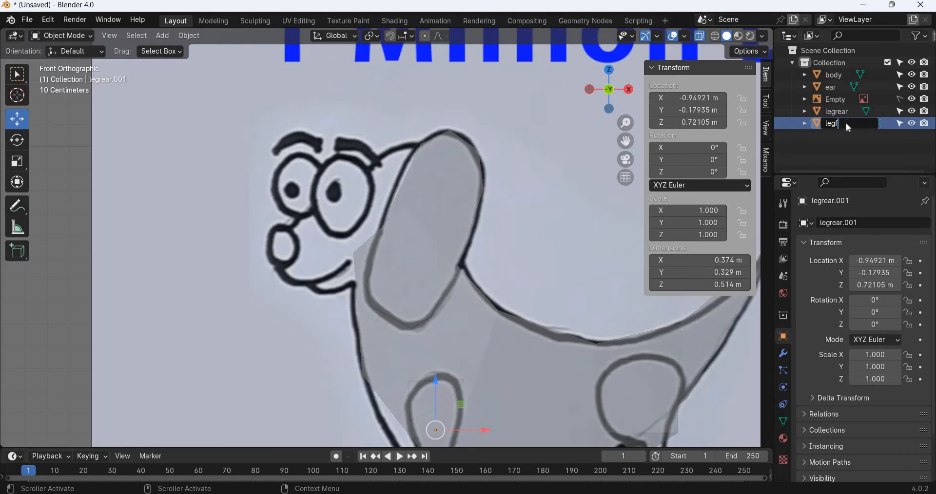
key(Return)
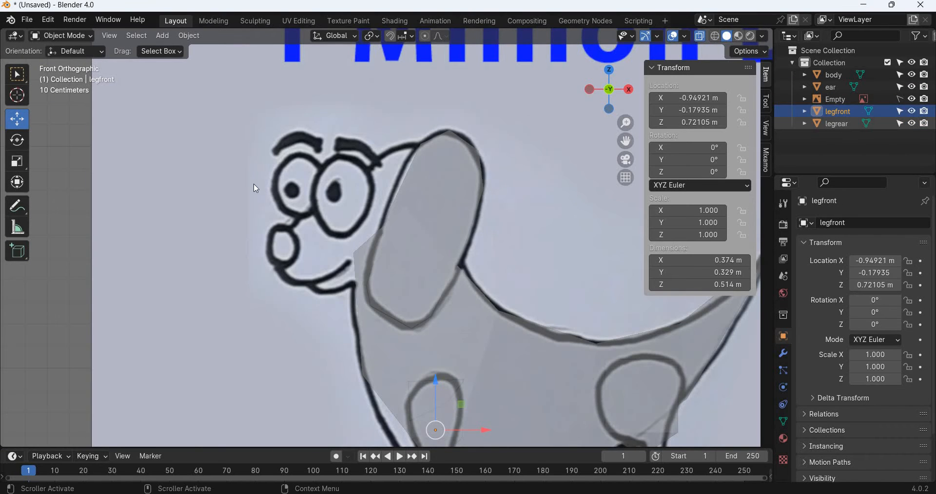
Step: Add another cube and move it over the drawn head to about X -1.35 m, Z 1.72 m
click(163, 36)
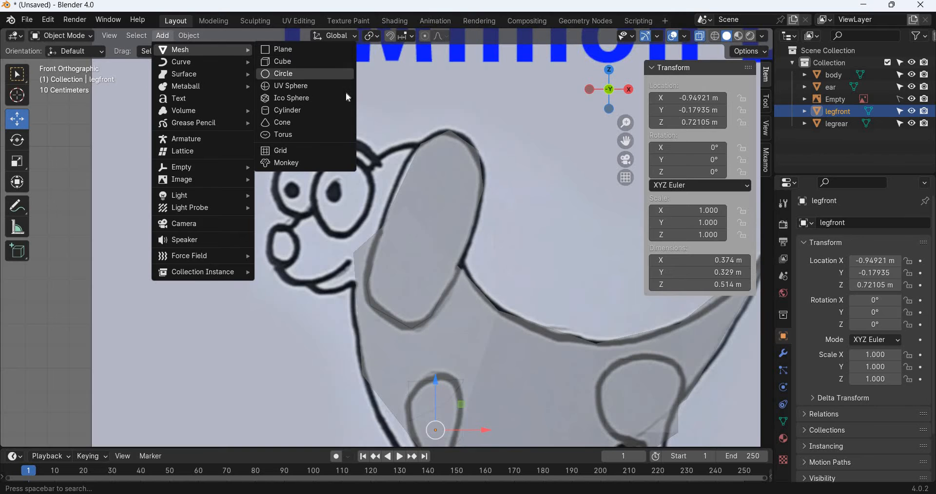
click(293, 73)
scroll(480, 327, down, 6)
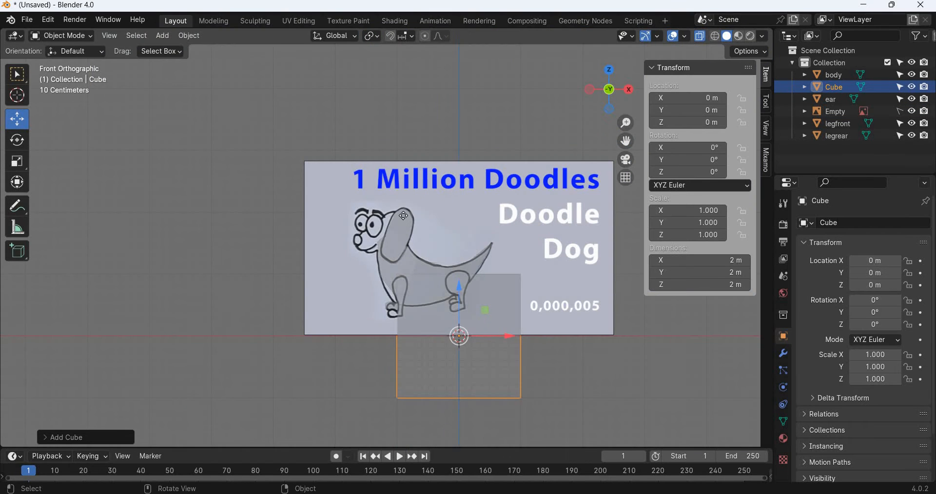
key(g)
click(379, 232)
scroll(380, 234, up, 6)
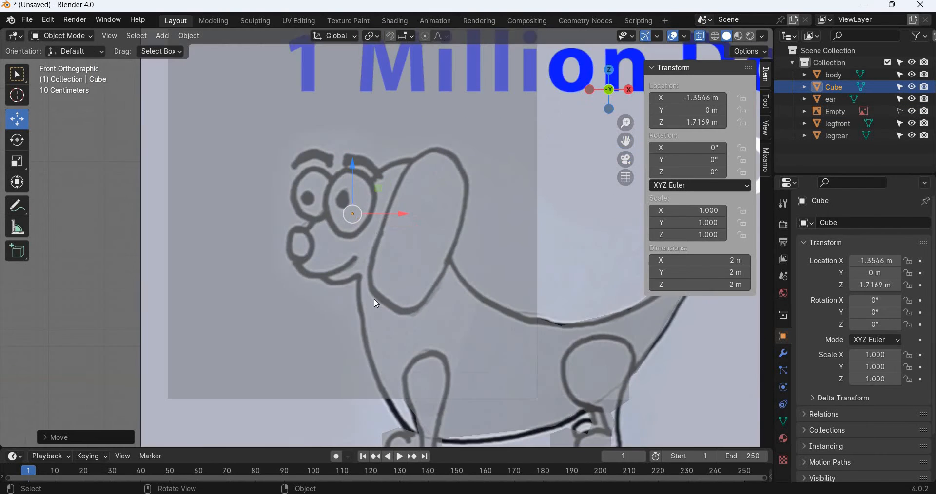
scroll(375, 302, up, 3)
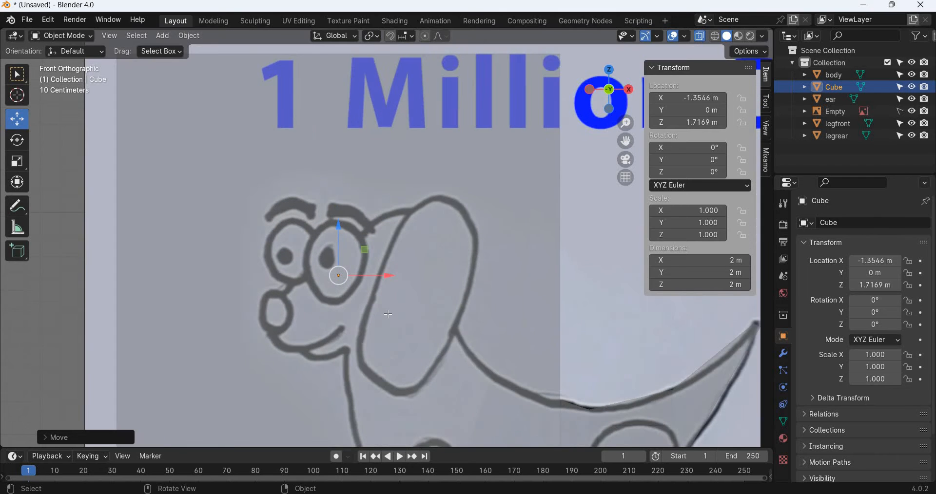
Step: Scale the new cube's mesh down uniformly to about 0.35 m, roughly the size of the nearer drawn eye
key(Tab)
scroll(387, 314, down, 2)
click(17, 160)
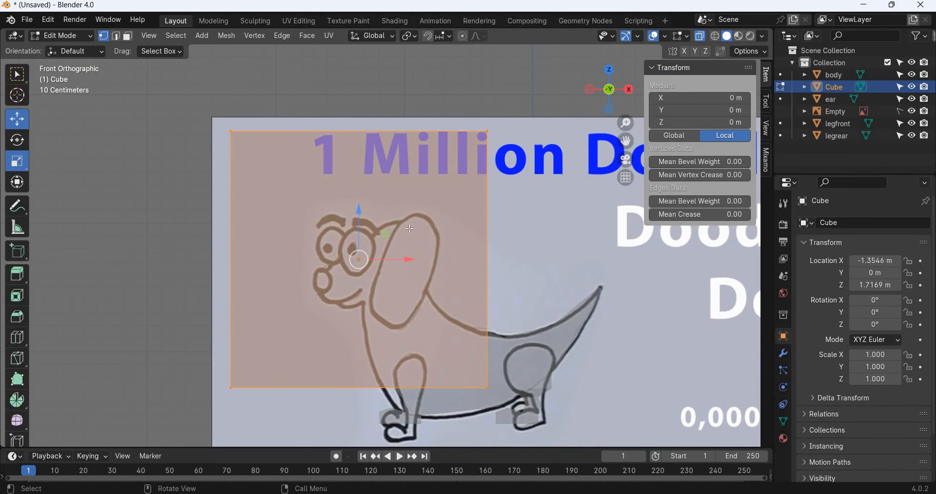
click(360, 258)
scroll(358, 256, up, 6)
scroll(338, 203, up, 1)
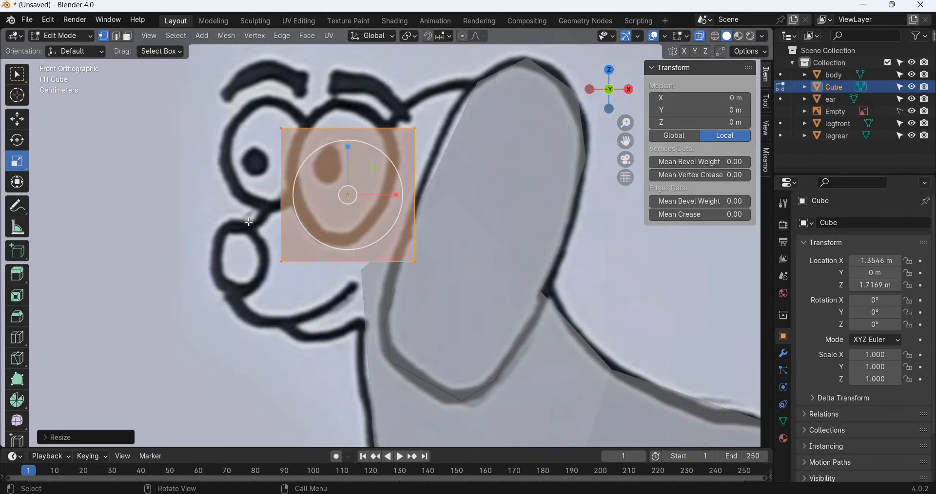
key(s)
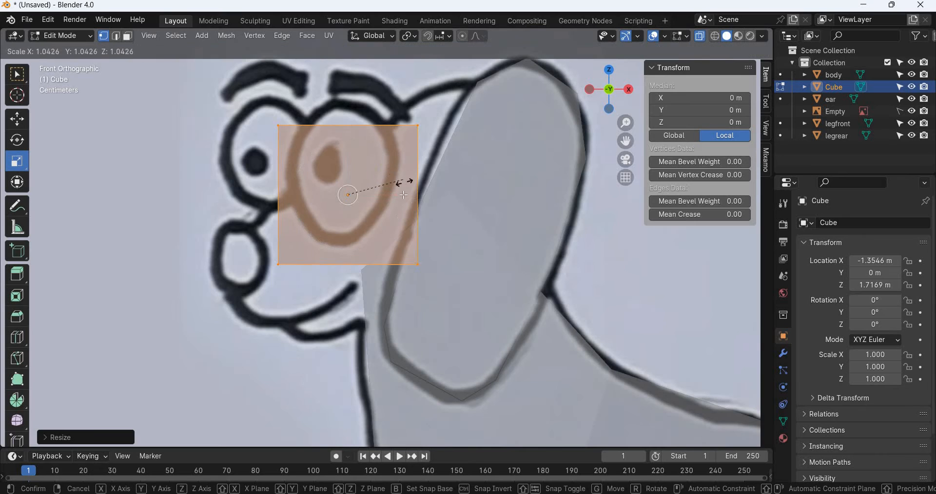
key(Escape)
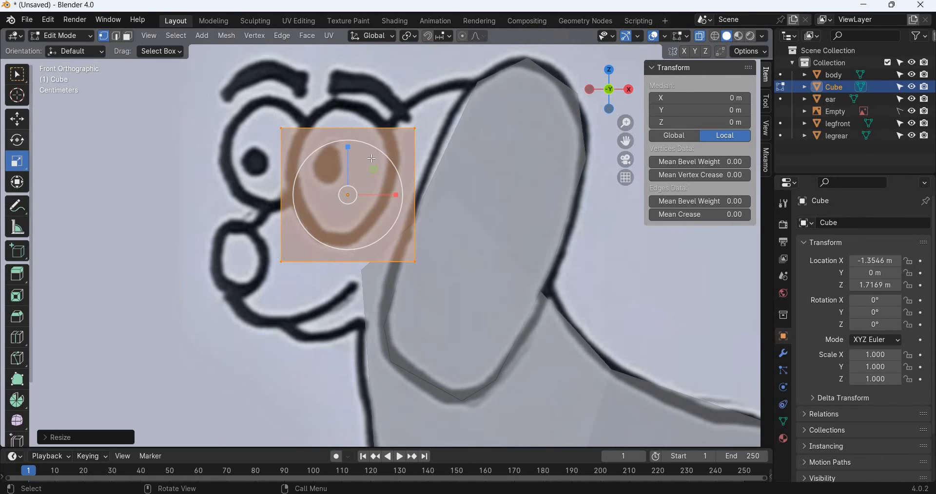
Step: Rotate the head mesh to the slope of the drawn head and move it about 0.29 m in X and 0.05 m in Z
click(16, 140)
mouse_move(373, 163)
mouse_down()
mouse_move(407, 184)
mouse_move(390, 168)
mouse_up()
click(17, 119)
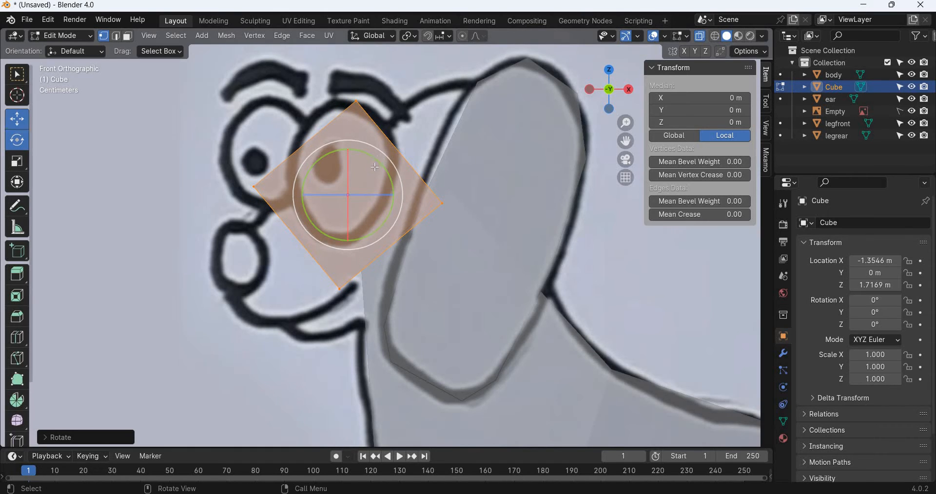
key(g)
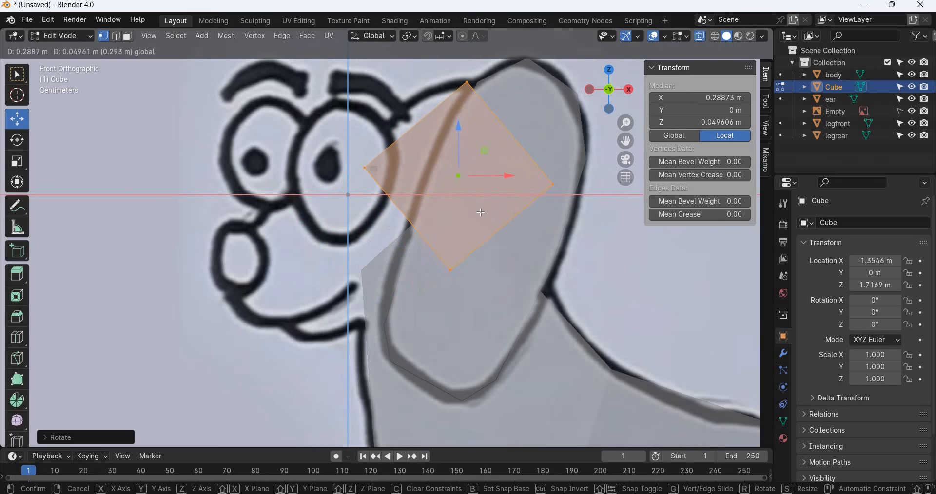
click(557, 132)
key(Tab)
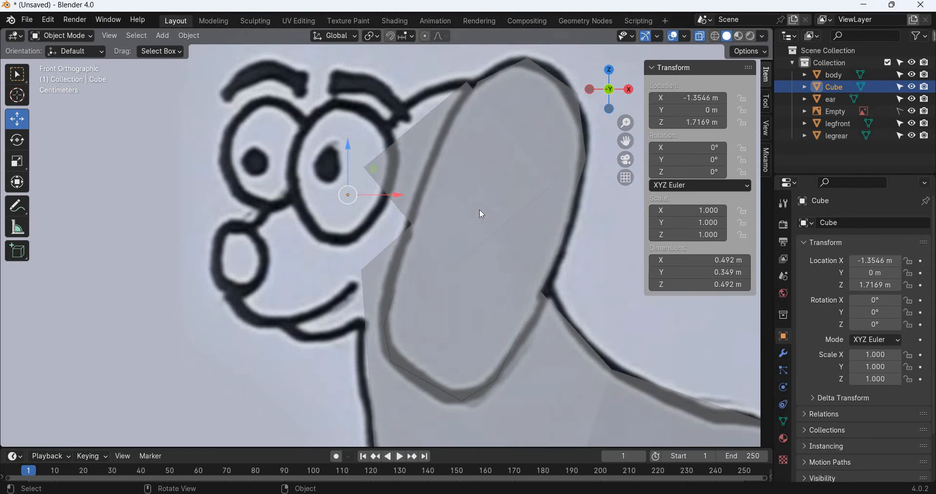
Step: Select the head block's face towards the muzzle and extrude it about 0.2 m along its normal
key(Tab)
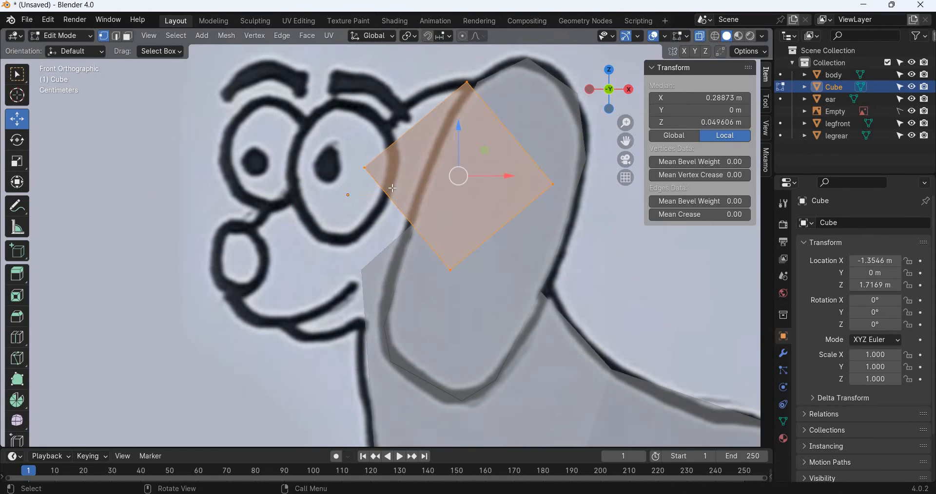
key(b)
drag(468, 289, 455, 292)
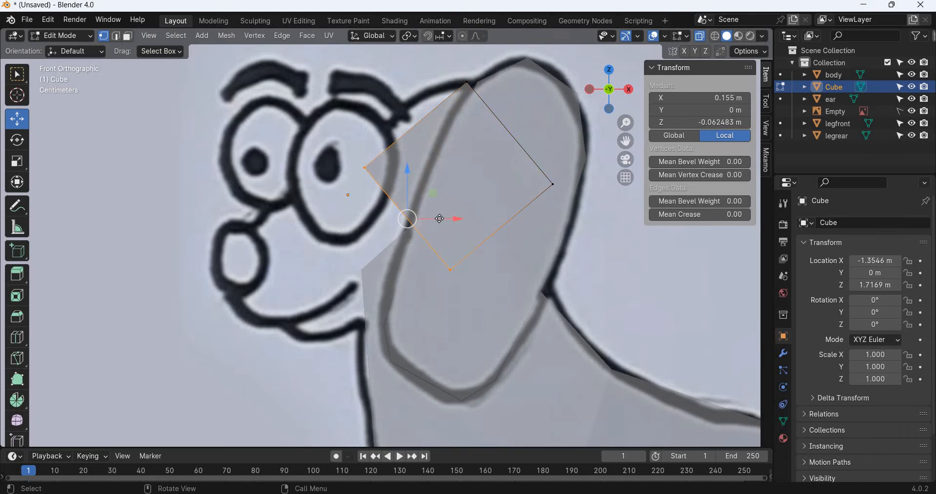
key(e)
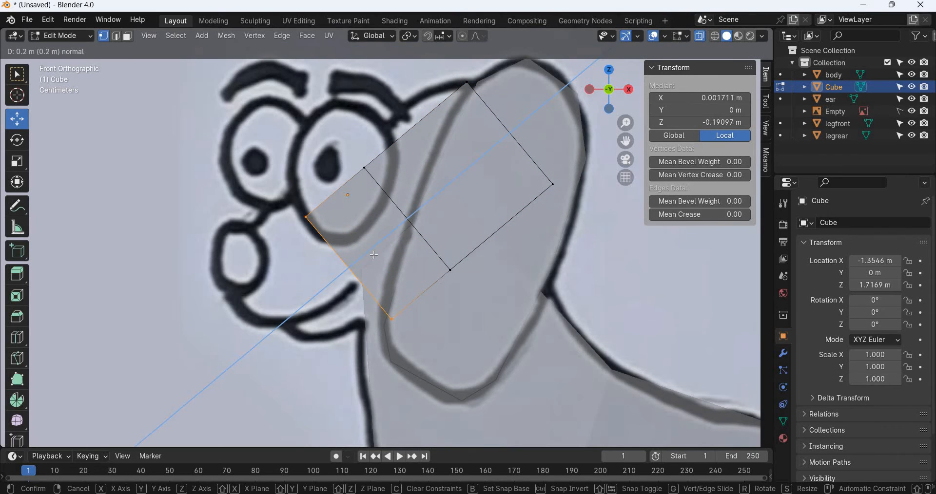
click(375, 255)
key(e)
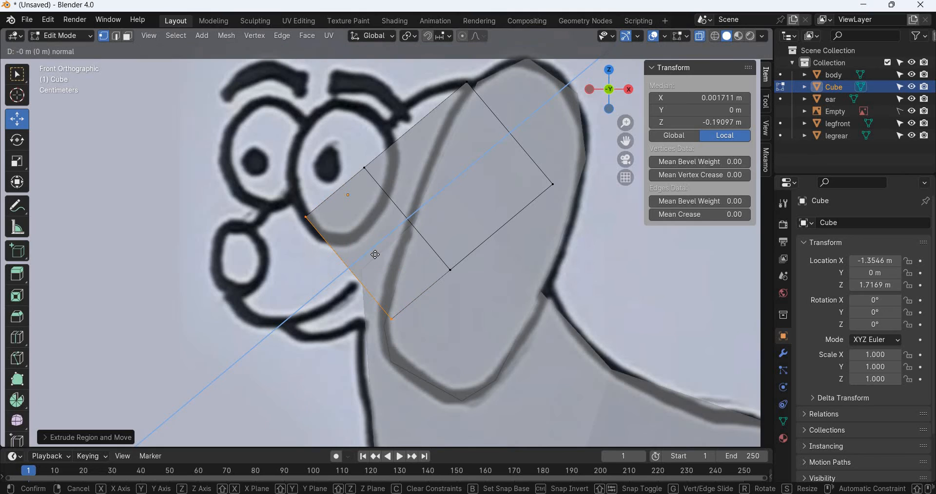
right_click(375, 263)
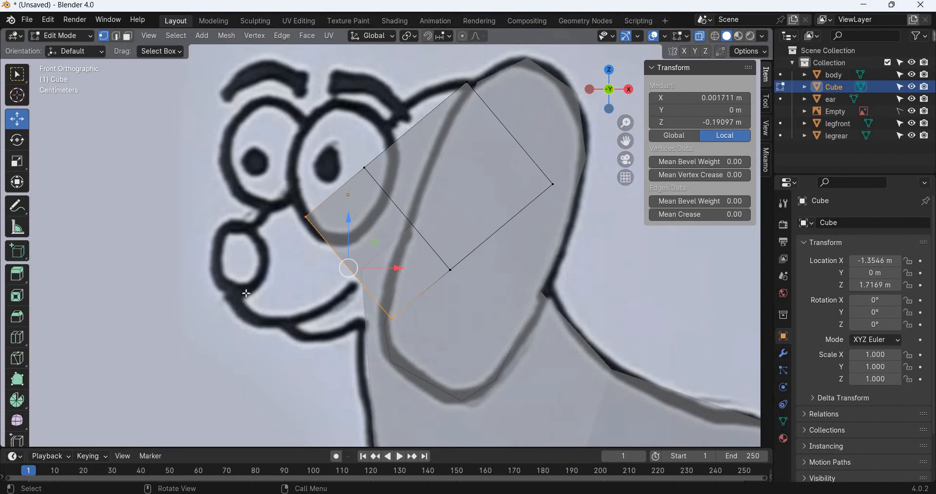
Step: Add a centred lengthwise loop cut dividing the head block into upper and lower halves, and clear the selection
key(ctrl+r)
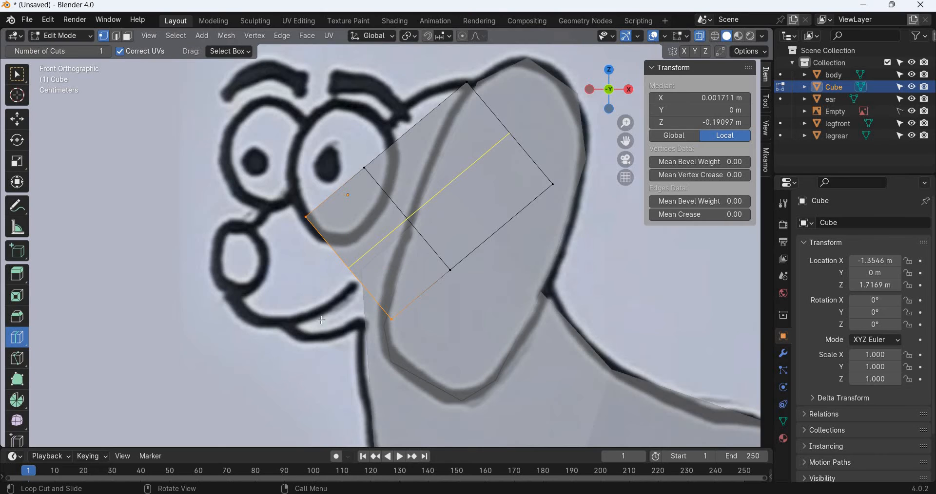
click(370, 272)
click(14, 121)
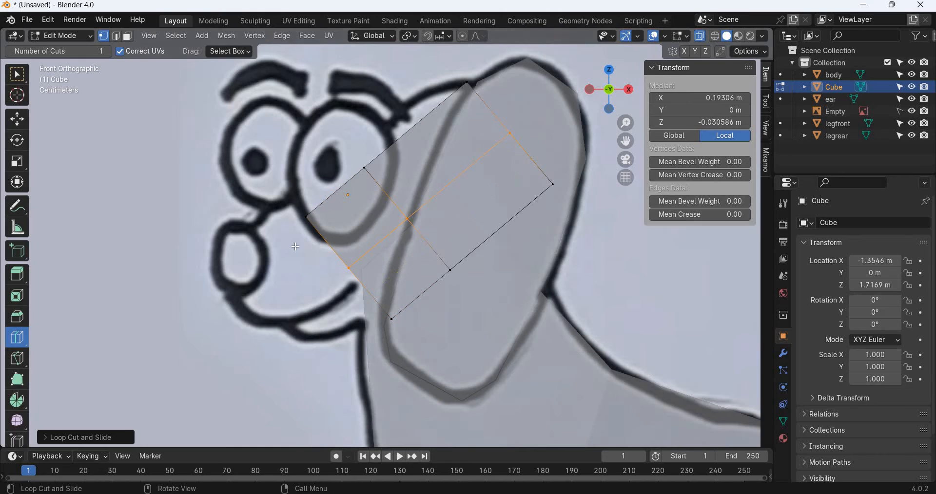
key(alt+a)
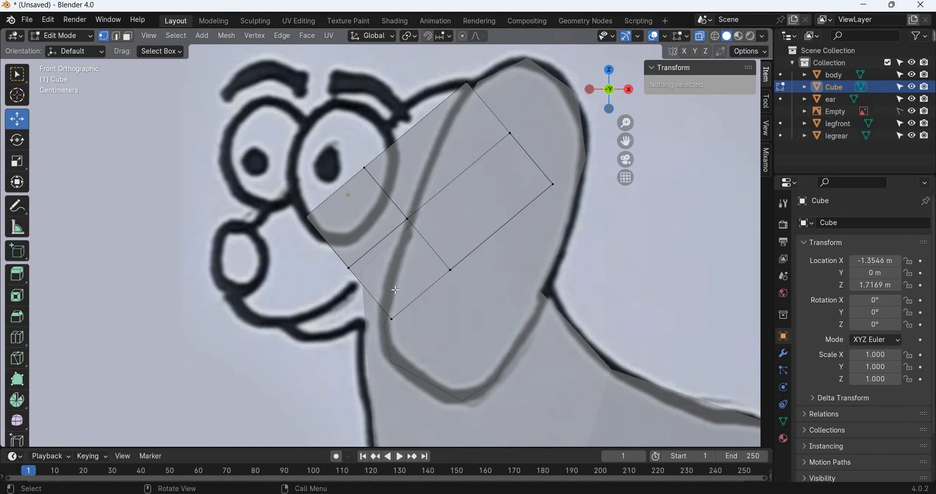
Step: Add a second lengthwise loop cut down the middle of the head block's Y width
middle_drag(395, 290, 21, 346)
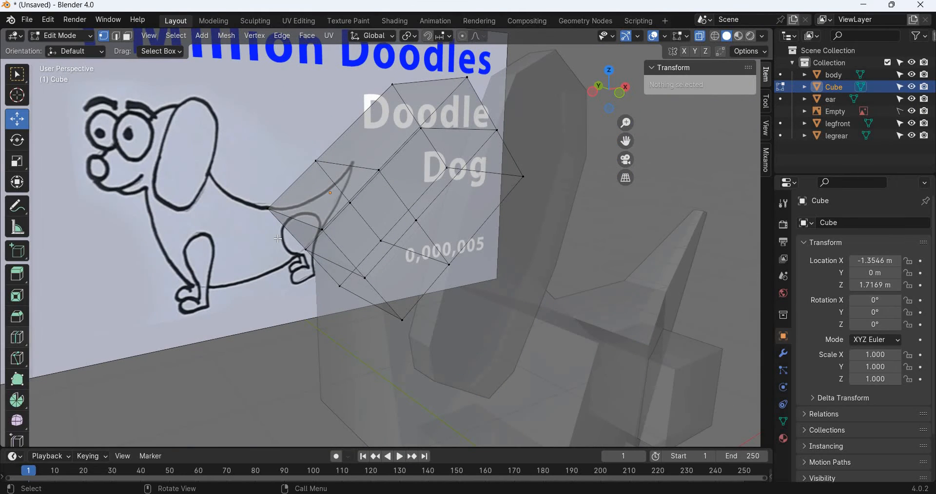
click(17, 337)
click(364, 271)
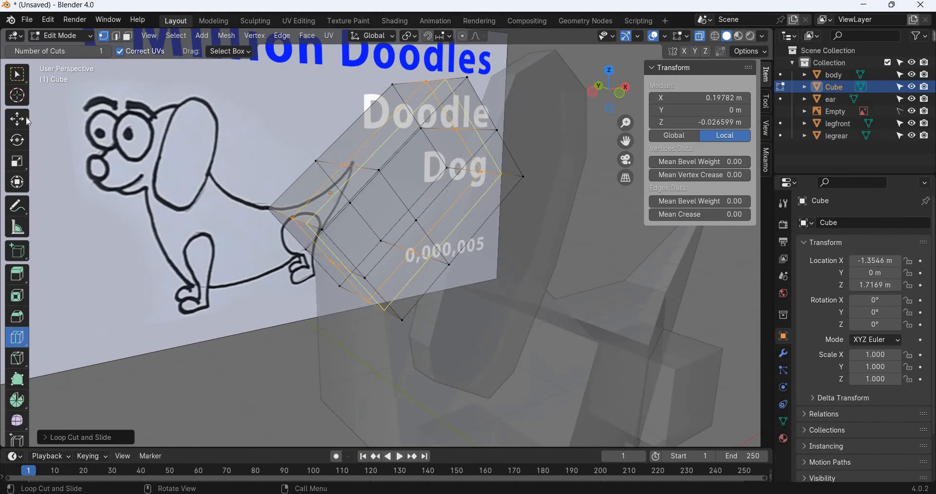
key(shift+space)
key(g)
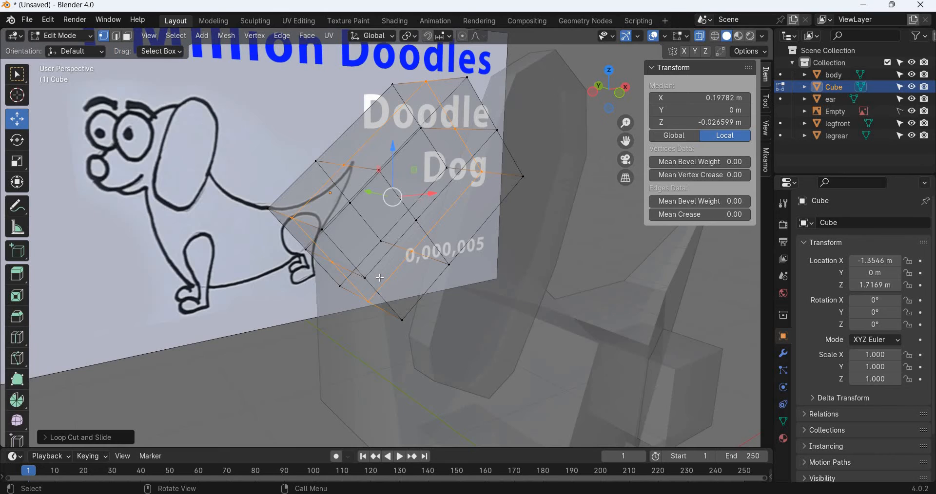
Step: Select the two upper faces on the head block's muzzle end and extrude them to the drawn nose to form the snout
key(KP_1)
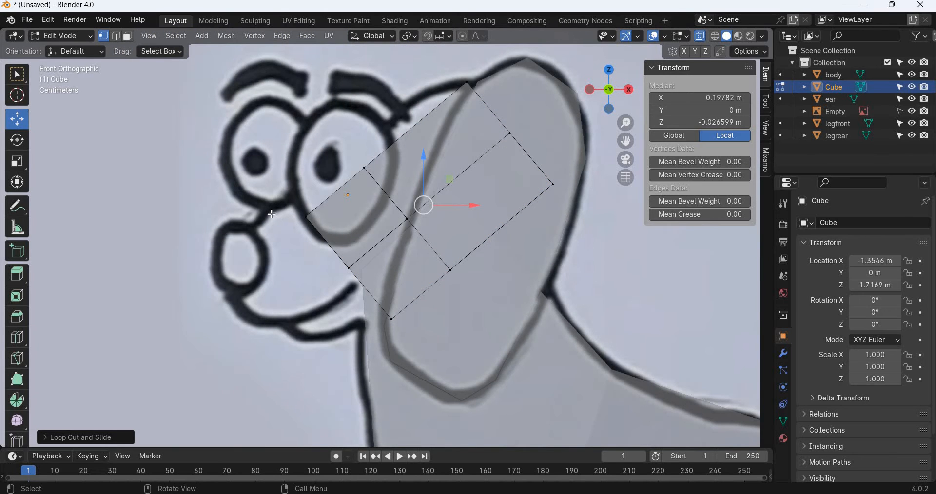
middle_drag(354, 244, 376, 232)
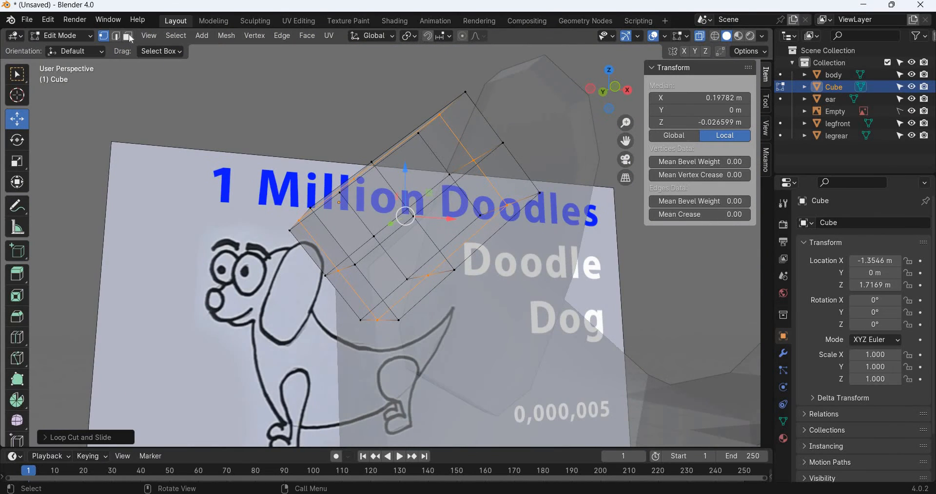
key(3)
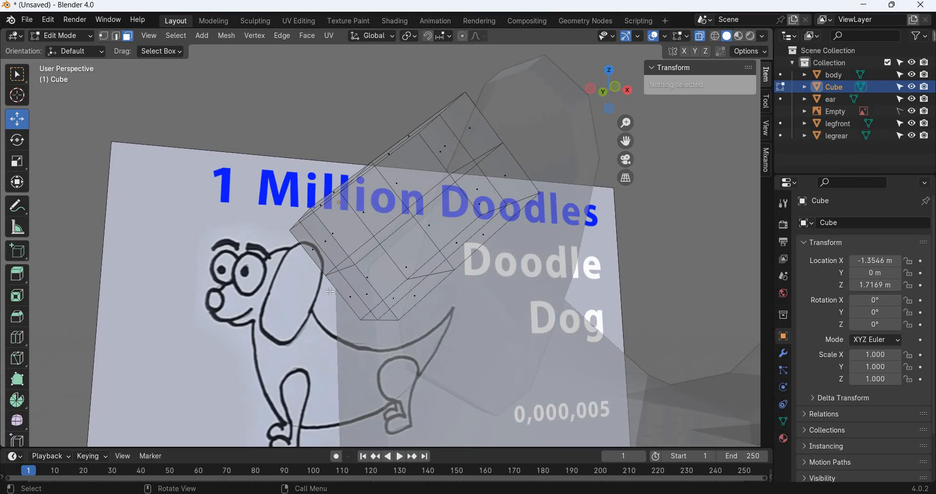
click(330, 291)
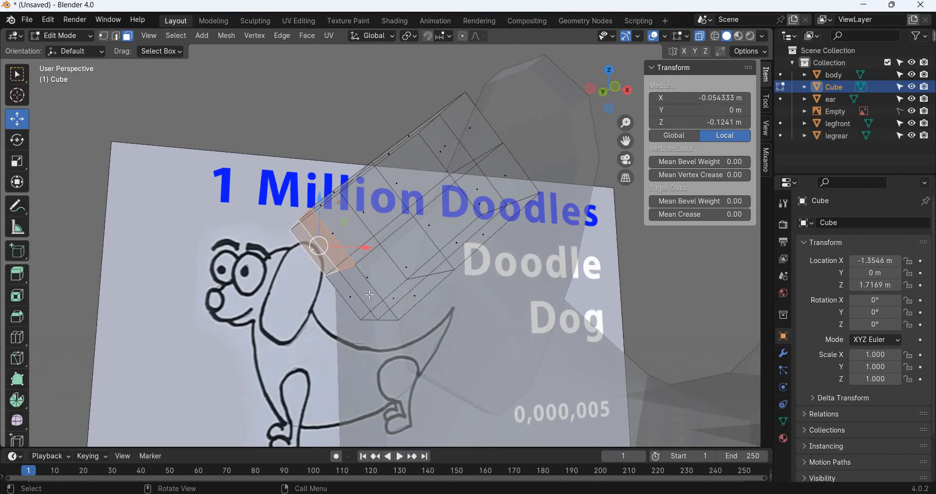
key(KP_1)
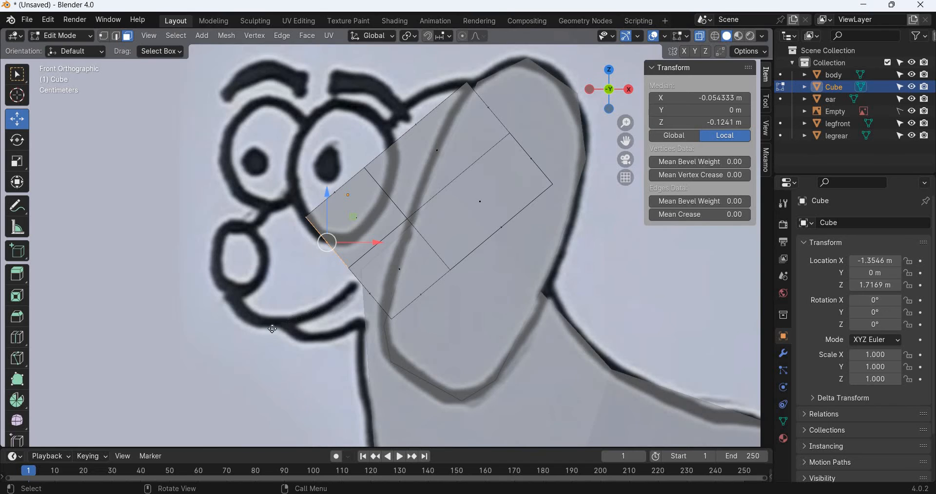
key(e)
click(244, 315)
Step: Select the two lower faces on the head block's muzzle end and extrude them about 0.18 m to form the lower jaw
middle_drag(244, 315, 366, 294)
click(365, 326)
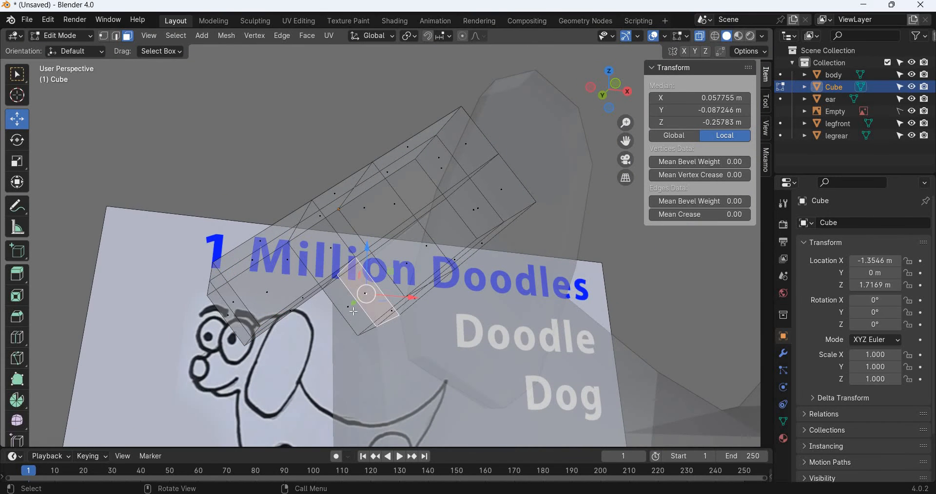
shift+click(353, 312)
key(KP_1)
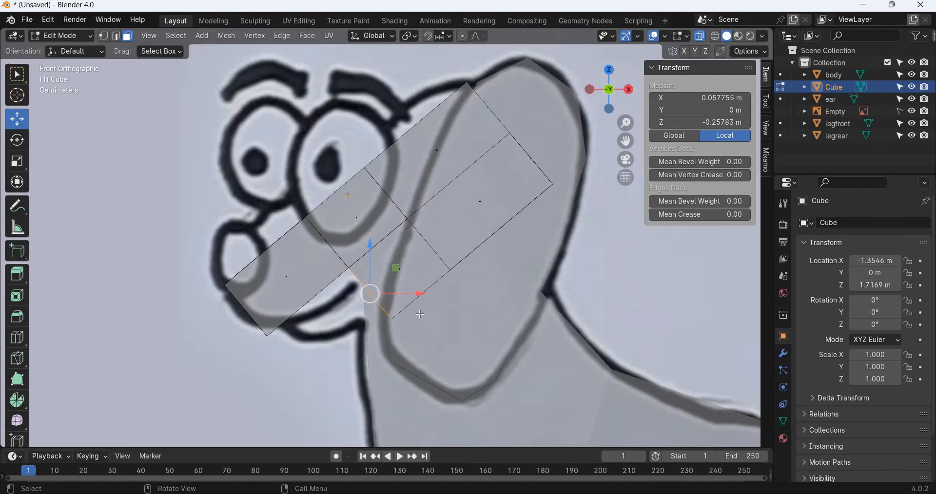
key(e)
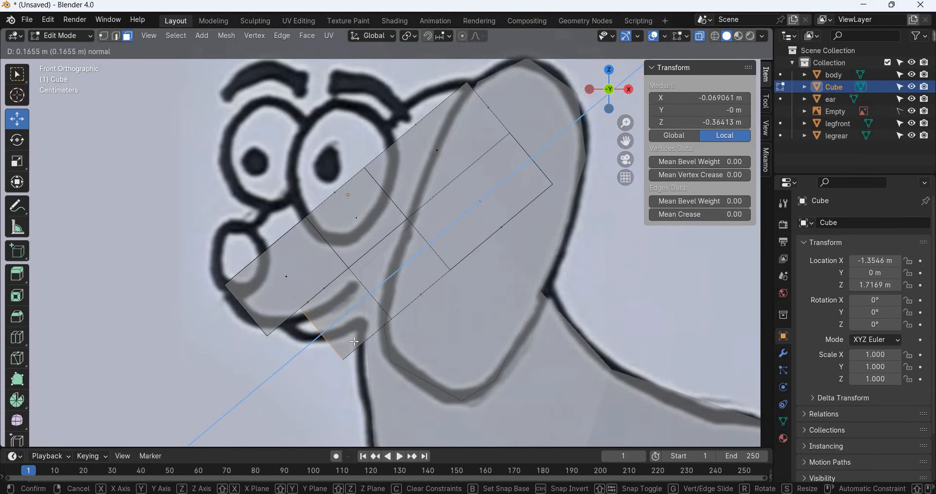
click(371, 334)
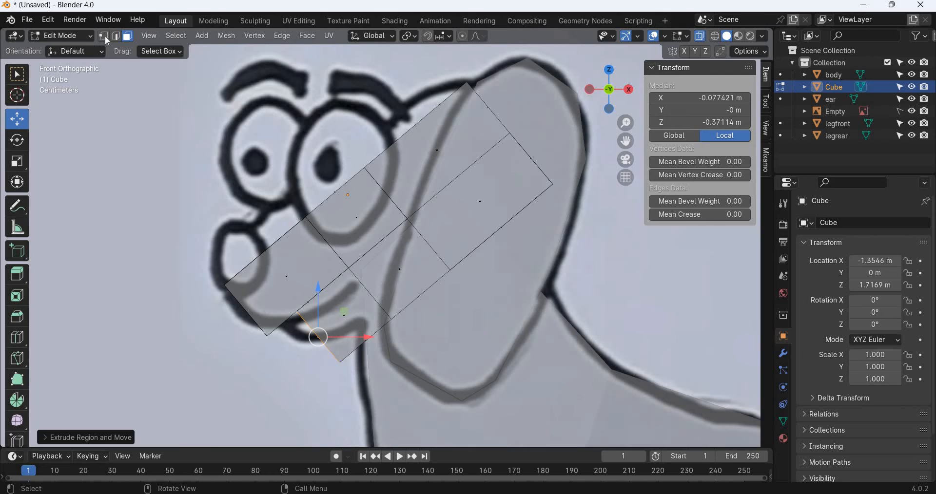
Step: Move the lower jaw's bottom tip vertices and the snout's lower and upper tip vertices to follow the drawn muzzle outline
key(1)
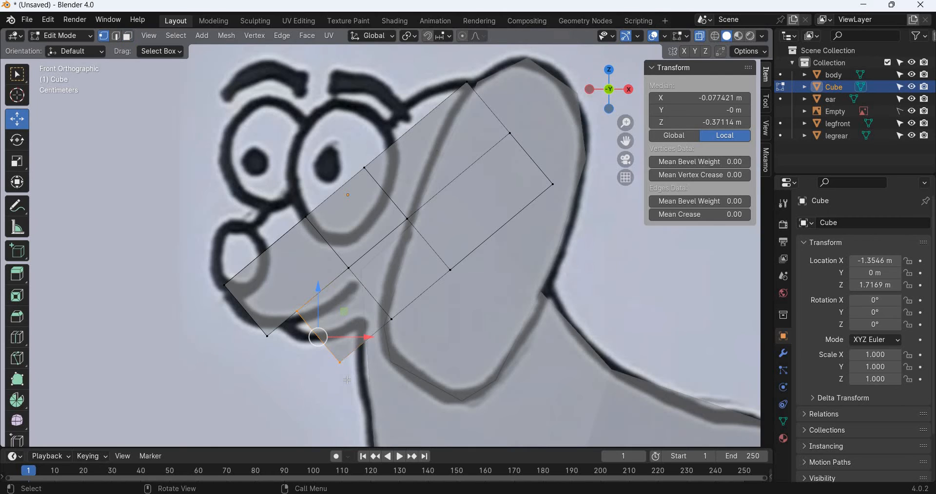
click(362, 347)
key(g)
click(287, 331)
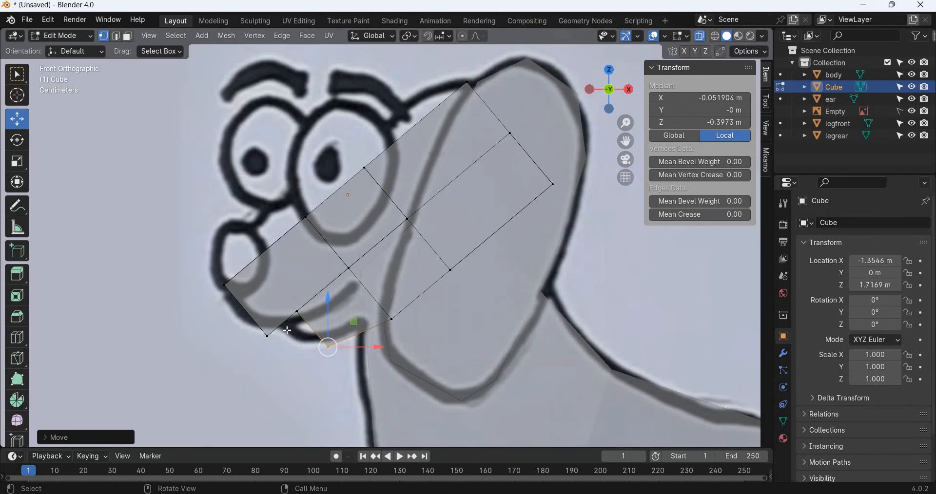
click(267, 336)
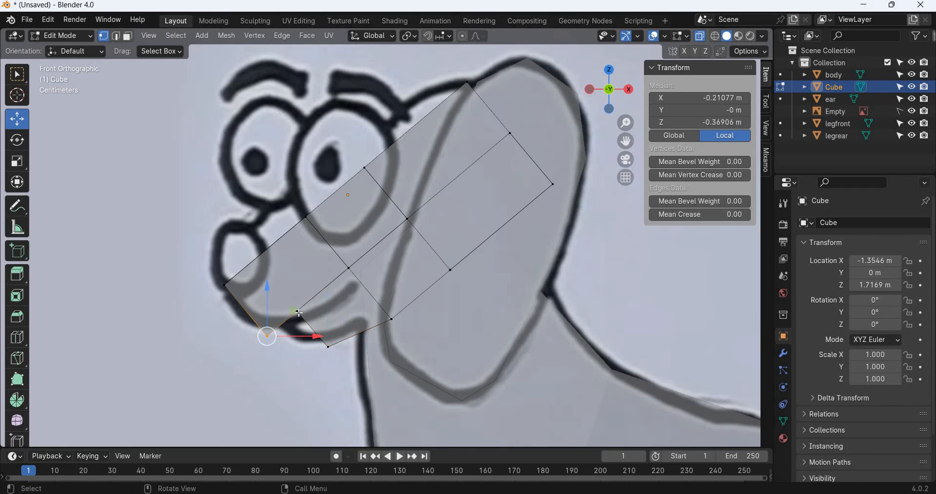
key(g)
click(254, 297)
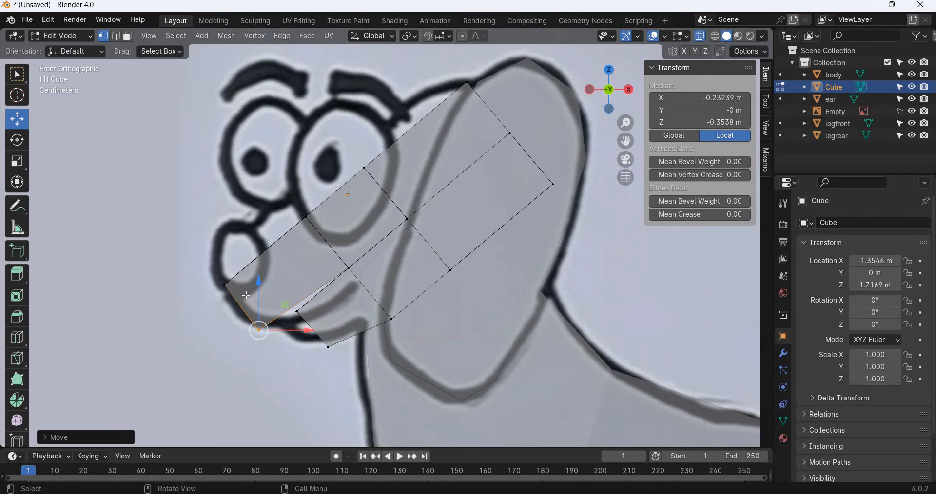
drag(202, 298, 257, 280)
Step: Add a centred crosswise loop cut to the snout and another to the lower jaw
key(ctrl+r)
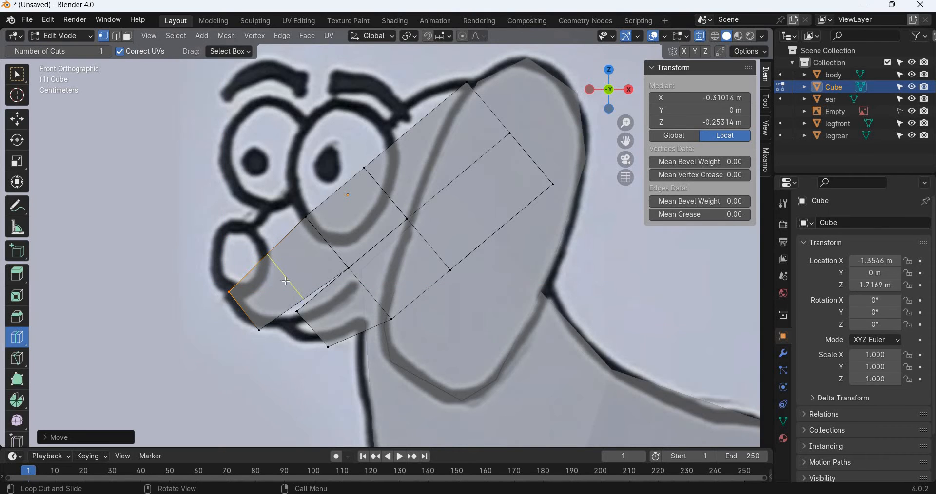
click(286, 281)
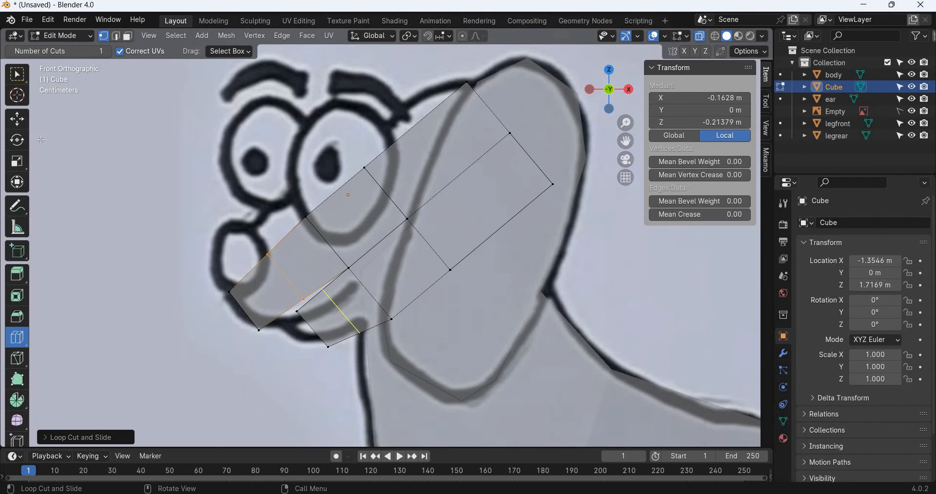
click(20, 120)
scroll(287, 304, up, 2)
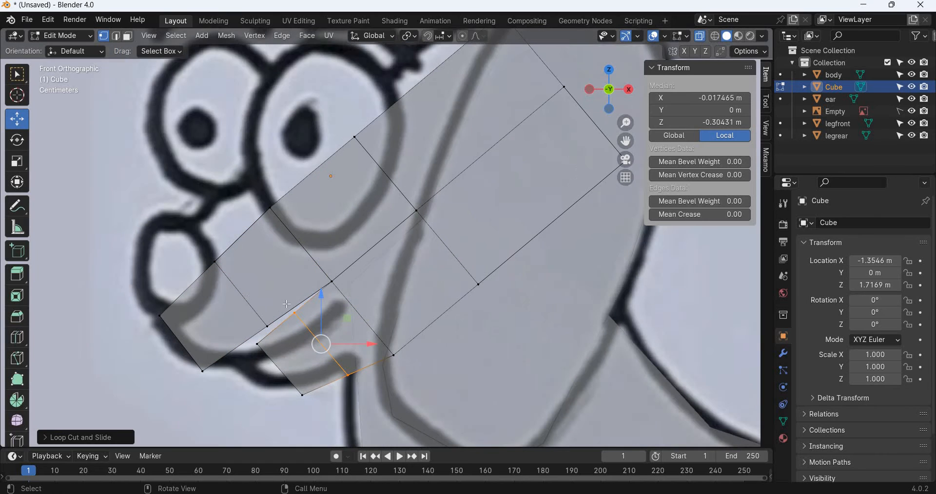
Step: Move the mouth-side vertices of the snout and jaw cuts and the jaw's upper tip towards the drawn mouth, undoing the last tip move
key(b)
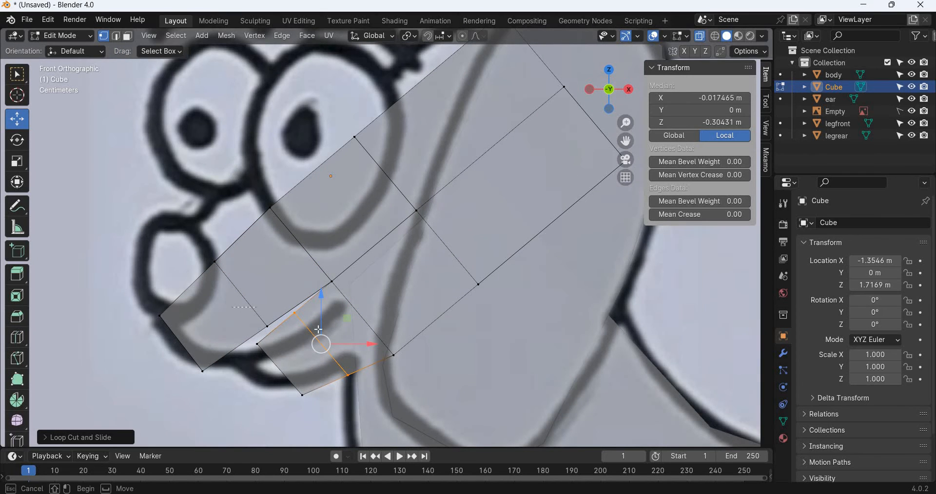
drag(308, 312, 275, 323)
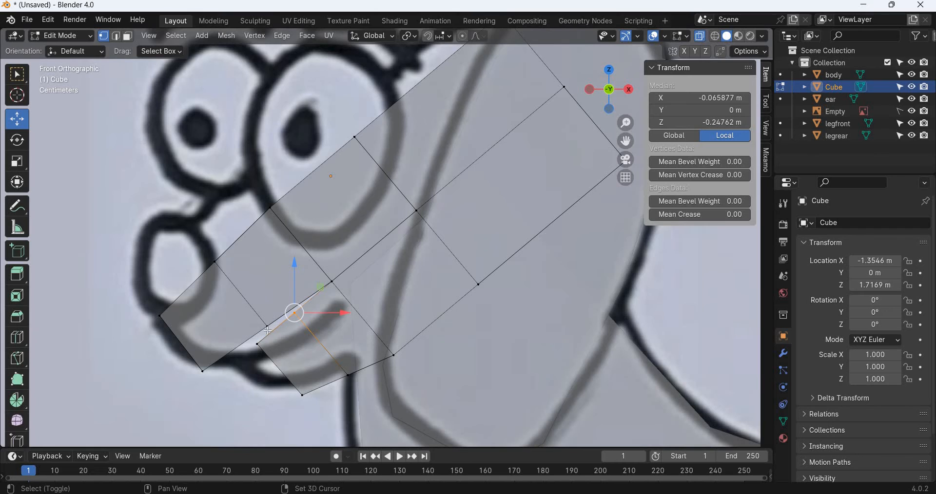
drag(320, 287, 342, 318)
click(287, 331)
drag(287, 332, 284, 348)
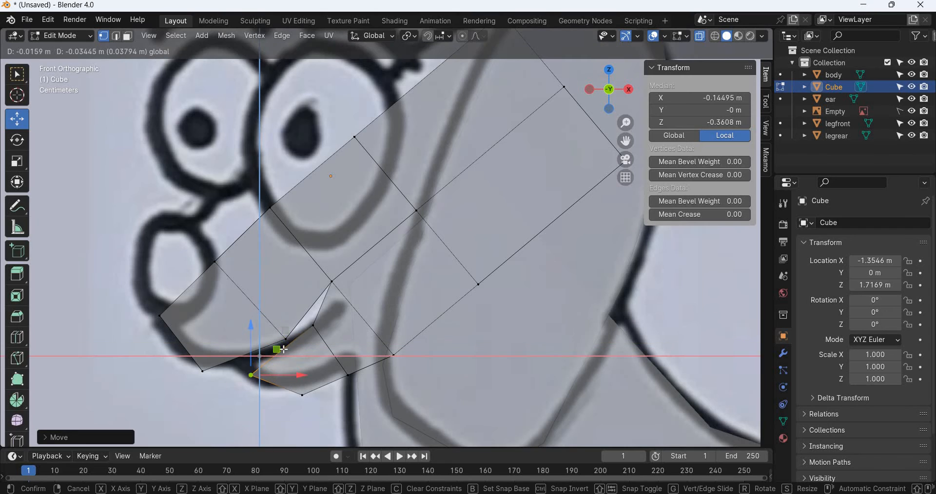
key(ctrl+z)
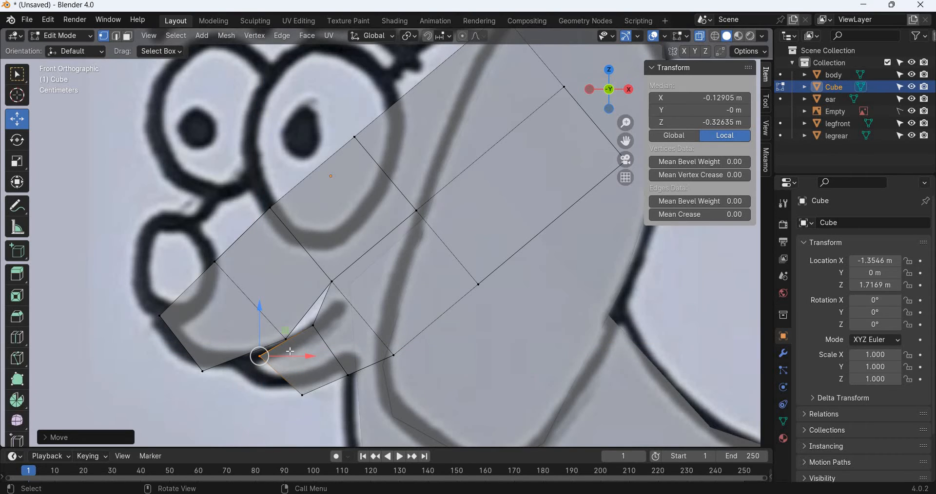
Step: Raise the snout cut's lower vertices slightly and pull the jaw cut's upper vertices forward to refine the mouth gap
drag(285, 344, 300, 333)
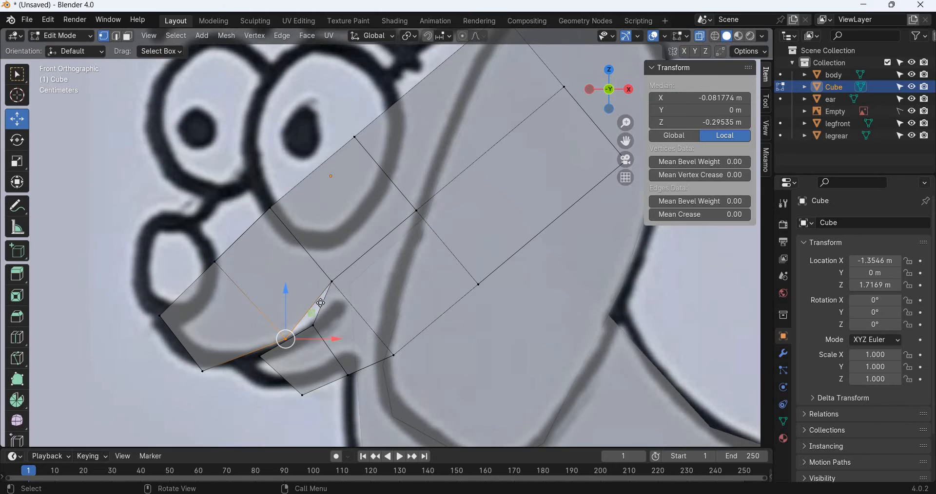
drag(322, 301, 328, 289)
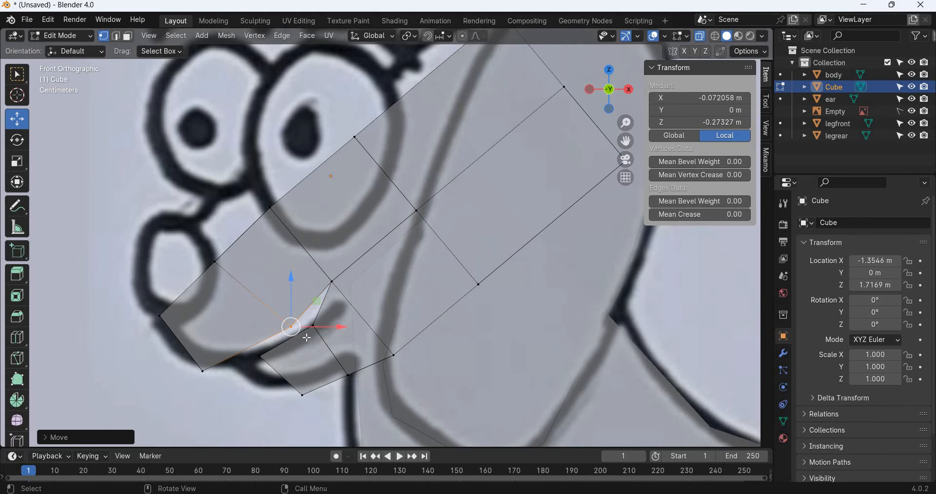
key(alt+a)
click(314, 325)
drag(314, 325, 303, 333)
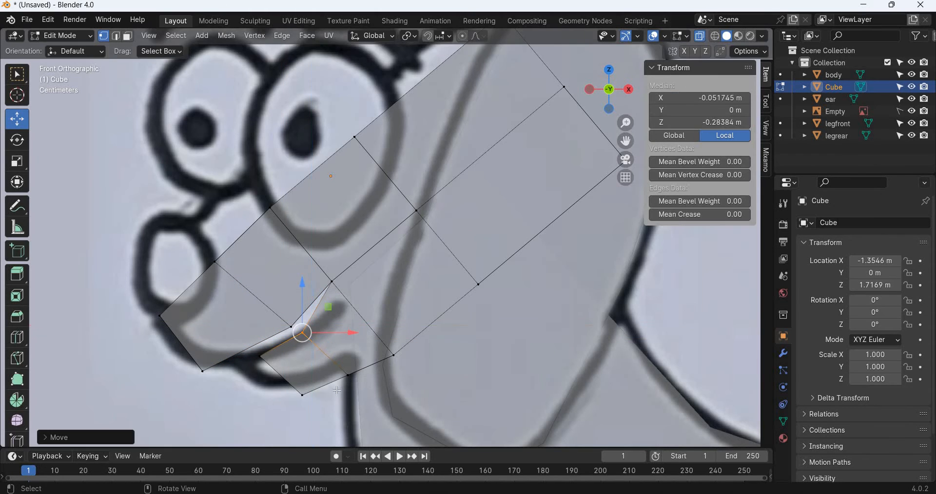
Step: Move the jaw's lower tip vertices and the jaw cut's lower vertices onto the drawn chin line
click(348, 375)
click(303, 394)
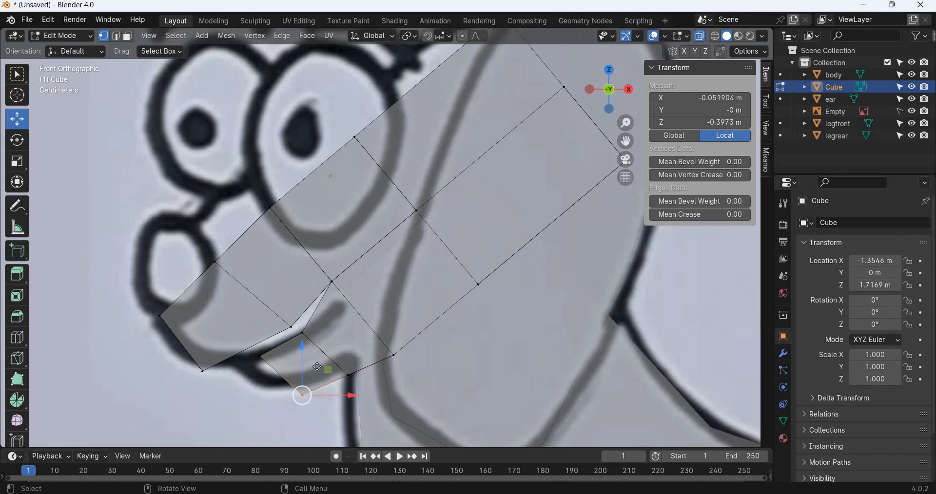
key(g)
click(341, 364)
click(349, 375)
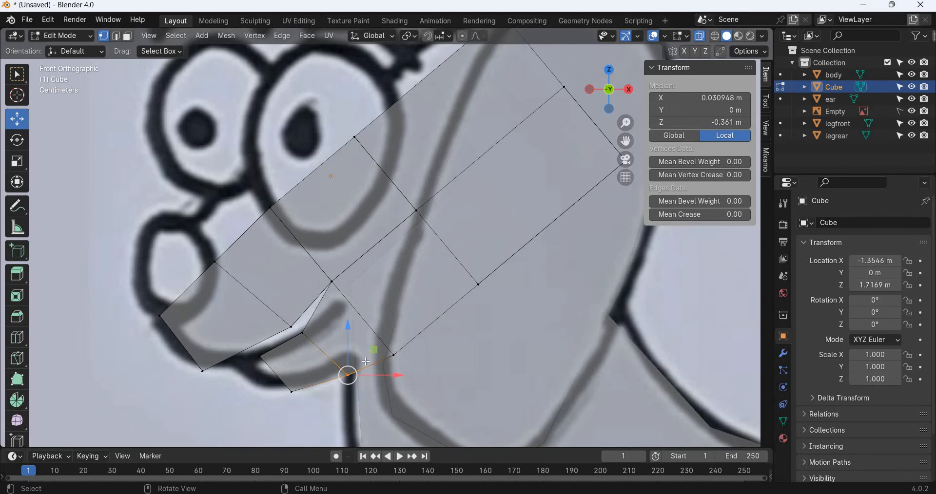
key(g)
click(232, 255)
Step: Move the snout cut's top vertices up and outward towards the drawn nose
click(215, 262)
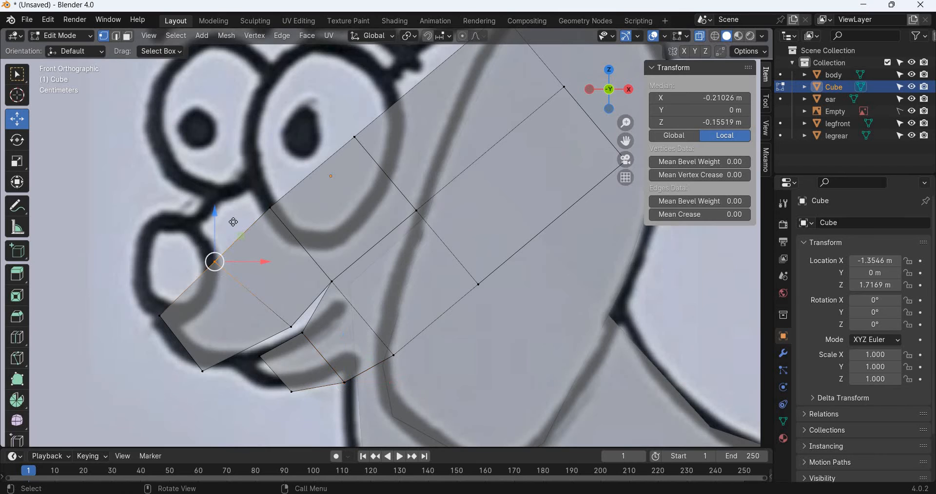
click(277, 292)
scroll(348, 315, down, 4)
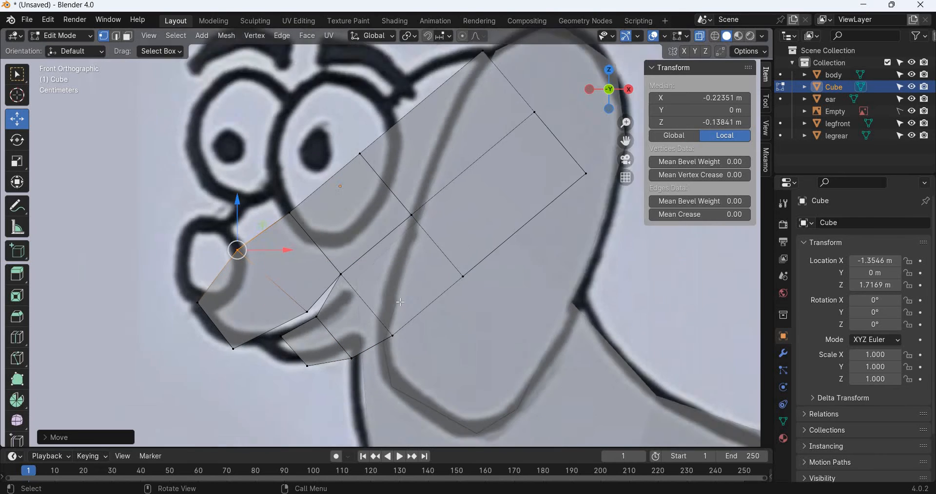
Step: Add a centred crosswise loop cut through the rear section of the head block
scroll(377, 297, up, 4)
shift+middle_drag(377, 297, 307, 335)
click(18, 337)
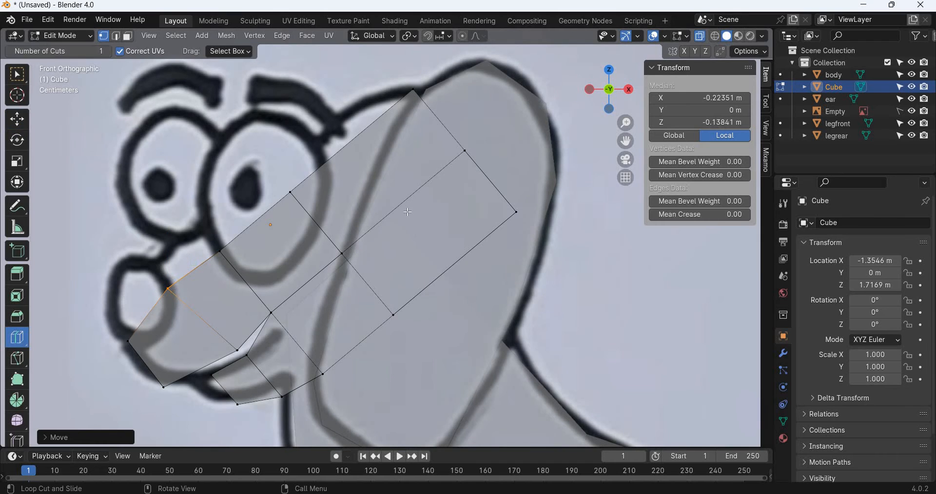
click(375, 226)
click(25, 127)
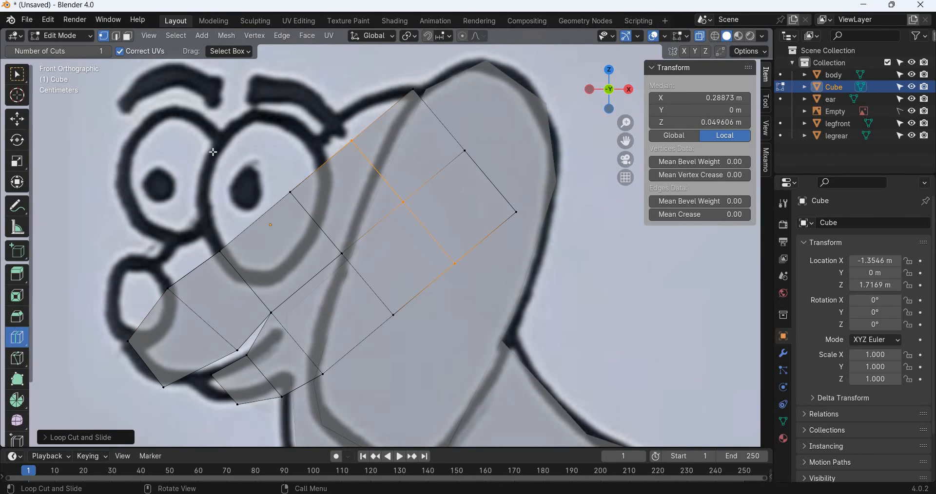
Step: Push the rear cut's top and bottom vertices and the back end's middle vertices outward to start rounding the head
click(352, 141)
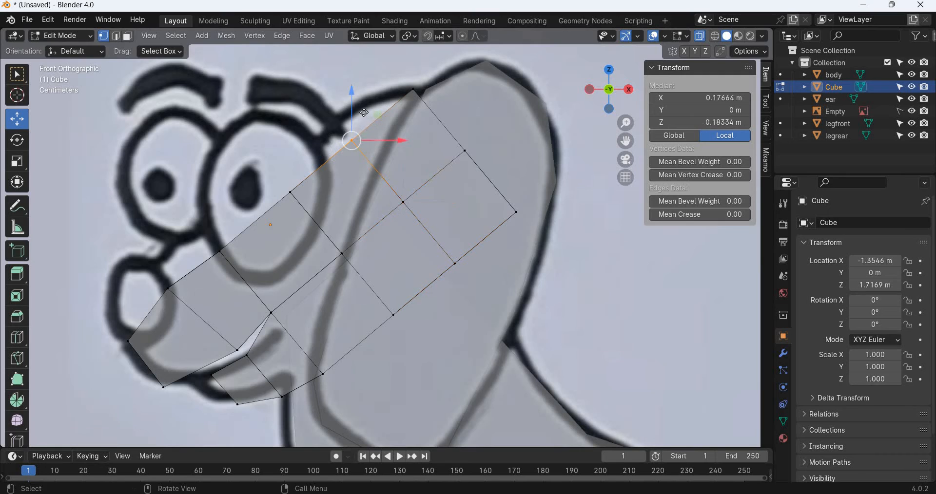
drag(351, 141, 340, 132)
click(466, 150)
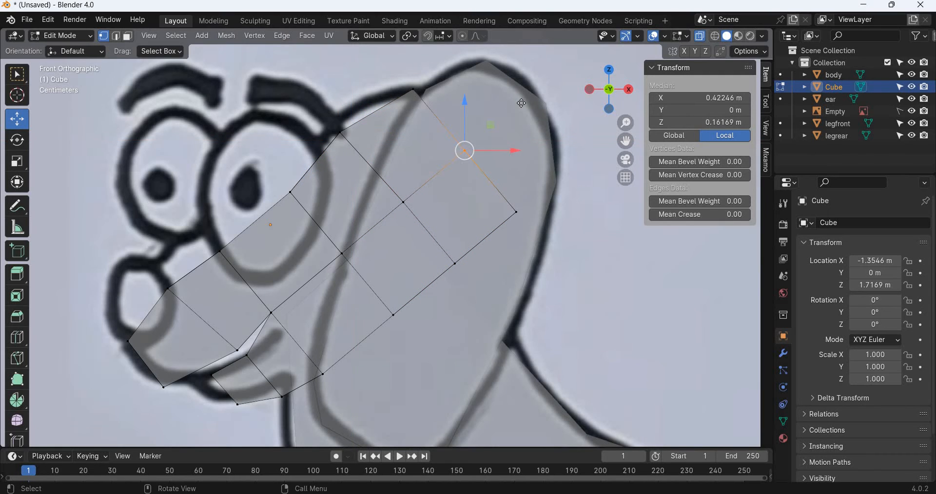
drag(490, 125, 516, 104)
click(455, 263)
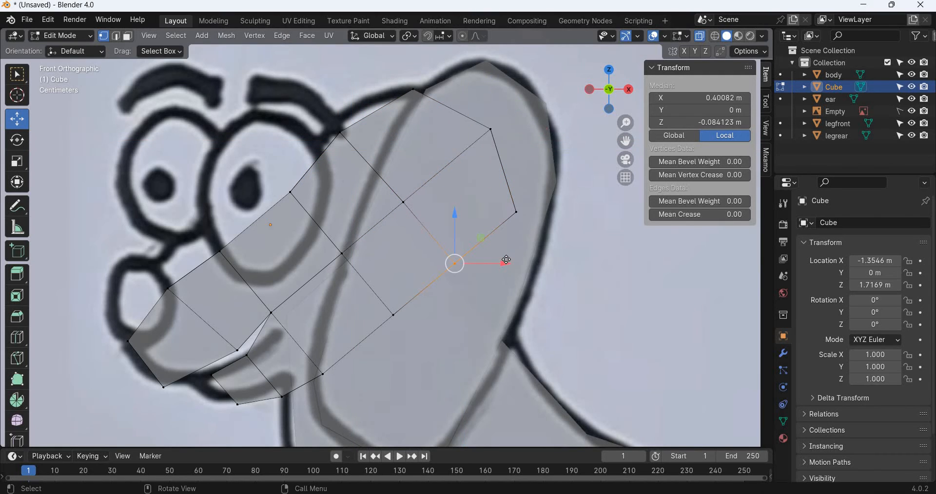
drag(481, 238, 506, 260)
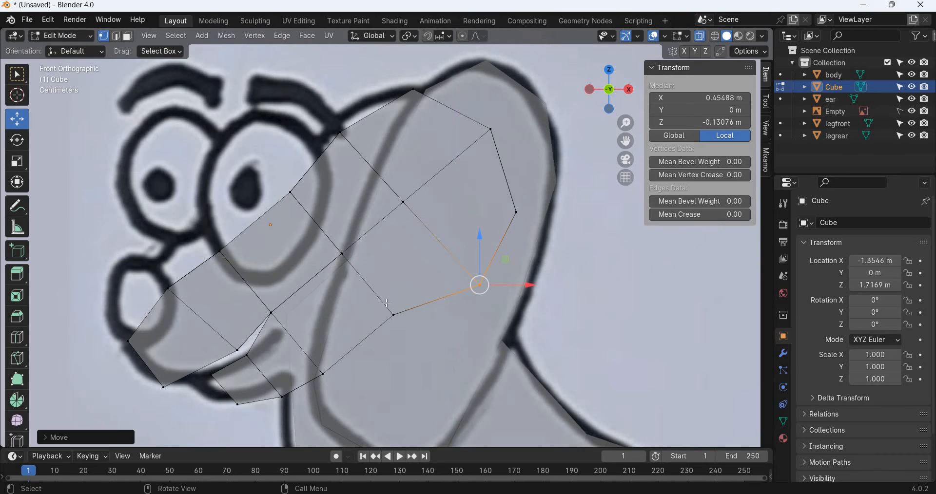
Step: Raise the head's top rear corner vertices above the drawn crown and move the forehead vertices up and forward to the eyebrow
shift+middle_drag(380, 118, 345, 165)
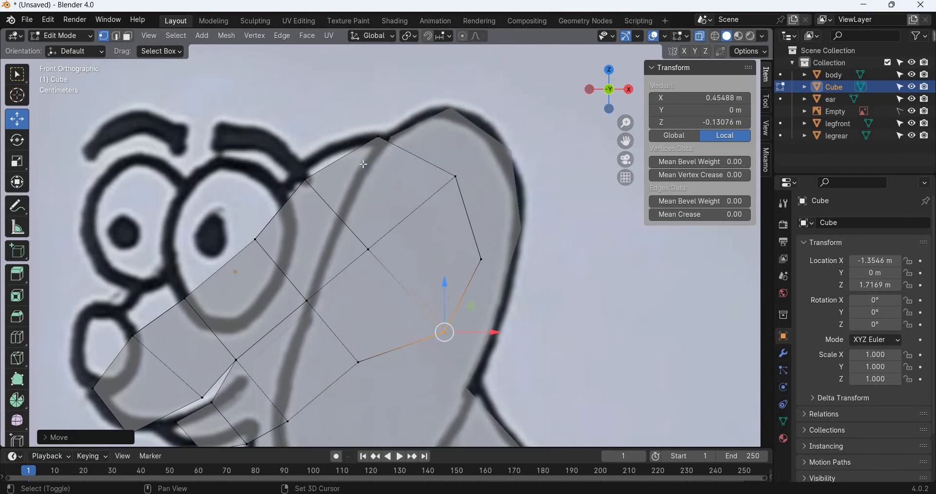
click(404, 114)
key(g)
click(391, 54)
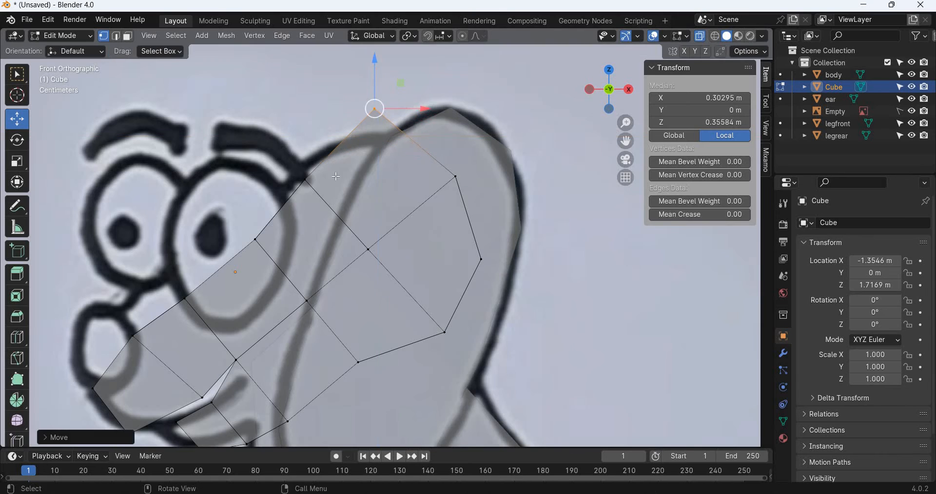
click(305, 180)
key(g)
click(456, 160)
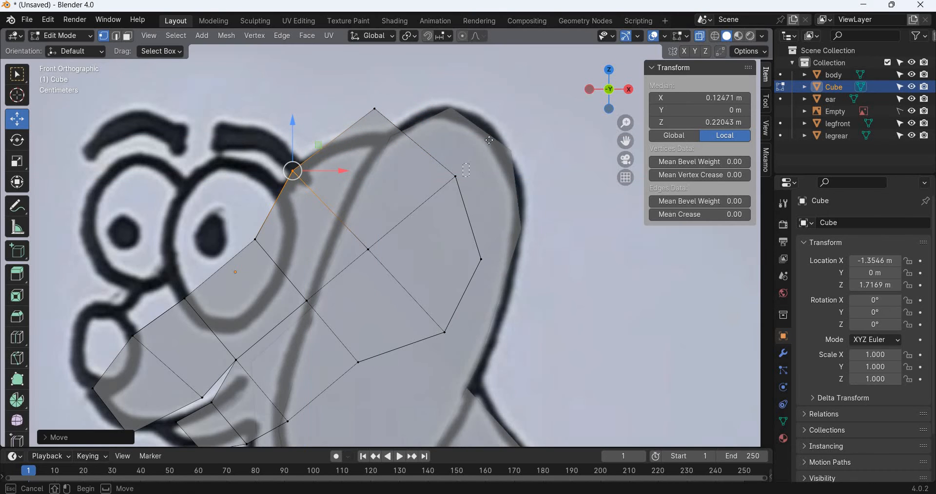
Step: Push the back end's middle and lower corner vertices and the rear cut's bottom vertices outward towards the back of the drawn ear
click(456, 177)
key(g)
click(460, 278)
click(481, 259)
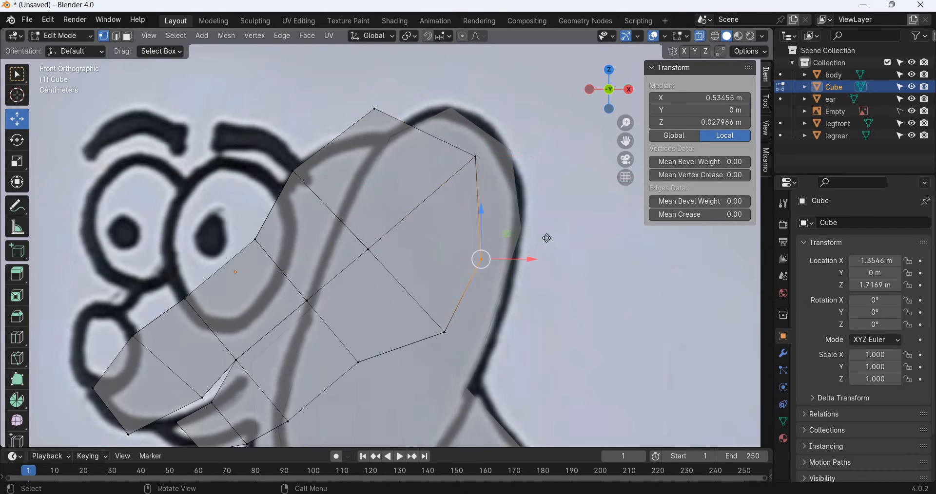
key(g)
click(453, 336)
click(444, 333)
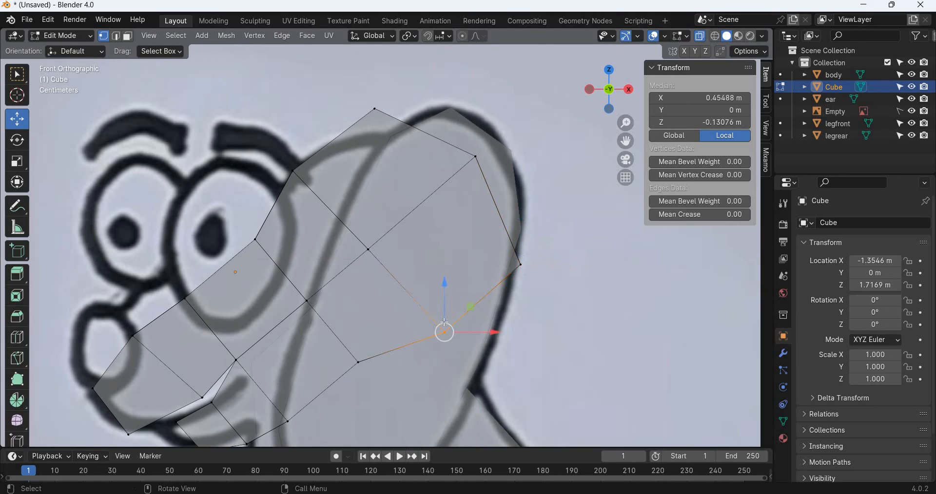
key(g)
click(457, 352)
Step: Lower the head's underside vertices just ahead of the rear cut by about 0.039 m
shift+middle_drag(391, 258, 412, 162)
click(380, 267)
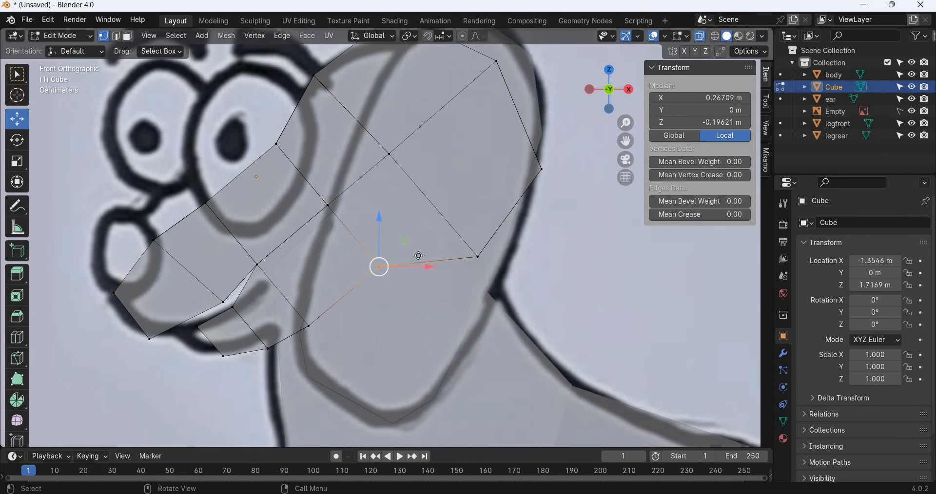
key(g)
drag(411, 259, 410, 260)
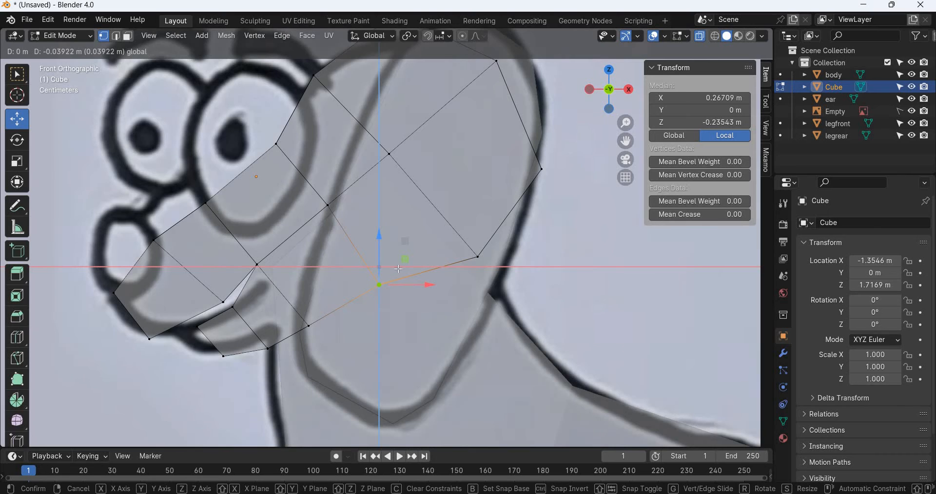
click(398, 269)
Step: Widen the rear half of the head along Y, from forehead and underside to the back end, to just inside the body's width
scroll(399, 268, down, 4)
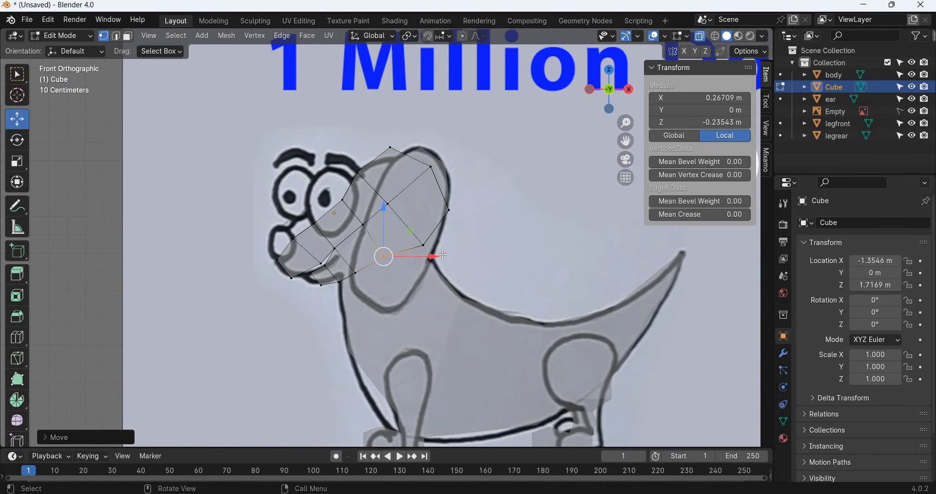
key(KP_7)
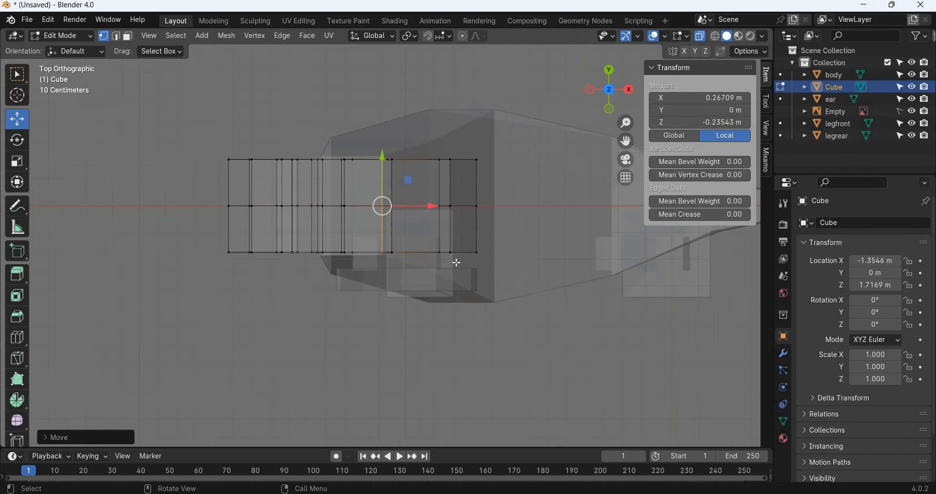
key(KP_1)
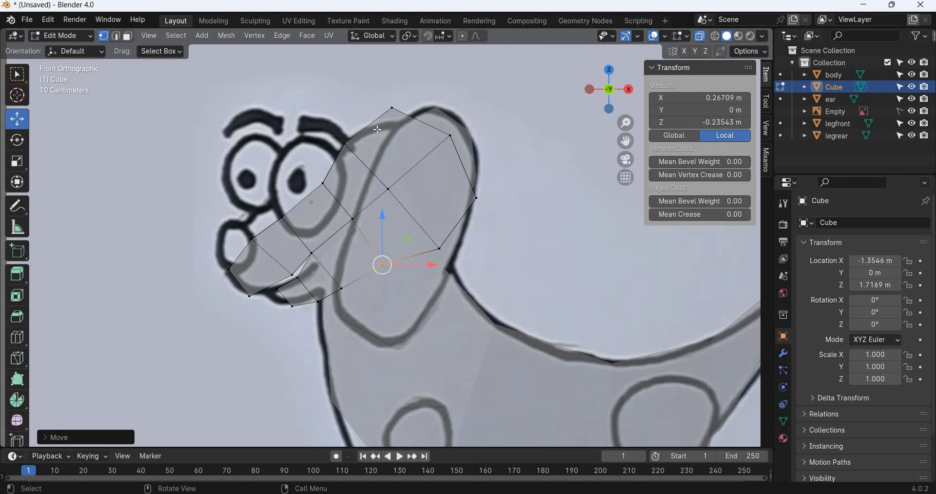
click(392, 108)
shift+click(345, 144)
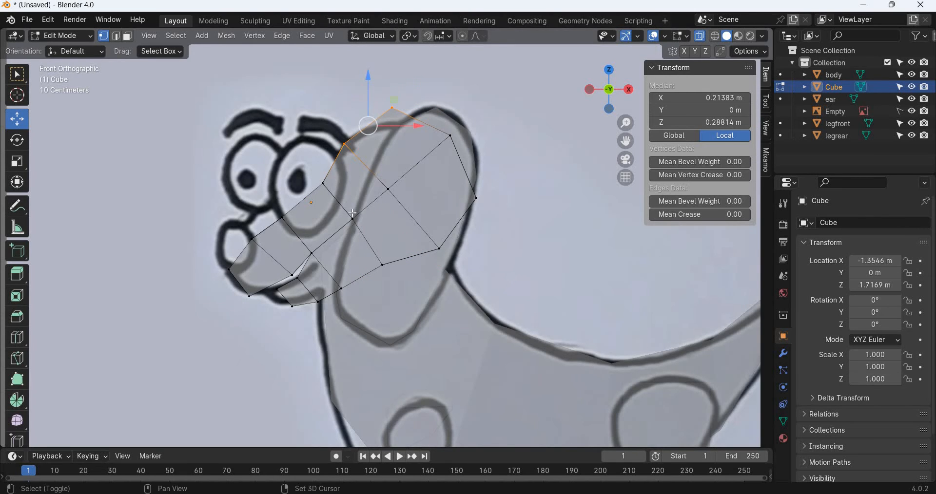
shift+click(323, 183)
shift+click(353, 219)
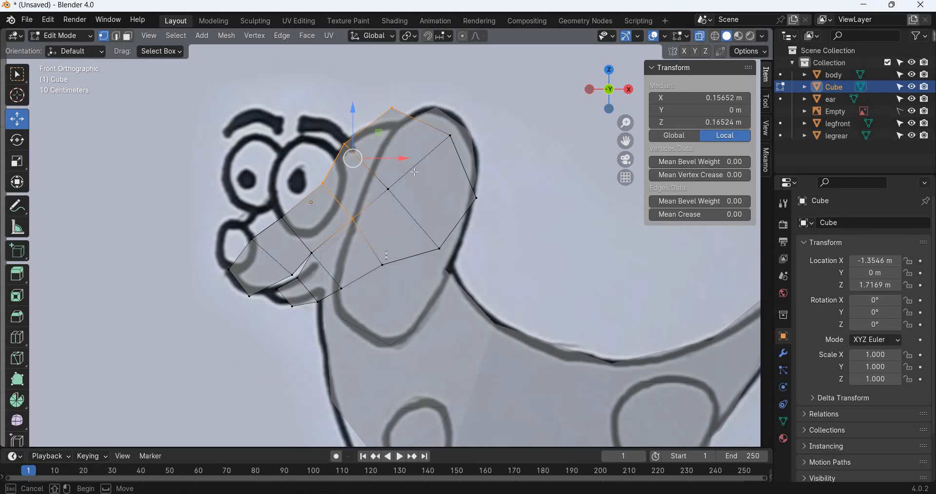
shift+click(383, 265)
shift+click(388, 189)
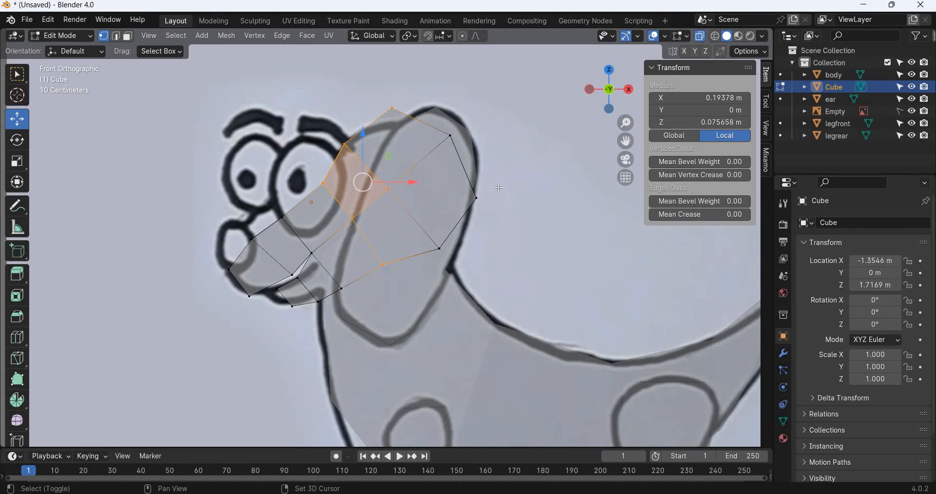
shift+click(440, 249)
shift+click(477, 198)
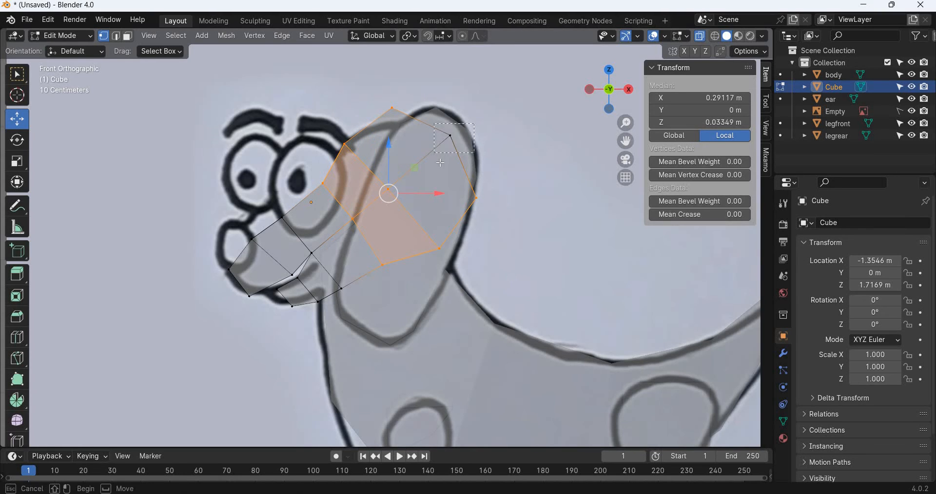
shift+click(449, 135)
key(KP_7)
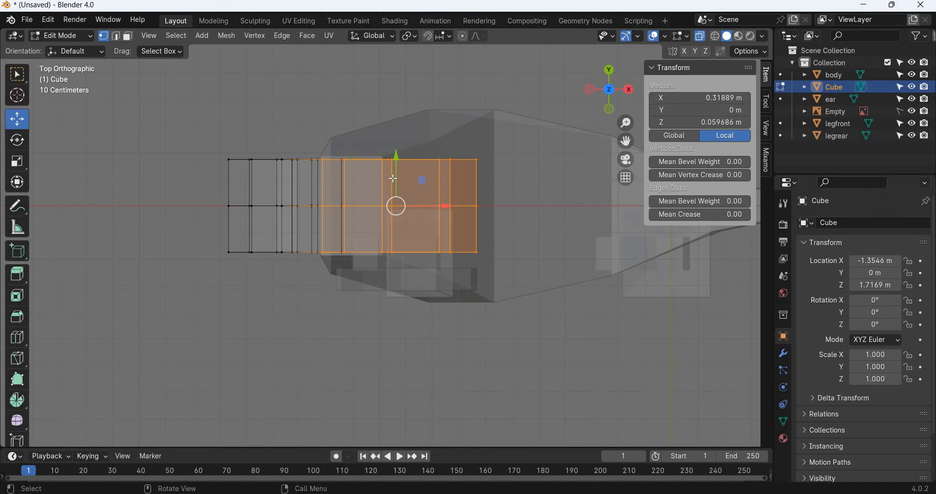
click(17, 162)
key(s)
key(y)
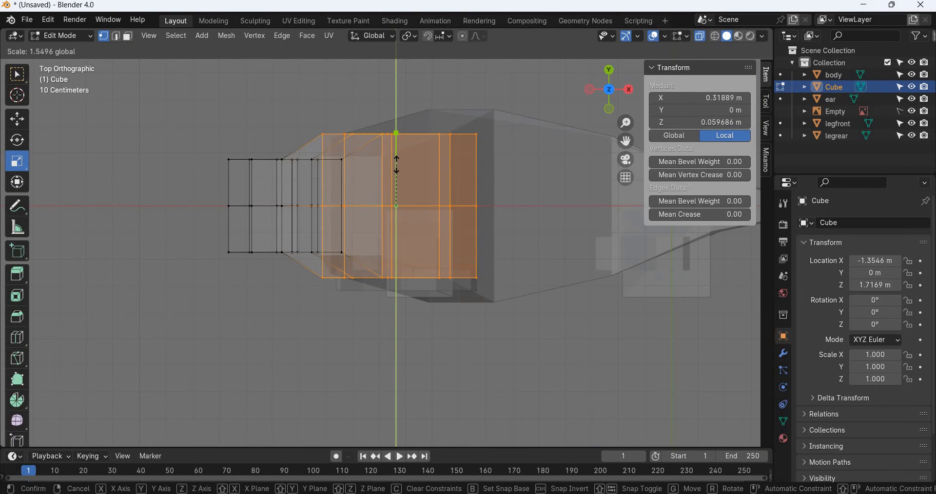
click(337, 221)
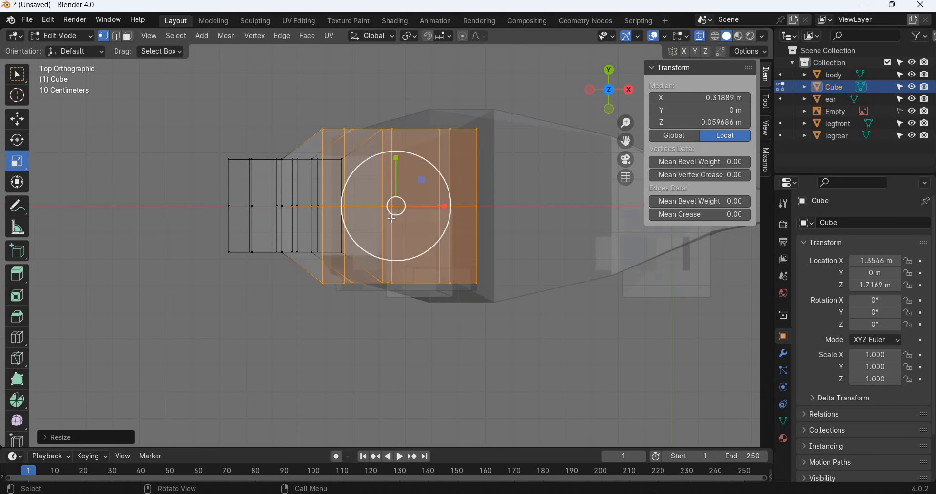
Step: Widen the vertex loop at the snout's base slightly along Y to taper it between the wide head and the snout
key(KP_1)
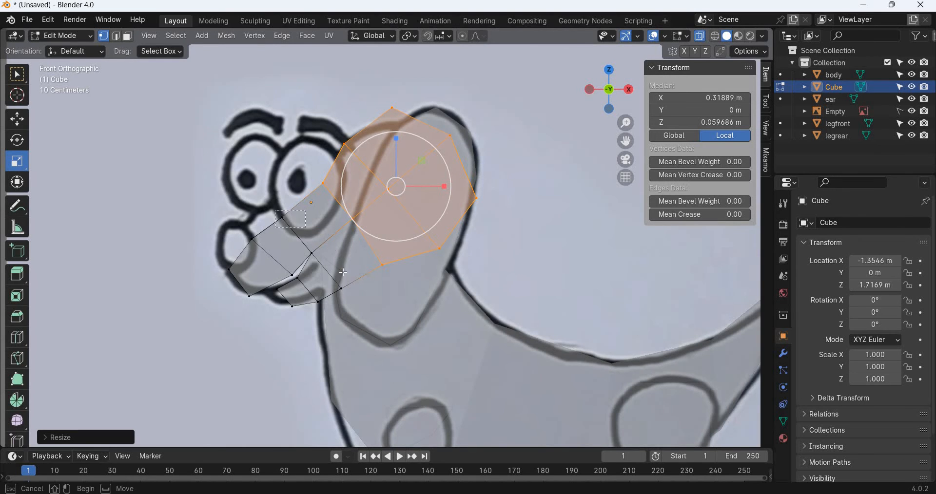
click(282, 218)
shift+click(341, 288)
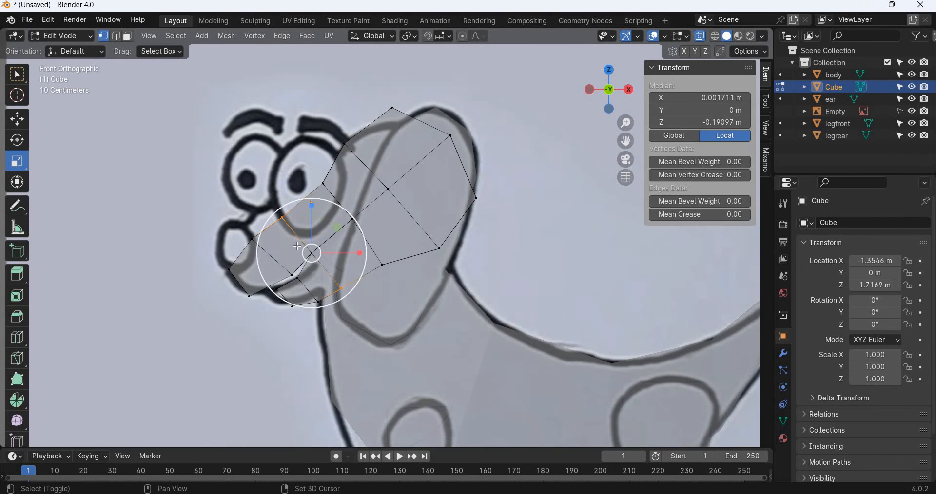
shift+drag(314, 255, 313, 253)
right_click(312, 254)
key(shift+space)
key(g)
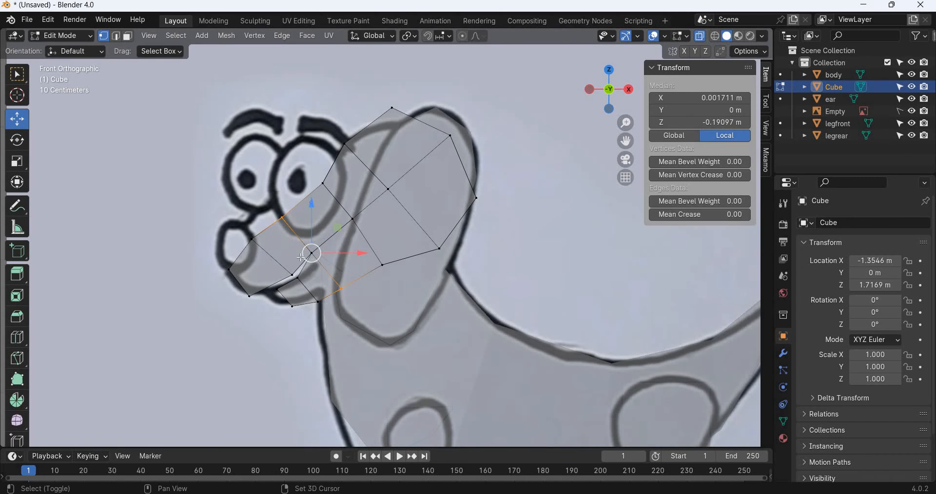
key(KP_7)
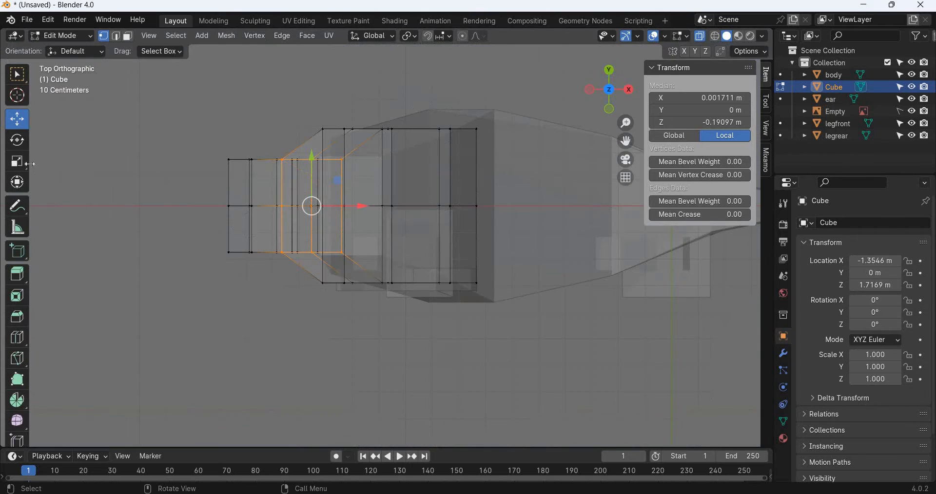
click(25, 169)
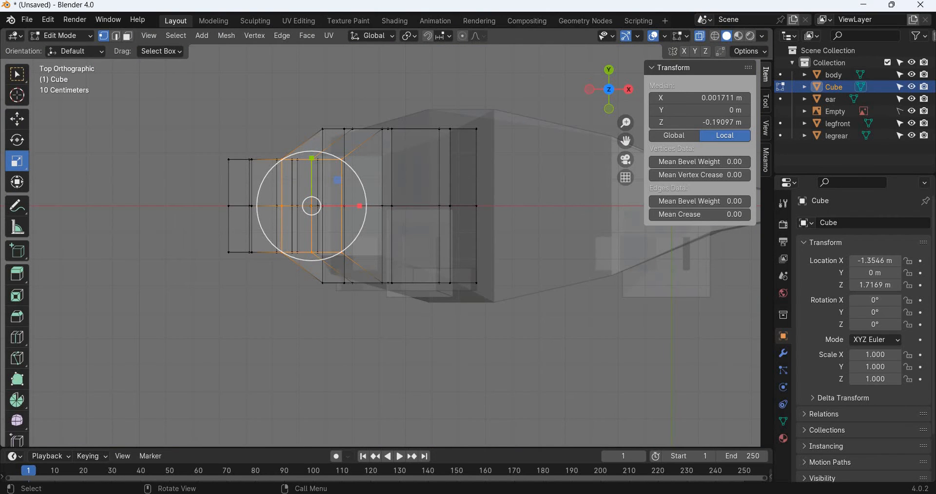
drag(311, 155, 314, 180)
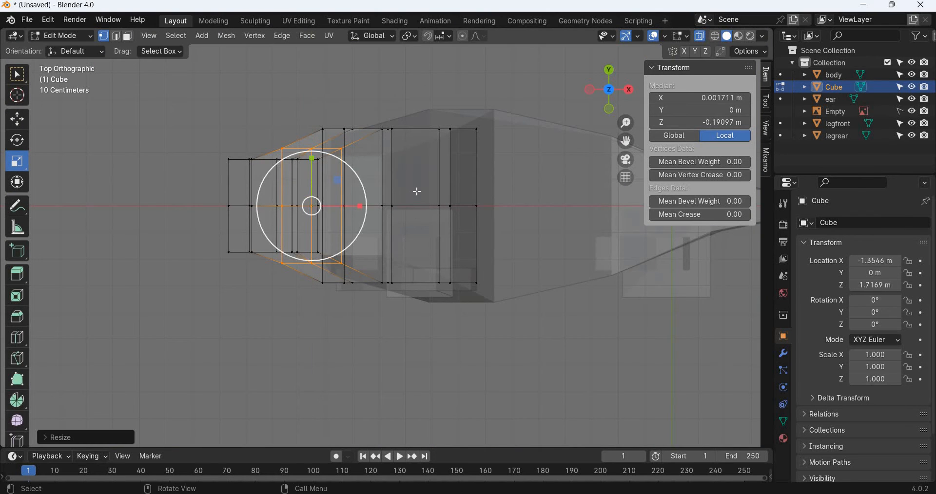
middle_drag(418, 192, 413, 198)
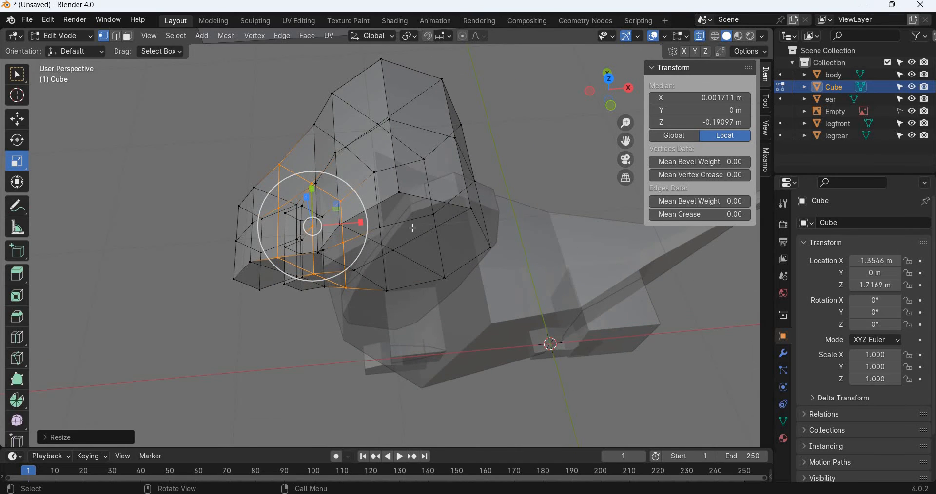
key(KP_1)
click(19, 120)
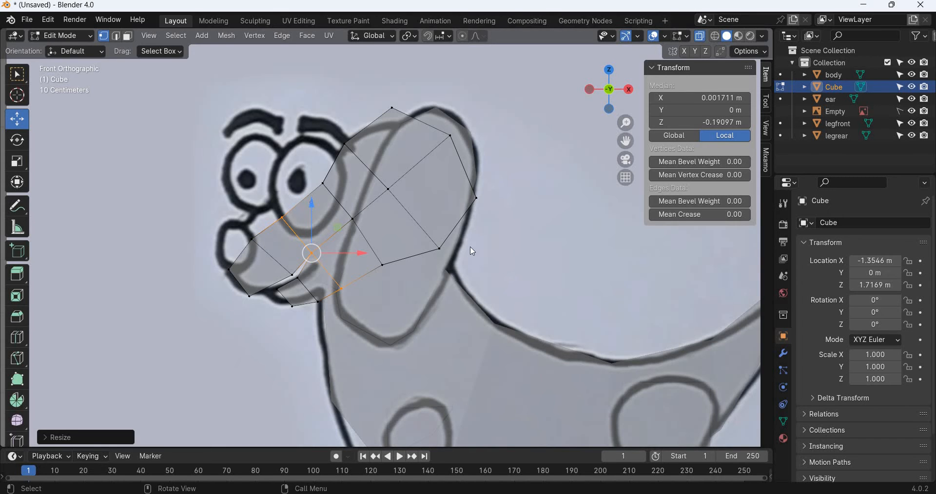
Step: Finish editing the head mesh and turn off X-ray to show the dog as solid
key(Tab)
shift+middle_drag(434, 209, 330, 85)
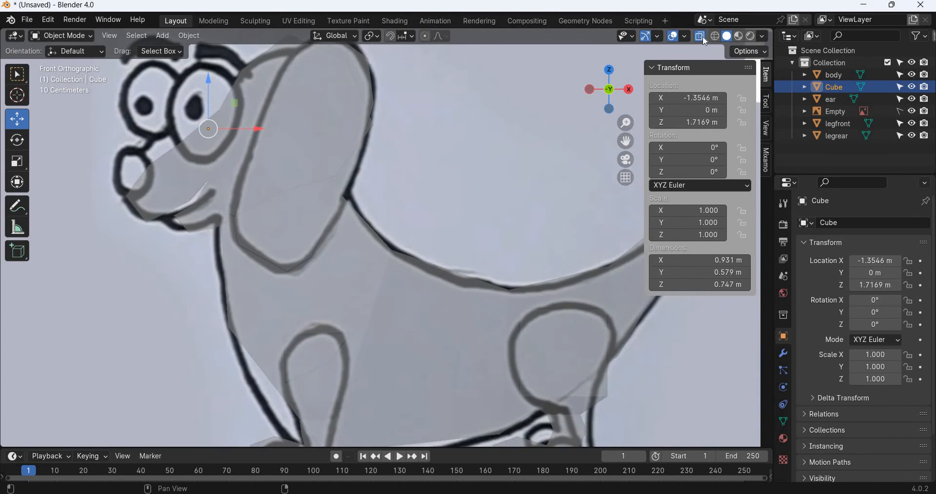
key(alt+z)
scroll(449, 224, down, 6)
middle_drag(464, 223, 408, 254)
Step: Add a Subdivision Surface modifier to the body with 2 viewport levels
click(408, 253)
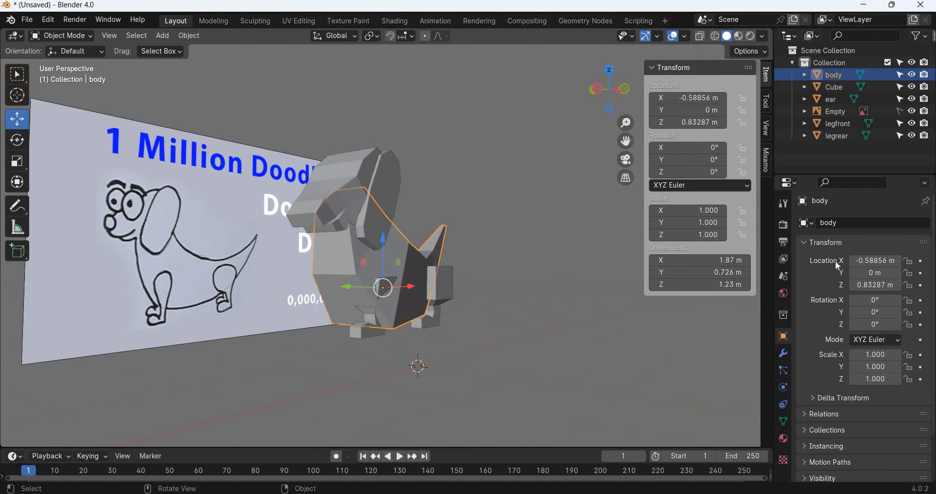
key(ctrl+Tab)
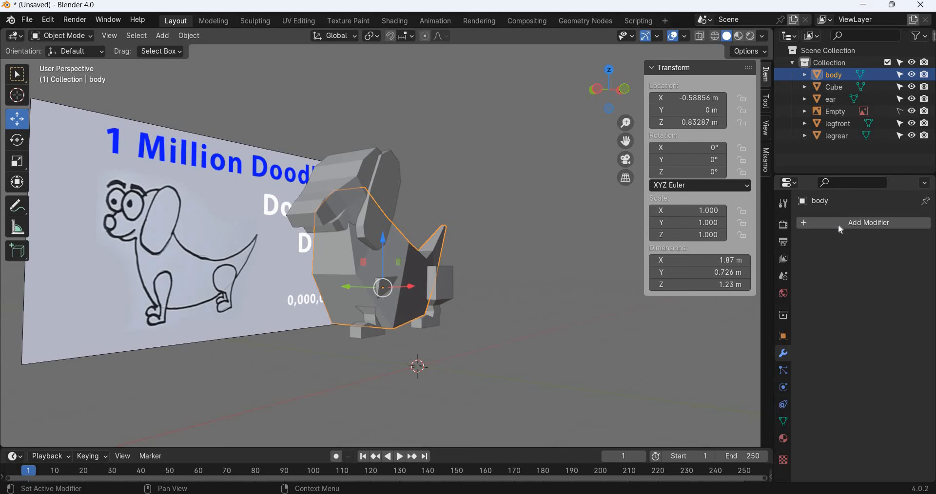
click(838, 224)
text(s)
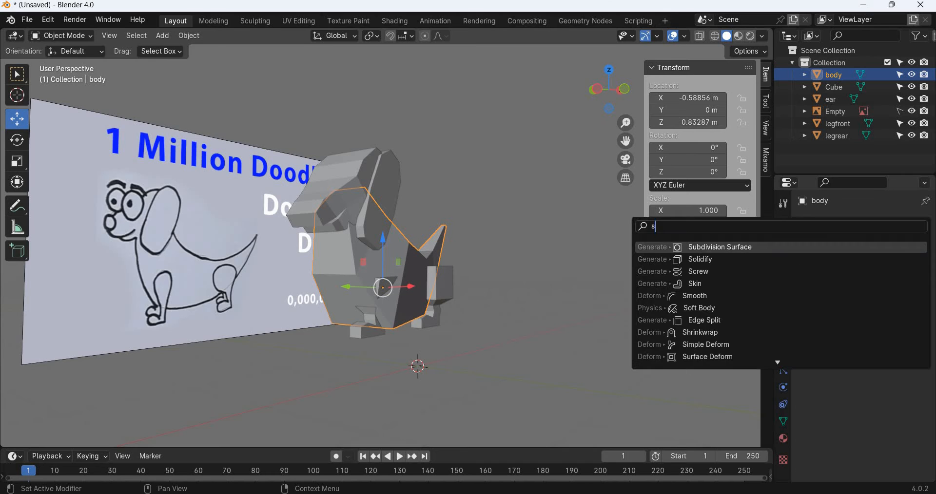
key(Return)
click(908, 276)
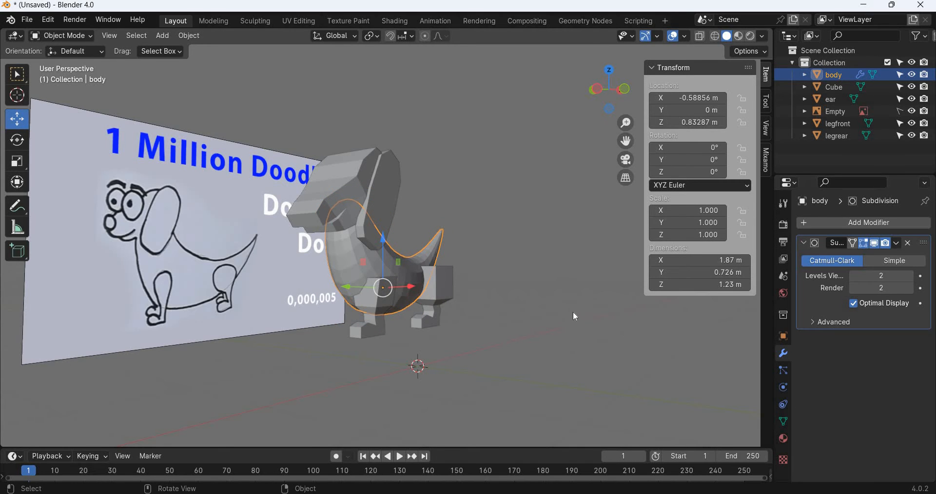
Step: Copy the body's Subdivision modifier to the rear leg, front leg, ear and head
click(547, 313)
middle_drag(472, 327, 509, 315)
scroll(509, 315, up, 3)
click(499, 320)
shift+click(350, 349)
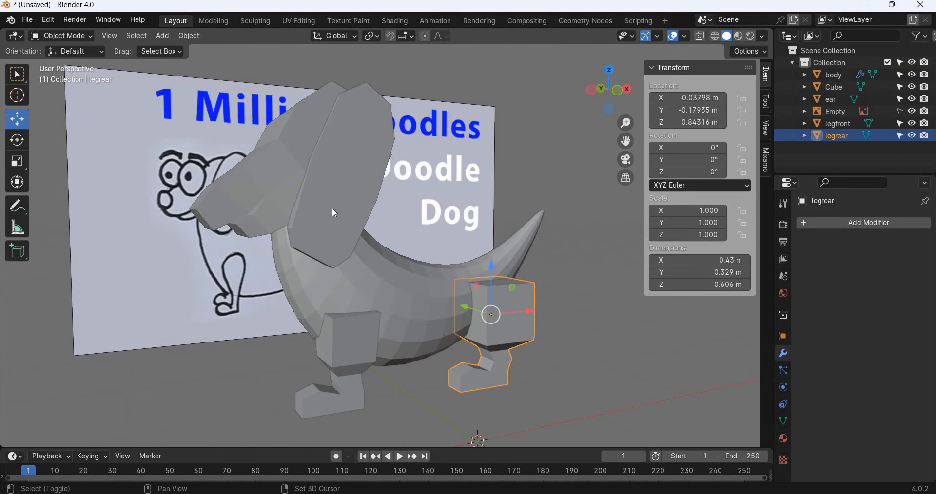
shift+click(271, 187)
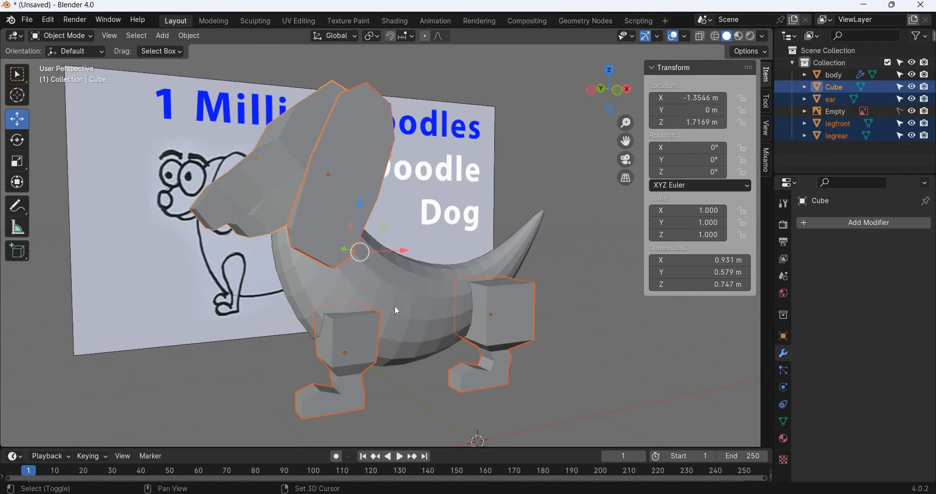
shift+click(407, 291)
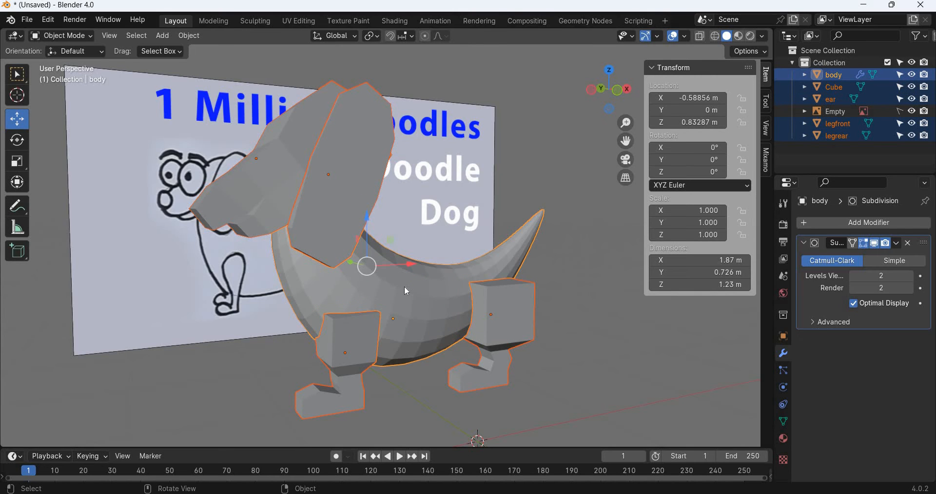
key(ctrl+l)
mouse_move(406, 288)
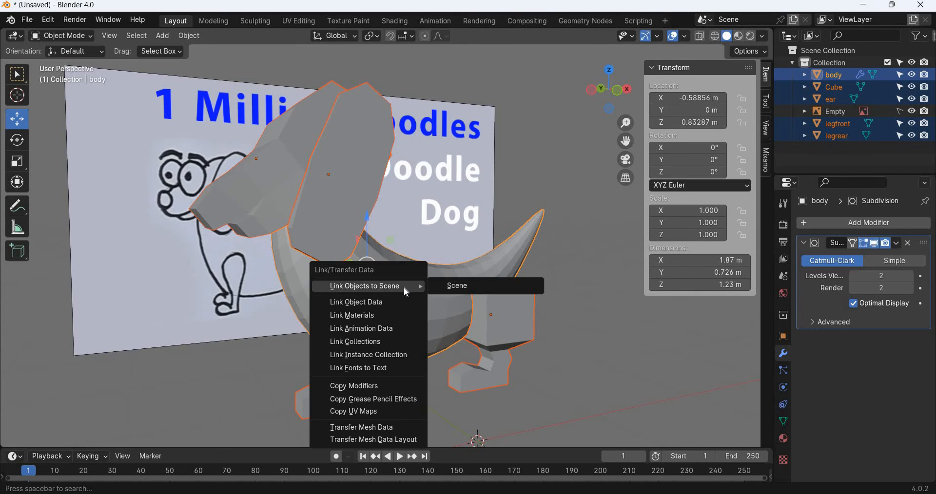
click(388, 386)
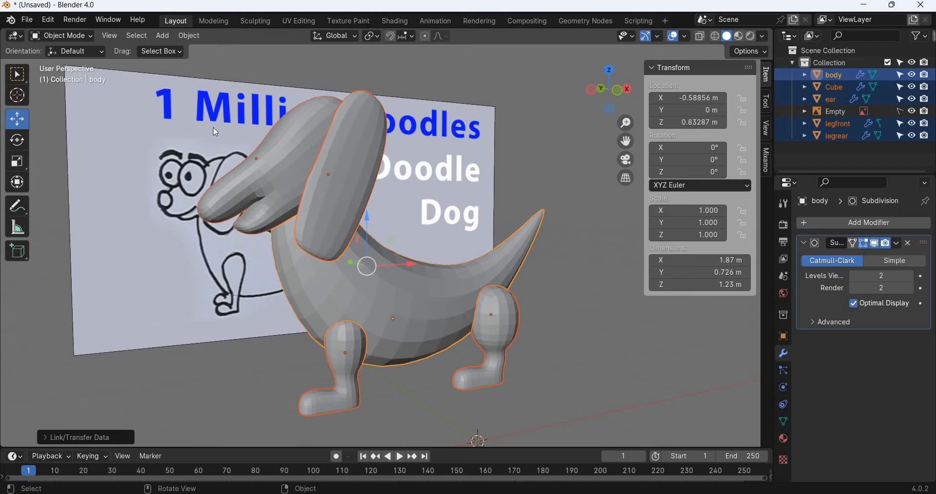
Step: Apply smooth shading to all the dog parts and deselect them
click(189, 35)
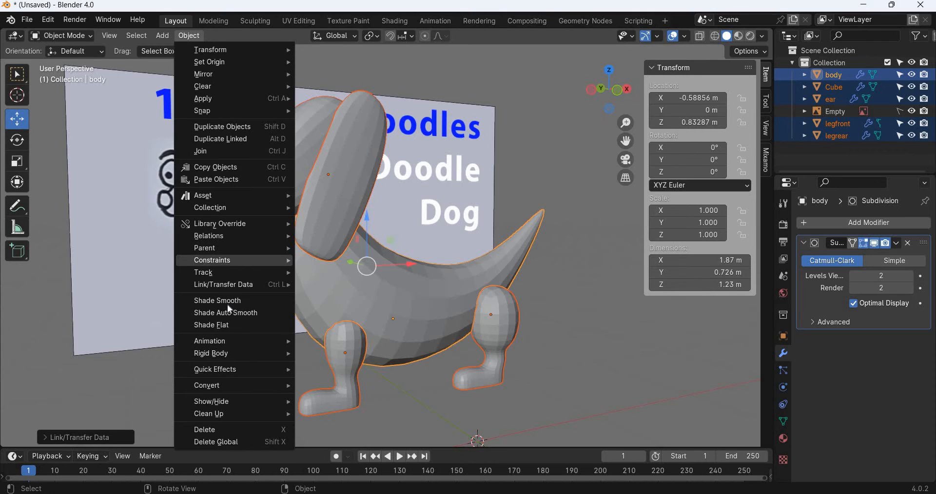
click(228, 301)
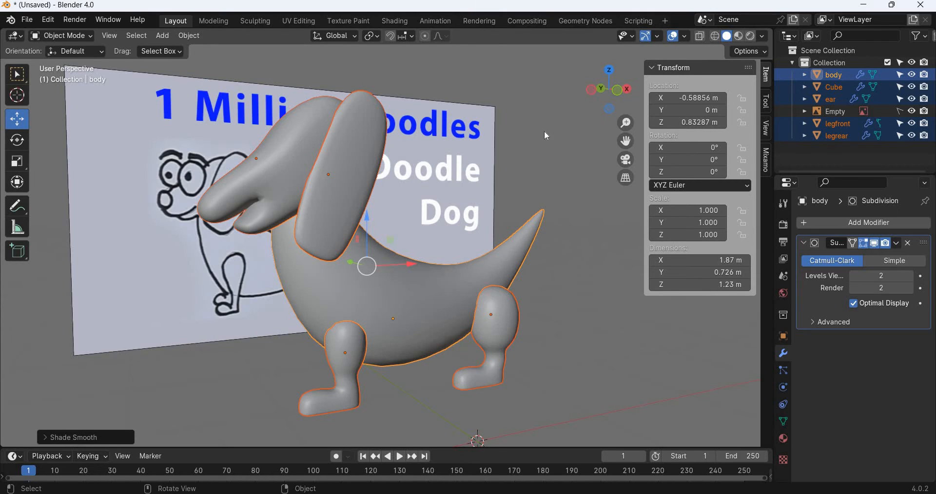
click(431, 218)
Step: Add lengthwise loop cuts to the head mesh, one just above the mouth opening and one just below it along the lower jaw
key(KP_1)
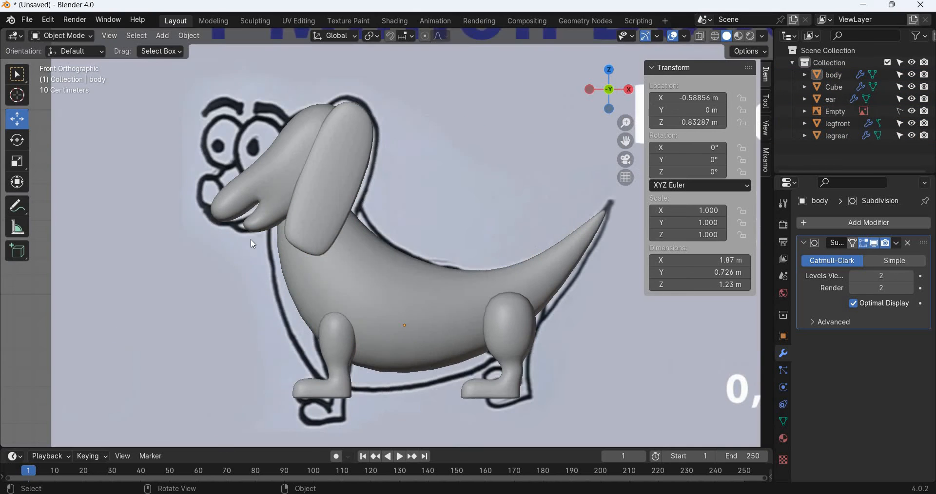
scroll(333, 233, up, 5)
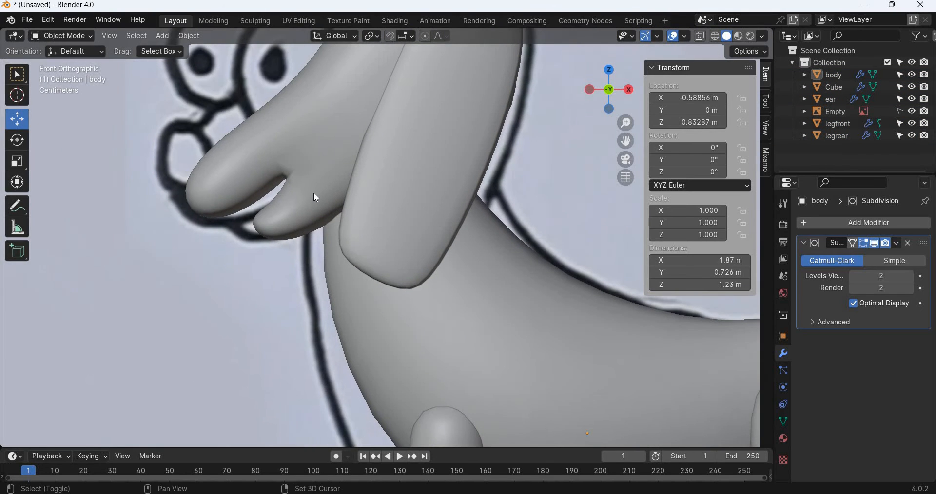
click(314, 194)
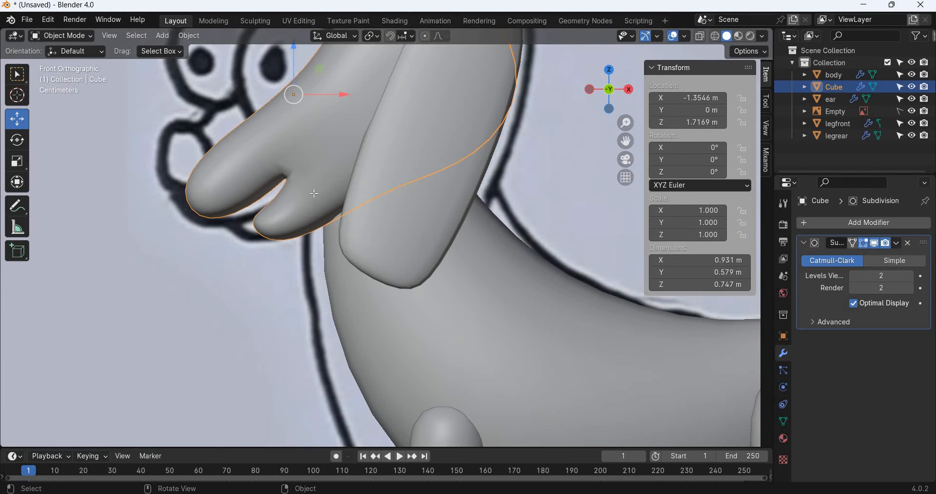
key(Tab)
scroll(249, 200, up, 2)
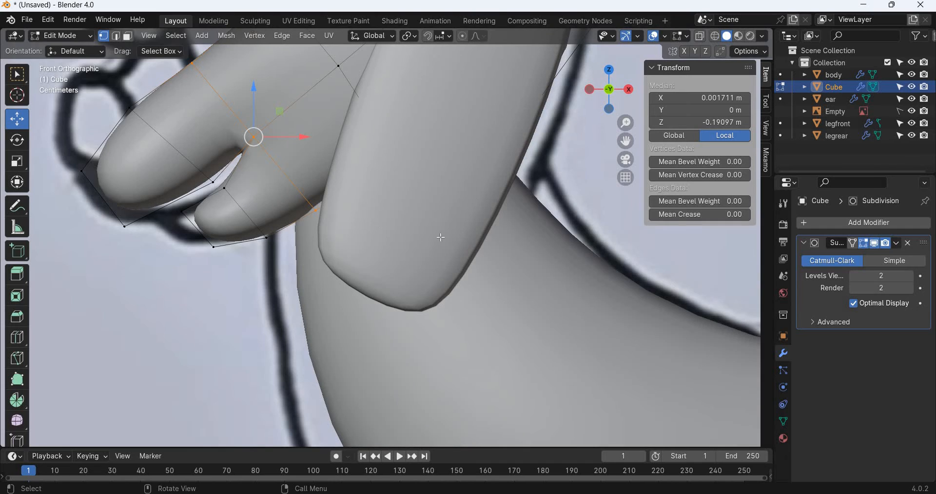
shift+middle_drag(516, 243, 651, 265)
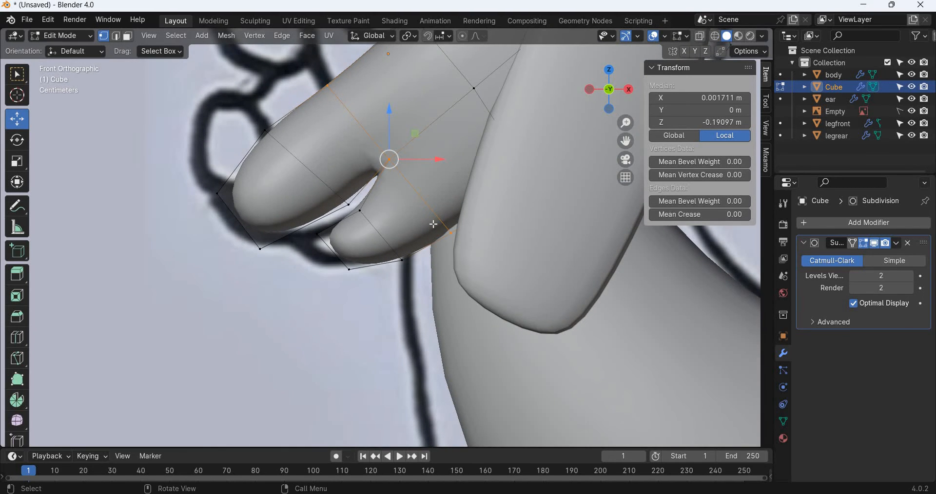
mouse_move(433, 224)
middle_down()
mouse_move(466, 225)
mouse_move(403, 202)
mouse_move(418, 209)
mouse_move(405, 225)
middle_up()
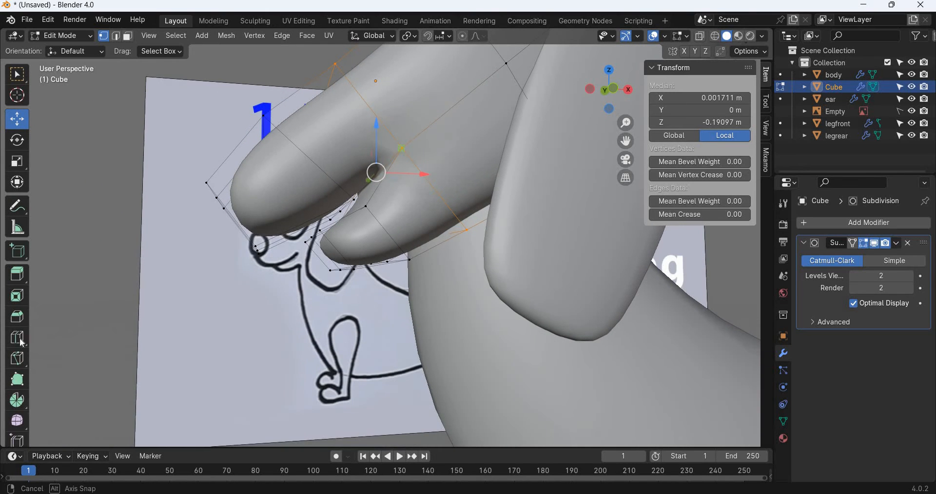
key(ctrl+r)
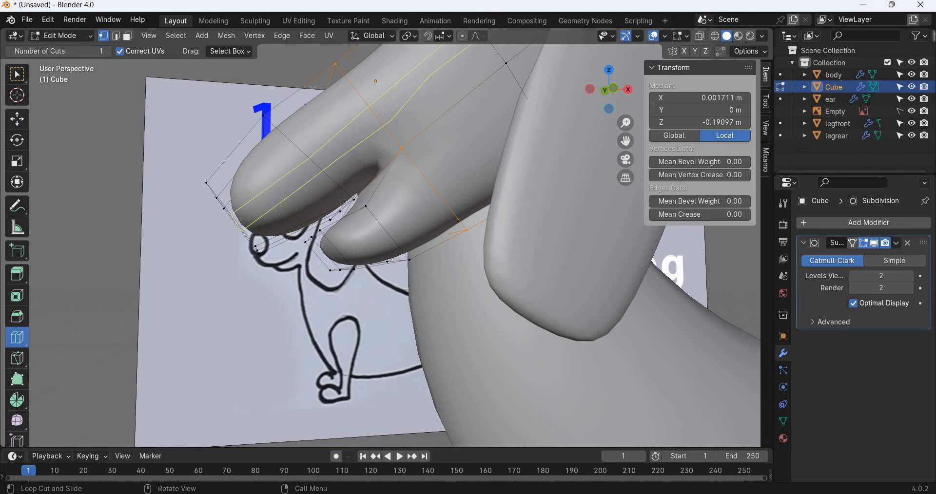
drag(306, 254, 306, 246)
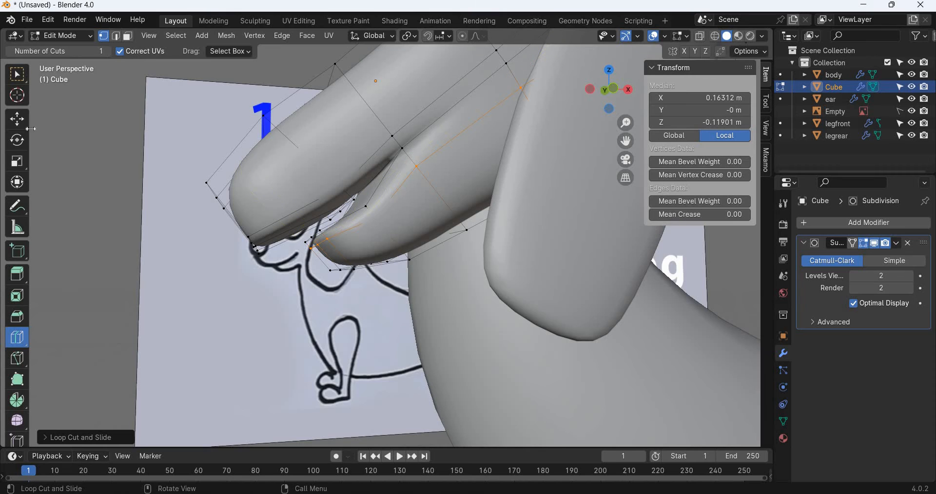
click(17, 119)
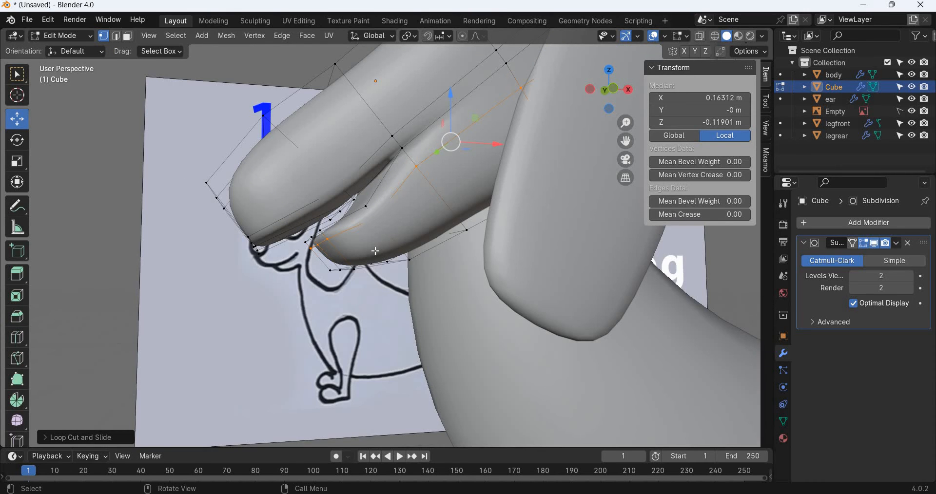
key(KP_1)
scroll(263, 171, up, 2)
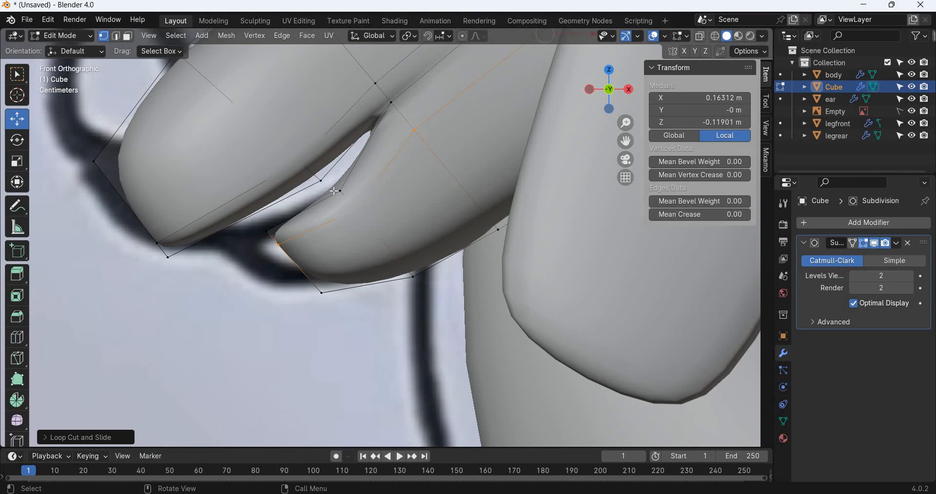
Step: In X-ray view, shift the vertex pair on the upper jaw's inner mouth edge slightly toward the lower lip
click(321, 180)
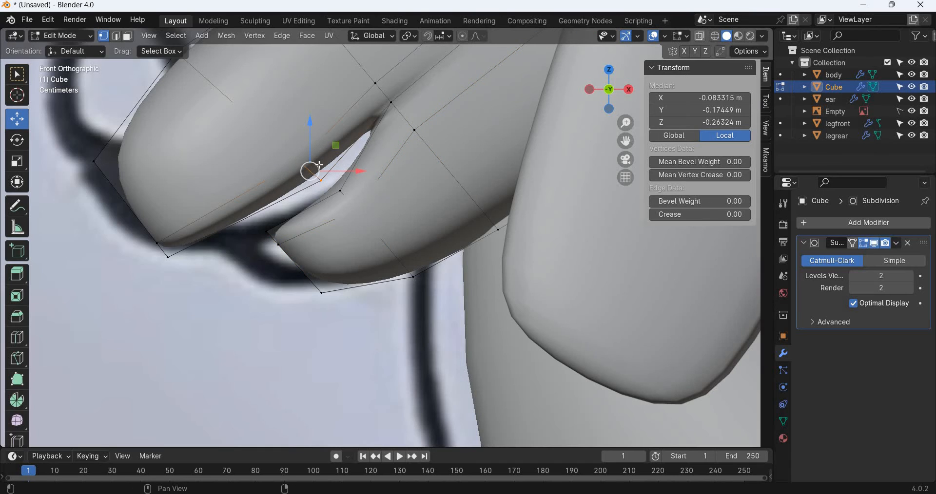
key(alt+z)
drag(345, 153, 345, 153)
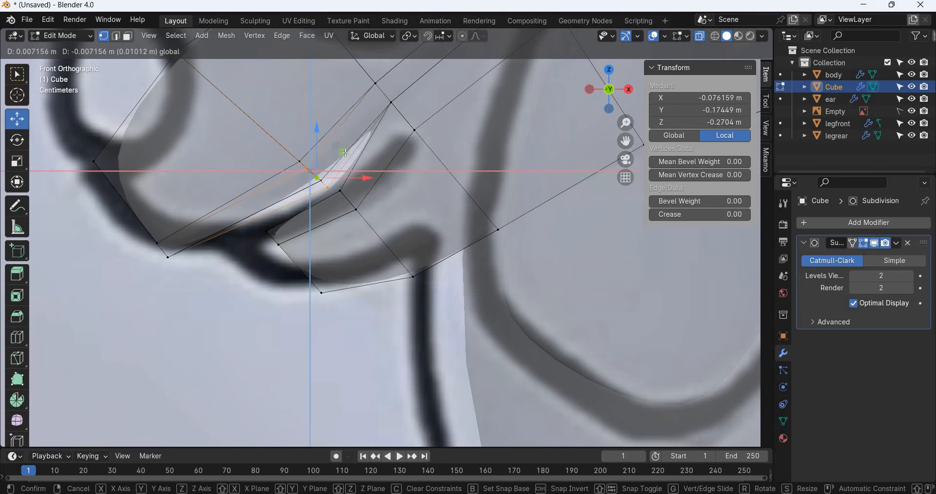
drag(276, 145, 276, 145)
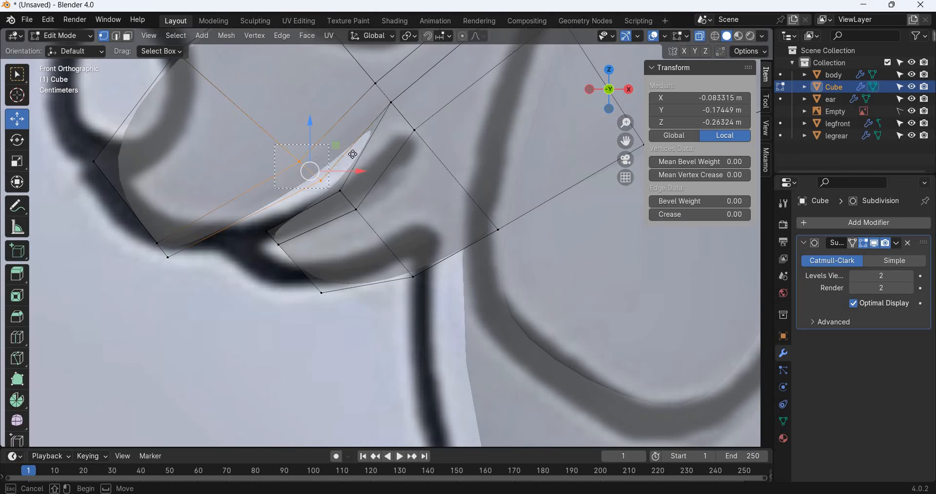
drag(353, 154, 362, 161)
click(340, 227)
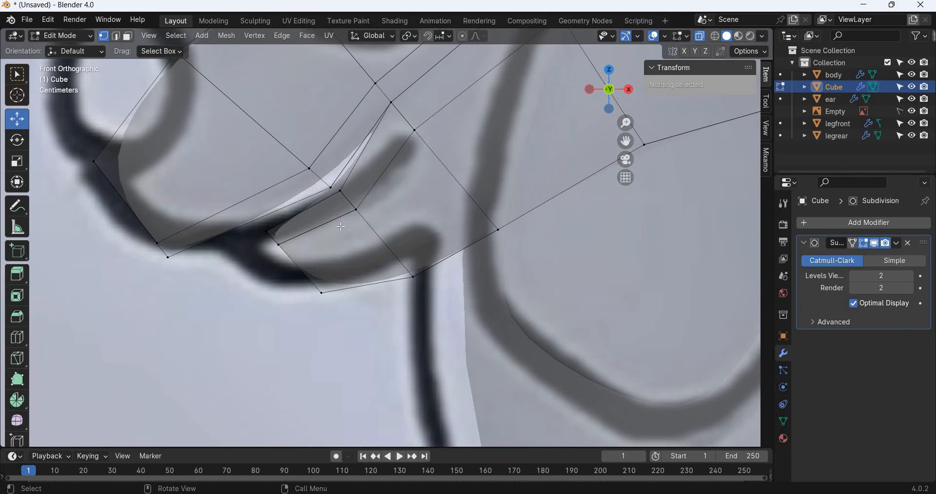
Step: Move the lower lip's tip vertices up and outward toward the upper jaw, and check the mouth gap in solid Object Mode
drag(337, 228, 296, 318)
drag(366, 169, 266, 199)
key(Tab)
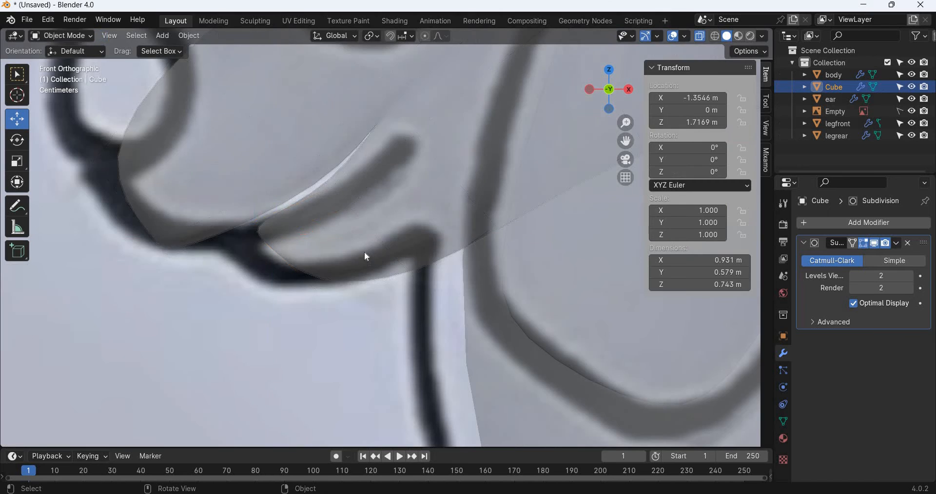
scroll(364, 251, down, 5)
click(358, 257)
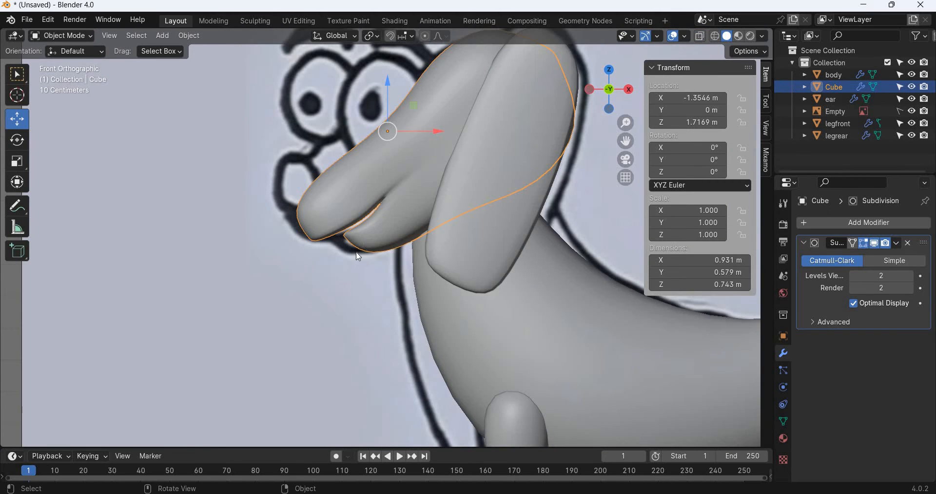
Step: In X-ray Edit Mode, spread the cheek vertices behind the mouth corner apart, moving the upper ones up and the lower ones down
key(Tab)
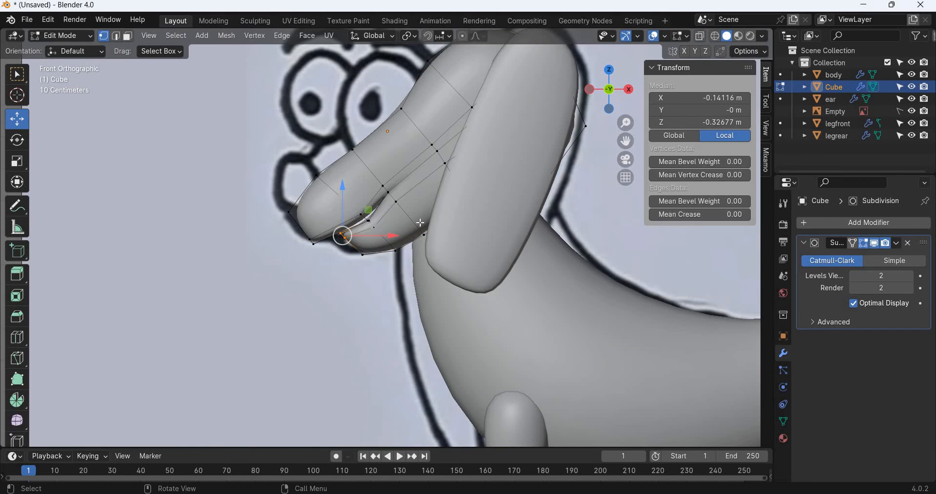
scroll(412, 210, up, 4)
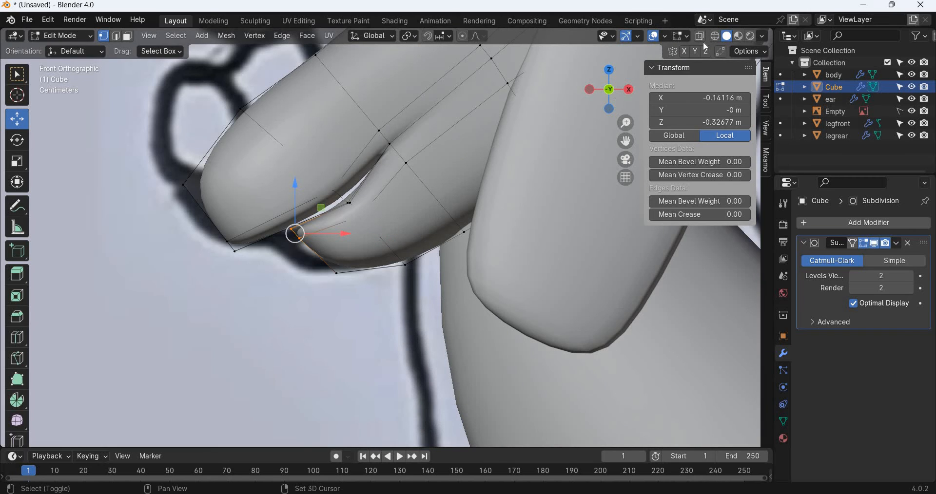
key(alt+z)
scroll(275, 242, up, 3)
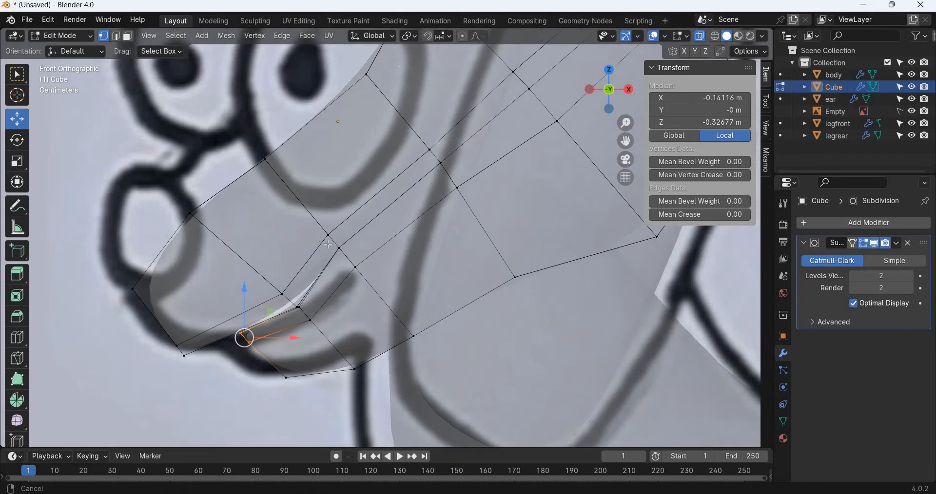
drag(328, 212, 391, 277)
scroll(403, 251, up, 2)
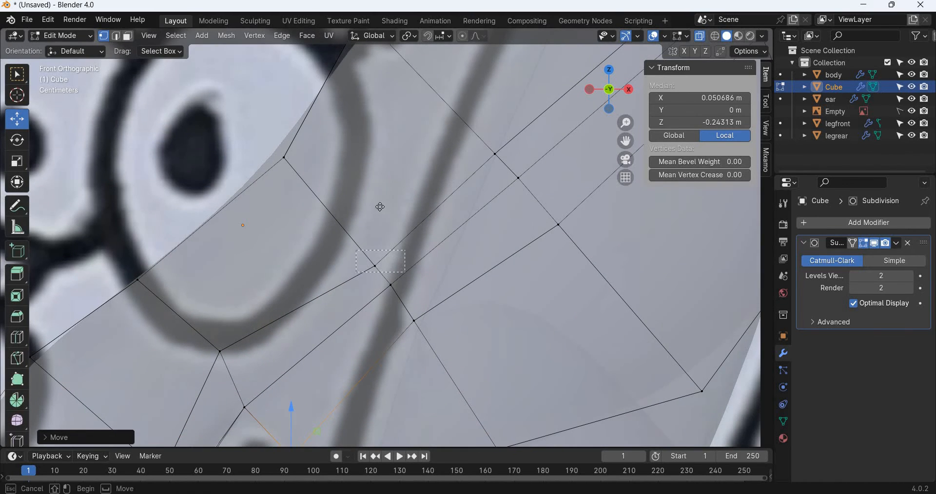
Step: Spread the next column of cheek vertices in the XZ plane, moving the lower pair to about X 0.21 m, Z -0.16 m
key(g)
key(shift+y)
click(429, 307)
click(437, 310)
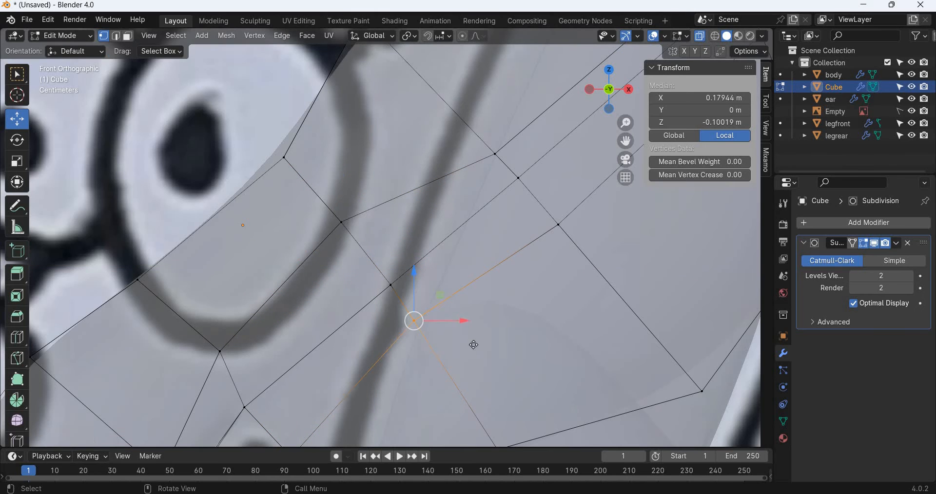
key(g)
key(shift+y)
click(481, 305)
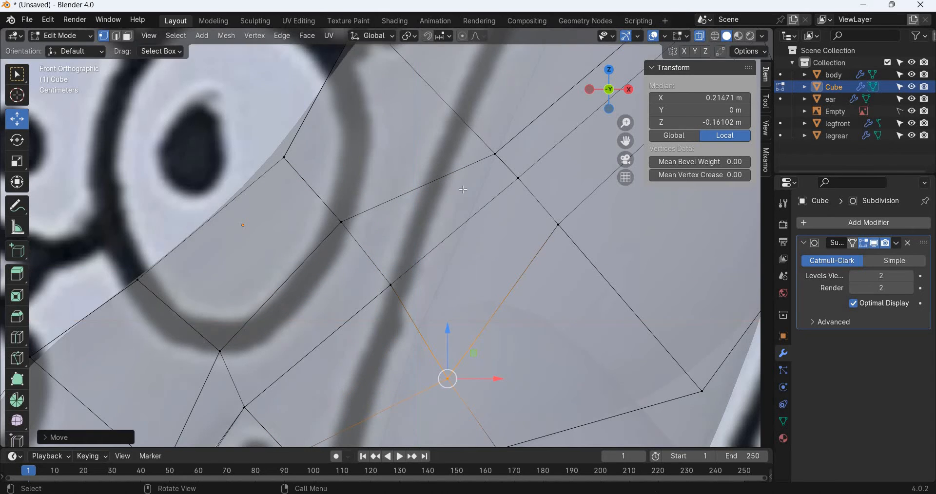
Step: Move the upper vertices at the middle of the head and at the crown up and forward toward the head's top outline
scroll(430, 199, down, 3)
click(439, 197)
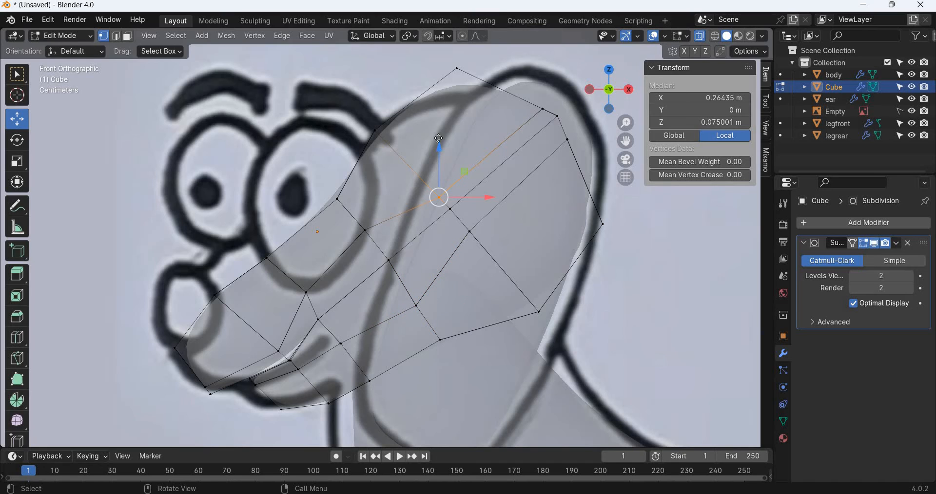
key(g)
click(417, 113)
click(542, 108)
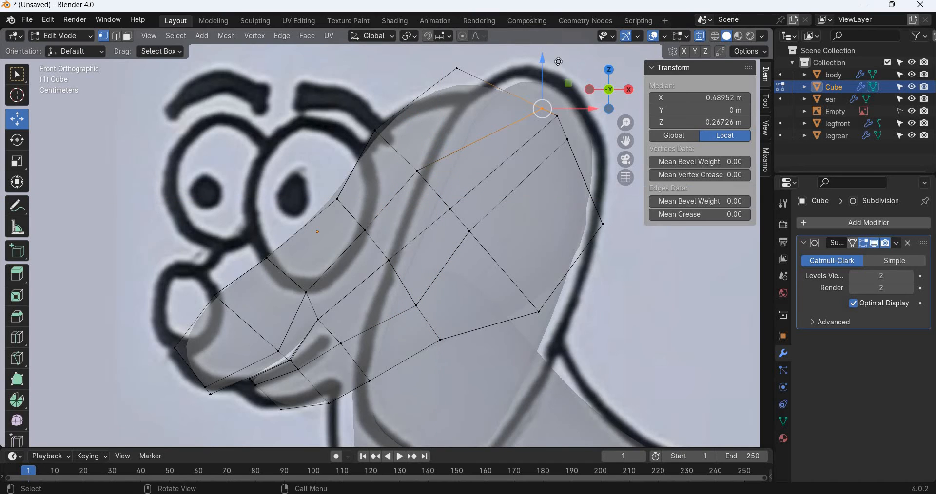
key(g)
click(542, 16)
Step: Move the back-of-head vertices outward and the lower mid-head pair to about X 0.38 m, Z -0.06 m, and inspect the solid head
click(575, 138)
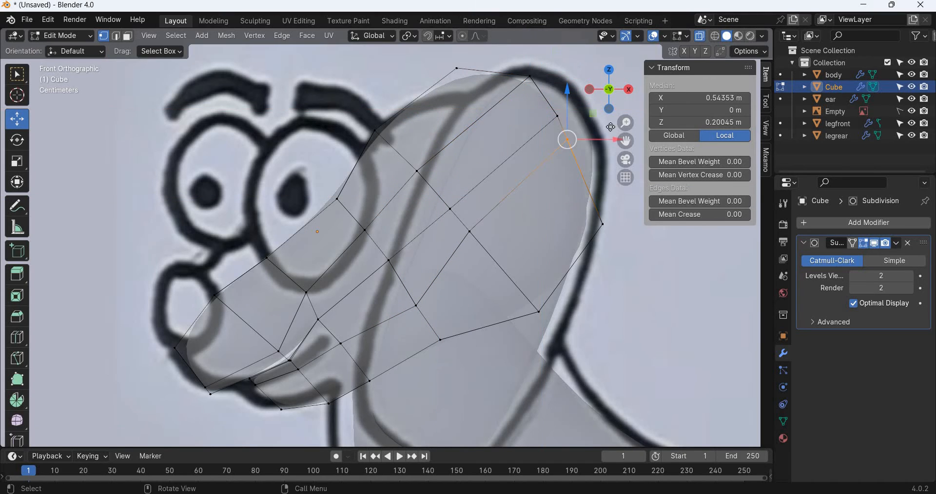
key(g)
click(590, 154)
click(469, 232)
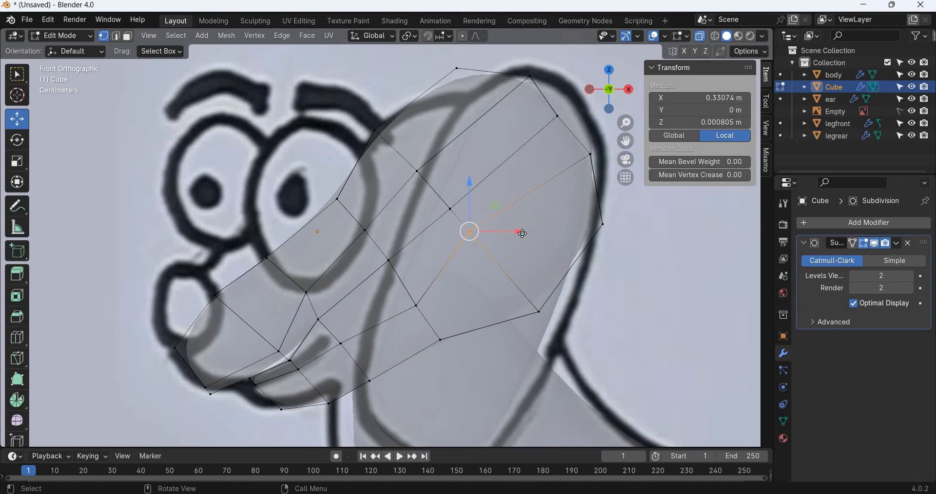
key(g)
click(463, 298)
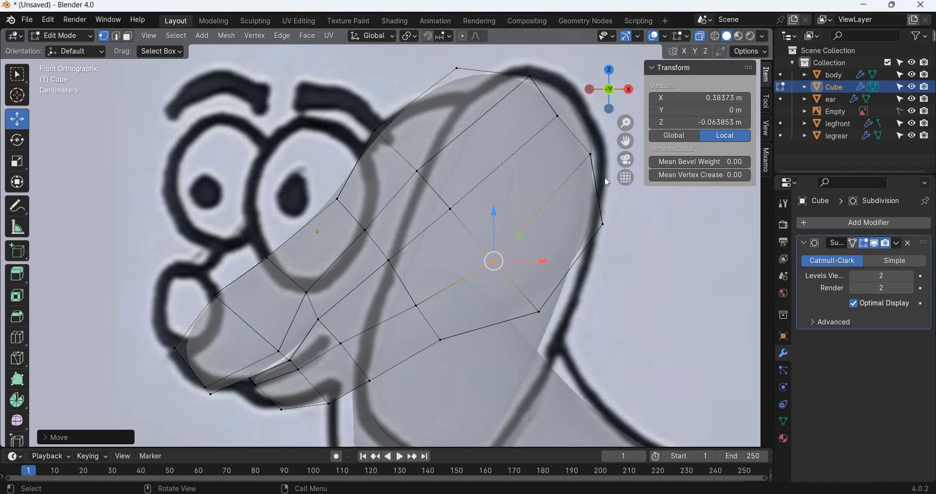
key(Tab)
key(alt+z)
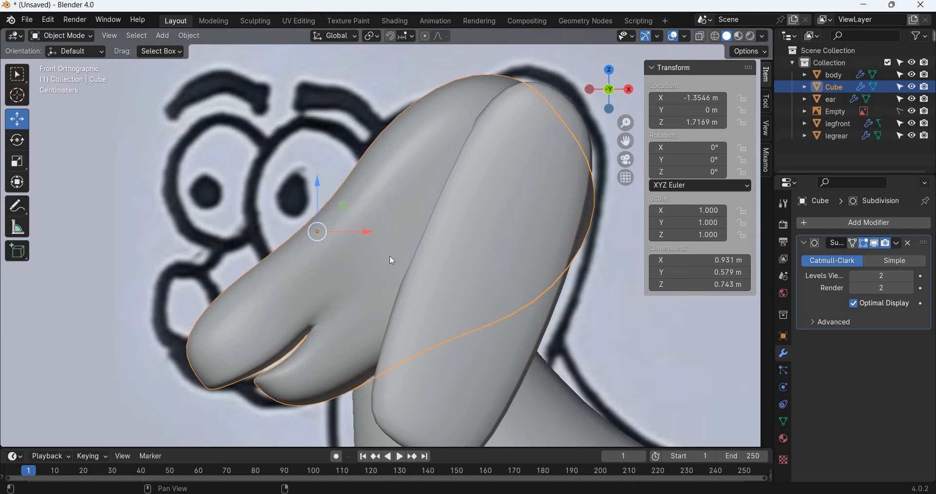
middle_drag(401, 257, 396, 270)
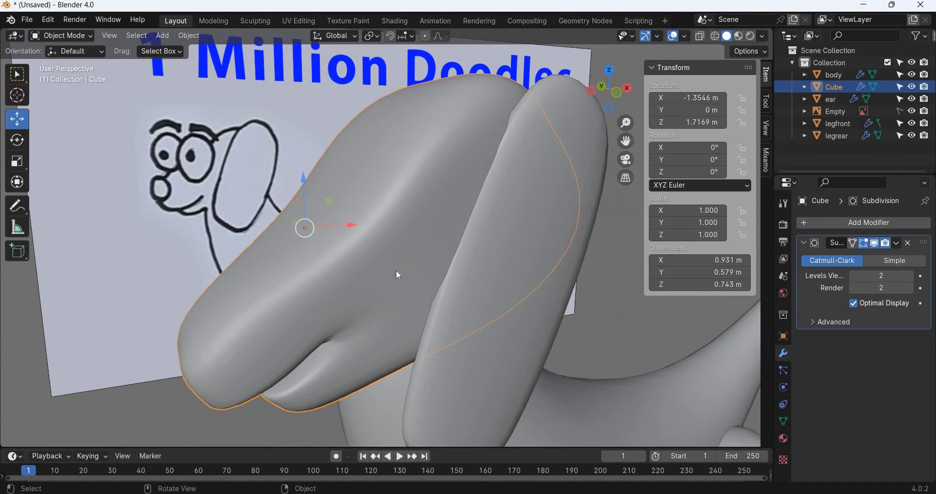
Step: Select the edge loop running around the head's centreline and scale it up along X and Z to round the head
key(Tab)
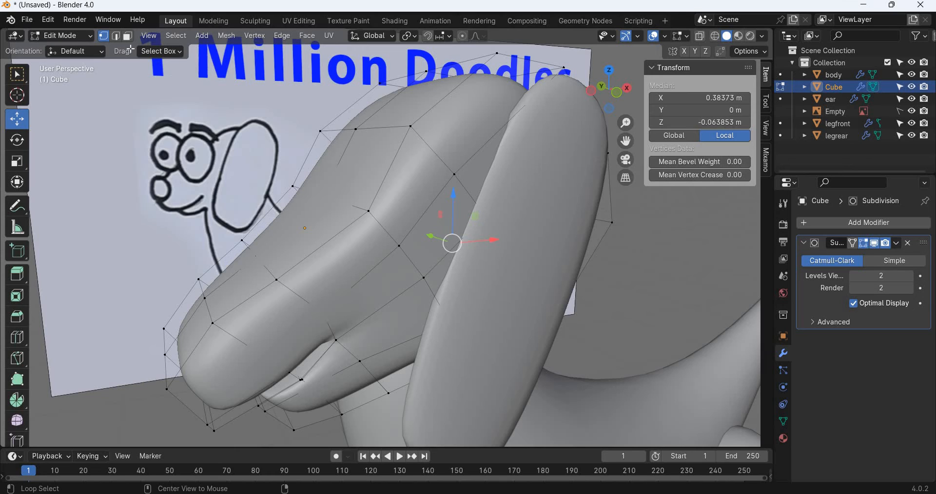
key(2)
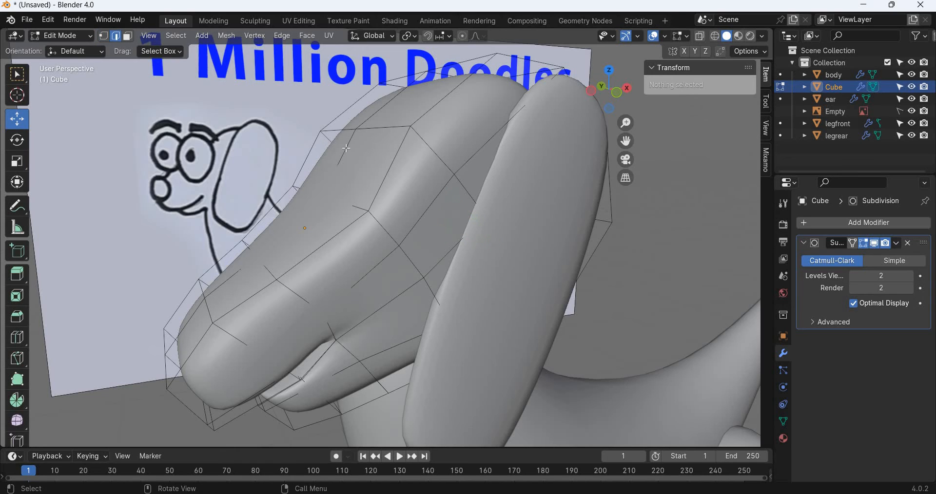
alt+click(389, 218)
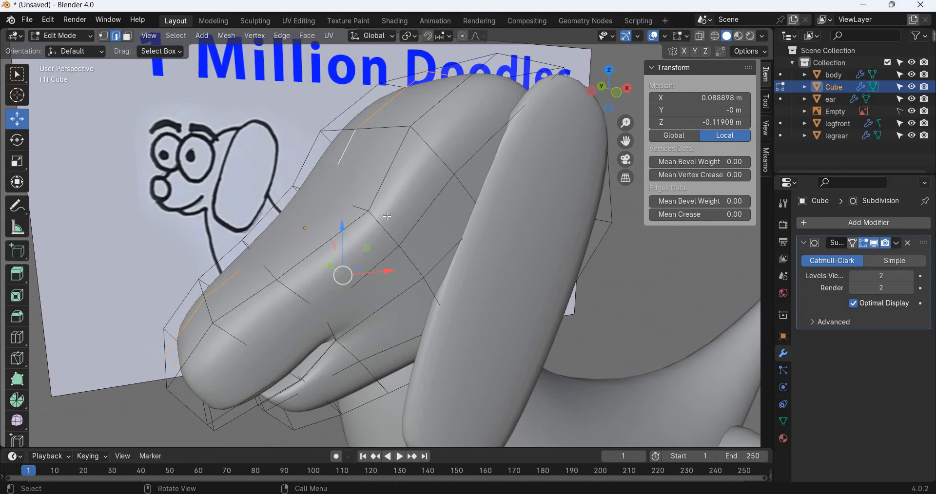
key(KP_1)
click(21, 167)
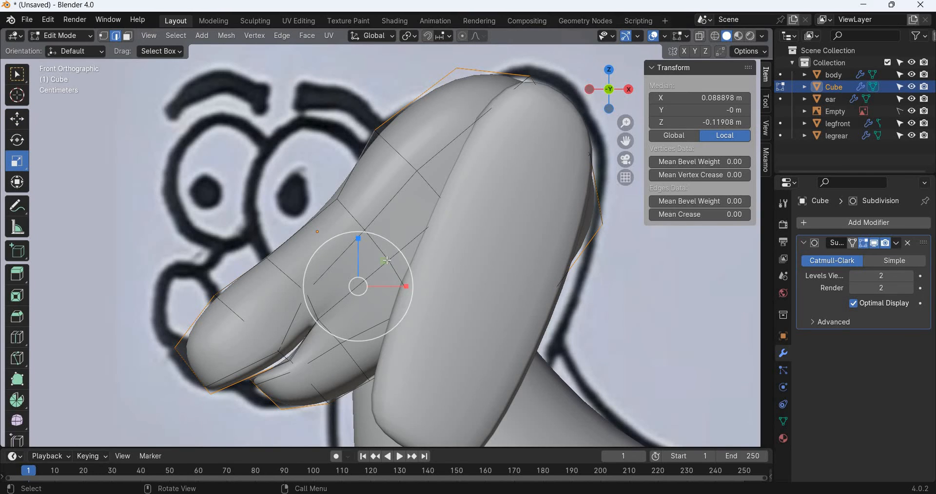
drag(384, 261, 397, 268)
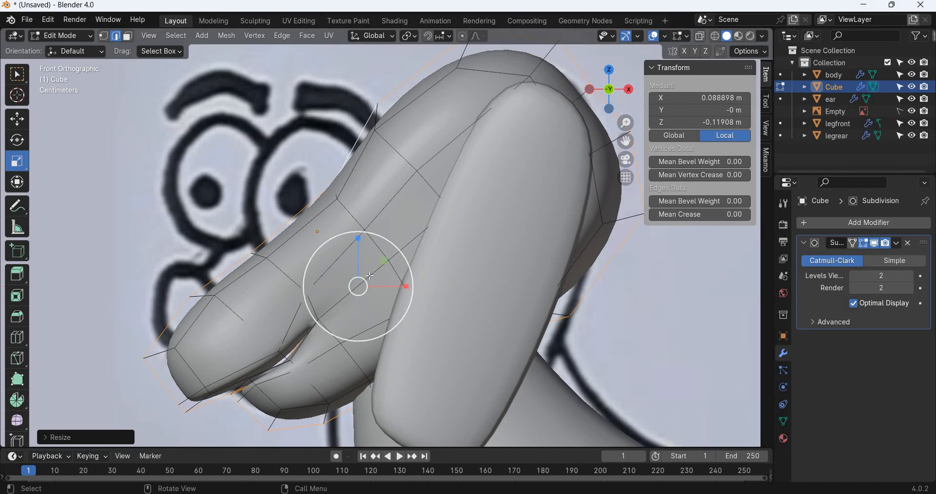
middle_drag(404, 277, 410, 254)
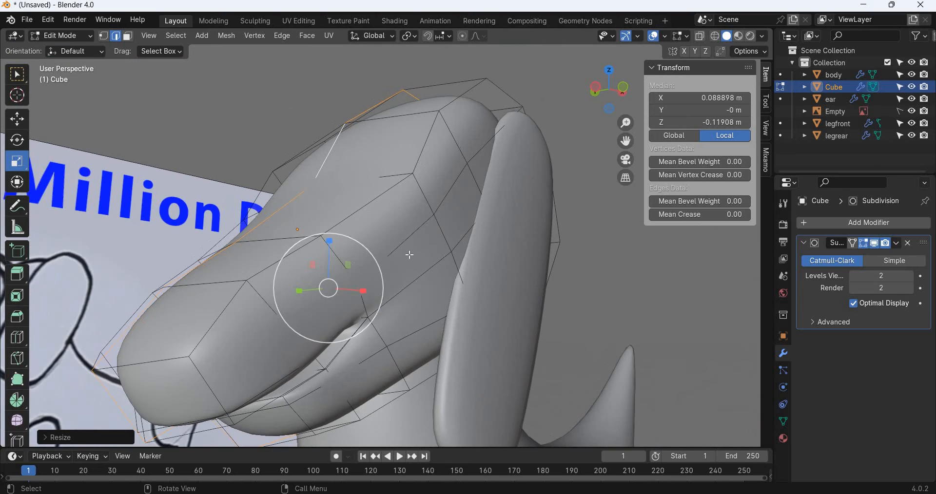
key(KP_1)
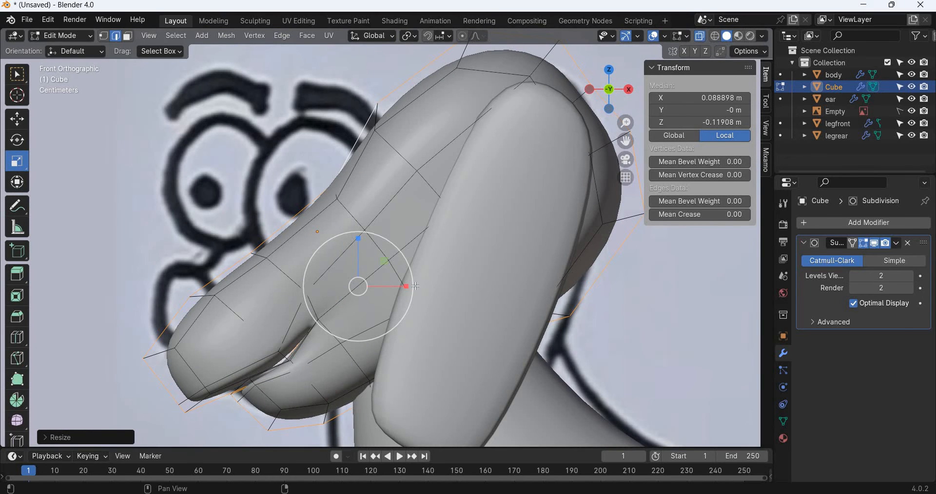
Step: Pull the centreline vertices at the brow and beside the larger eye into place, the latter to about X 0.01 m, Z 0.11 m
key(alt+z)
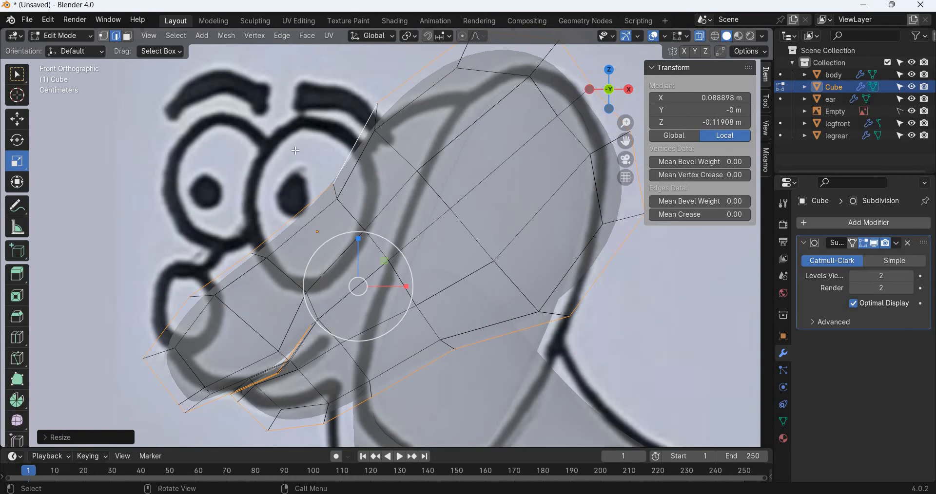
key(1)
scroll(416, 246, up, 4)
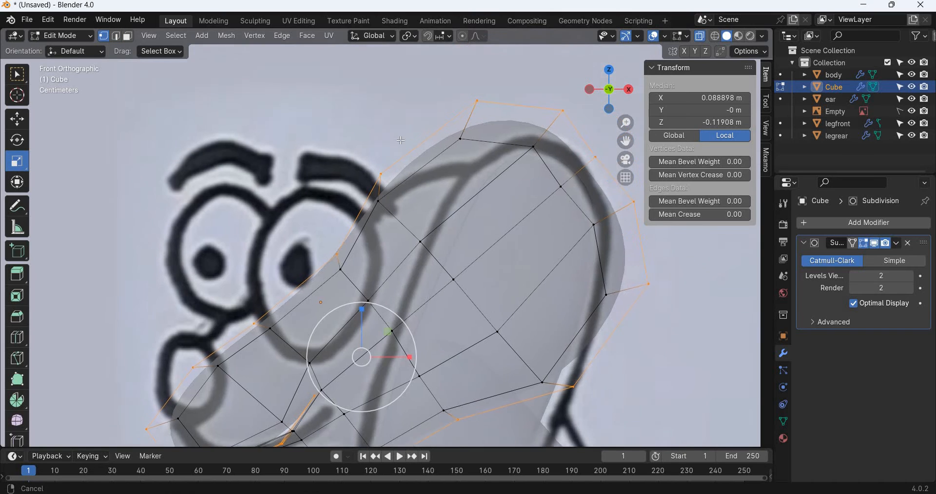
click(351, 117)
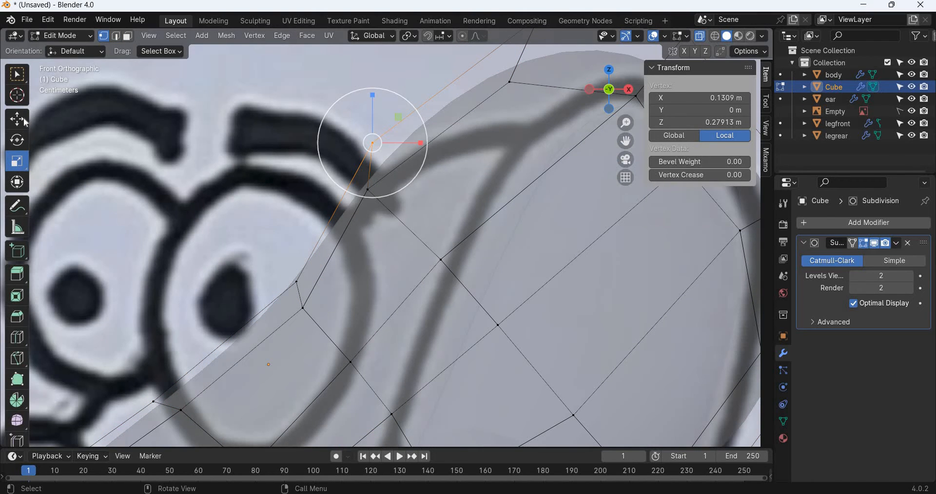
key(shift+space)
key(g)
drag(355, 137, 320, 155)
click(296, 281)
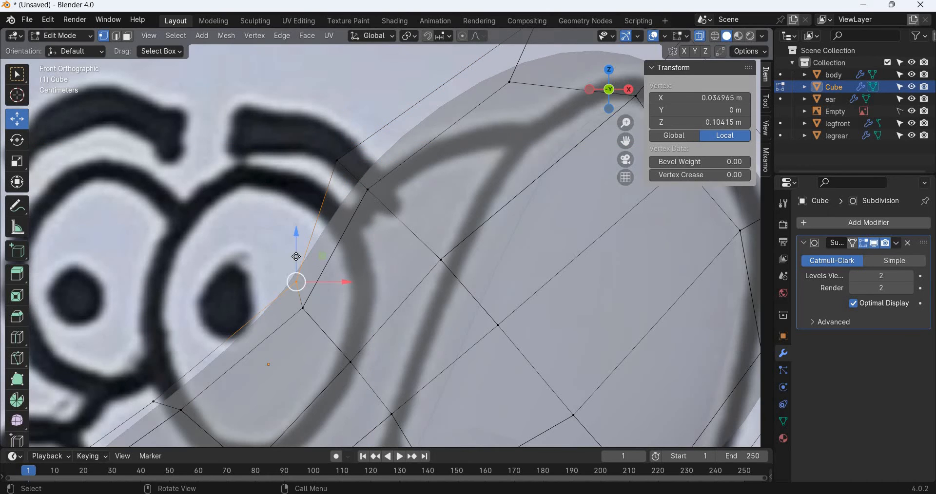
shift+middle_drag(249, 360, 224, 245)
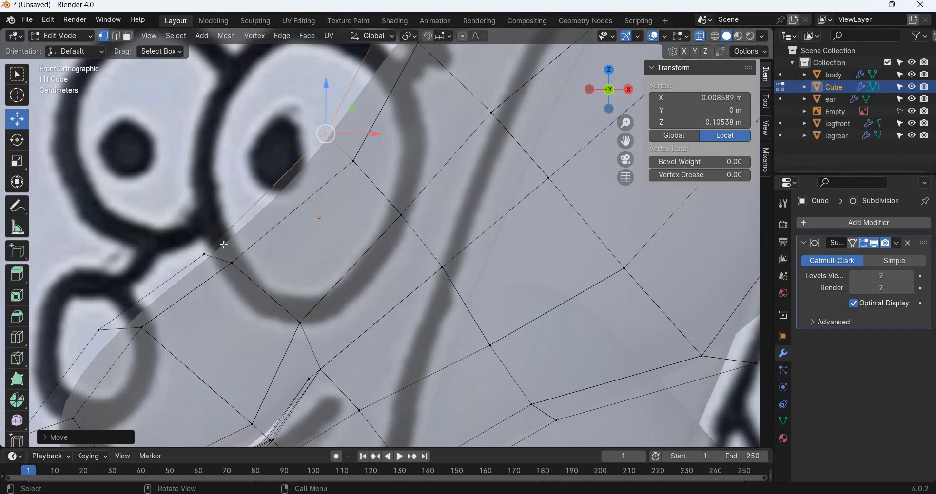
Step: Raise the centreline vertices along the bridge of the snout and at the nose tip to smooth the muzzle's profile
click(223, 245)
drag(229, 229, 235, 210)
shift+middle_drag(136, 268, 237, 181)
click(199, 242)
drag(199, 243, 214, 220)
click(119, 350)
drag(119, 349, 119, 324)
Step: Adjust the outer centreline vertices at the back of the chin and the start of the throat, shifting them slightly backward
shift+middle_drag(235, 198, 220, 188)
shift+middle_drag(422, 399, 345, 301)
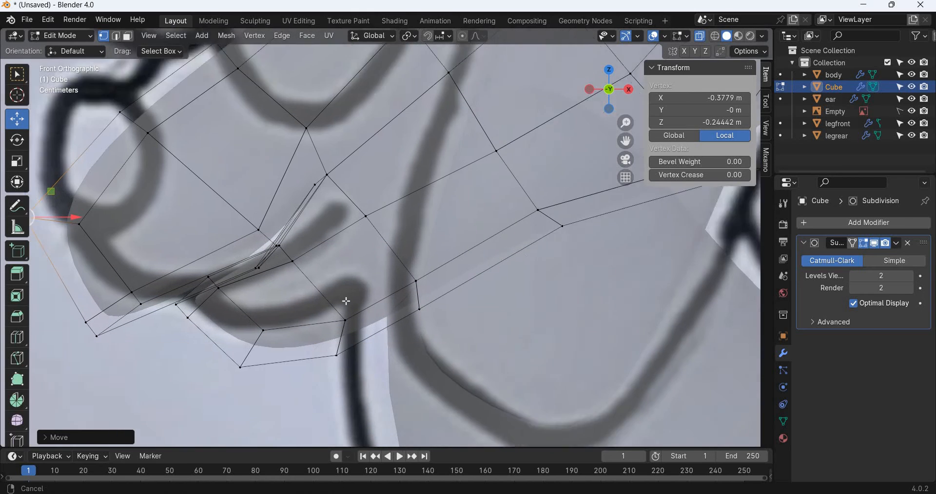
shift+middle_drag(357, 356, 339, 312)
click(319, 312)
drag(319, 312, 332, 317)
click(403, 265)
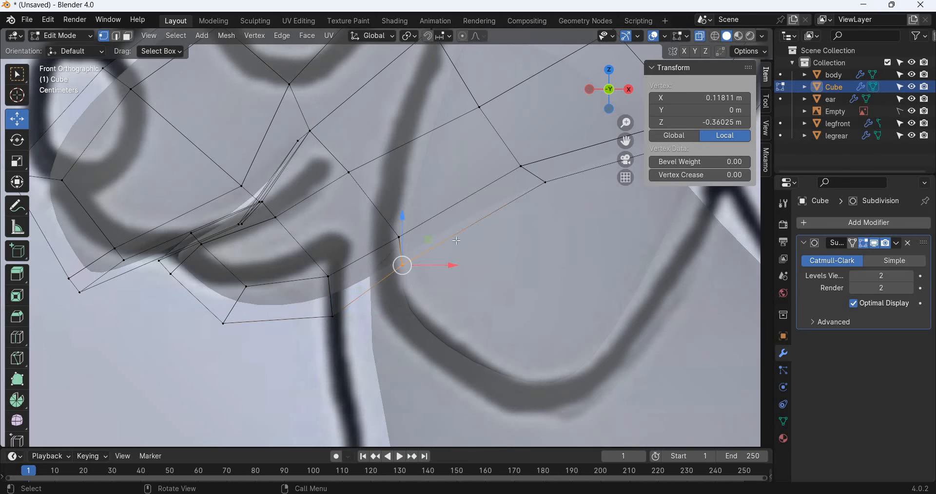
drag(428, 240, 443, 240)
Step: Move the next outer centreline vertex under the head down and forward to about X 0.28 m, Z -0.28 m
shift+middle_drag(570, 170, 456, 255)
click(434, 267)
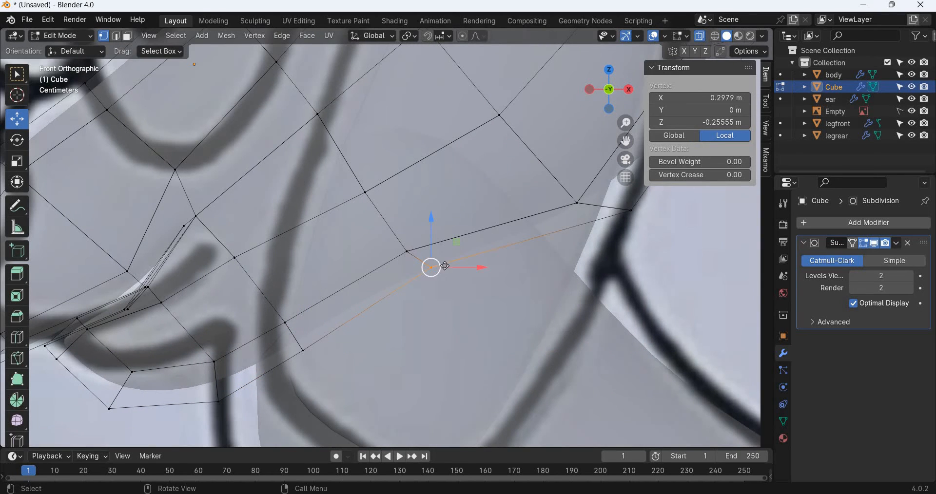
drag(447, 266, 437, 268)
shift+middle_drag(664, 170, 459, 274)
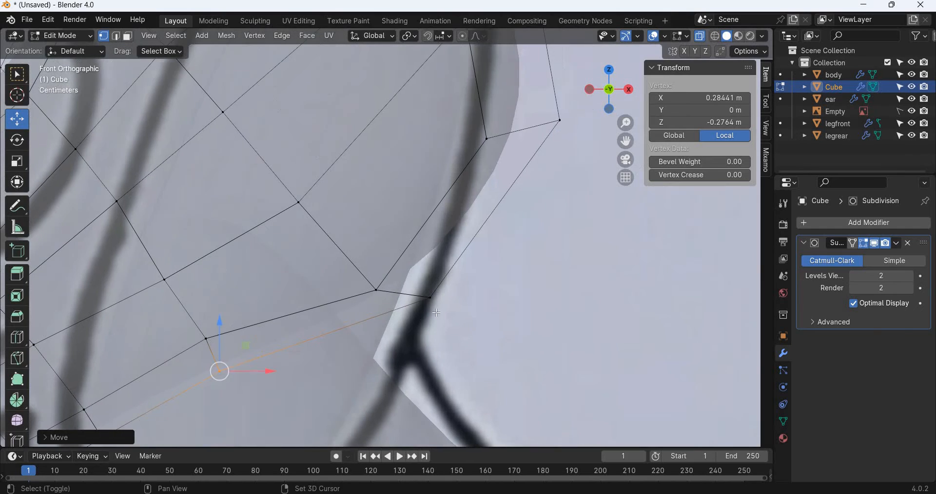
Step: Move the outer centreline vertices at the nape to about X 0.53 m, Z -0.23 m and at the back of the head to X 0.72 m, Z 0 m
click(443, 302)
drag(456, 273, 437, 308)
shift+middle_drag(581, 108, 468, 252)
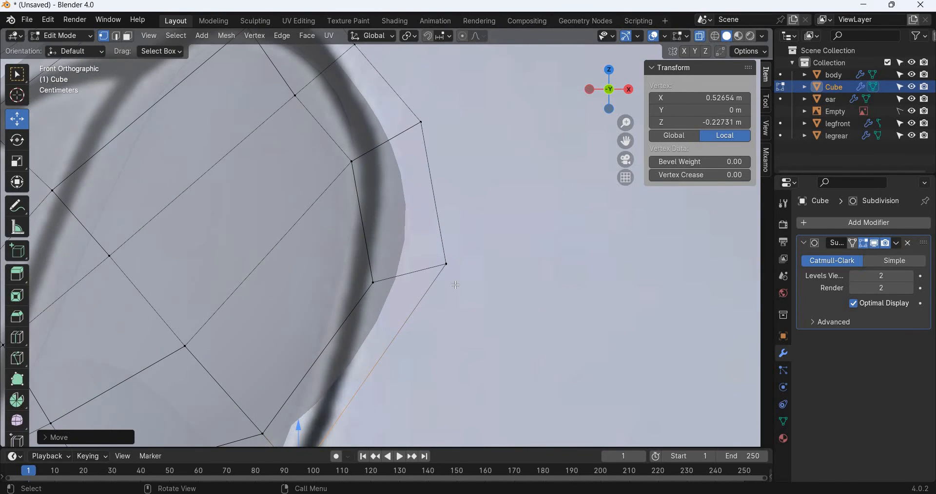
click(446, 264)
drag(476, 273, 479, 304)
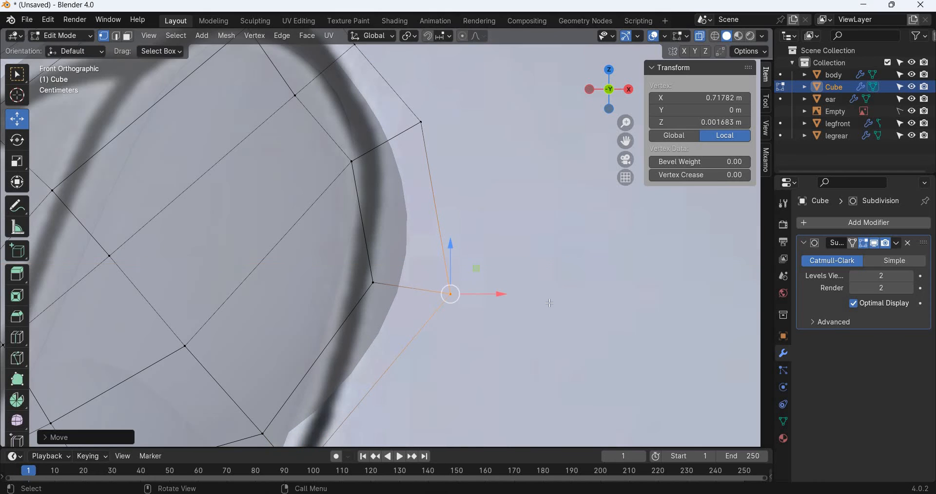
Step: Pull the vertices at the upper back of the skull outward, and shift the crown's centreline vertex to about X 0.28 m, Z 0.44 m
shift+middle_drag(481, 108, 510, 235)
scroll(511, 234, down, 2)
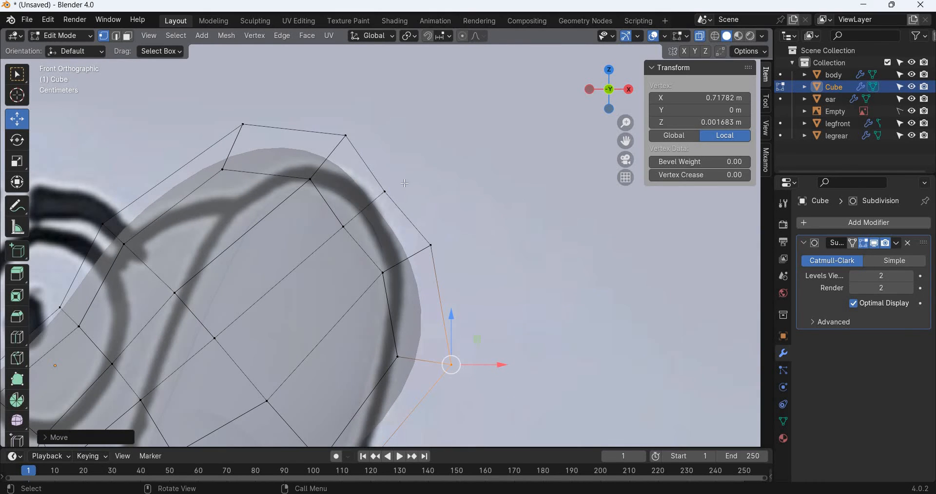
click(379, 204)
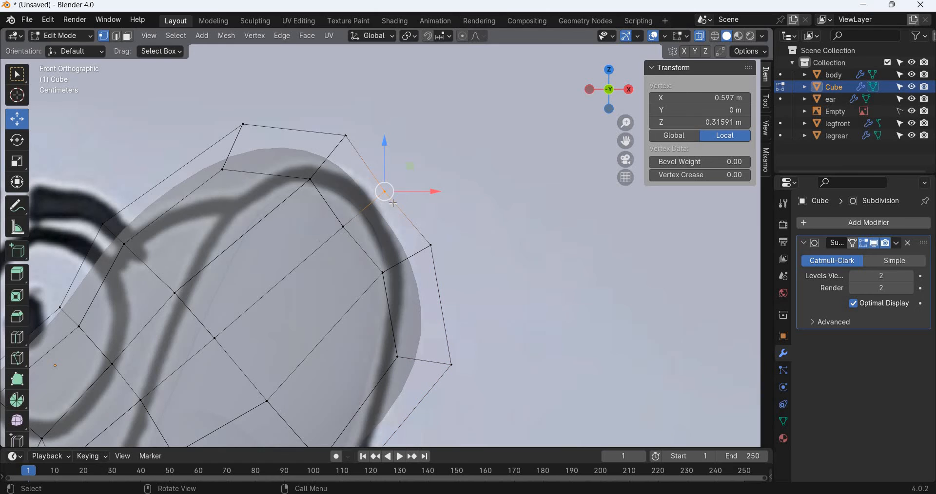
shift+click(344, 227)
drag(396, 189, 413, 172)
scroll(336, 171, down, 4)
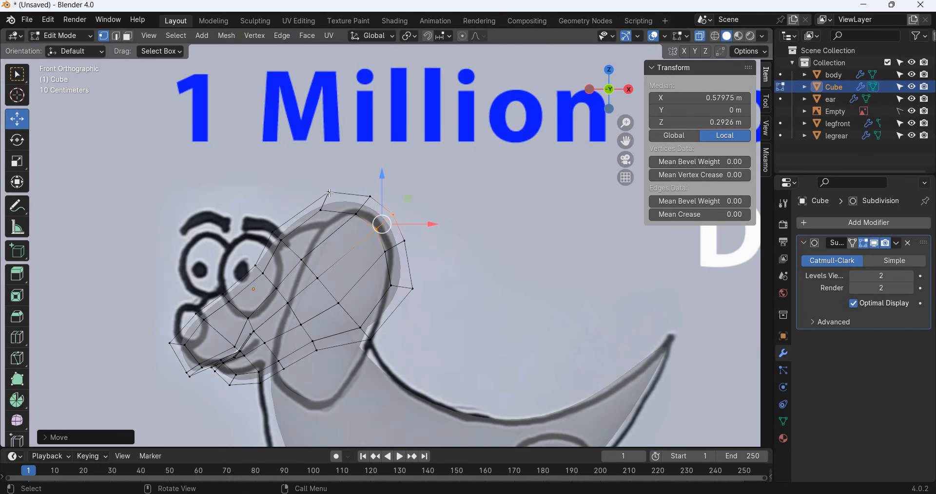
click(329, 193)
mouse_move(356, 167)
mouse_down()
mouse_move(336, 165)
mouse_move(340, 175)
mouse_up()
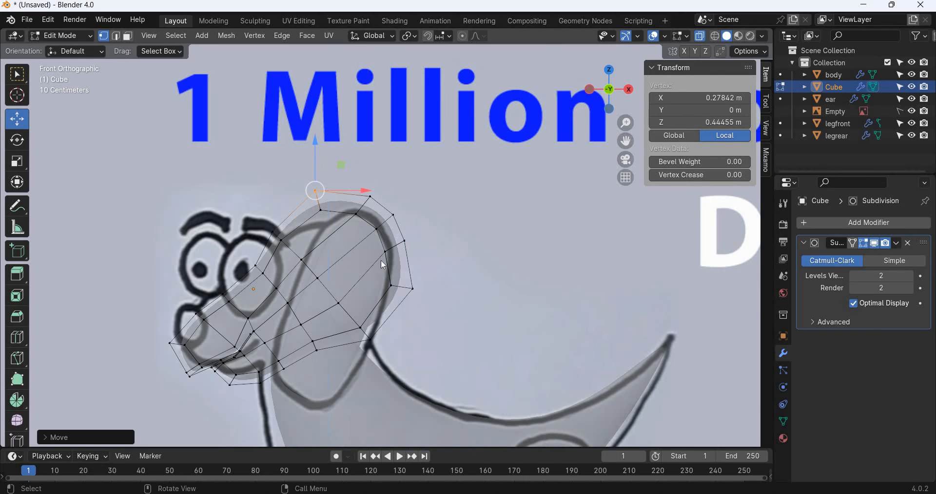
Step: Return to Object Mode, turn off X-ray display and examine the whole dog from the front
key(Tab)
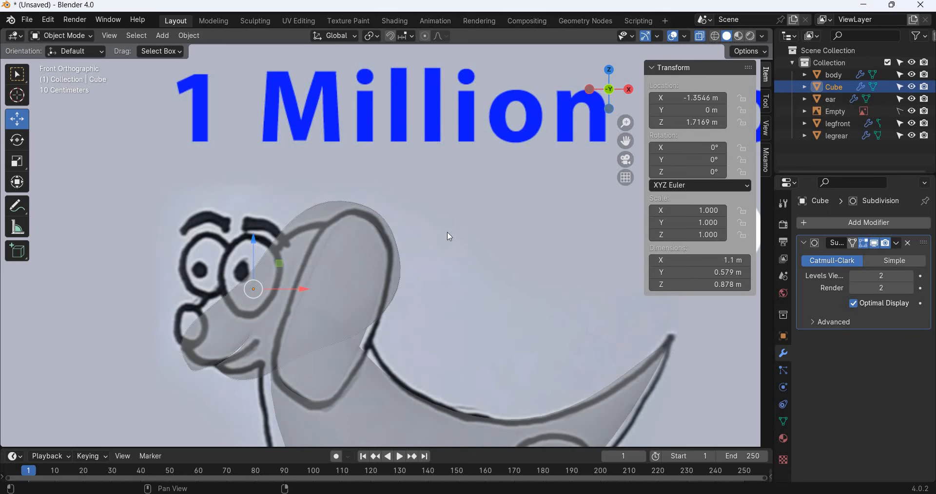
key(alt+z)
scroll(346, 338, down, 2)
middle_drag(363, 296, 338, 255)
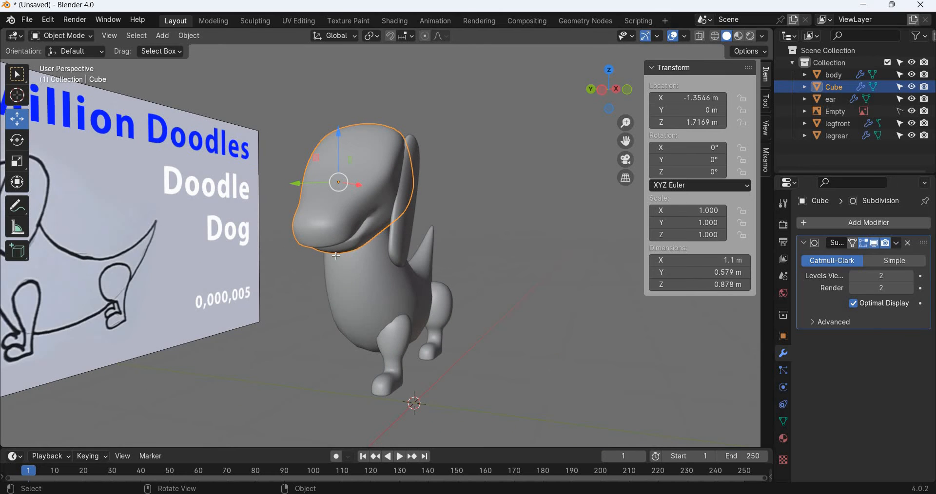
Step: Raise the head's centreline vertex at the nose tip to about Z -0.20 m
key(Tab)
scroll(294, 261, up, 3)
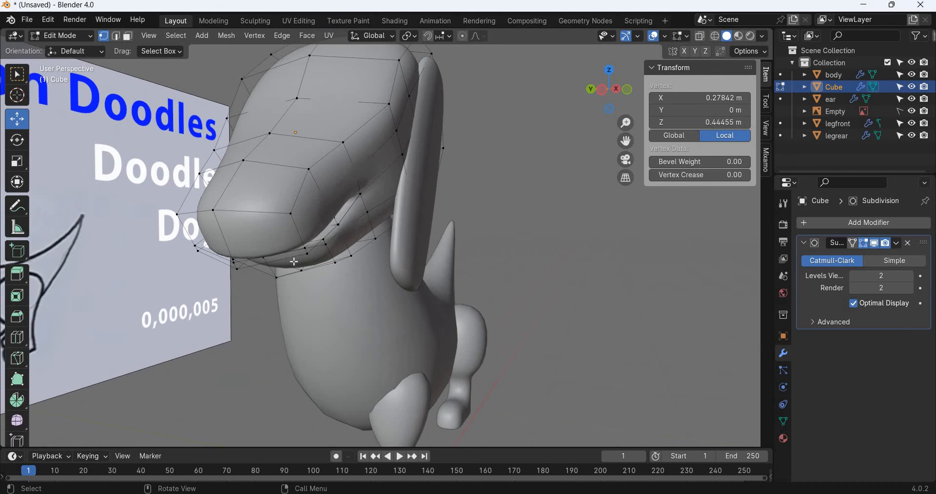
shift+middle_drag(311, 282, 396, 341)
click(320, 282)
drag(320, 232, 319, 221)
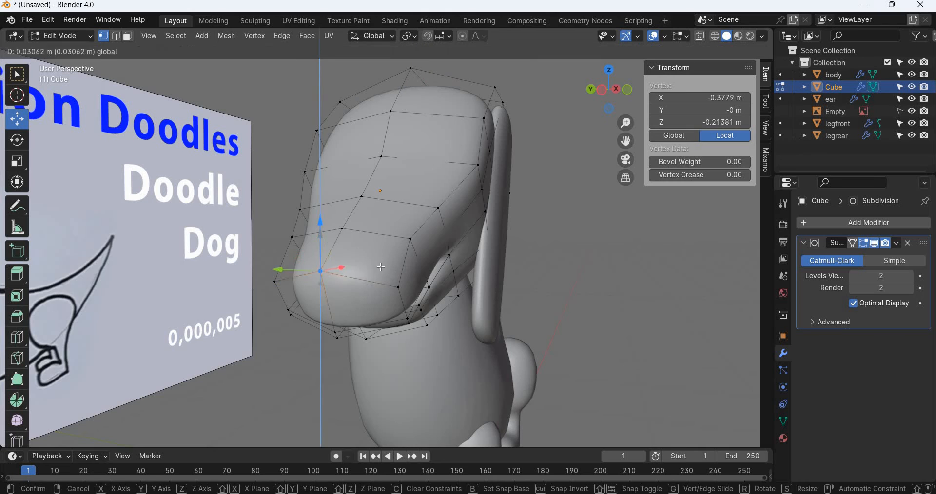
drag(381, 267, 381, 263)
middle_drag(381, 263, 263, 183)
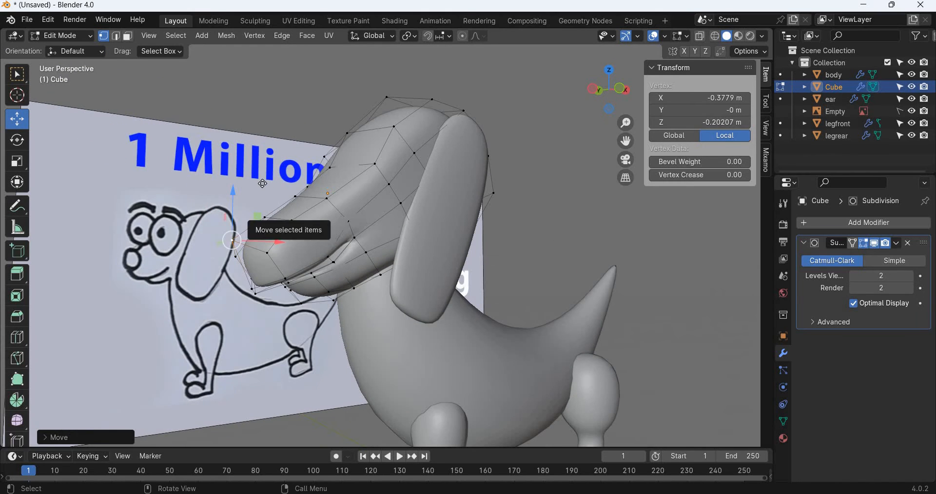
Step: Raise the centreline vertices along the bridge of the snout, with the one beside the larger eye at about Z 0.15 m
click(265, 217)
drag(265, 168, 295, 142)
click(294, 197)
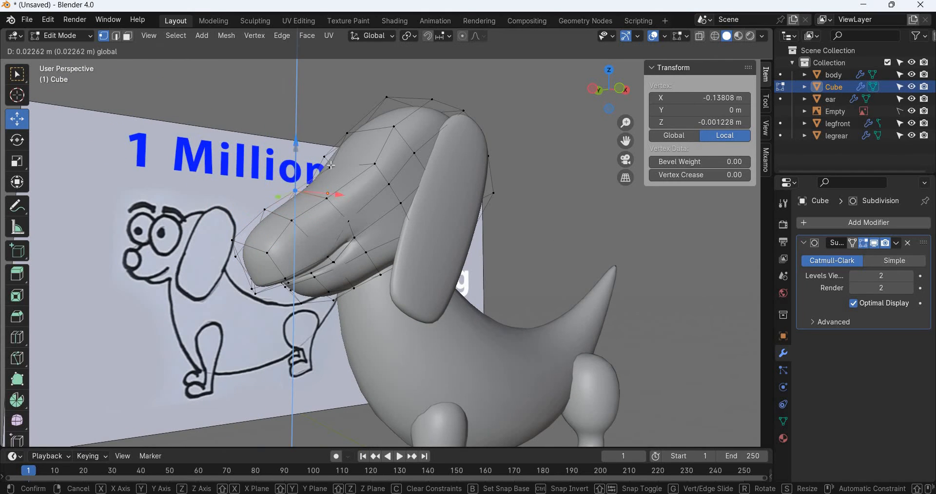
drag(331, 165, 332, 167)
click(330, 168)
drag(331, 127, 330, 120)
Step: Adjust the centreline vertices at the brow to about X 0.06 m, Z 0.30 m and on the snout bridge to X -0.16 m, Z 0.03 m
middle_drag(331, 120, 349, 220)
scroll(349, 220, up, 2)
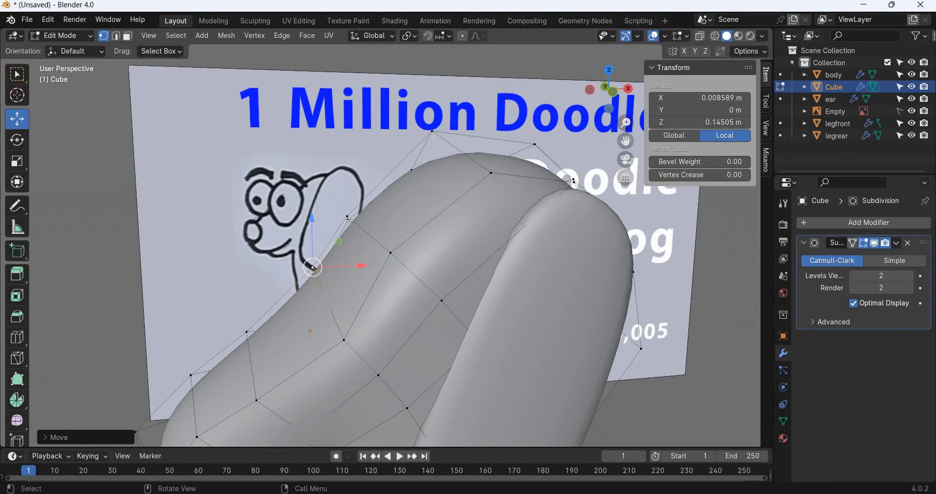
drag(339, 242, 361, 172)
drag(401, 219, 390, 202)
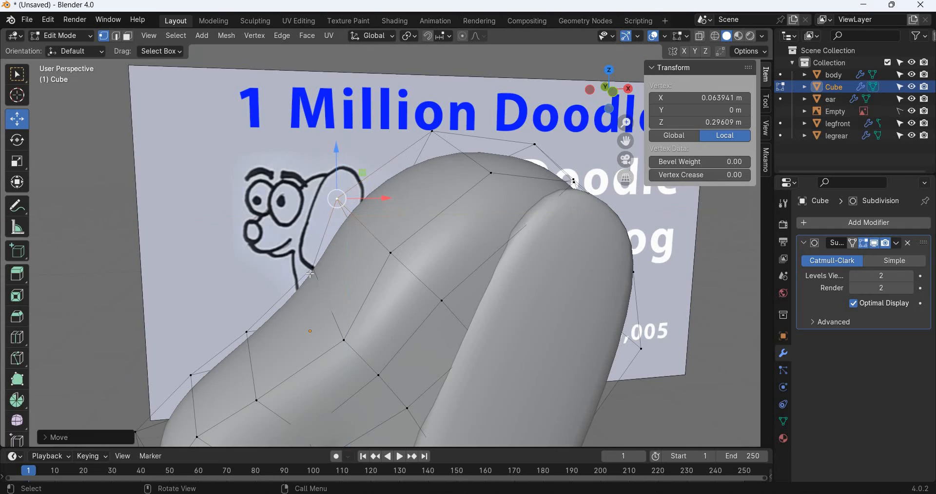
drag(336, 244, 246, 334)
middle_drag(246, 334, 372, 248)
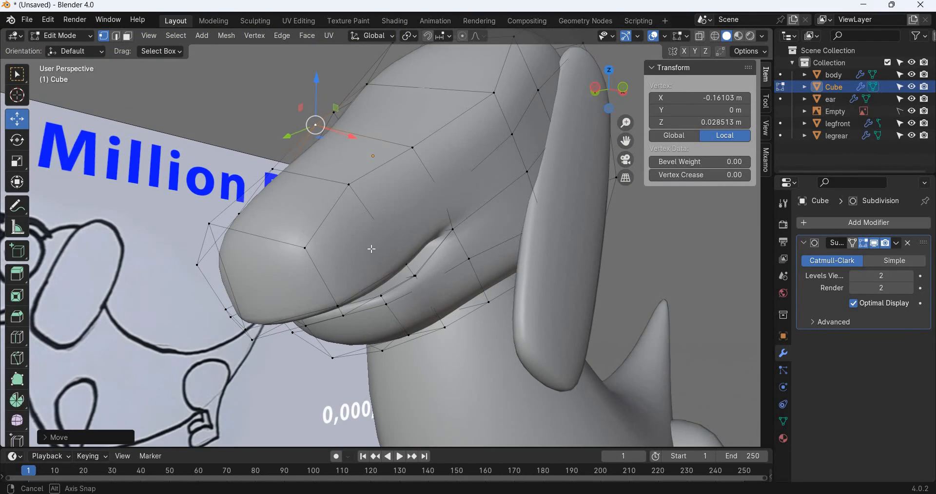
Step: Move the edge loops running along the upper sides of the head inward, with the far one at about Y 0.19 m
alt+click(304, 246)
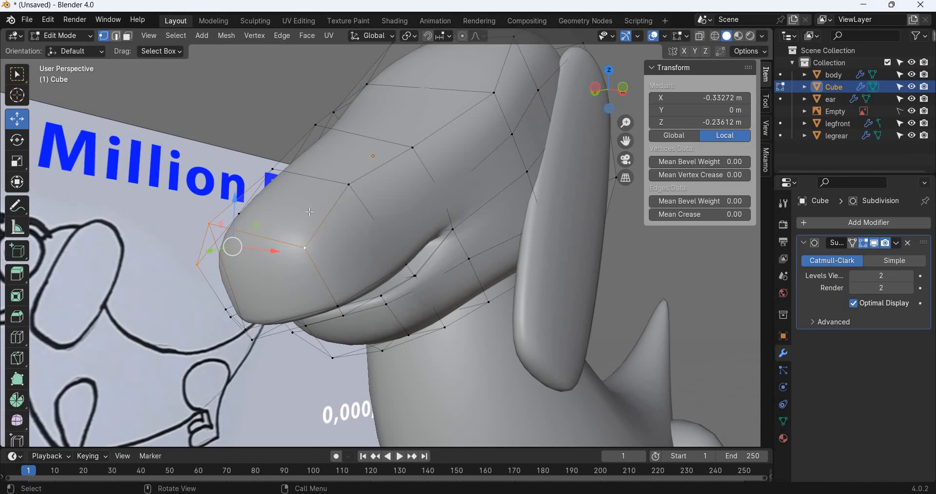
key(2)
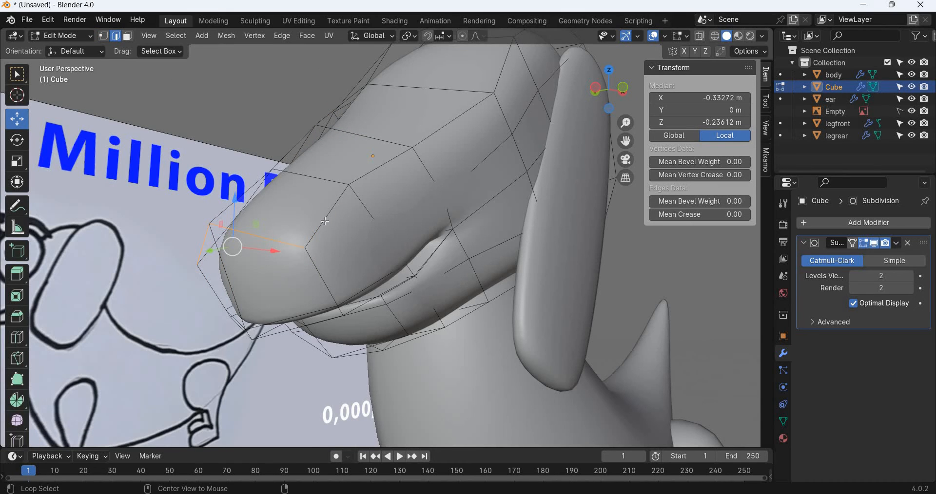
alt+click(365, 217)
scroll(444, 218, down, 3)
middle_drag(442, 220, 437, 206)
drag(413, 199, 343, 211)
alt+click(341, 211)
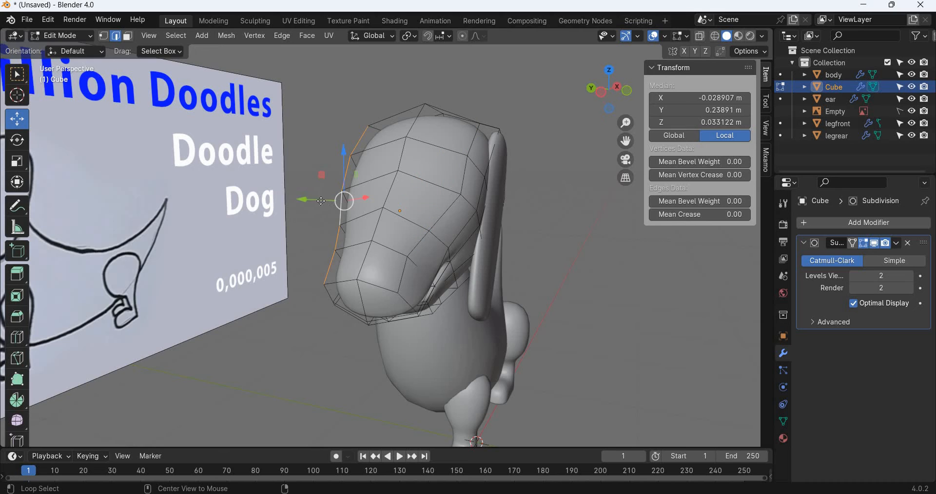
drag(321, 200, 333, 201)
middle_drag(408, 215, 445, 267)
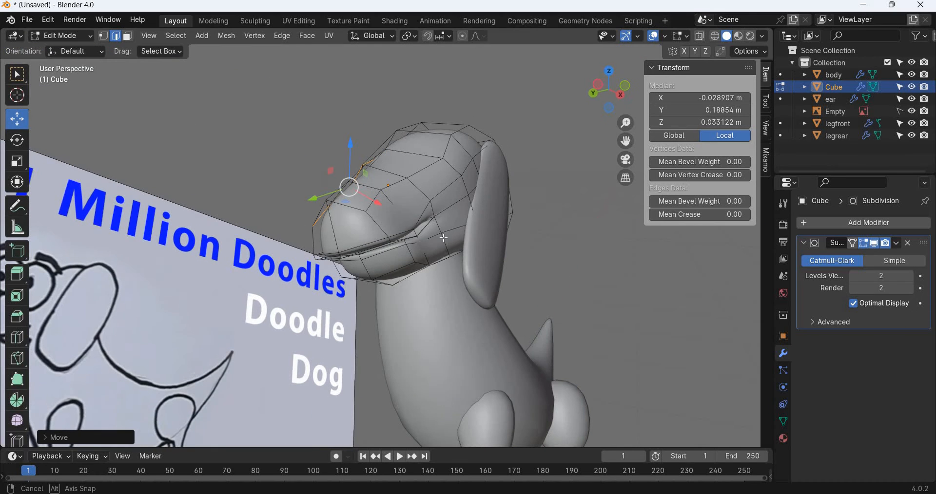
Step: Move the lower edge loops behind the jaw inward on both sides of the head, with the far one at about Y 0.19 m
middle_drag(453, 210, 484, 211)
alt+click(481, 242)
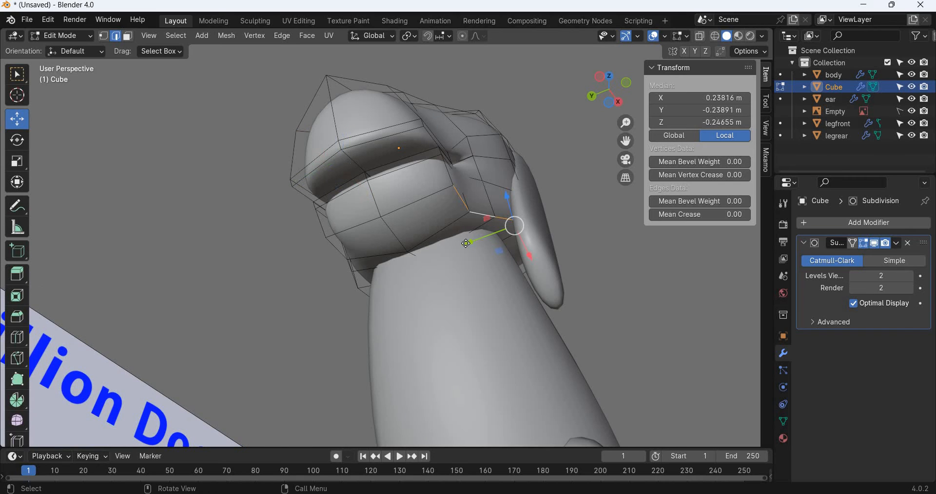
drag(472, 240, 398, 234)
middle_drag(398, 234, 354, 264)
alt+click(324, 278)
mouse_move(324, 278)
mouse_down()
mouse_move(313, 278)
mouse_move(336, 275)
mouse_up()
middle_drag(411, 274, 349, 277)
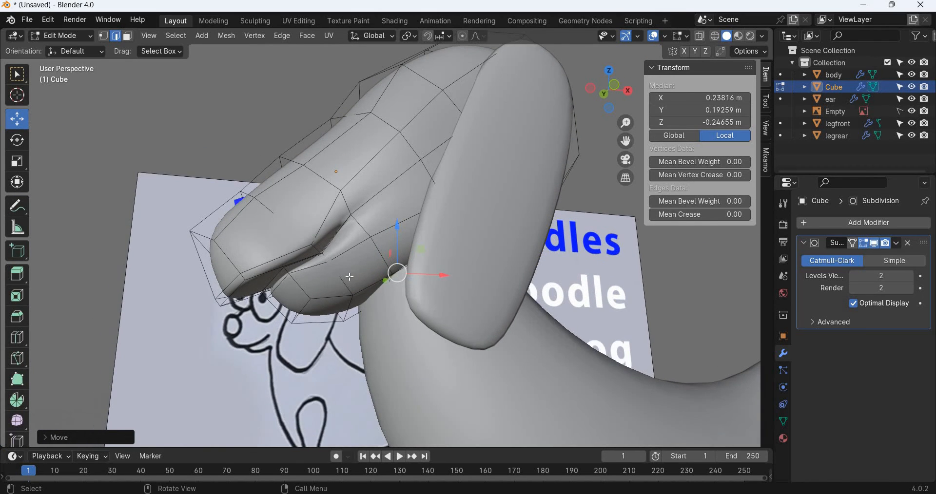
Step: Show the snout in front orthographic view with X-ray display on and vertex selection active
key(KP_1)
scroll(306, 303, up, 3)
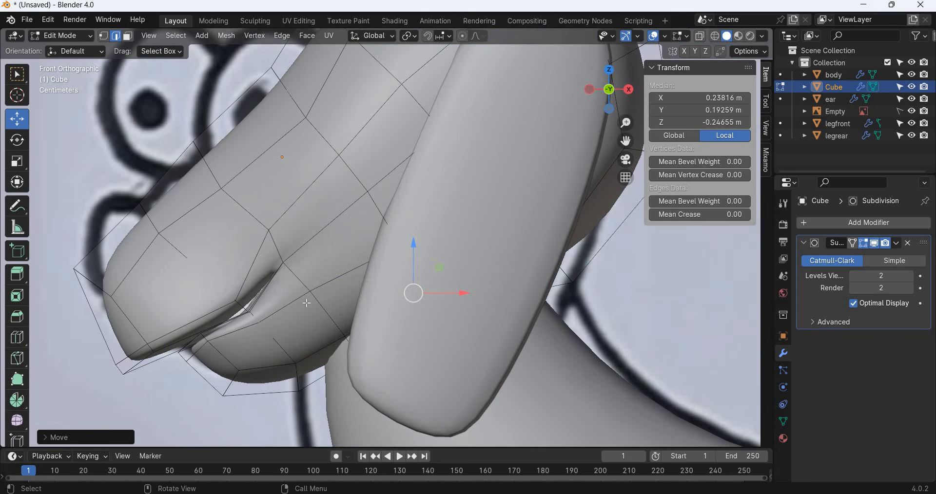
shift+middle_drag(367, 249, 374, 172)
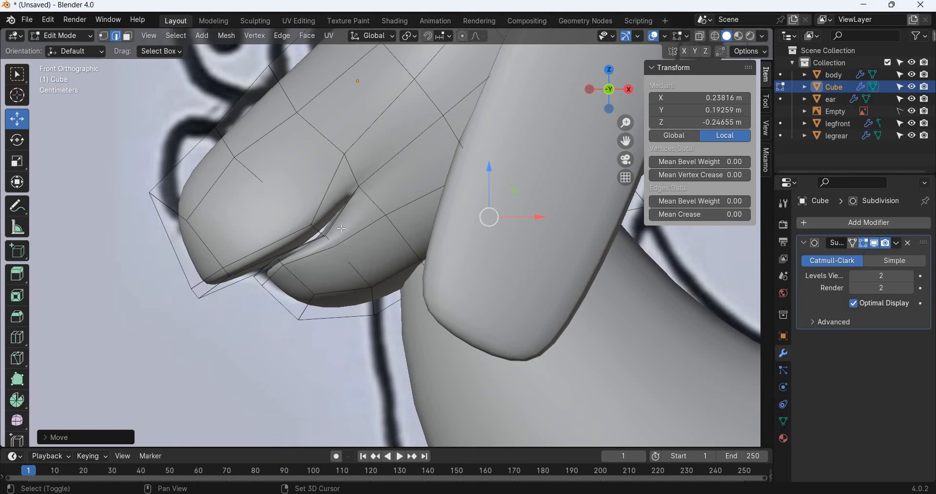
click(700, 38)
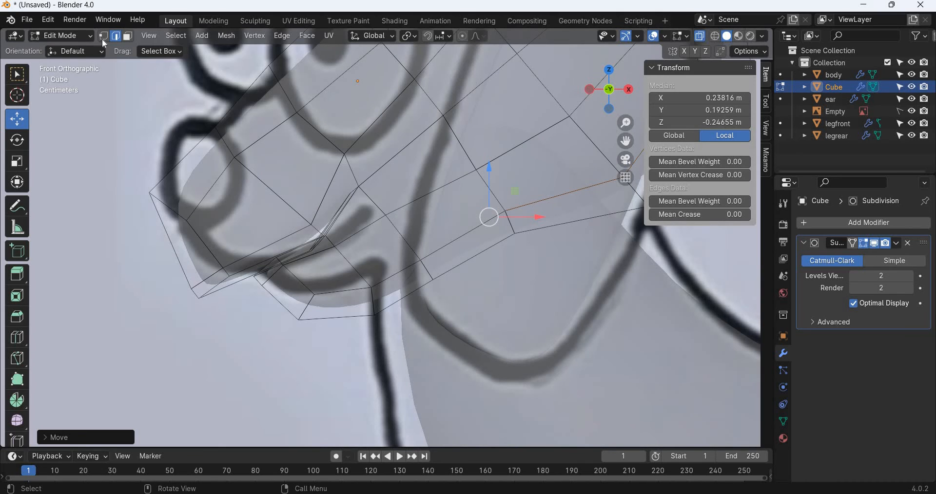
click(103, 36)
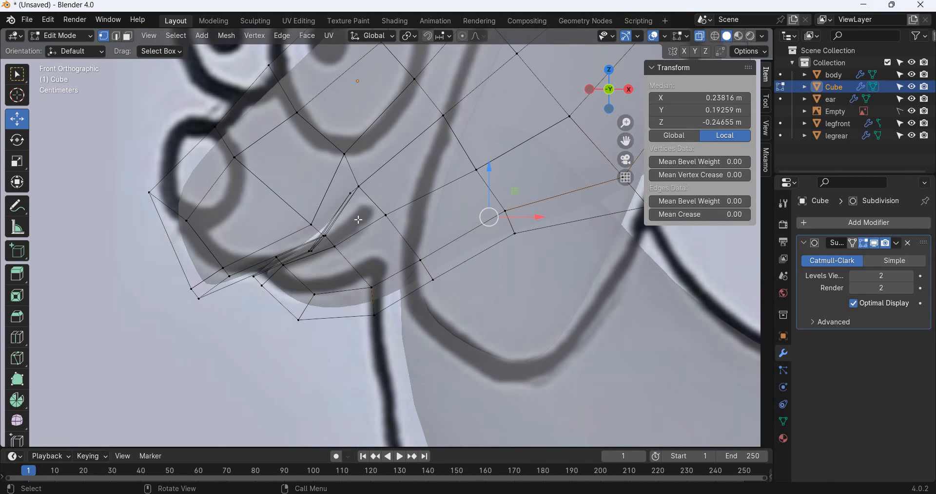
Step: Select the innermost vertex at the mouth corner and nudge it slightly back within the front view plane
scroll(358, 220, up, 3)
key(b)
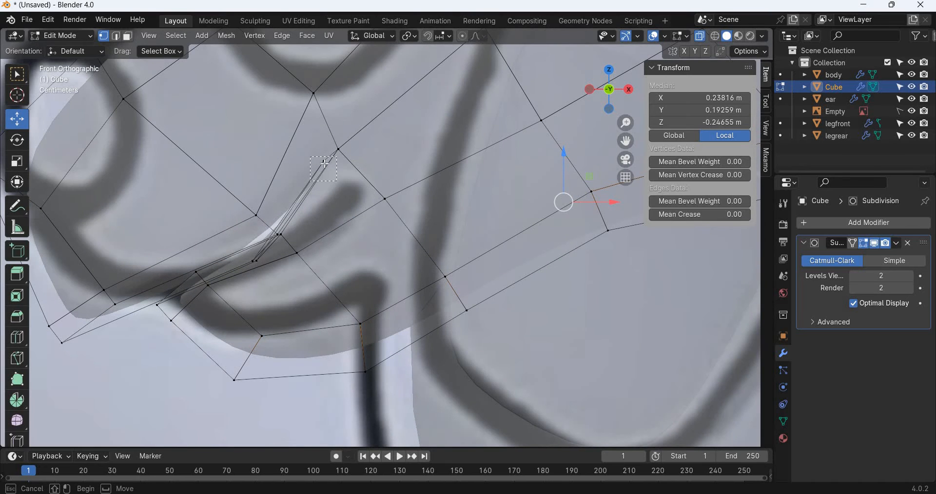
drag(310, 157, 333, 170)
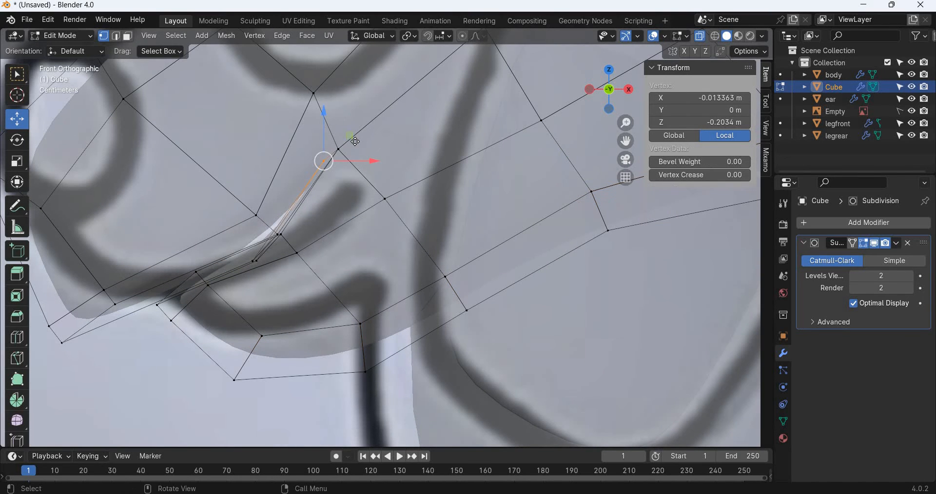
key(g)
key(x)
click(399, 322)
Step: Raise the outer vertices at the mouth corner toward the lower rim of the larger eye
shift+middle_drag(385, 240, 379, 339)
key(b)
drag(327, 265, 363, 224)
key(g)
key(shift+y)
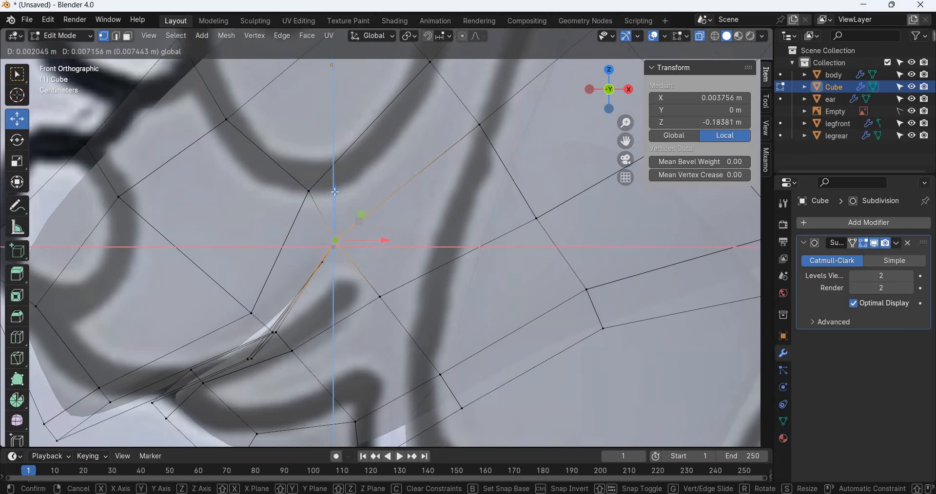
click(335, 165)
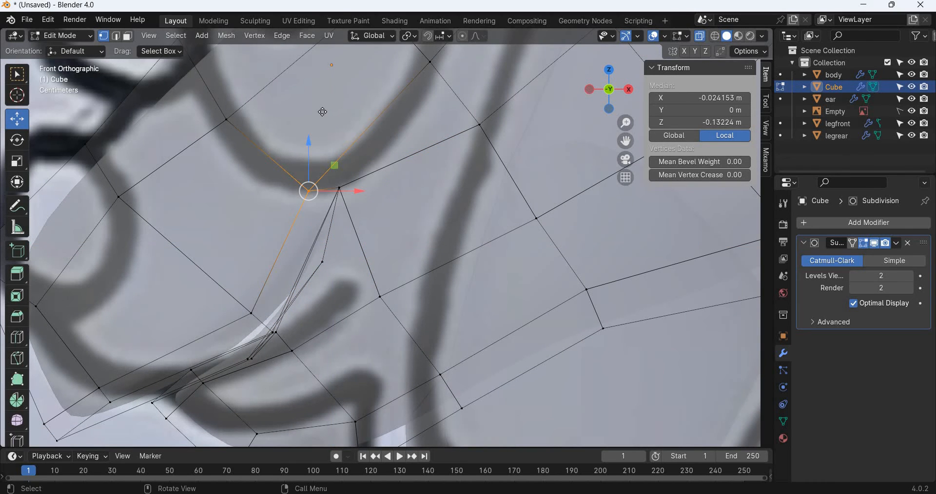
Step: Move the two vertex pairs above the mouth corner to about X -0.04 m, Z -0.08 m and X -0.09 m, Z -0.03 m
key(g)
key(shift+y)
click(241, 100)
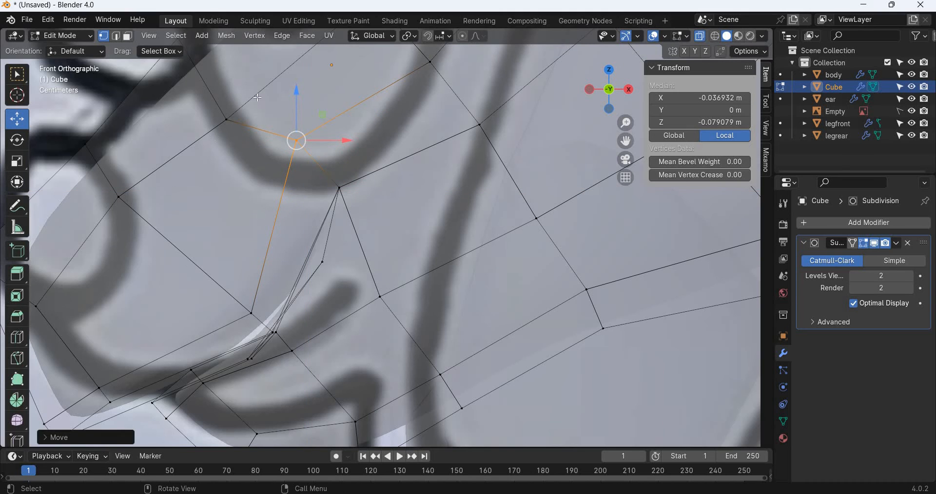
key(g)
key(shift+y)
click(206, 47)
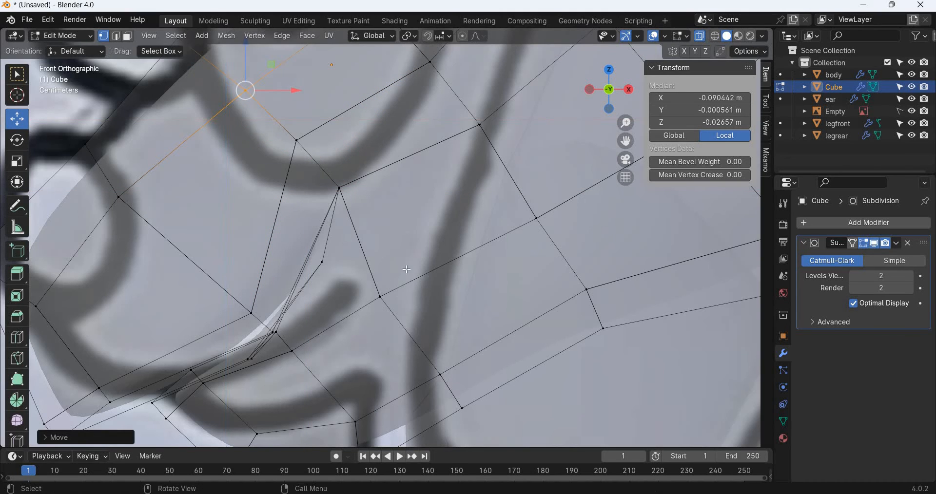
Step: Shift the cheek vertices behind the mouth to about X 0.08 m, Z -0.24 m, and those below to X 0.12 m, Z -0.32 m
click(380, 297)
key(g)
key(x)
click(457, 371)
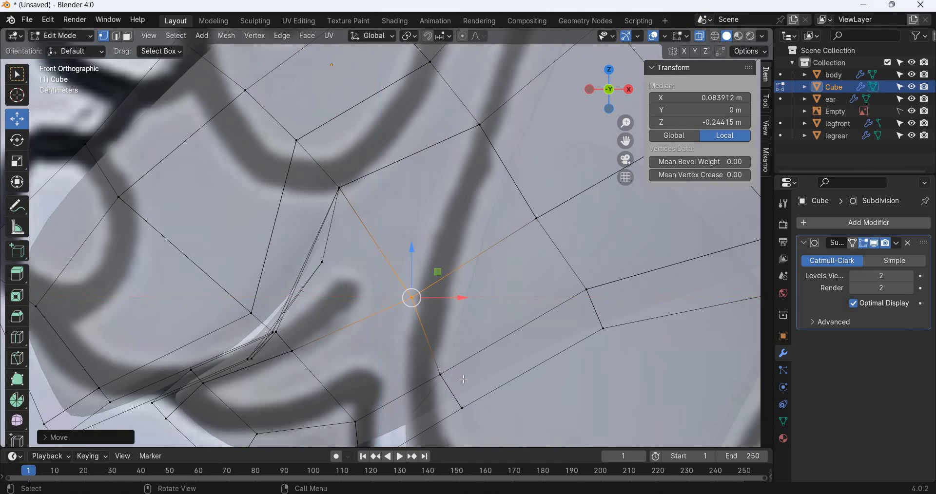
click(441, 376)
key(g)
key(x)
click(550, 257)
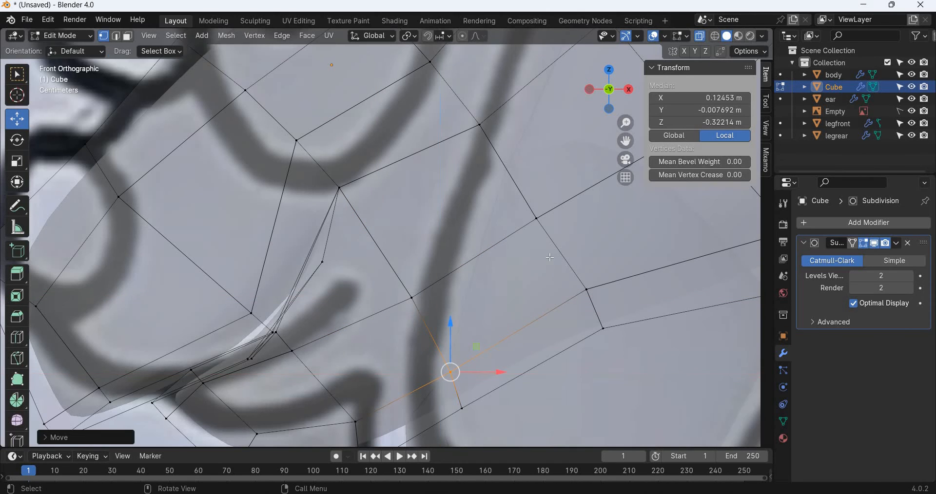
Step: Move the forehead centreline vertex near the top of the larger eye to about X -0.06 m, Z 0.15 m
scroll(550, 257, down, 2)
scroll(518, 244, down, 2)
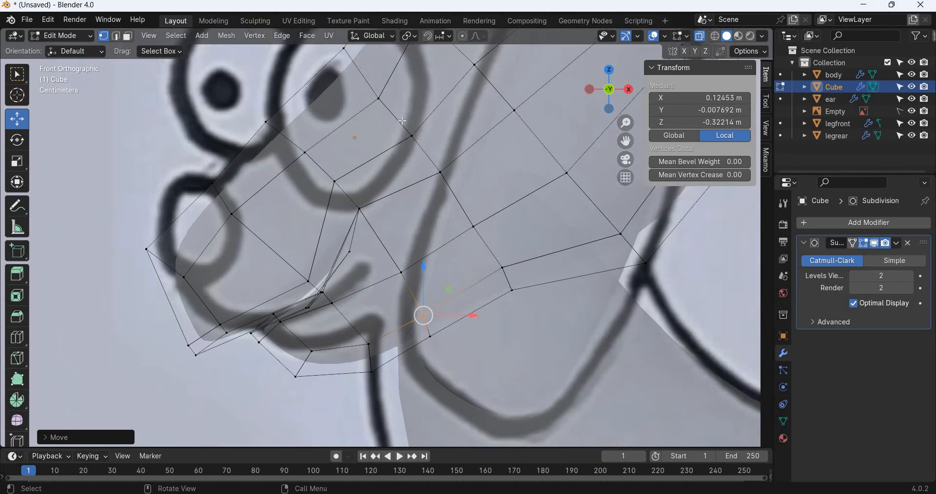
click(350, 80)
key(g)
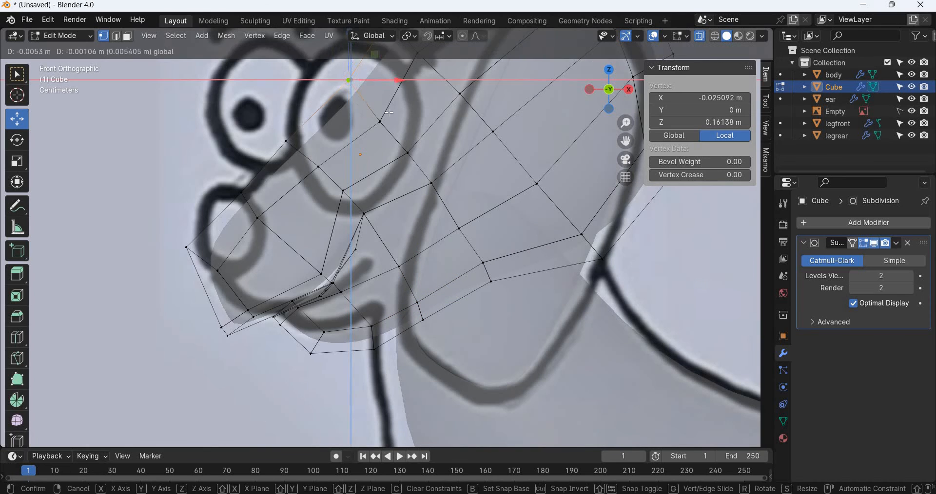
click(344, 100)
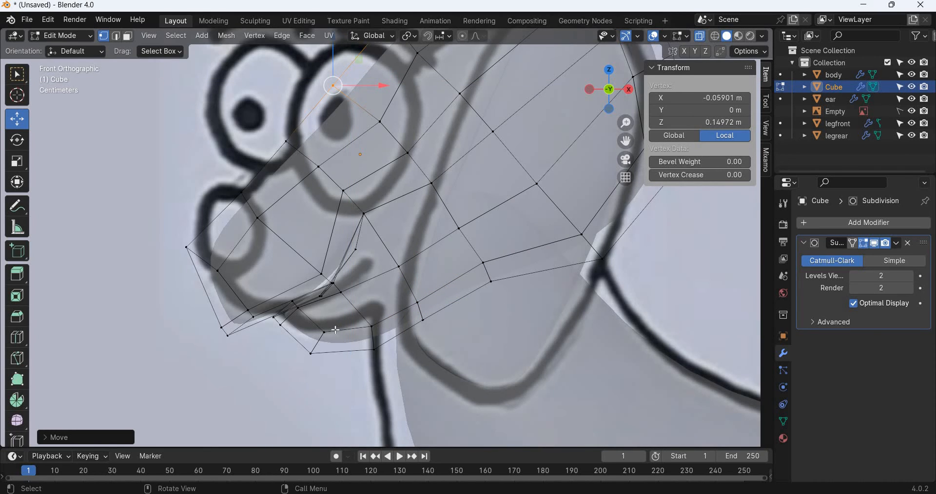
Step: Turn off X-ray and examine the smoothed mouth up close in perspective, checking the opening between the upper and lower lips
key(Tab)
key(KP_Decimal)
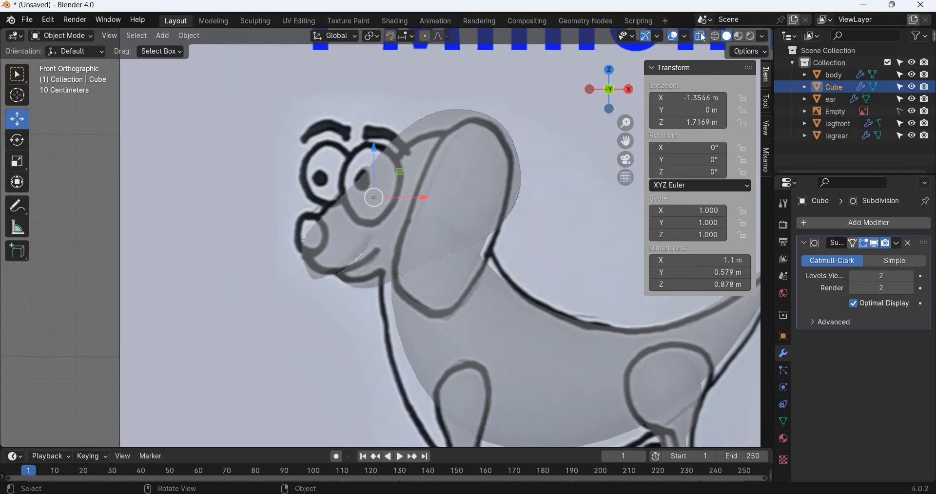
middle_drag(422, 297, 441, 292)
scroll(348, 277, up, 4)
scroll(351, 281, up, 2)
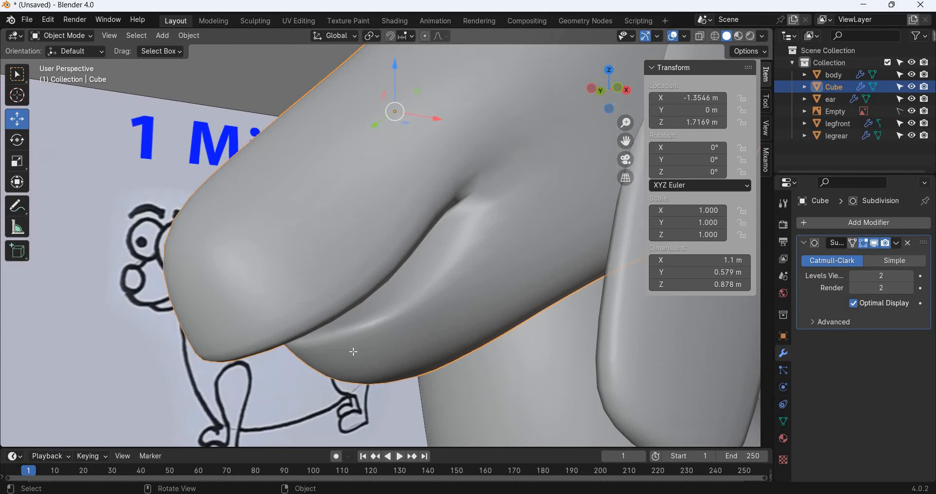
key(Tab)
middle_drag(337, 343, 252, 245)
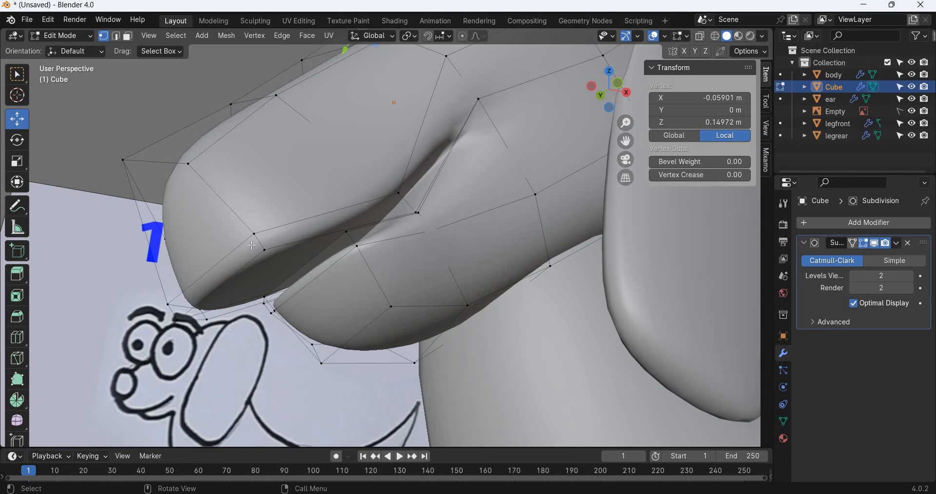
Step: Select the side and centreline upper-lip vertices at the snout tip and move them to about X -0.32 m, Z -0.31 m
click(254, 234)
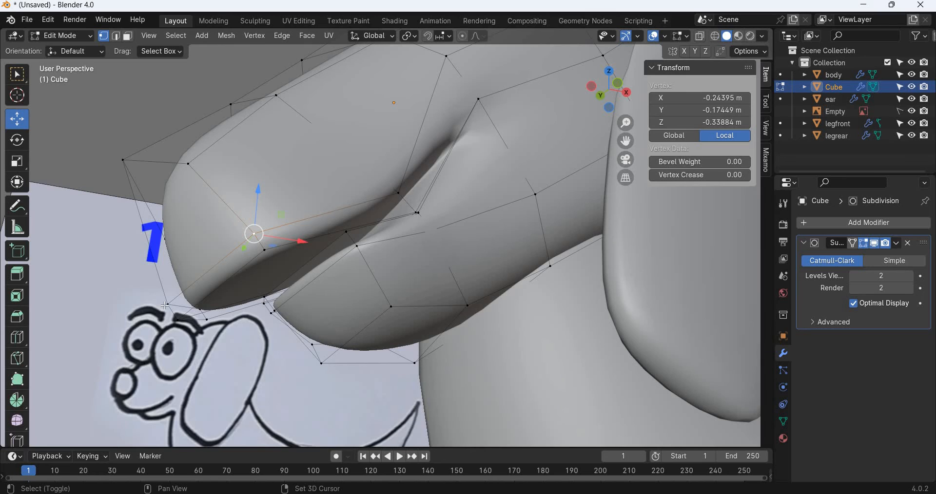
shift+click(246, 217)
key(g)
key(z)
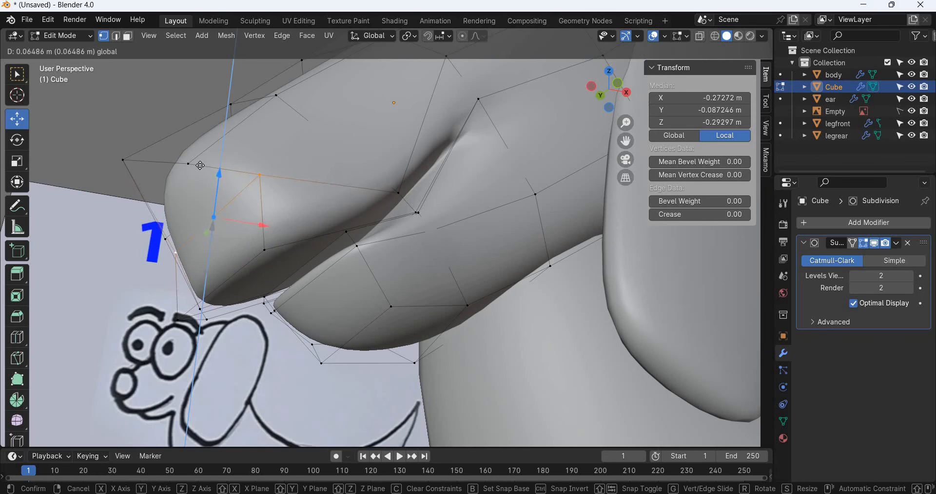
click(266, 223)
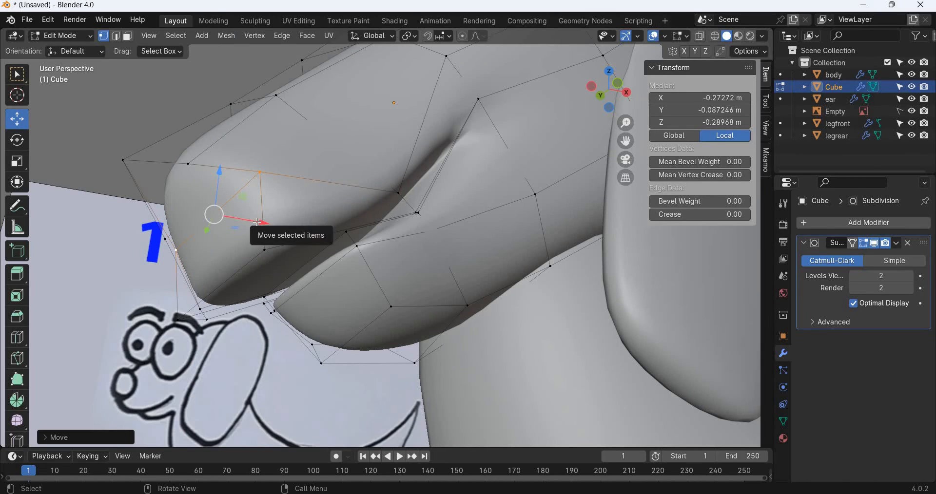
key(KP_1)
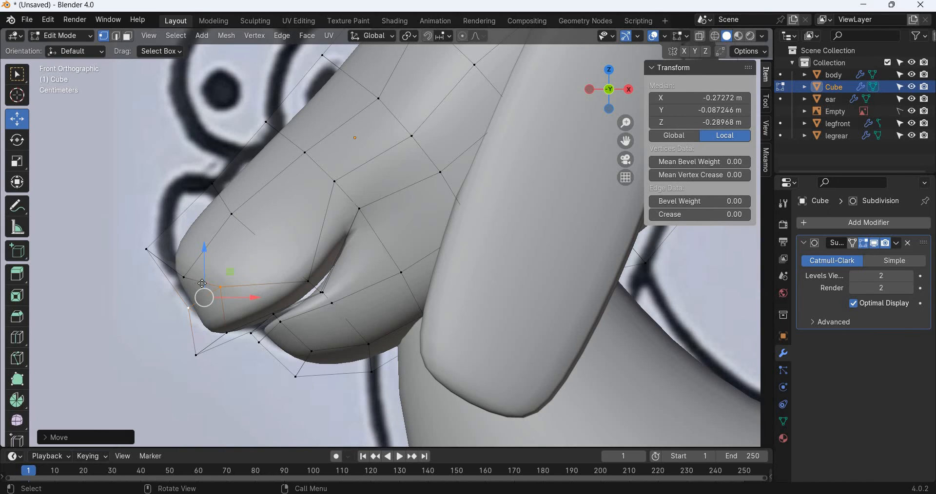
drag(230, 271, 204, 283)
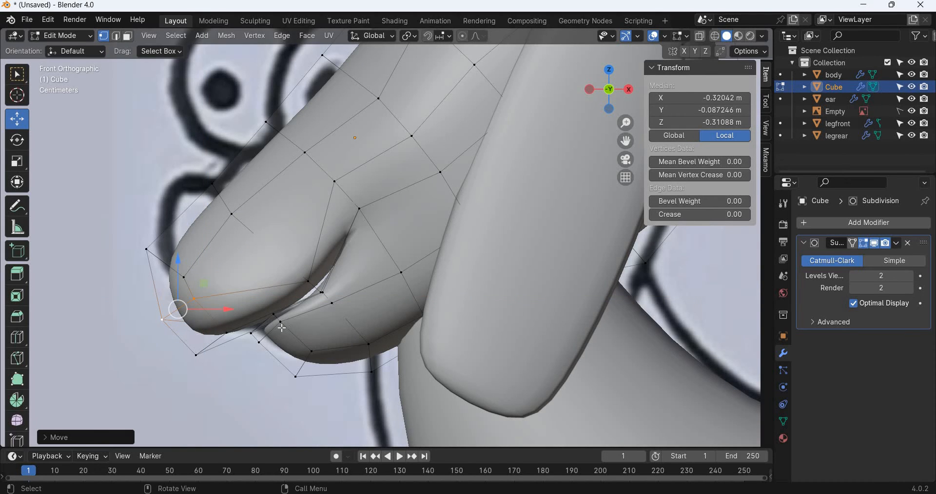
Step: Select the front lower-lip vertices on the centreline and both sides, and move them down and slightly back
click(280, 322)
shift+click(251, 334)
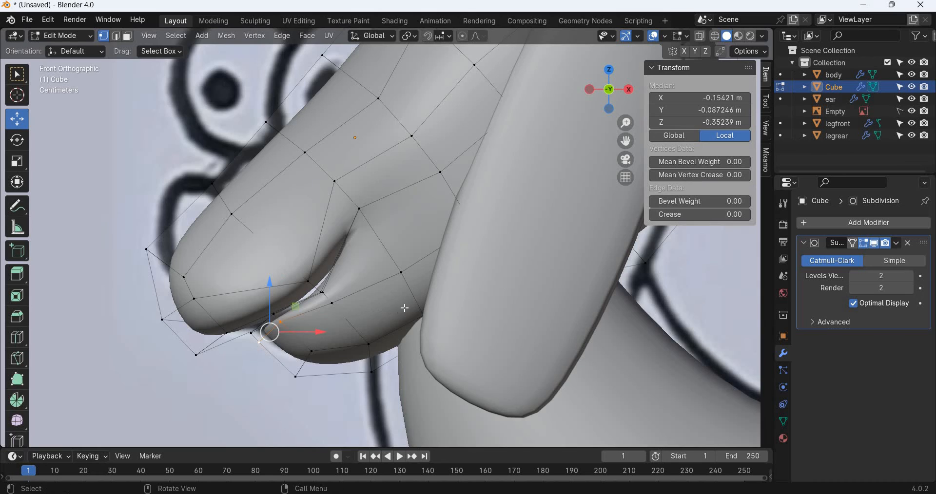
middle_drag(409, 309, 347, 302)
shift+click(322, 296)
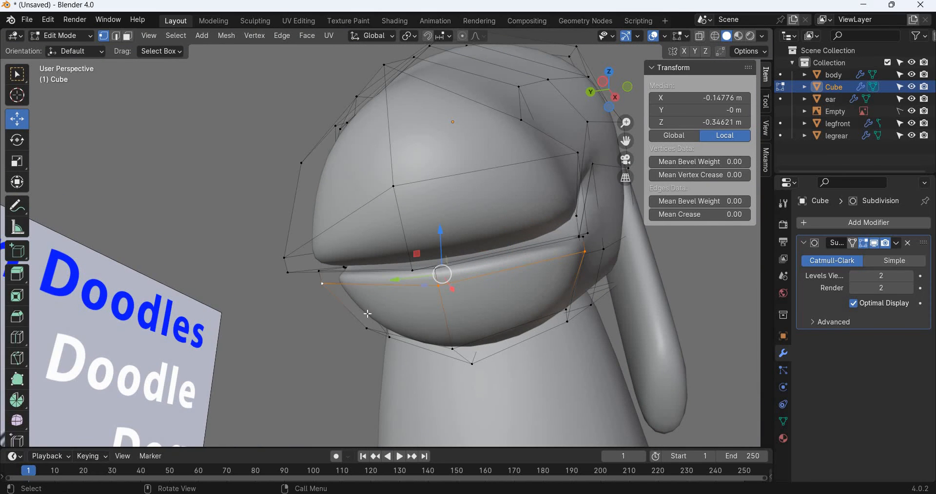
key(KP_1)
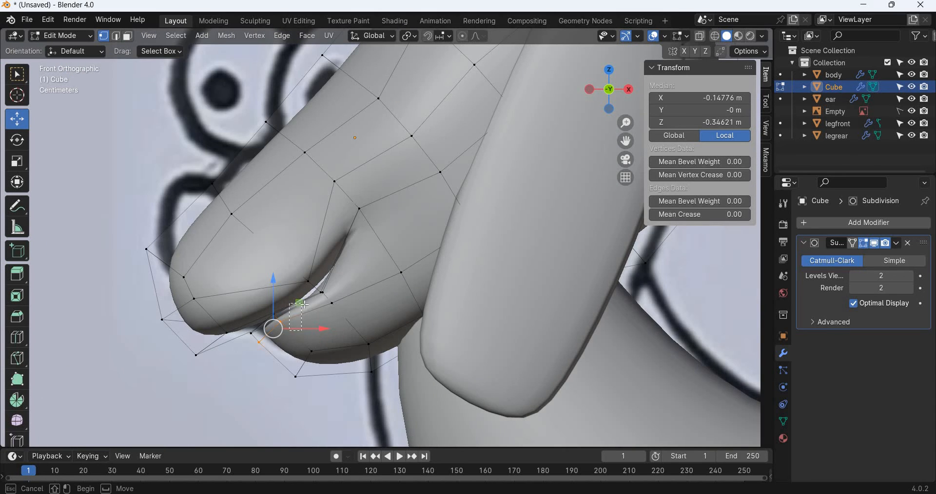
drag(305, 329, 324, 344)
Step: Using X-ray, move the chin vertices behind the front lower lip to about X -0.07 m, Z -0.42 m, and check the smoothed head
click(294, 395)
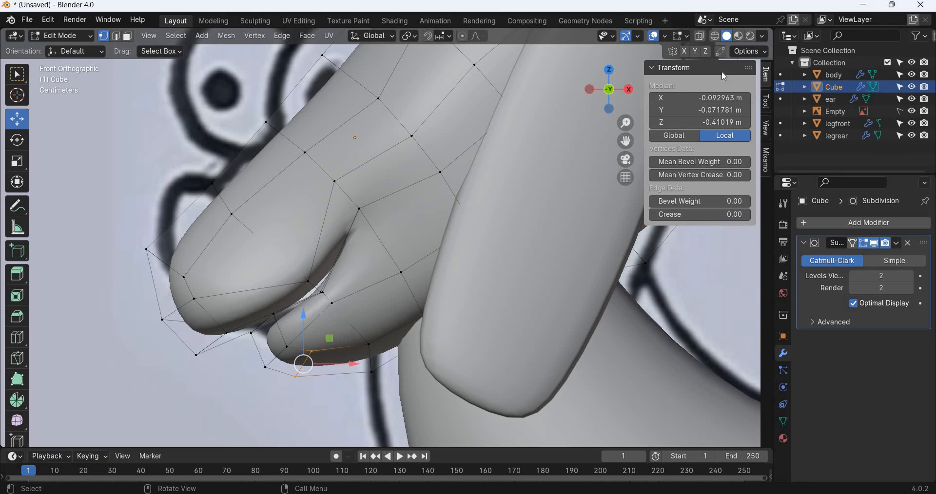
key(alt+z)
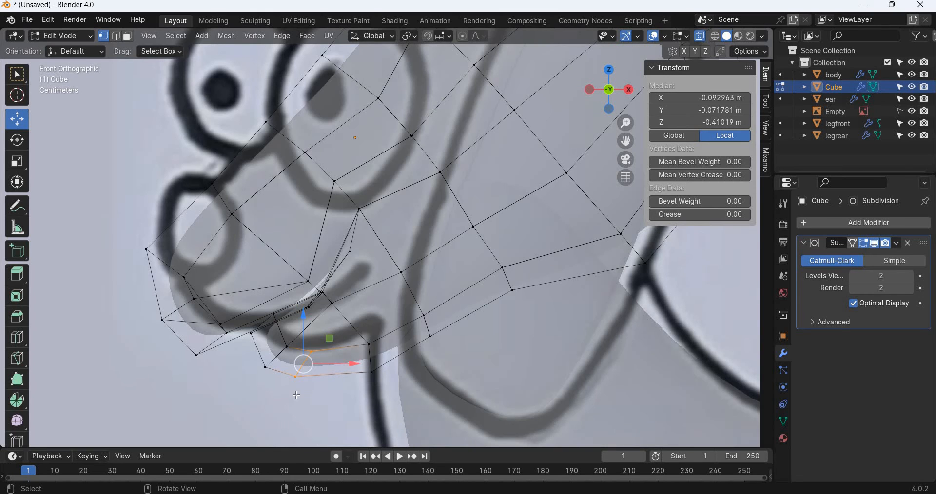
click(308, 388)
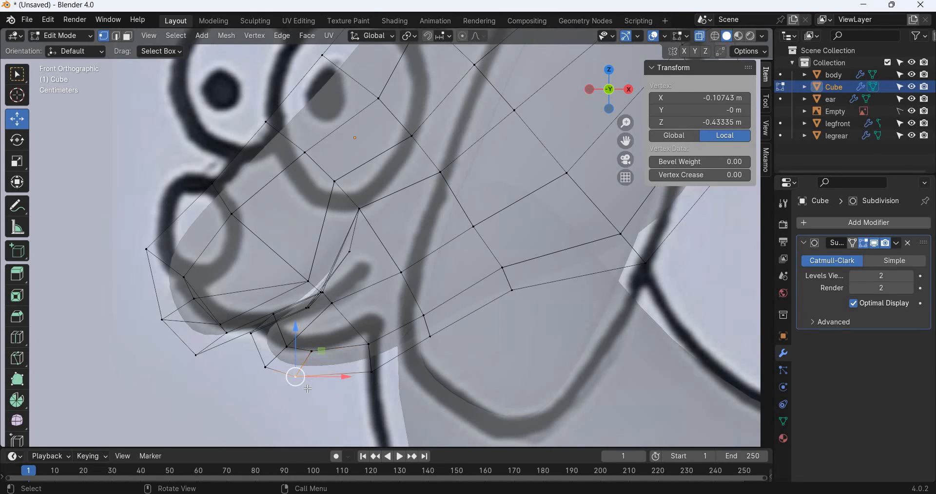
shift+click(346, 342)
drag(332, 334, 310, 316)
key(Tab)
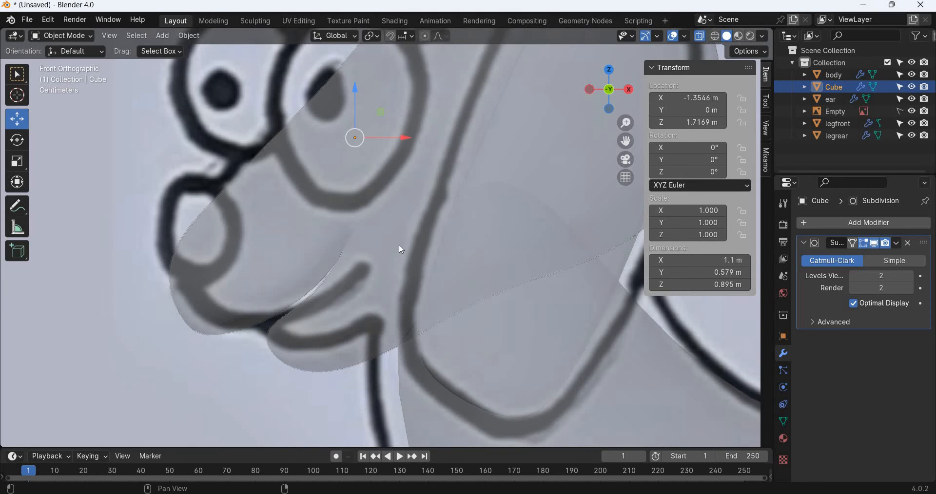
middle_drag(401, 250, 342, 243)
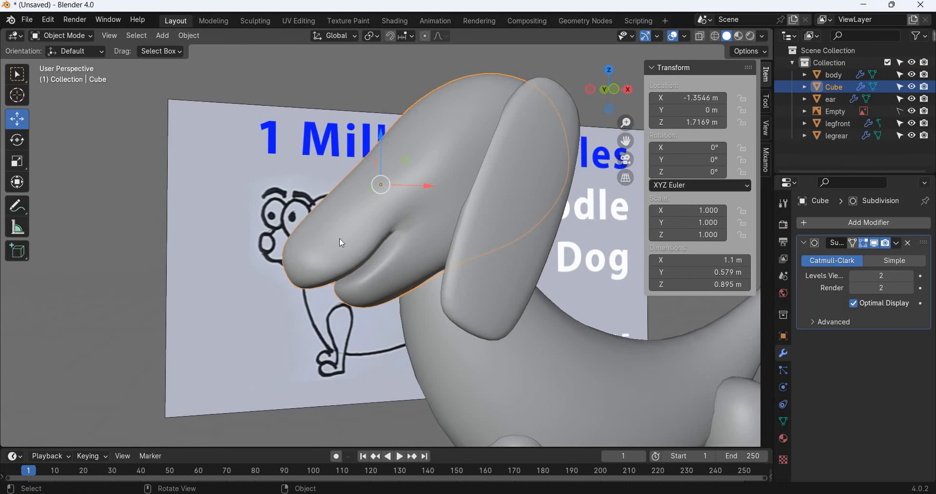
Step: Move the upper snout-tip vertices forward and up, and shift the muzzle-bridge vertices back to about X -0.08 m, Z -0.02 m
key(KP_1)
key(Tab)
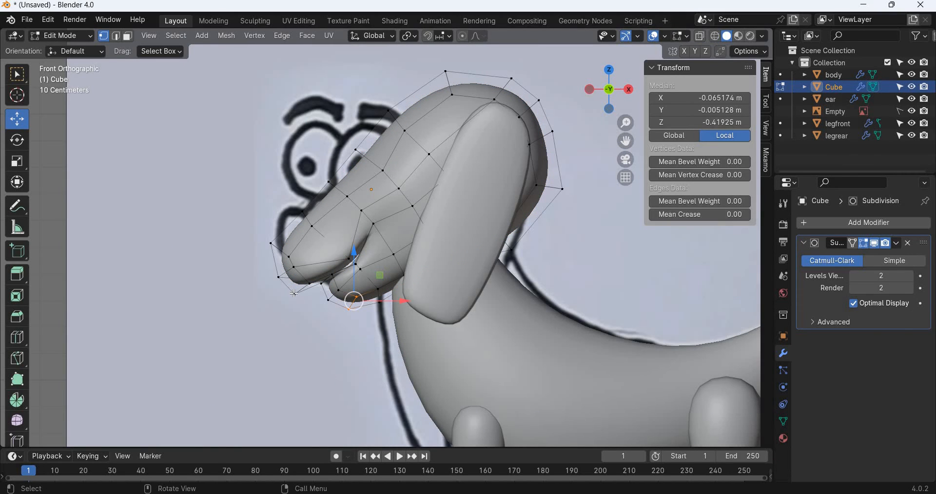
drag(296, 266, 242, 229)
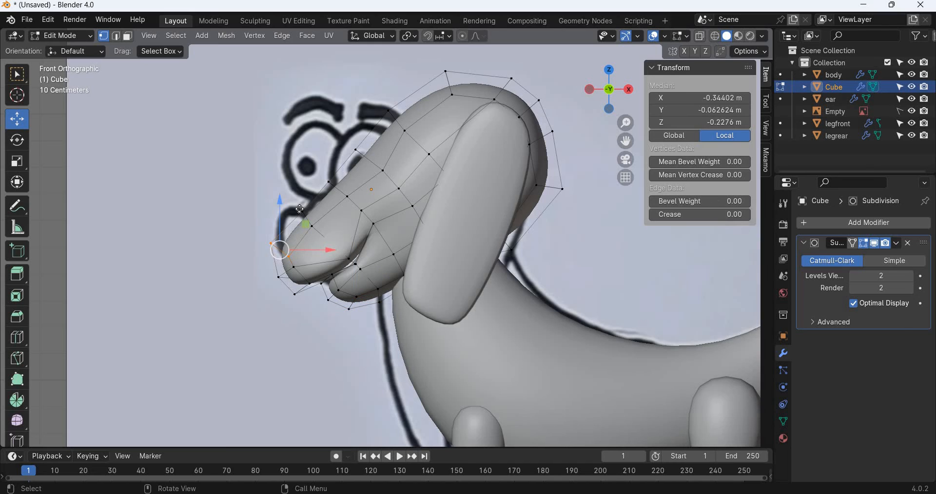
mouse_move(308, 223)
mouse_down()
mouse_move(285, 208)
mouse_move(322, 231)
mouse_up()
drag(332, 194, 312, 201)
drag(360, 163, 372, 169)
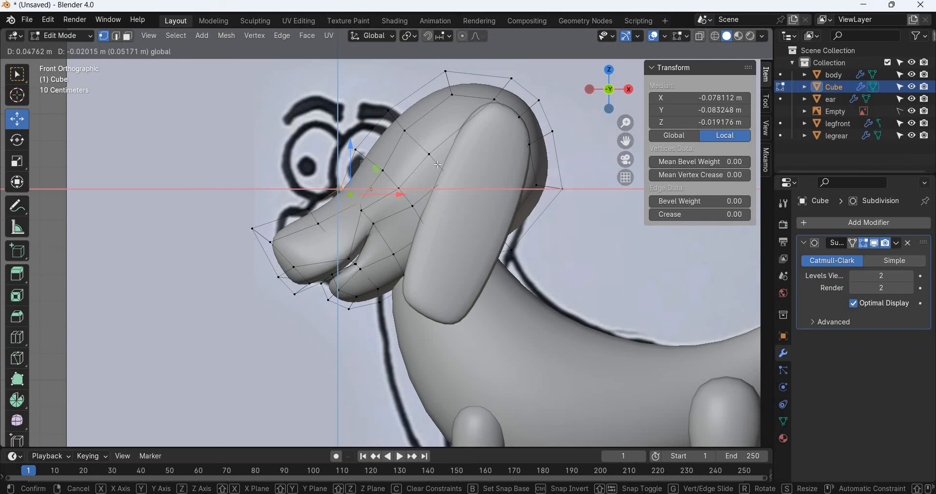
drag(438, 165, 439, 165)
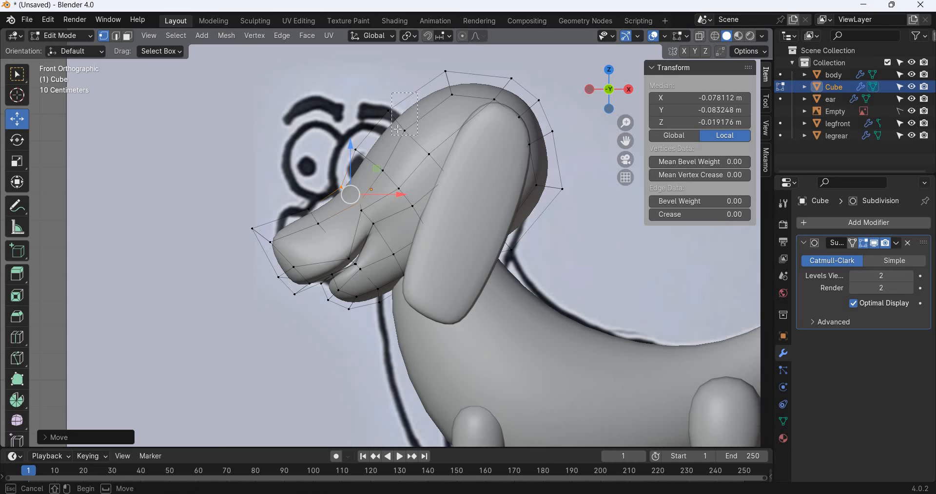
Step: Move the forehead vertices to about X 0.06 m, Z 0.29 m and the crown vertices to about X 0.31 m, Z 0.44 m
drag(385, 134, 404, 70)
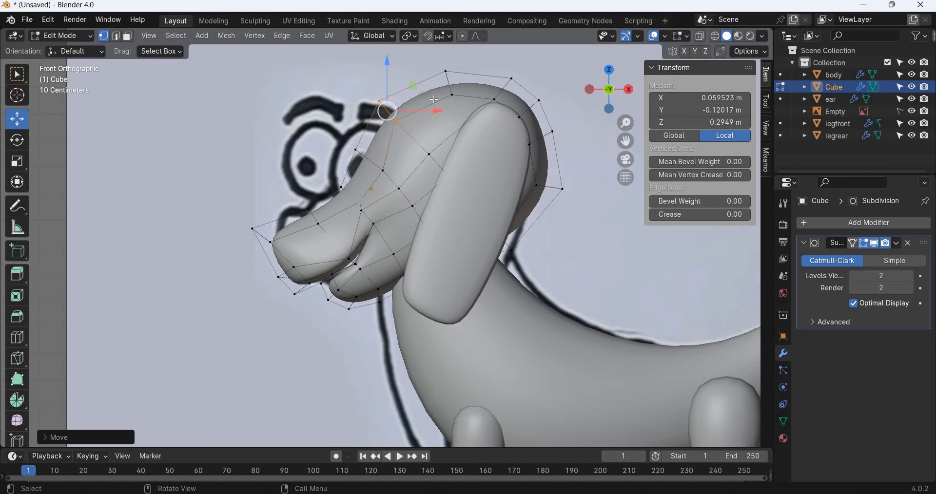
drag(468, 68, 437, 103)
key(g)
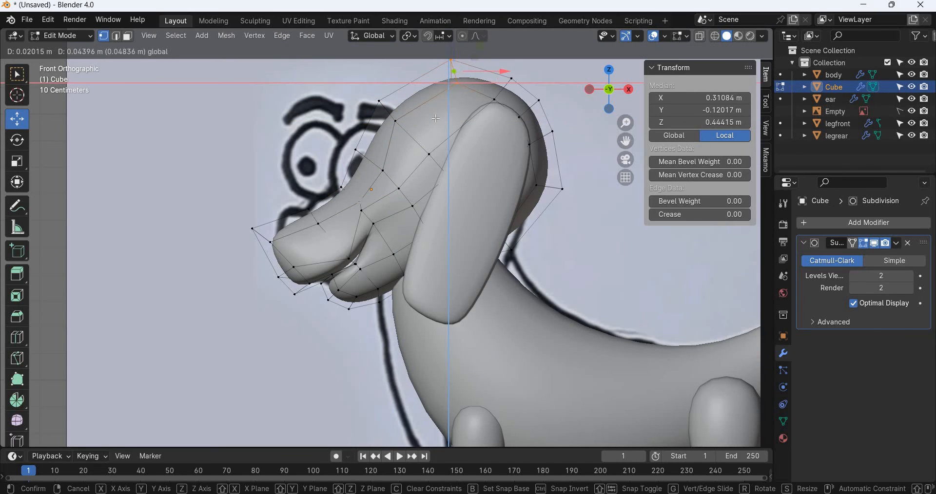
click(354, 221)
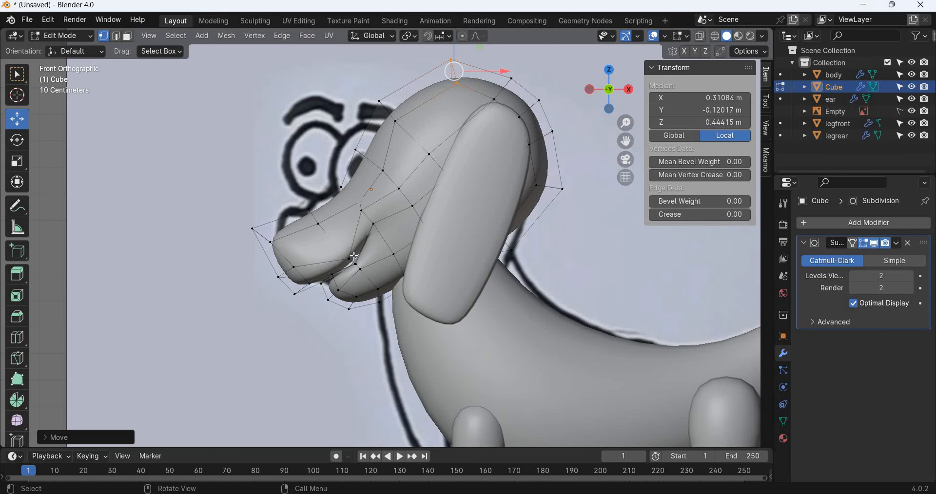
Step: Move the upper side vertex at the muzzle tip inward and up to about Y 0.08 m, Z -0.20 m
middle_drag(411, 255, 396, 247)
click(355, 213)
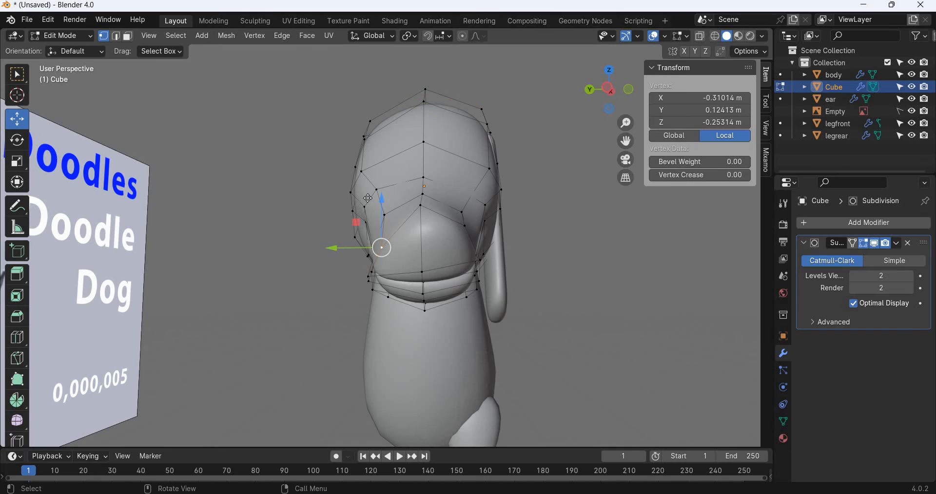
key(g)
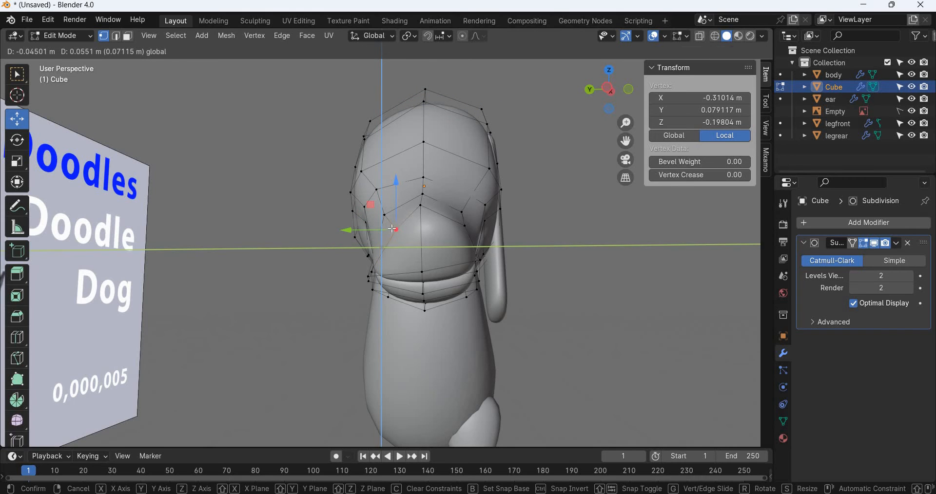
click(393, 229)
middle_drag(394, 229, 376, 251)
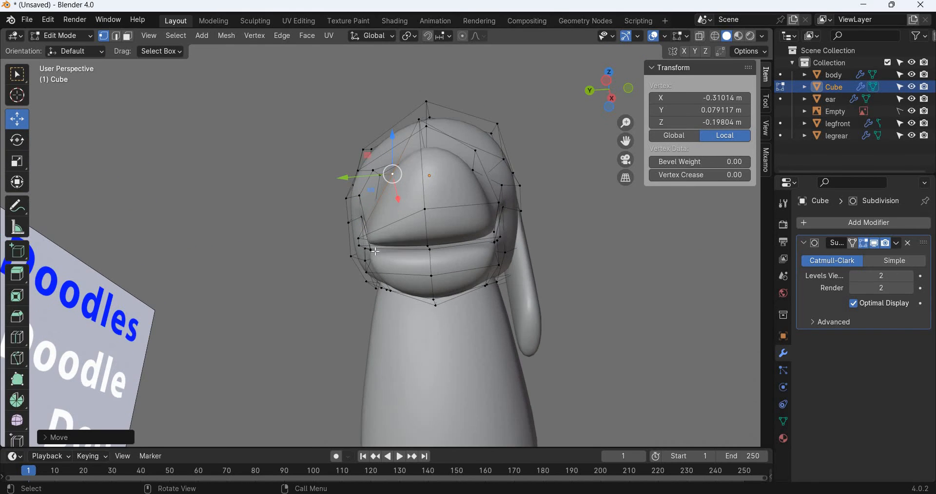
Step: Move the upper-lip side vertex near the muzzle tip inward to about Y 0.13 m and raise it to about Z -0.28 m
click(359, 239)
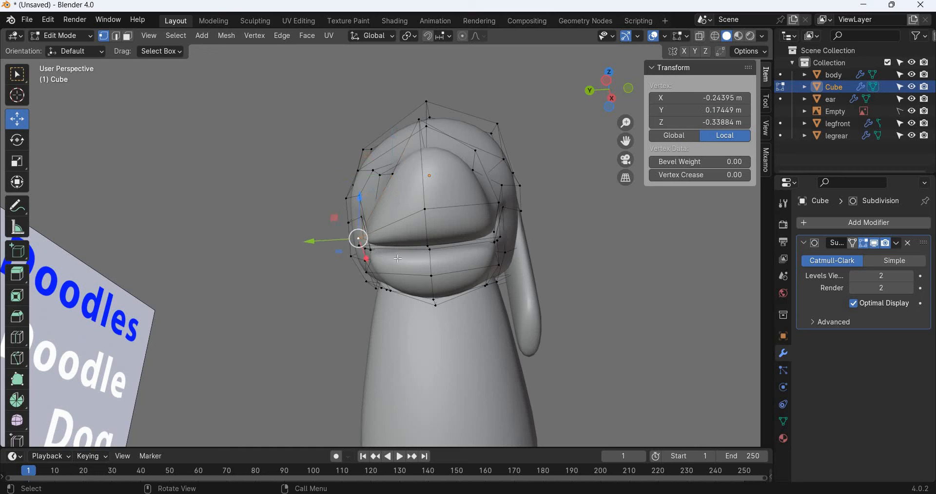
middle_drag(427, 272, 383, 278)
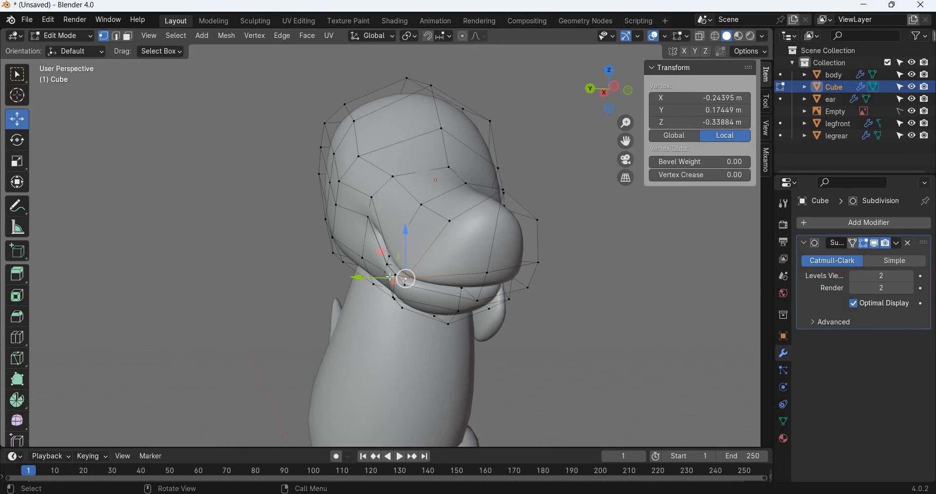
key(g)
key(y)
click(426, 234)
key(g)
key(z)
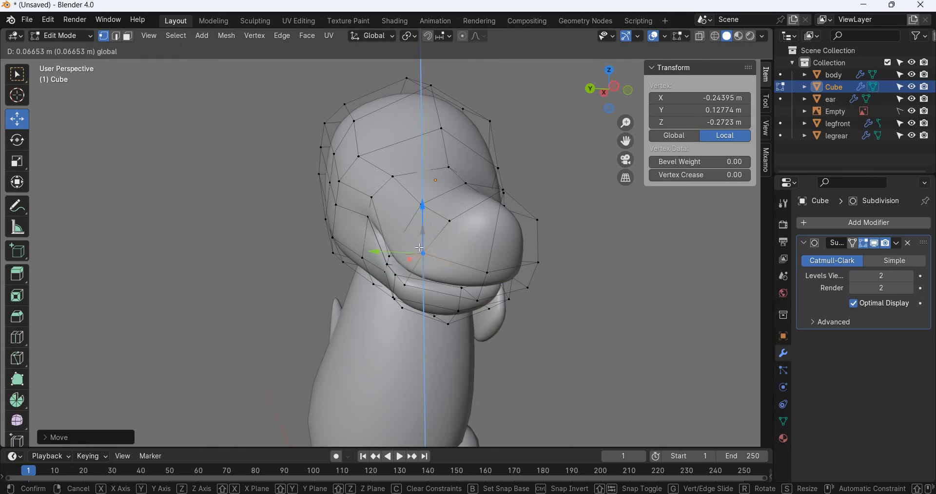
click(418, 253)
Step: In see-through front view, move the lip side vertices near the muzzle tip up to a matching height and depth
key(KP_1)
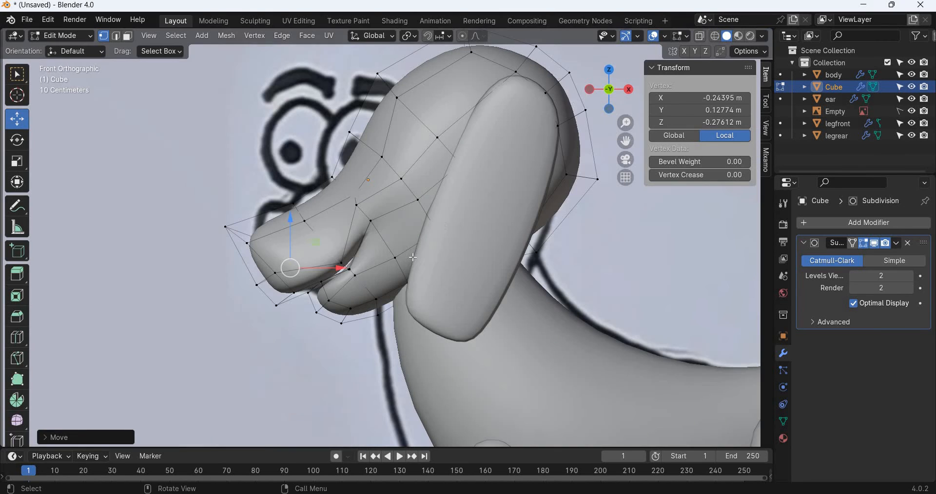
click(700, 36)
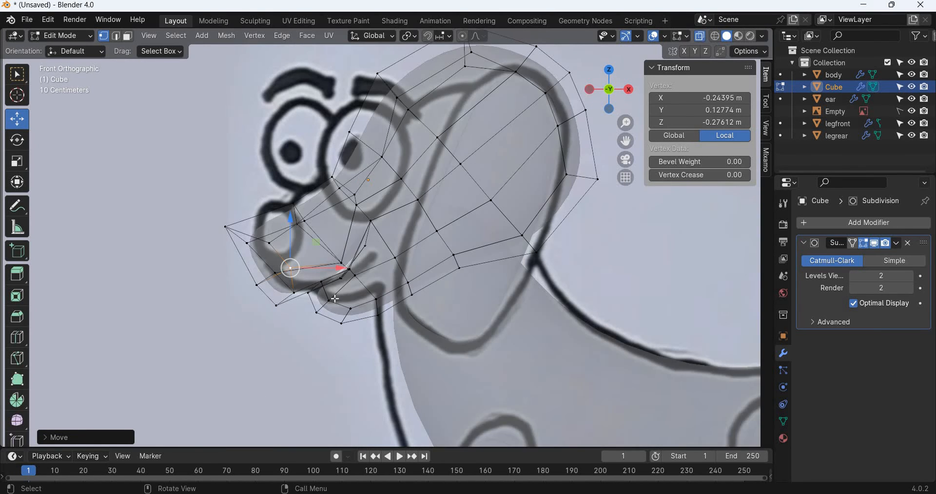
scroll(283, 310, up, 3)
shift+middle_drag(341, 281, 407, 251)
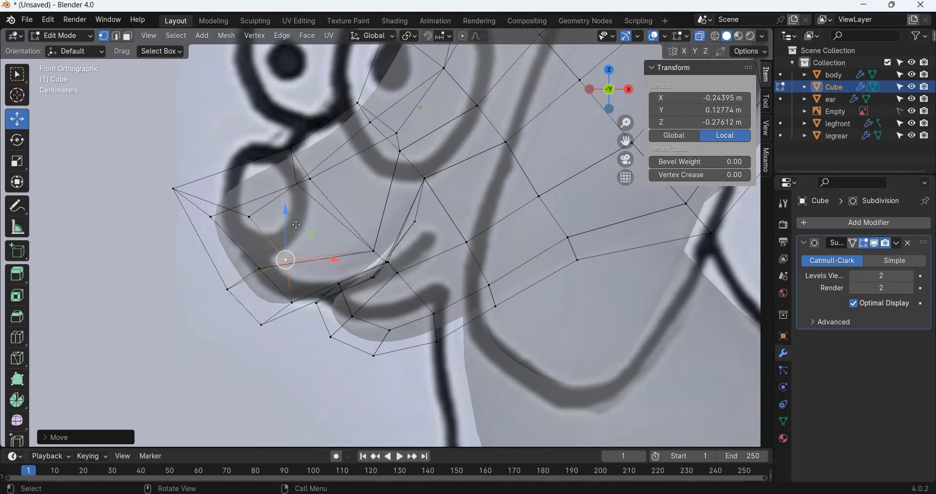
drag(302, 259, 301, 222)
click(259, 268)
Step: Move the opposite side vertex at the muzzle tip back to about X -0.31 m, Z -0.20 m, and return to solid Object Mode
click(210, 217)
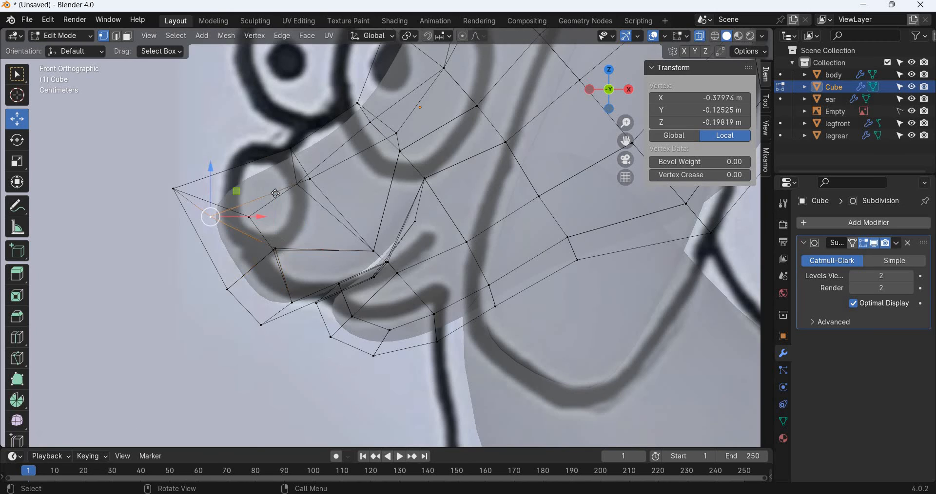
drag(236, 191, 273, 192)
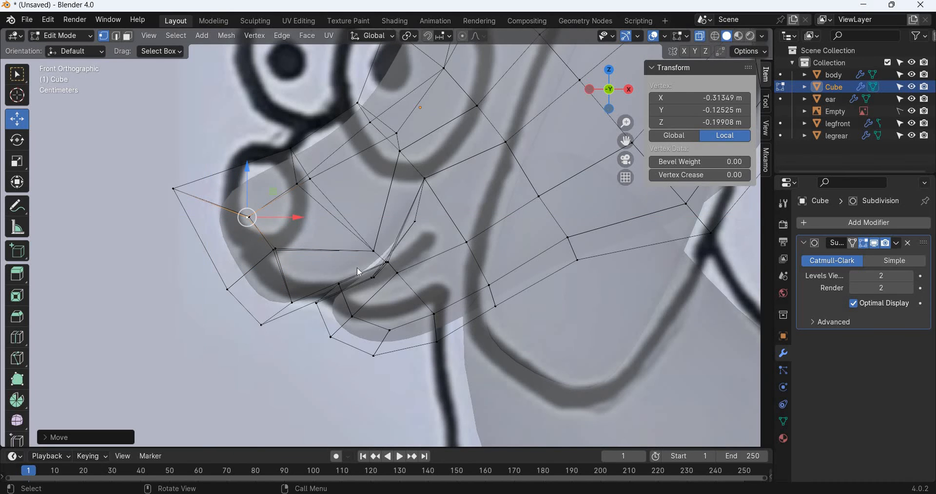
key(Tab)
middle_drag(403, 265, 431, 269)
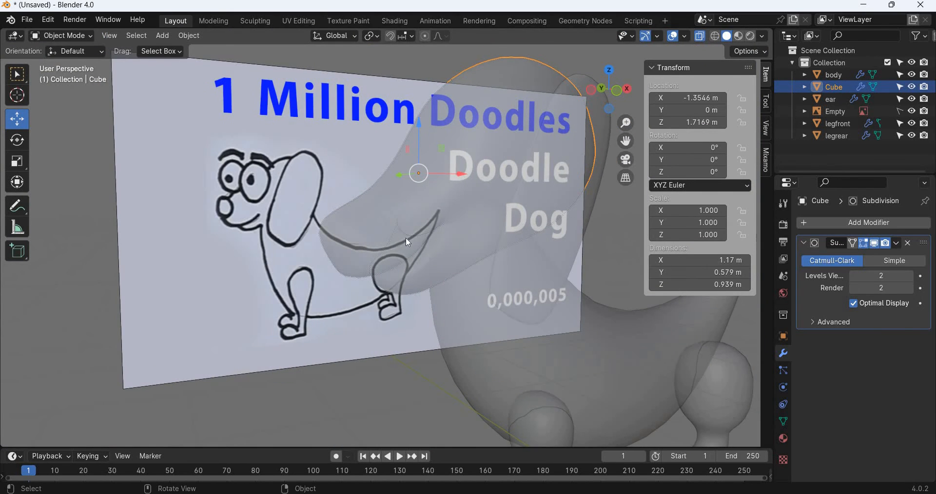
key(alt+z)
mouse_move(503, 214)
middle_down()
mouse_move(525, 177)
mouse_move(473, 176)
mouse_move(428, 212)
mouse_move(431, 194)
mouse_move(510, 220)
mouse_move(544, 190)
mouse_move(601, 204)
mouse_move(412, 242)
mouse_move(413, 222)
mouse_move(418, 253)
middle_up()
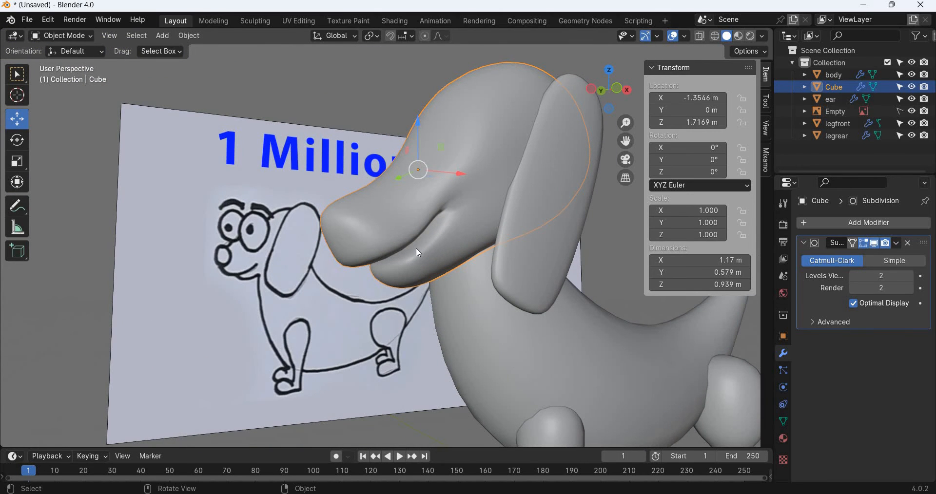
scroll(389, 262, down, 5)
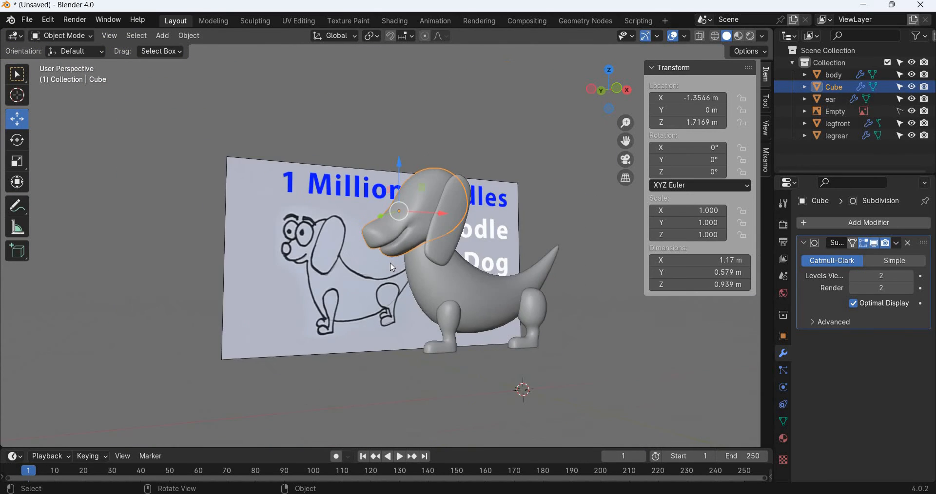
scroll(422, 320, up, 4)
Step: Duplicate the front and rear legs and move the copies along Y to about 0.29 m on the body's other side
click(496, 394)
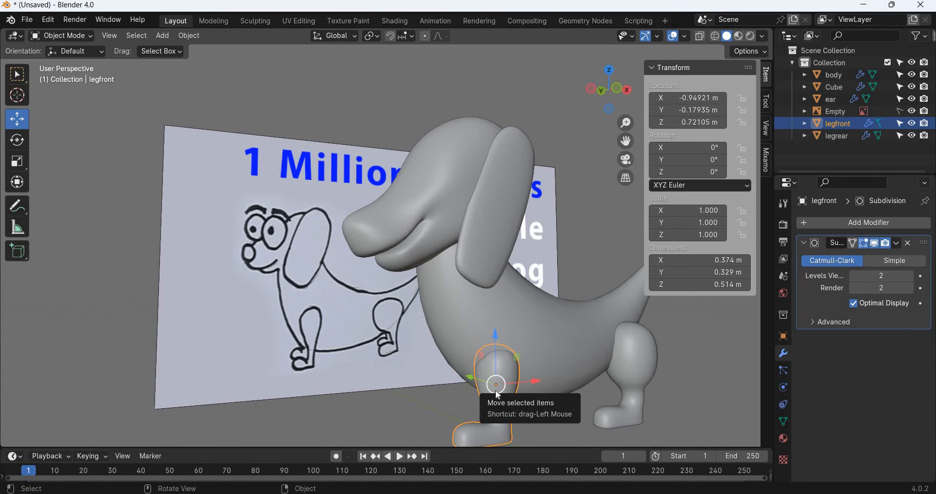
key(KP_1)
key(KP_3)
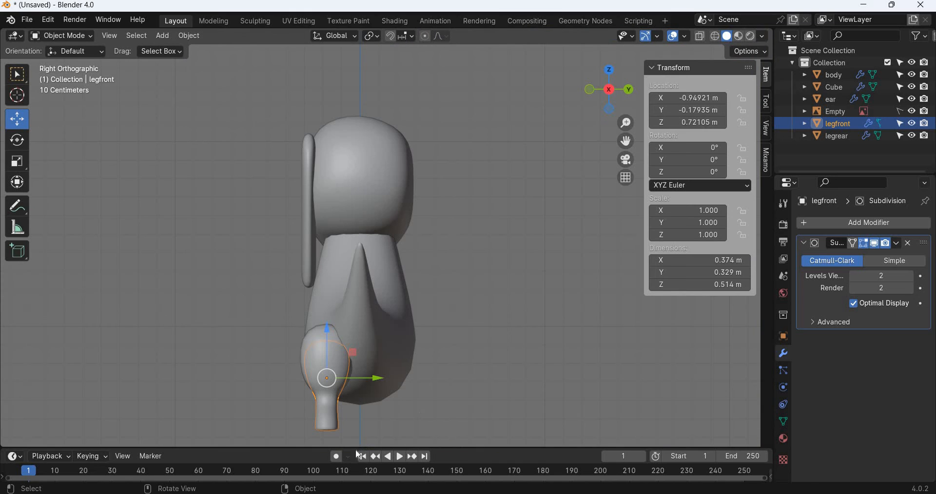
drag(355, 447, 356, 442)
click(411, 422)
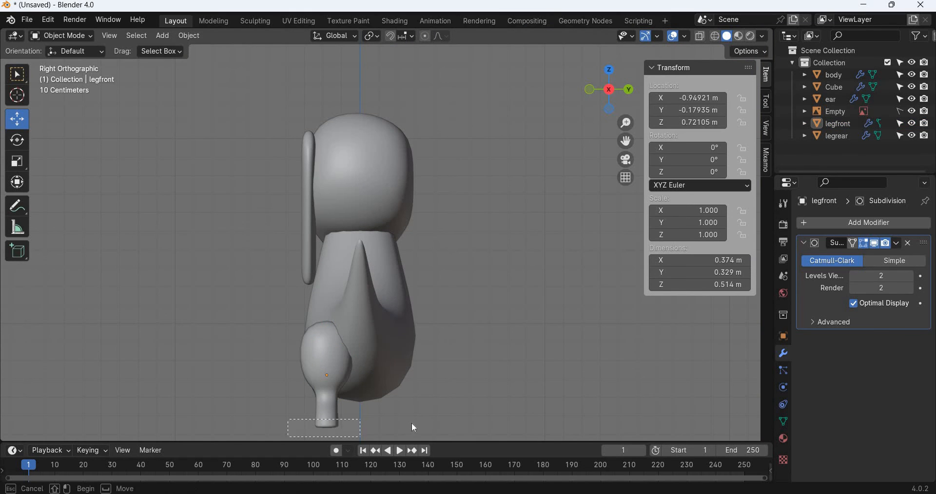
drag(411, 422, 311, 351)
key(shift+d)
right_click(379, 369)
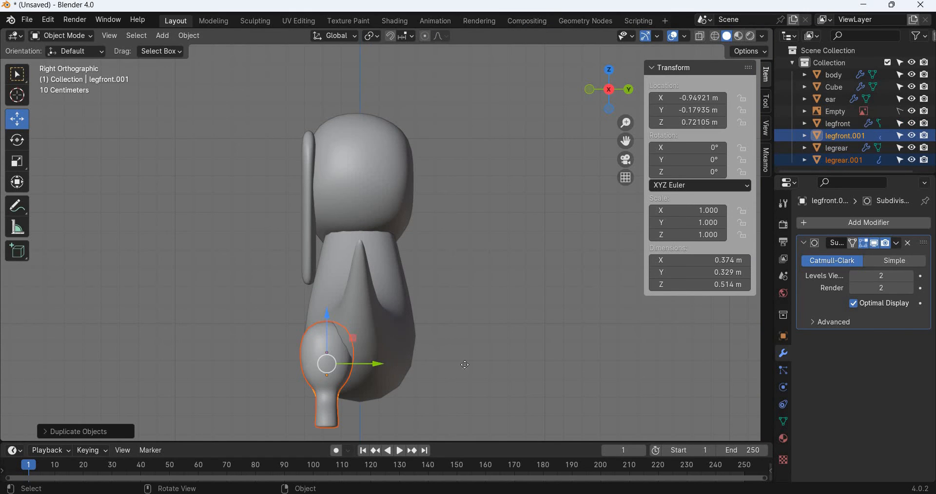
key(g)
key(y)
click(311, 262)
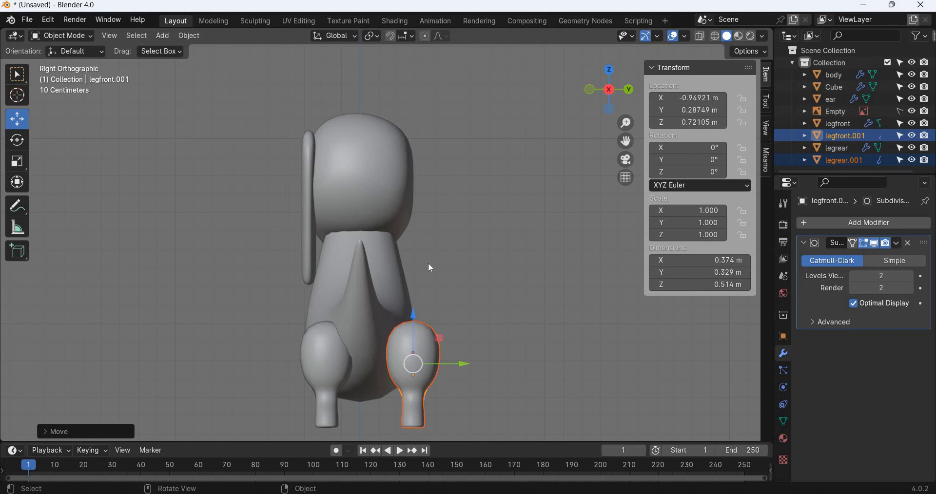
Step: Set the ear's origin to its geometry
click(311, 263)
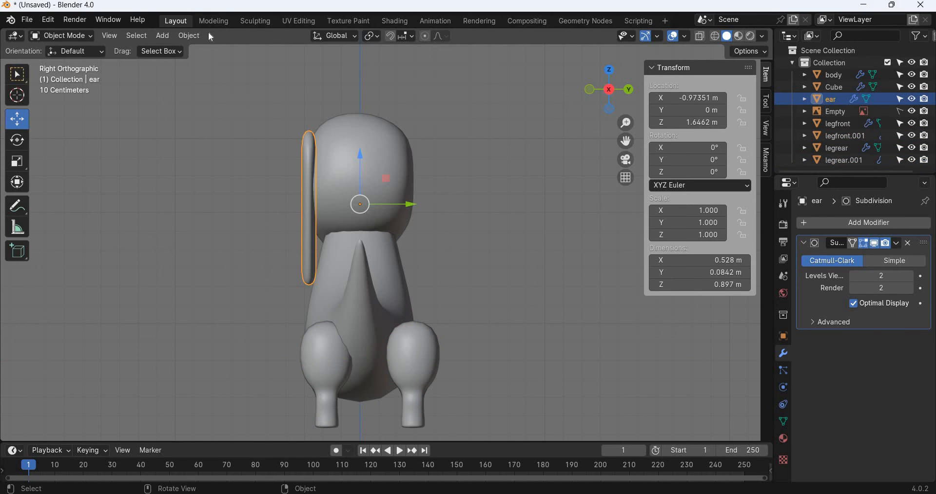
click(190, 37)
mouse_move(254, 61)
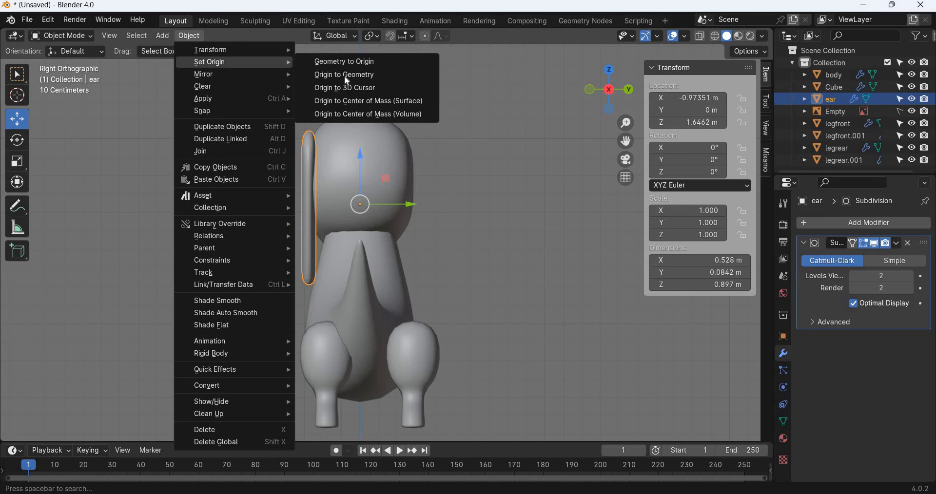
click(351, 74)
Step: Duplicate the ear and move the copy along Y to about 0.29 m on the head's other side
key(shift+d)
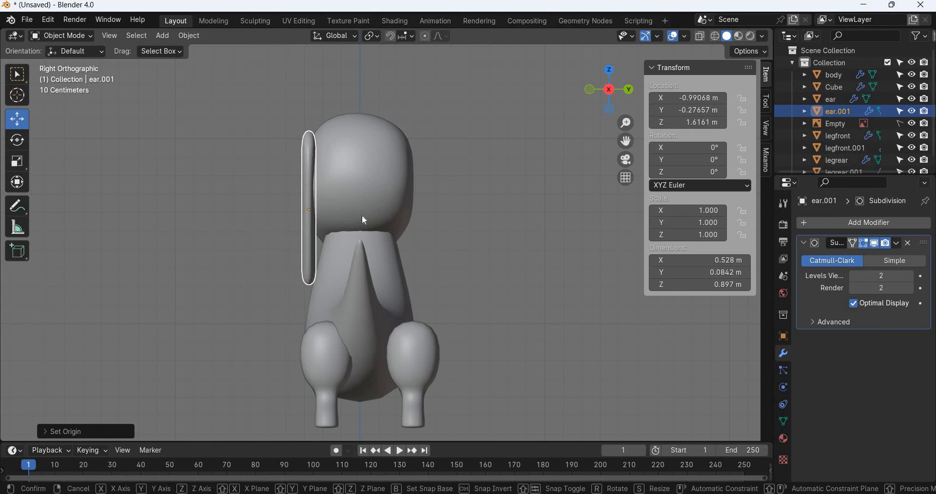
right_click(454, 206)
key(g)
key(y)
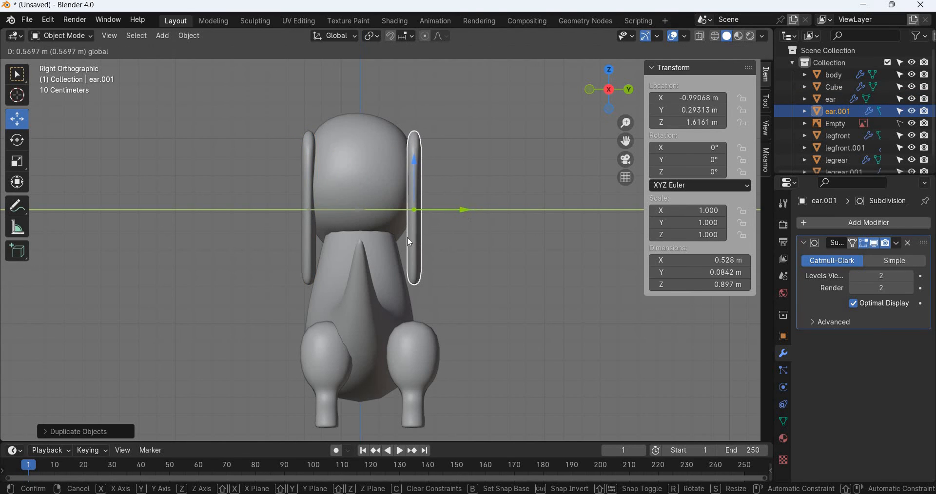
click(446, 233)
Step: Move the copied front and rear legs inward along Y, closer to the body
middle_drag(446, 233, 444, 267)
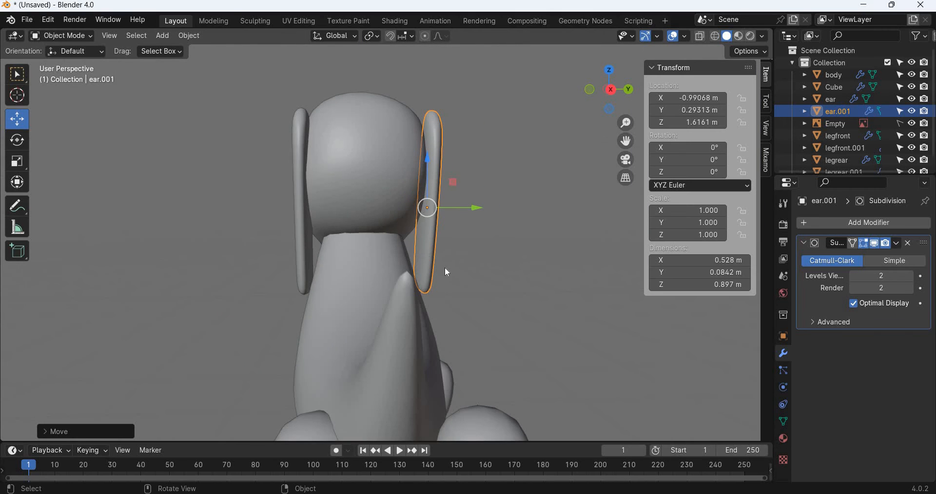
key(KP_1)
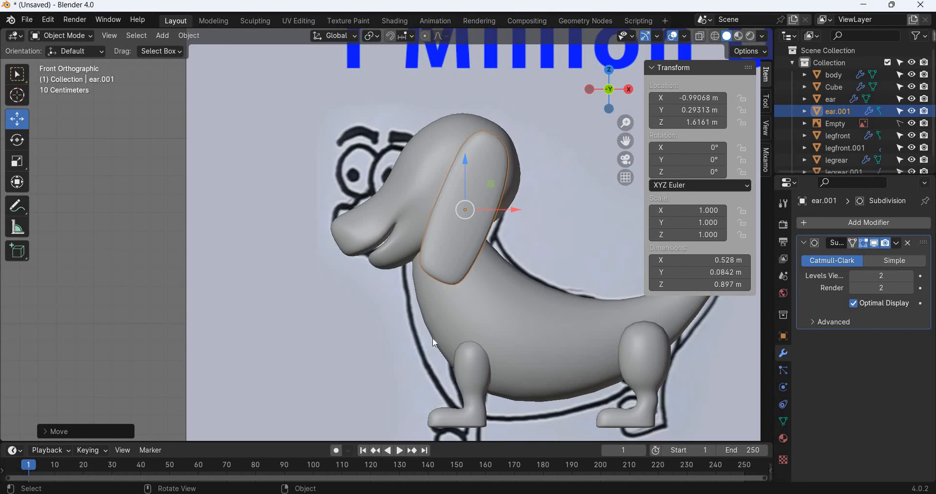
key(KP_3)
scroll(473, 338, up, 3)
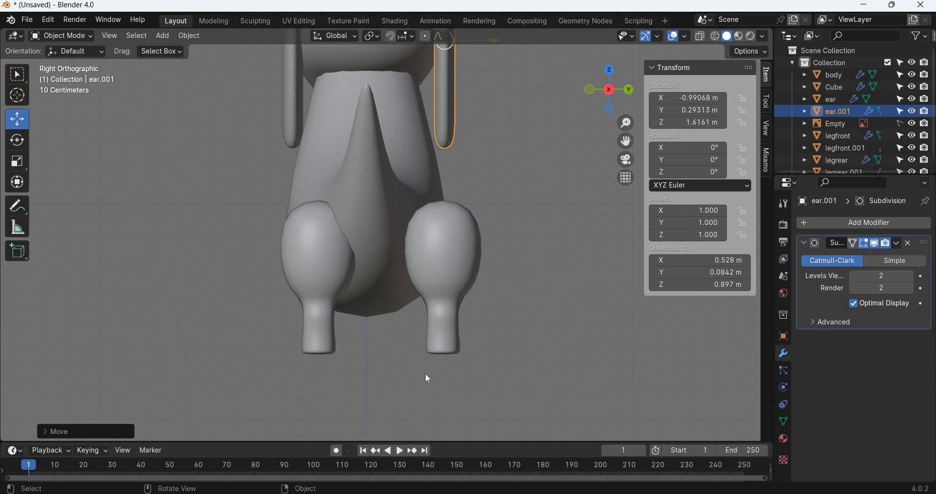
click(475, 265)
drag(475, 264, 455, 264)
Step: In wireframe display, nudge the copied legs about 0.008 m inward along Y to mirror the original pair
click(701, 36)
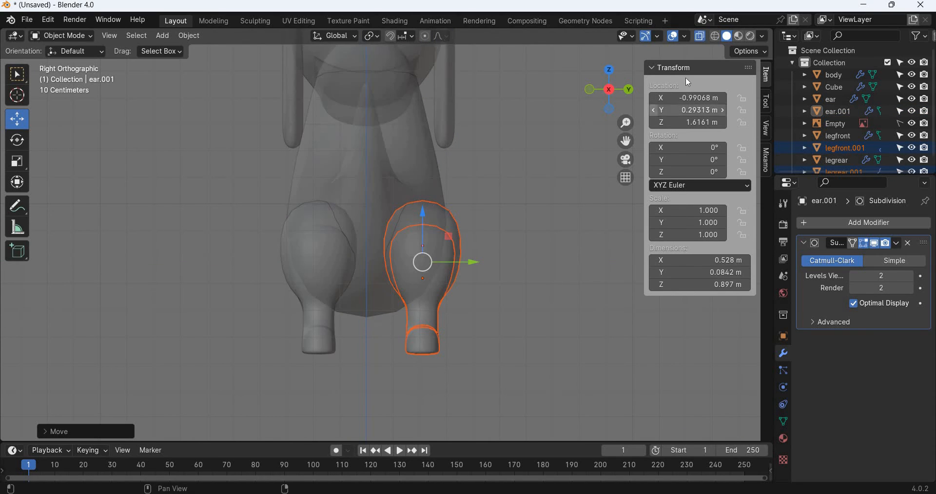
key(KP_Add)
key(KP_Add)
click(714, 36)
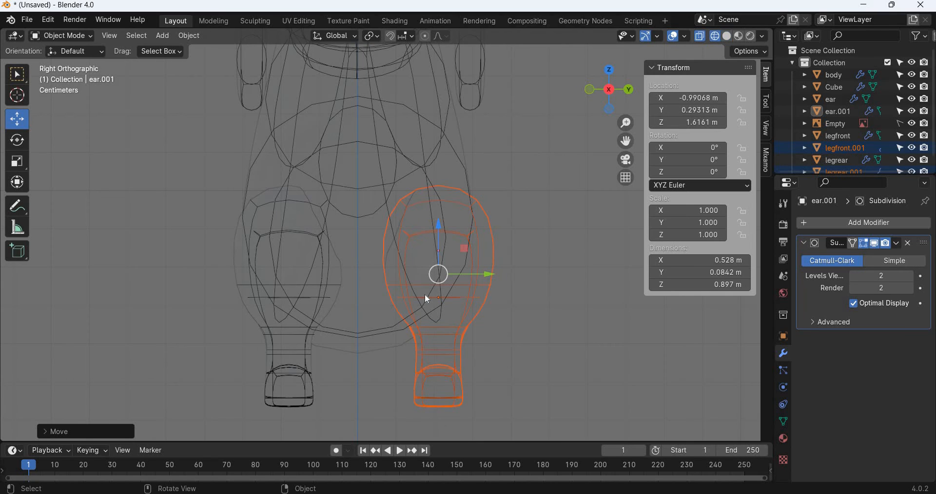
key(KP_Add)
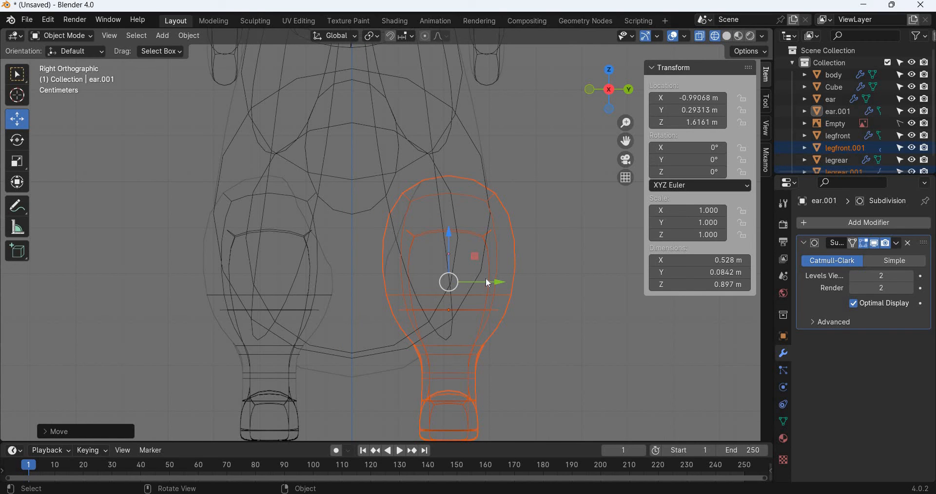
drag(484, 278, 483, 278)
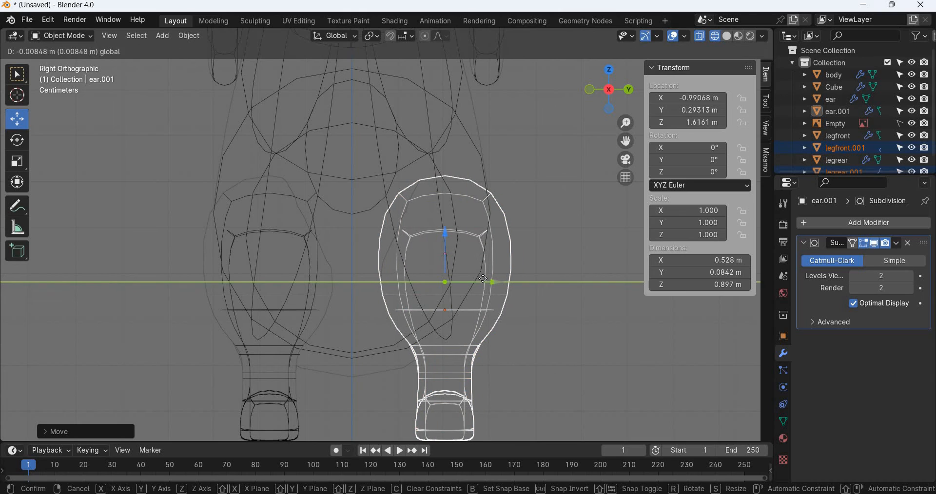
drag(351, 285, 338, 289)
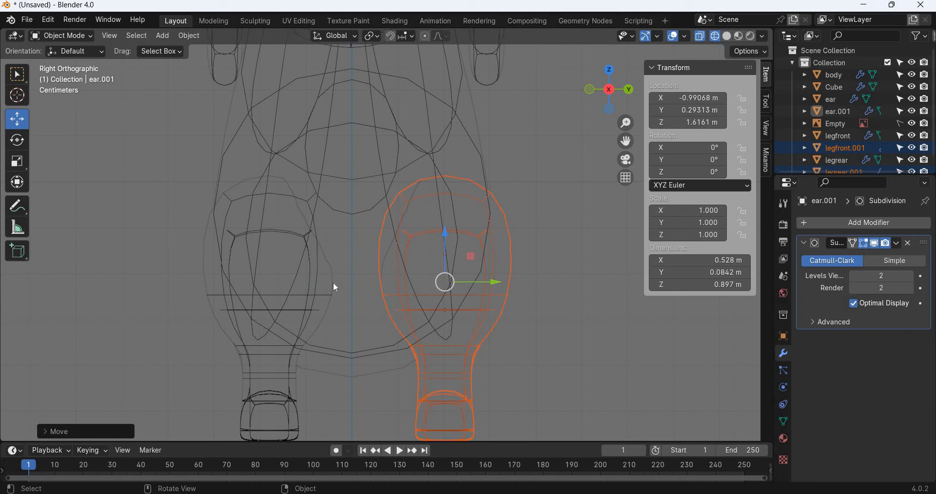
click(333, 284)
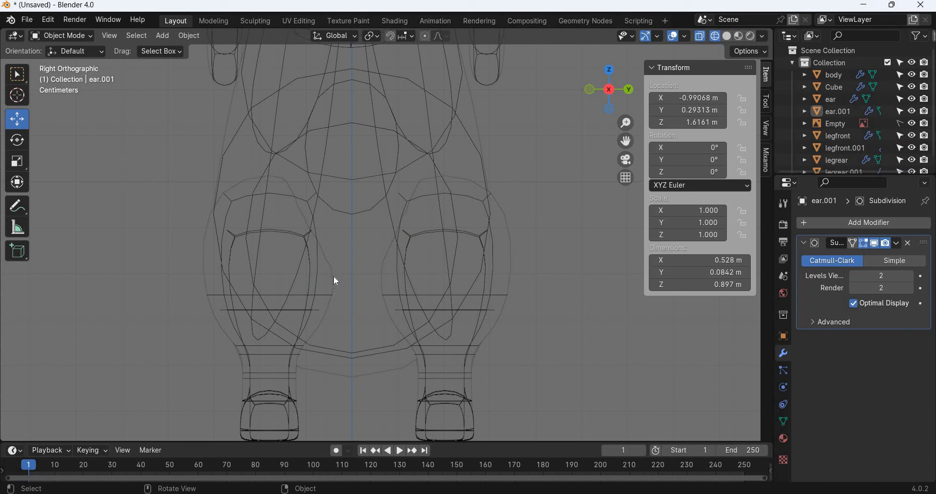
Step: Switch to Material Preview shading and examine the placement of the legs and ears around the dog
middle_drag(352, 295, 354, 303)
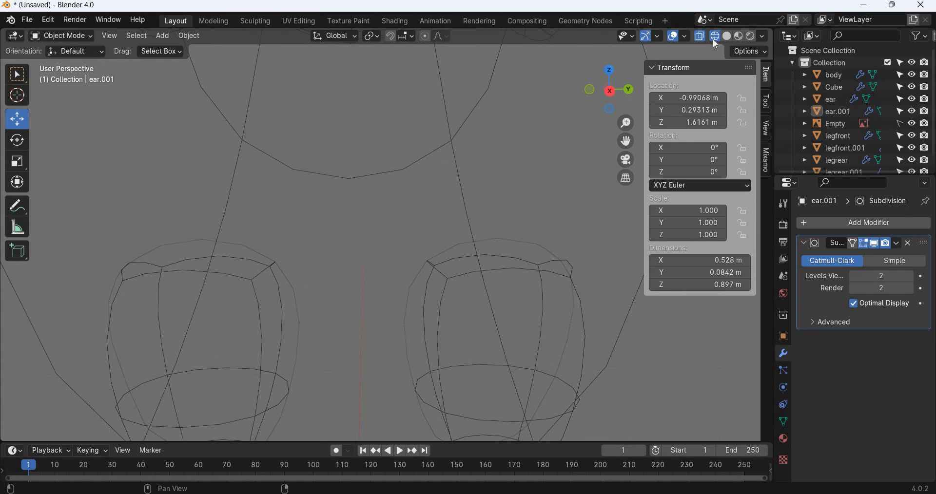
click(726, 36)
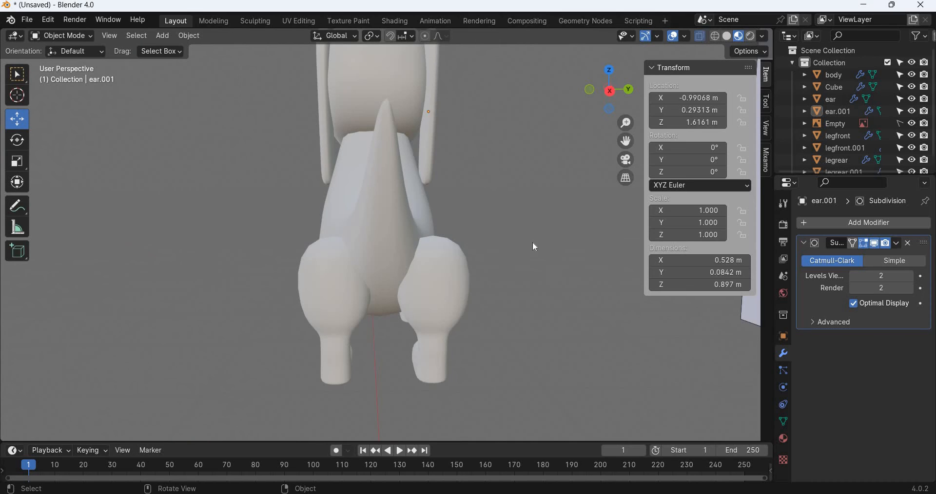
mouse_move(534, 247)
middle_down()
mouse_move(593, 244)
mouse_move(522, 259)
middle_up()
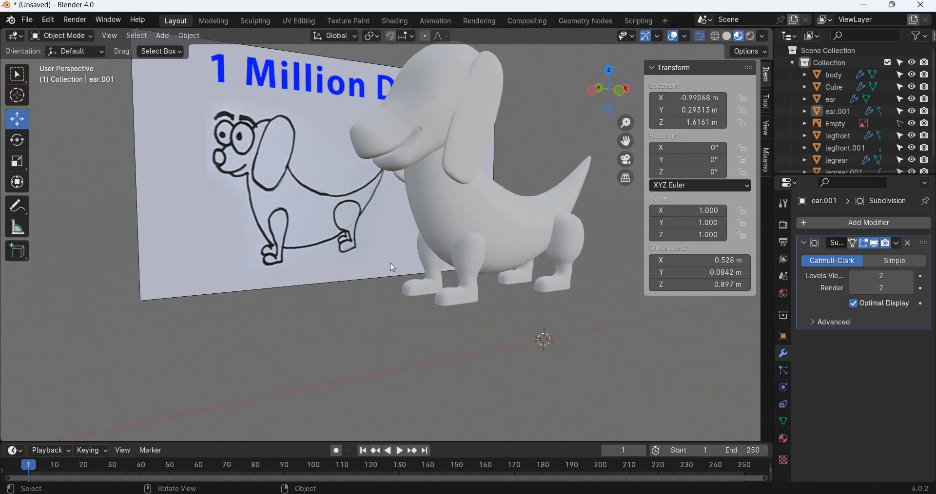
middle_drag(393, 267, 368, 258)
scroll(370, 259, up, 3)
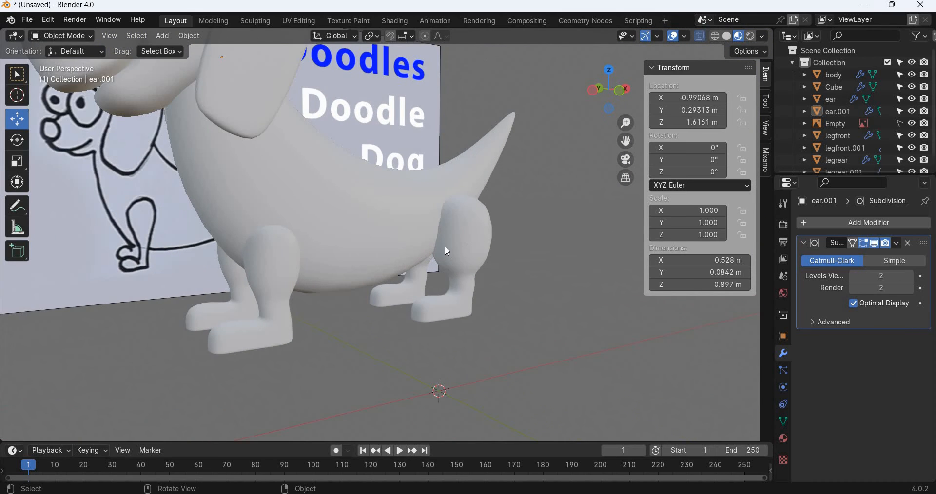
middle_drag(445, 246, 425, 253)
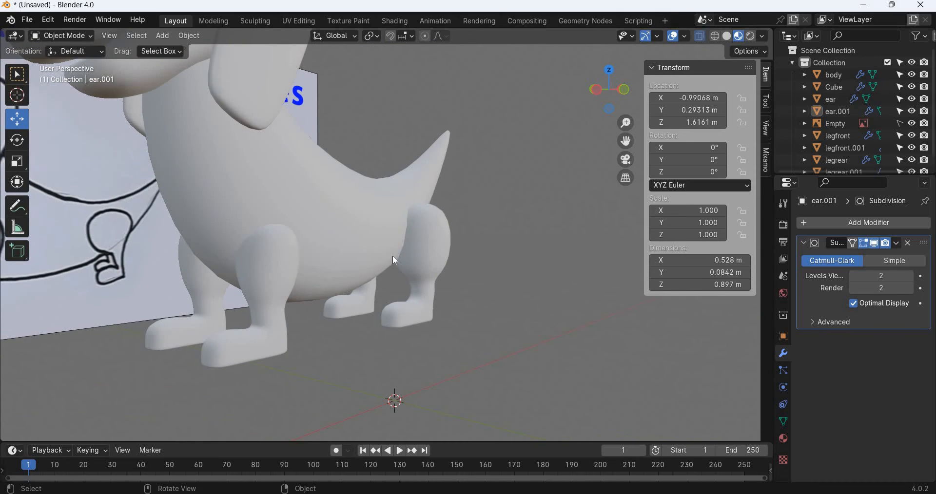
mouse_move(303, 267)
middle_down()
mouse_move(387, 247)
mouse_move(423, 253)
mouse_move(378, 259)
mouse_move(514, 241)
middle_up()
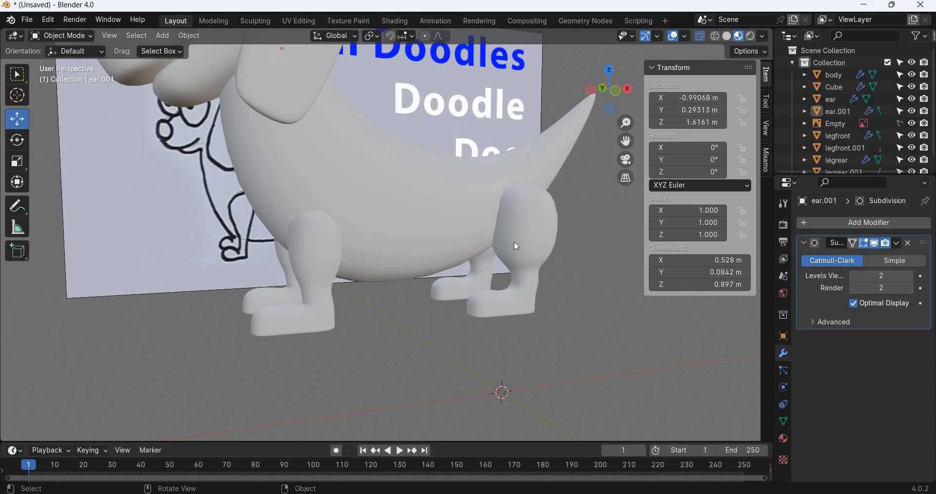
Step: Scale down the upper thigh block of the original rear leg's mesh in front view
click(516, 246)
key(KP_1)
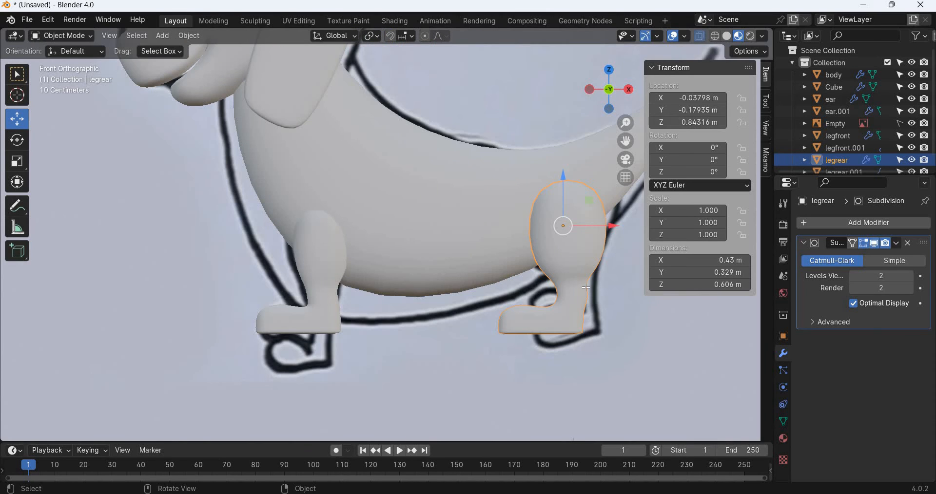
key(Tab)
shift+middle_drag(594, 242, 387, 239)
scroll(387, 239, up, 3)
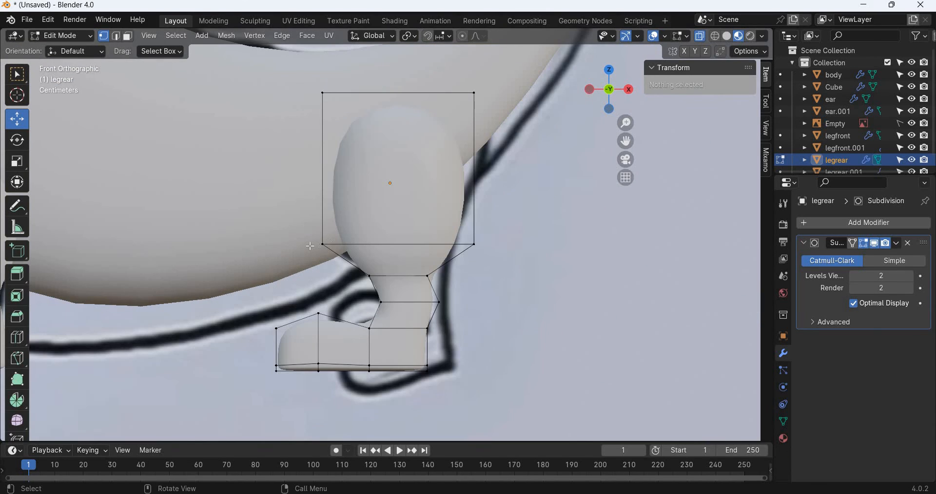
drag(310, 246, 485, 248)
shift+drag(79, 212, 492, 78)
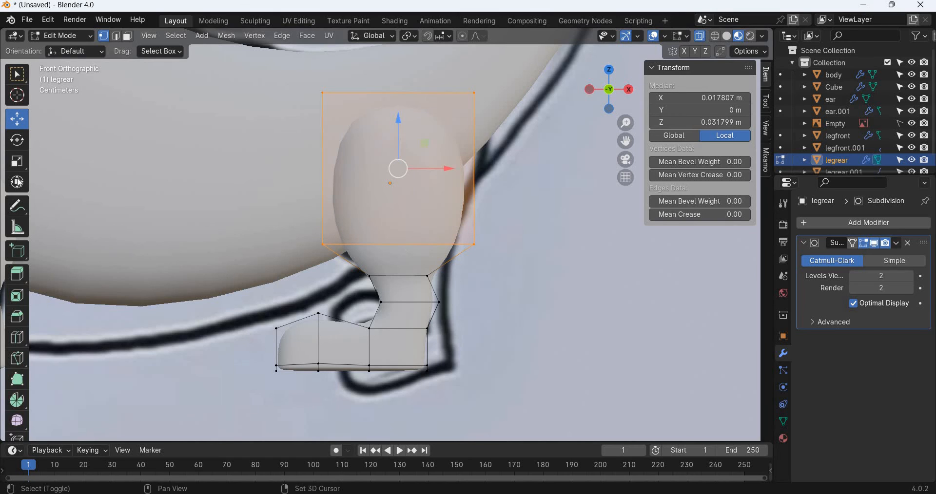
key(shift+space)
key(s)
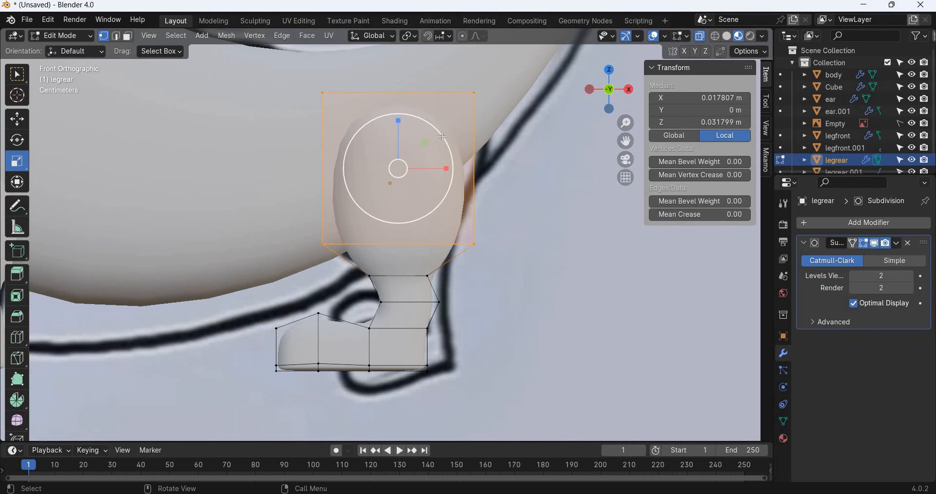
drag(437, 135, 425, 146)
Step: Raise the lower edge of the rear leg's thigh and reposition the two edge loops beneath it
key(shift+space)
key(g)
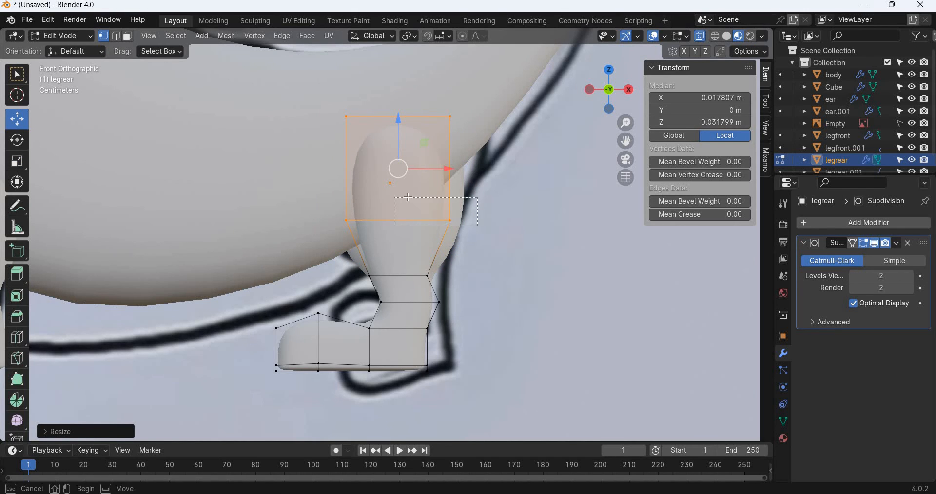
drag(399, 140, 400, 165)
alt+click(428, 263)
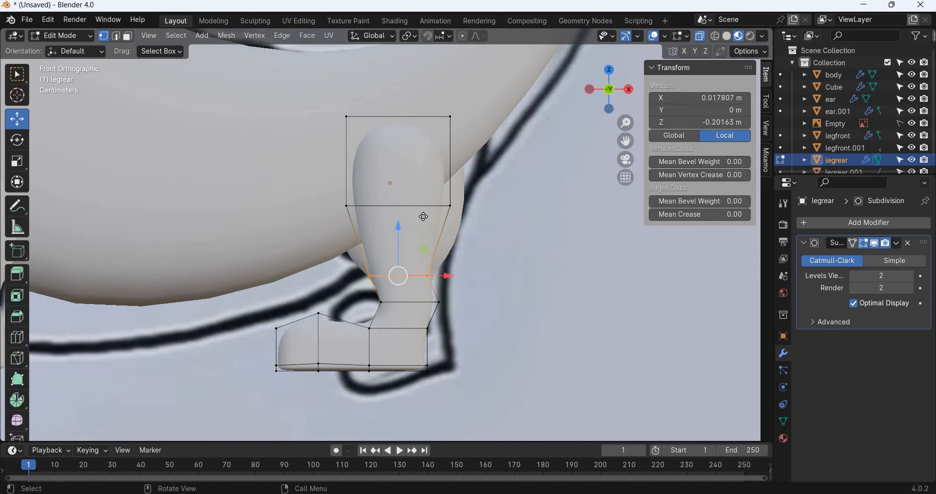
drag(424, 250, 462, 275)
drag(362, 306, 473, 255)
key(Tab)
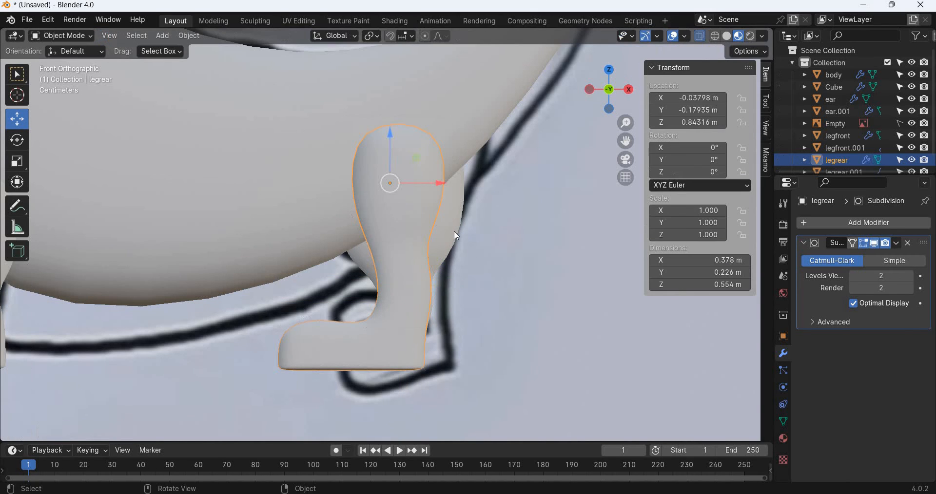
Step: Delete the outdated copy of the rear leg on the dog's far side
click(454, 230)
key(Delete)
middle_drag(436, 293, 428, 289)
Step: Slim the remaining rear leg's lower part by scaling down the ankle loop and the loop just above it
click(428, 289)
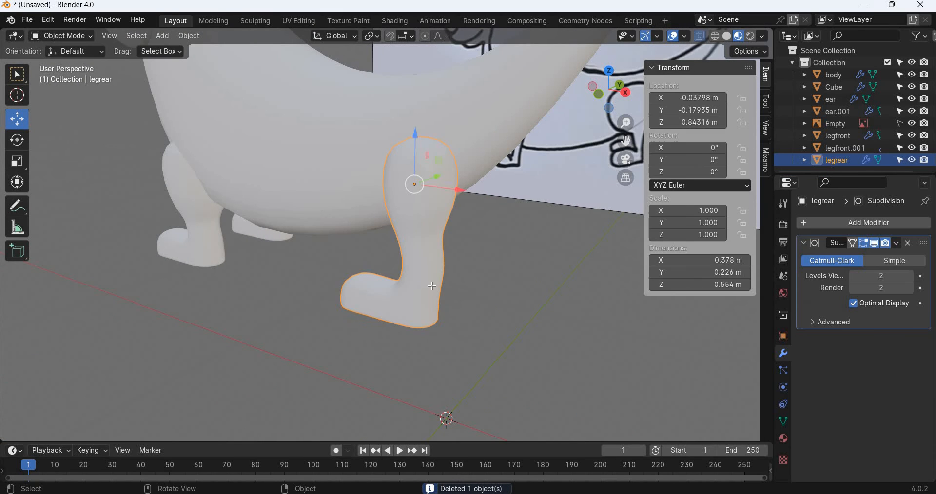
key(Tab)
key(KP_1)
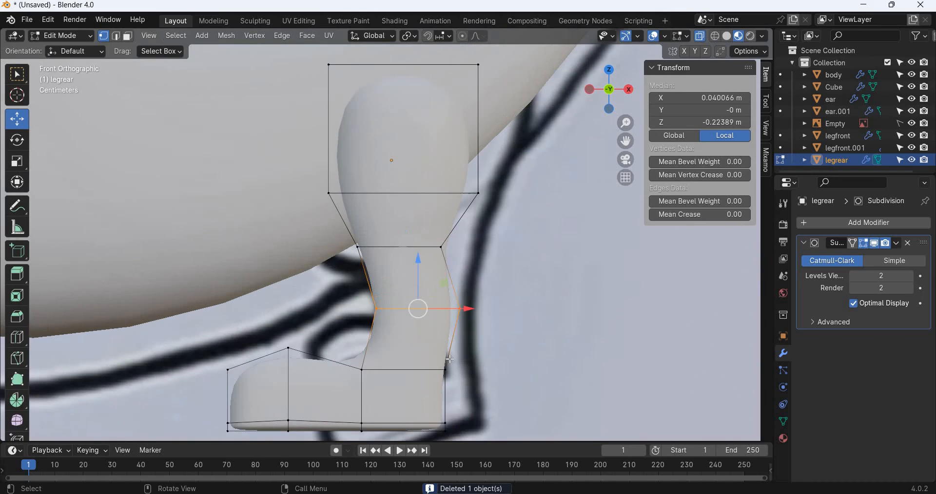
scroll(374, 296, up, 3)
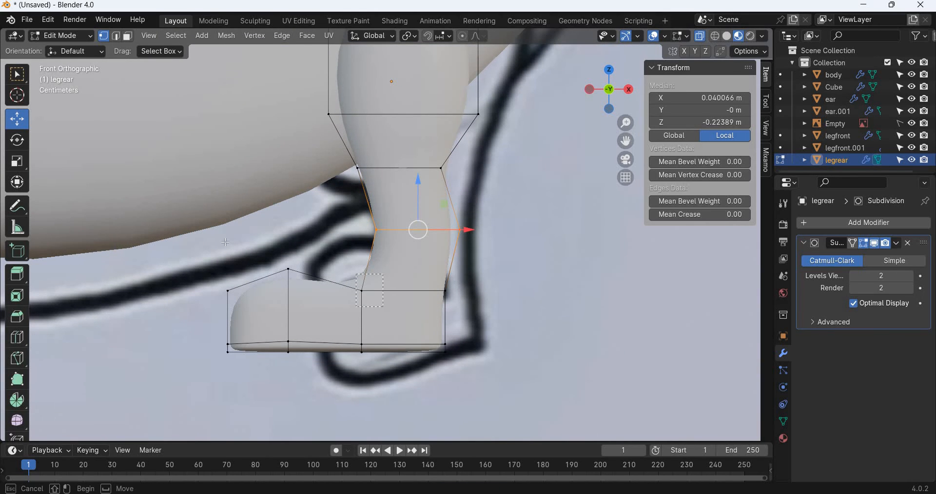
alt+click(374, 292)
key(shift+space)
key(s)
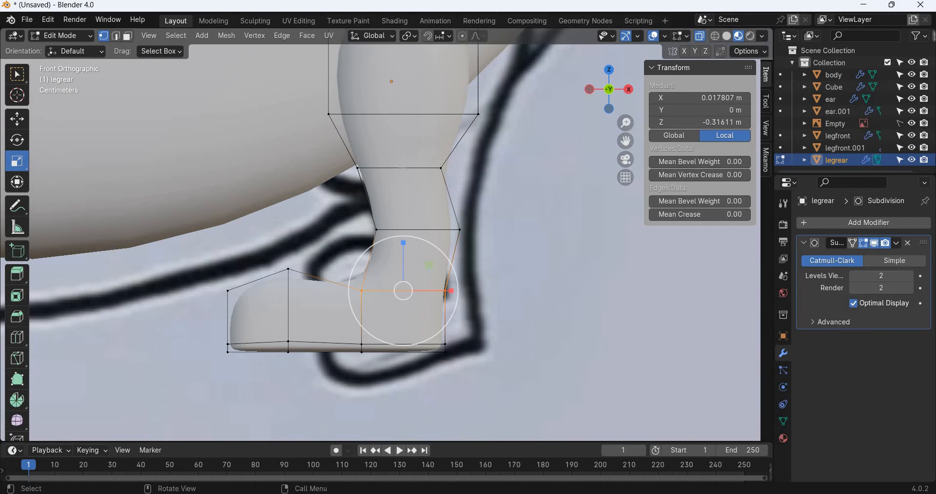
key(s)
click(495, 218)
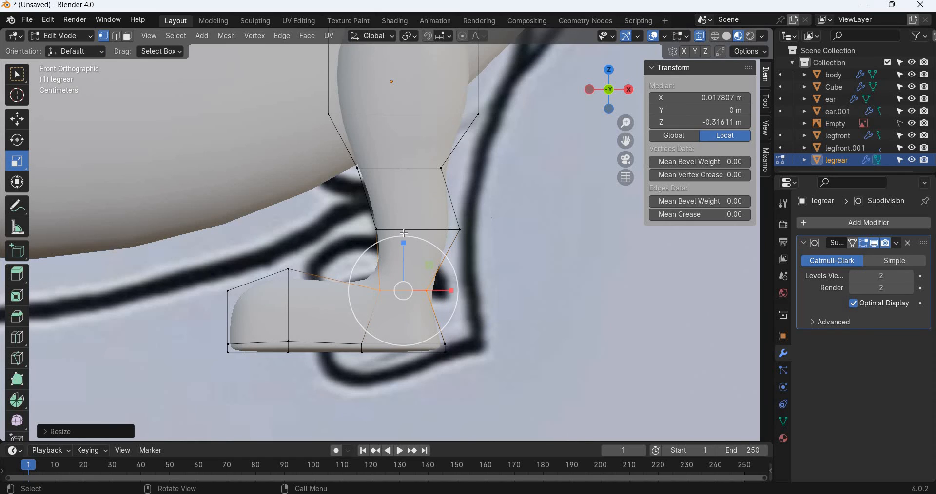
alt+click(460, 228)
key(s)
click(453, 209)
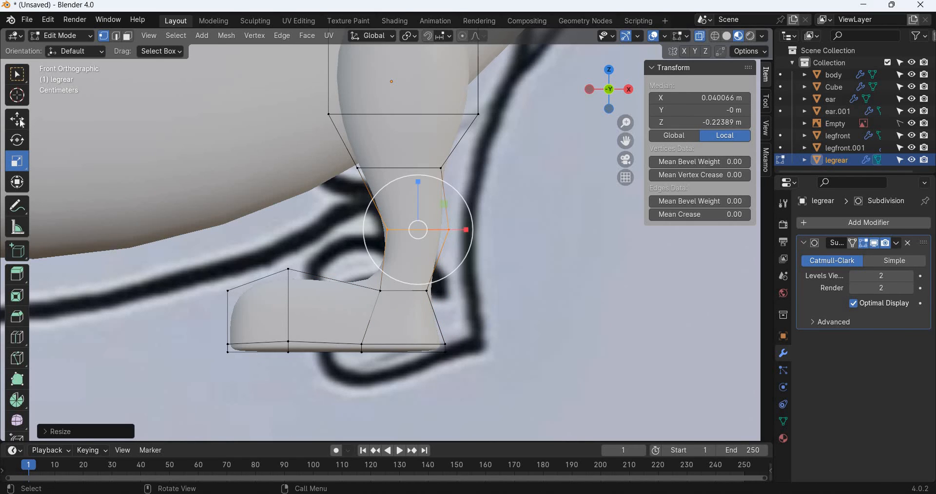
Step: Move the whole foot of the rear leg about 0.03 m along X toward the tail
key(shift+space)
key(g)
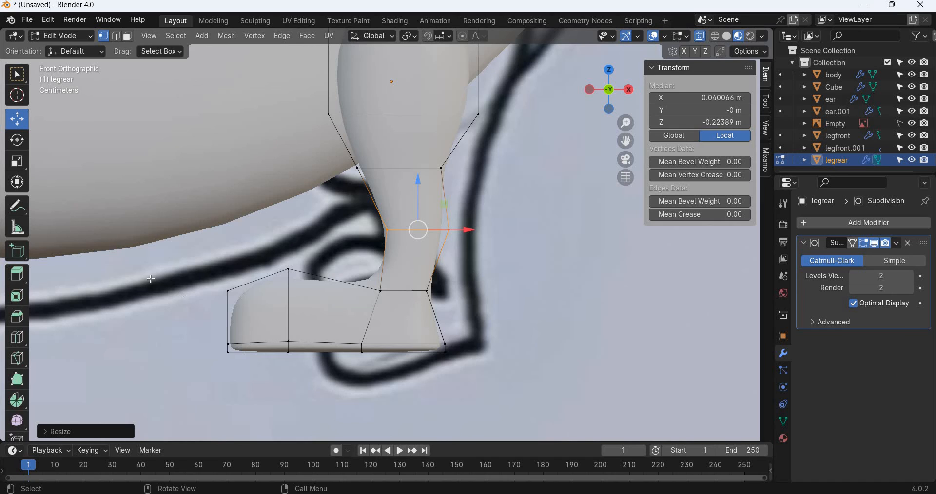
drag(488, 360, 178, 267)
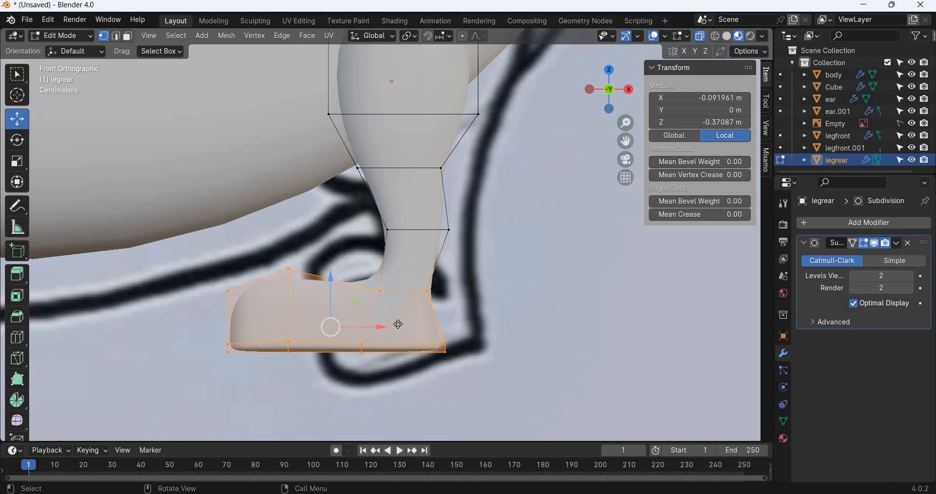
drag(399, 324, 399, 324)
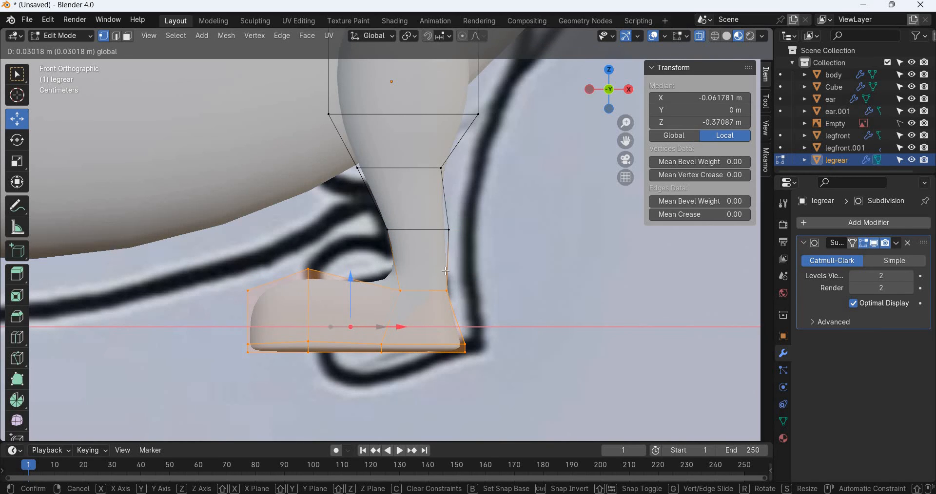
drag(445, 271, 443, 271)
Step: Shift the lower shin loop slightly toward the tail and raise the loop below the thigh by about 0.04 m
alt+click(437, 229)
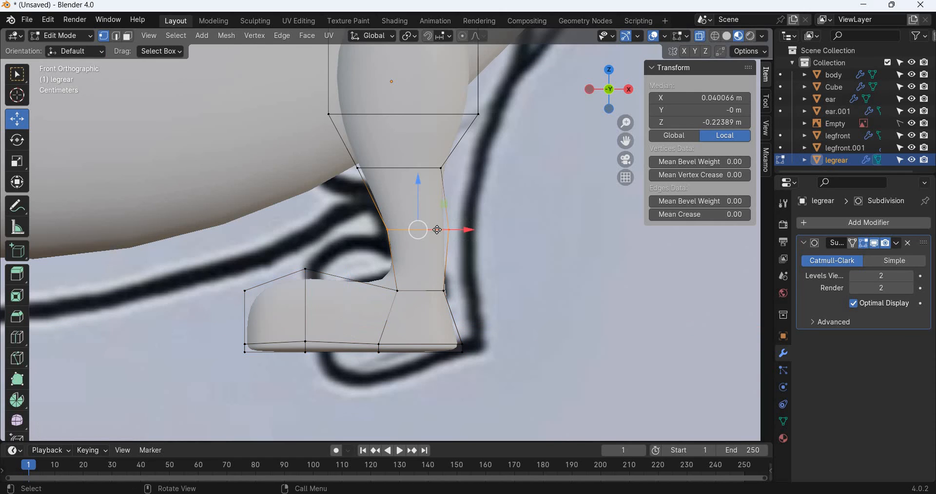
drag(437, 229, 493, 229)
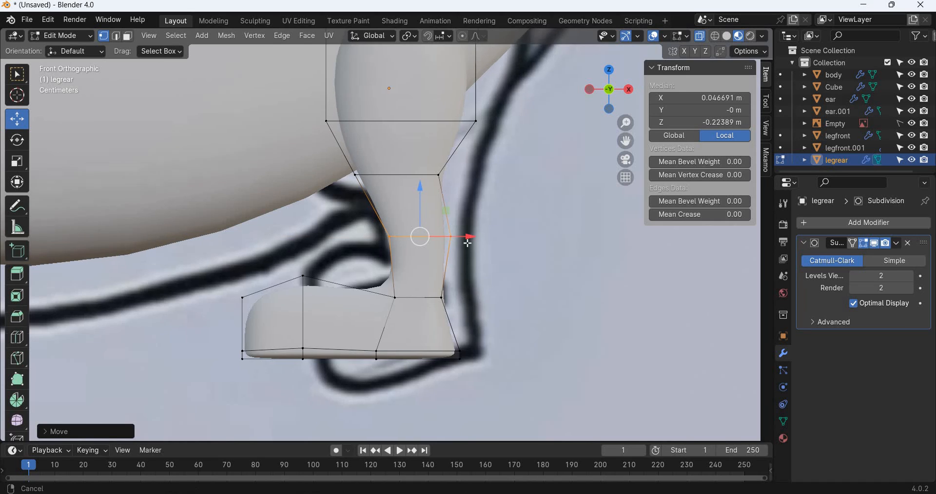
shift+middle_drag(428, 159, 412, 238)
alt+click(412, 243)
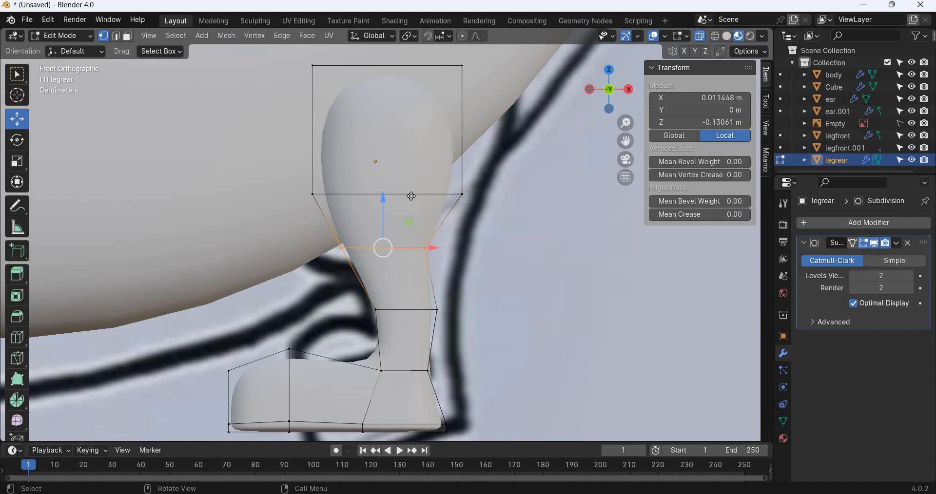
drag(410, 222, 414, 196)
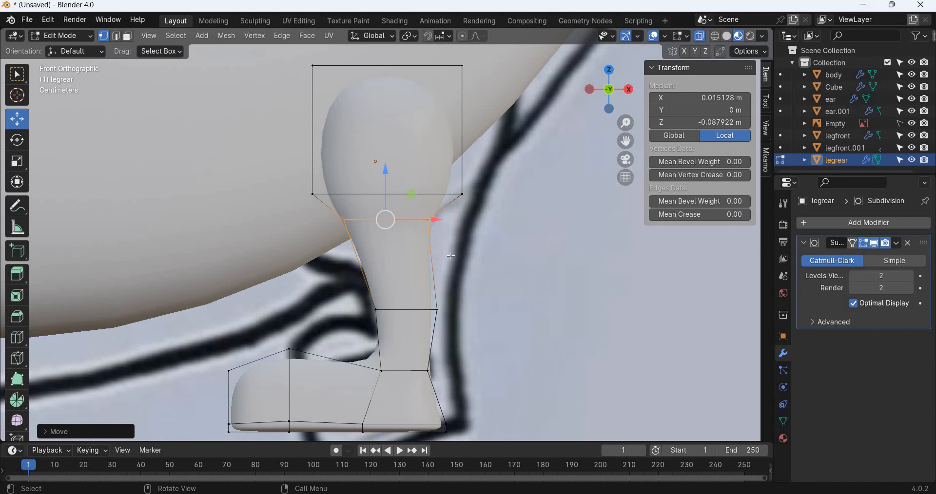
key(Tab)
Step: Duplicate the reshaped rear leg and move the copy along Y to about 0.183 m on the body's other side
scroll(469, 273, down, 5)
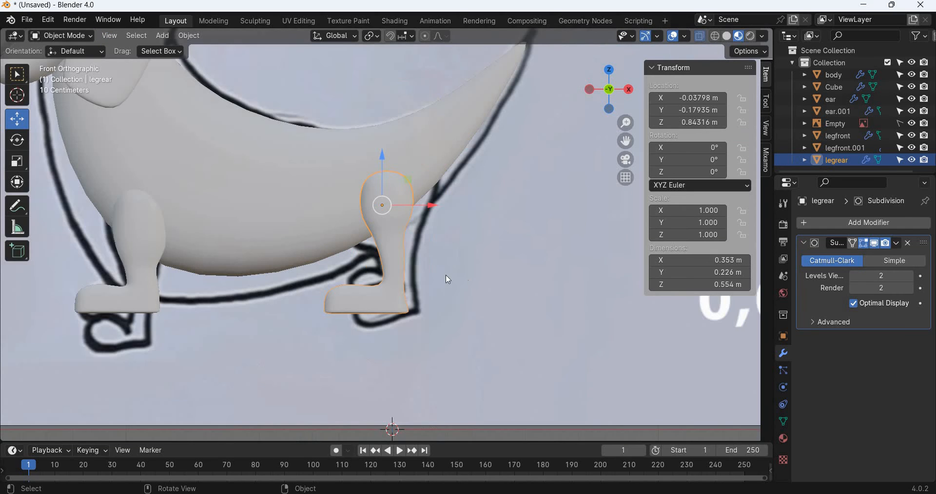
key(alt+a)
middle_drag(399, 301, 425, 310)
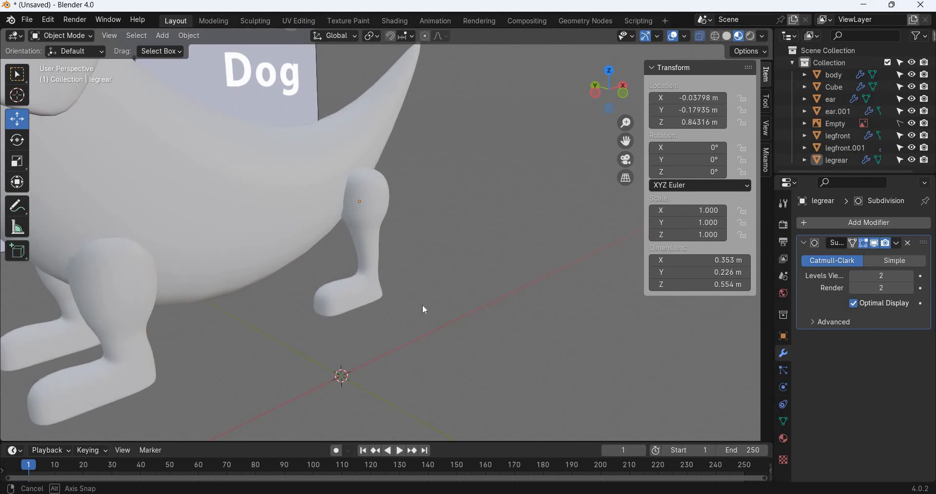
middle_drag(366, 301, 365, 301)
click(366, 301)
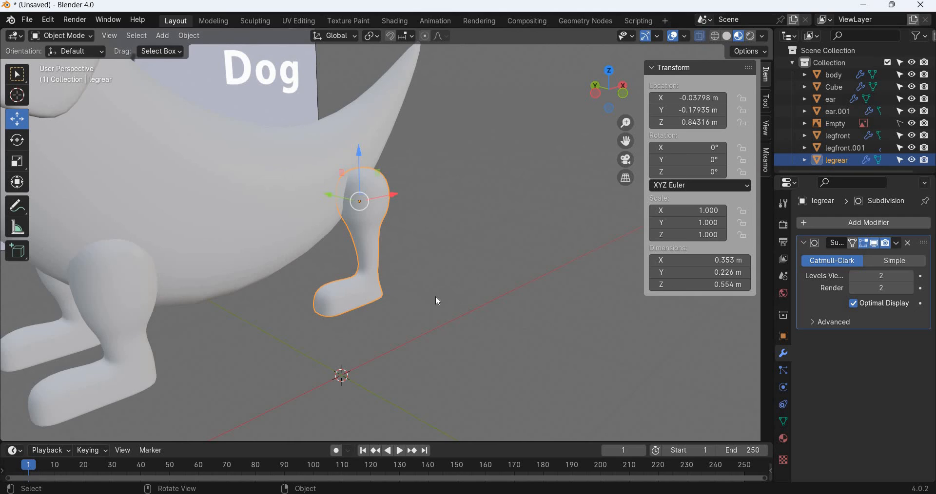
key(KP_3)
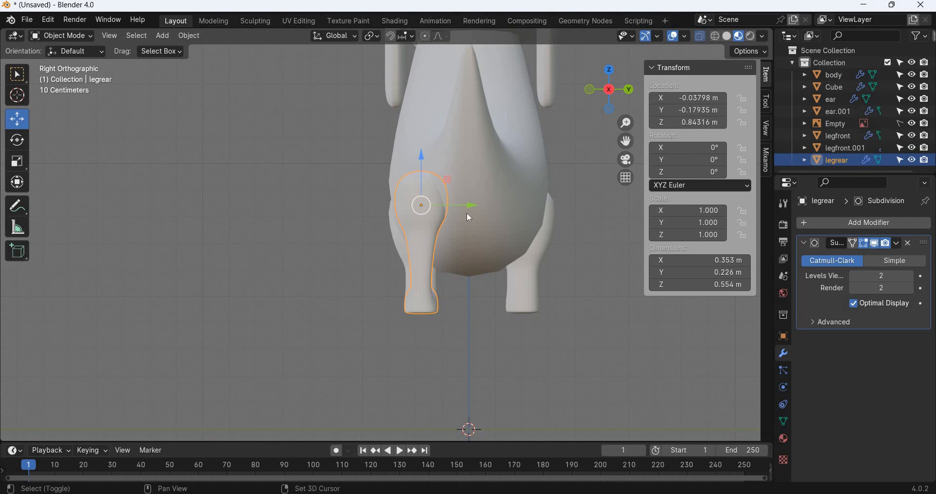
key(shift+d)
key(Escape)
drag(472, 205, 573, 201)
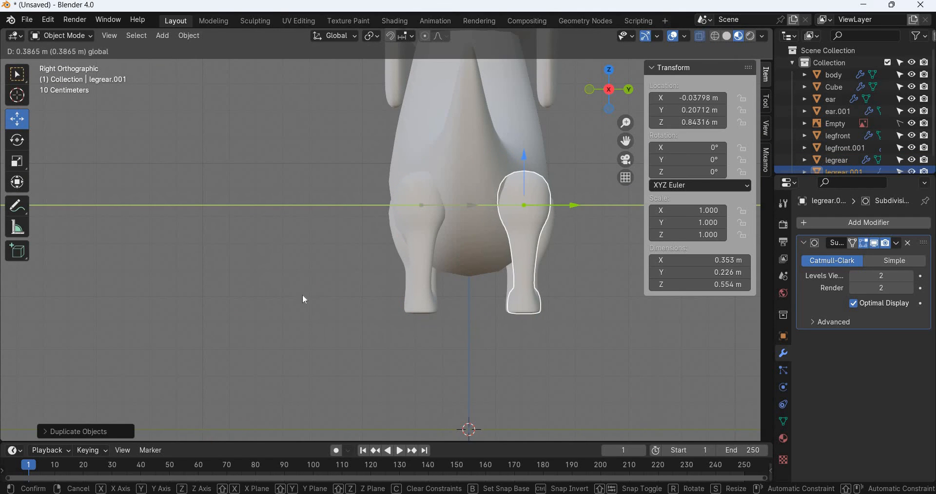
middle_drag(240, 298, 318, 309)
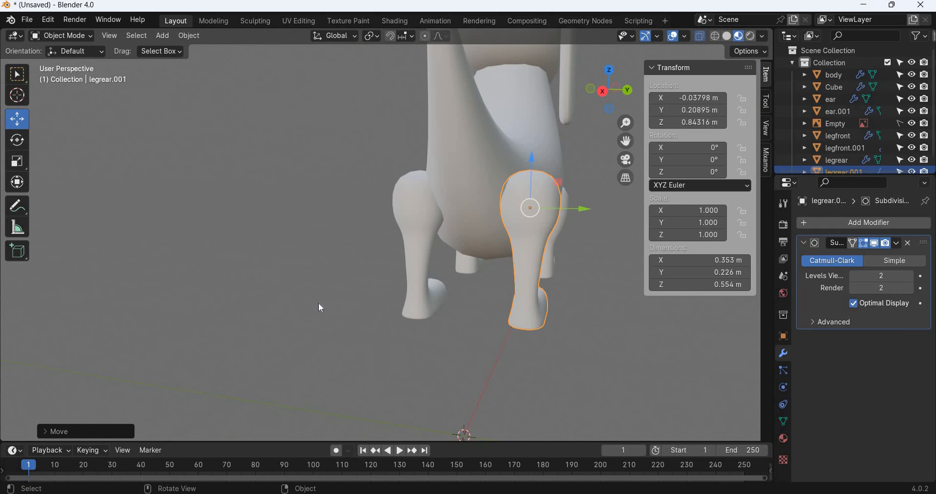
key(KP_3)
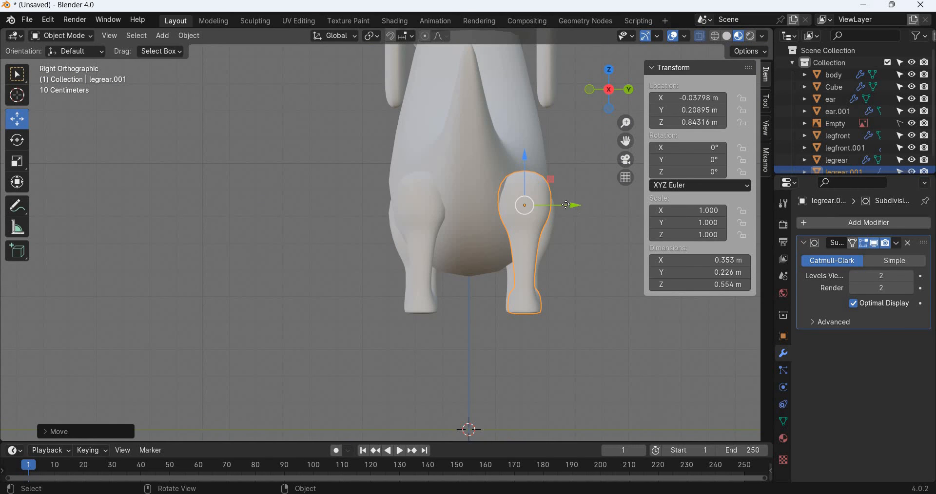
drag(574, 204, 566, 204)
drag(288, 324, 288, 323)
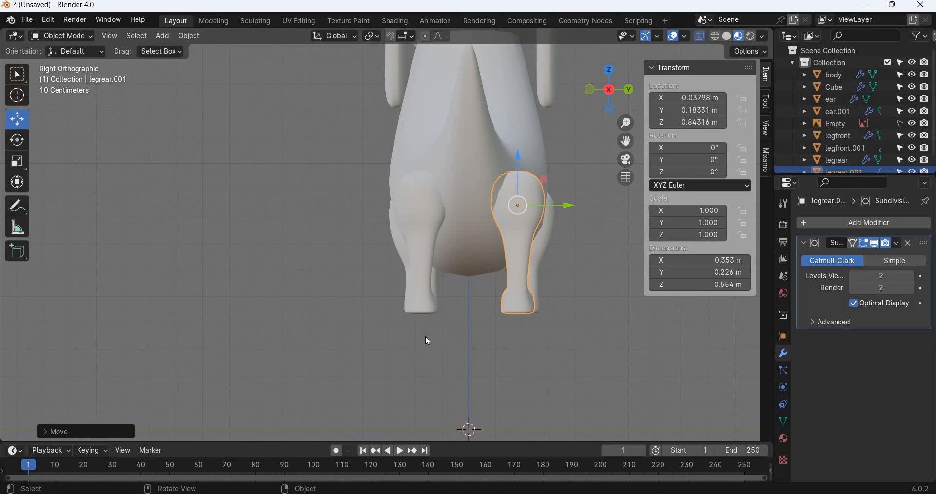
Step: Scale up the upper thigh block of the original rear leg's mesh in front view
middle_drag(425, 336, 324, 339)
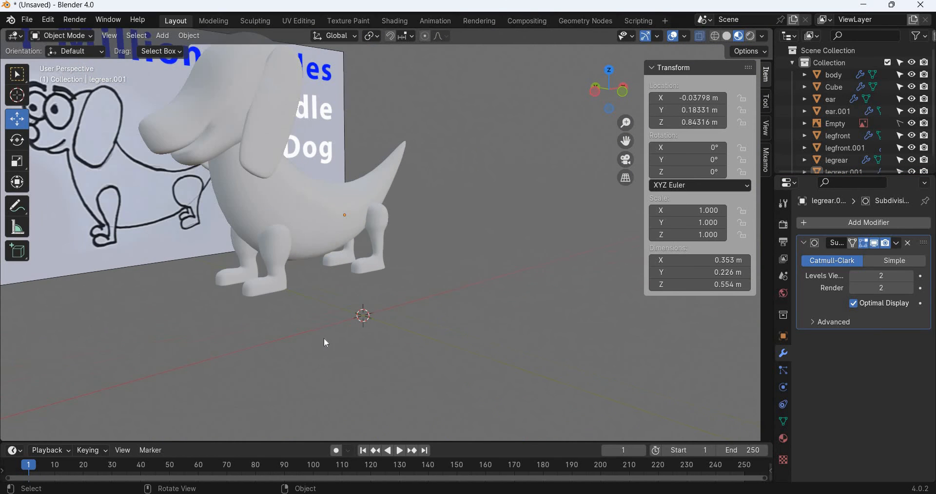
click(379, 266)
key(KP_1)
key(KP_Decimal)
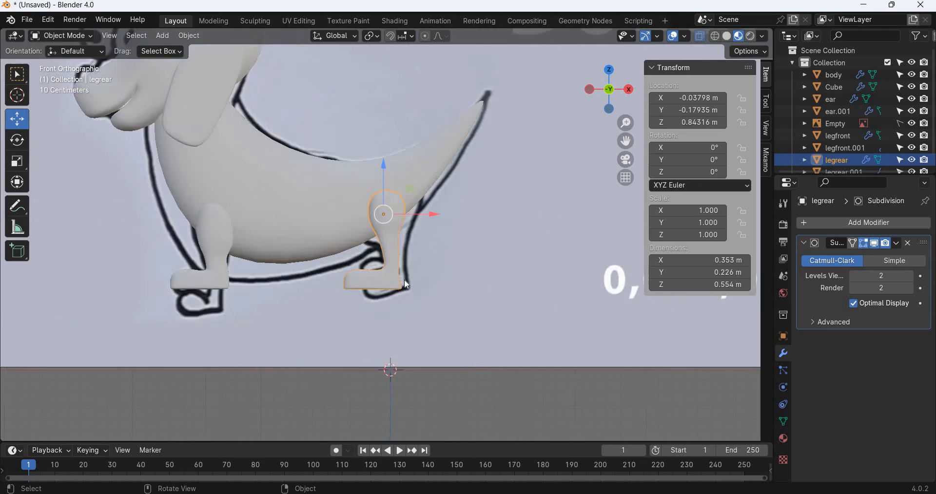
key(Tab)
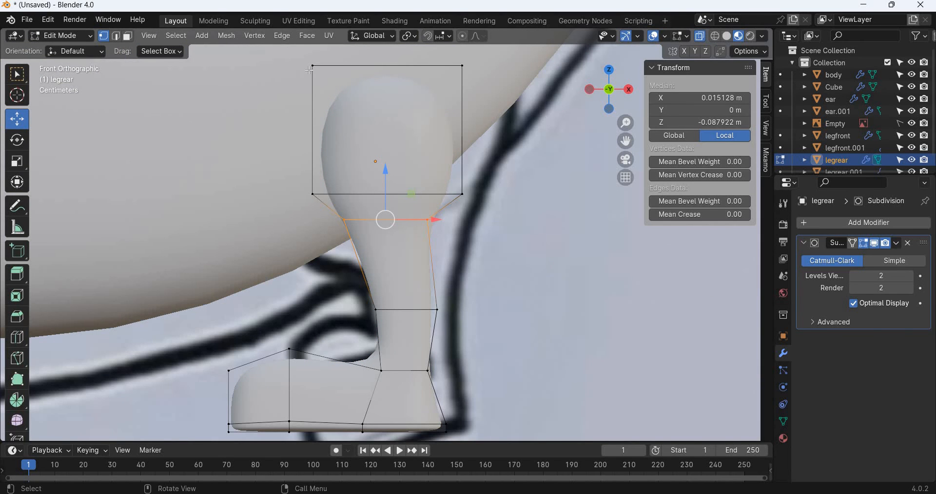
drag(513, 199, 304, 58)
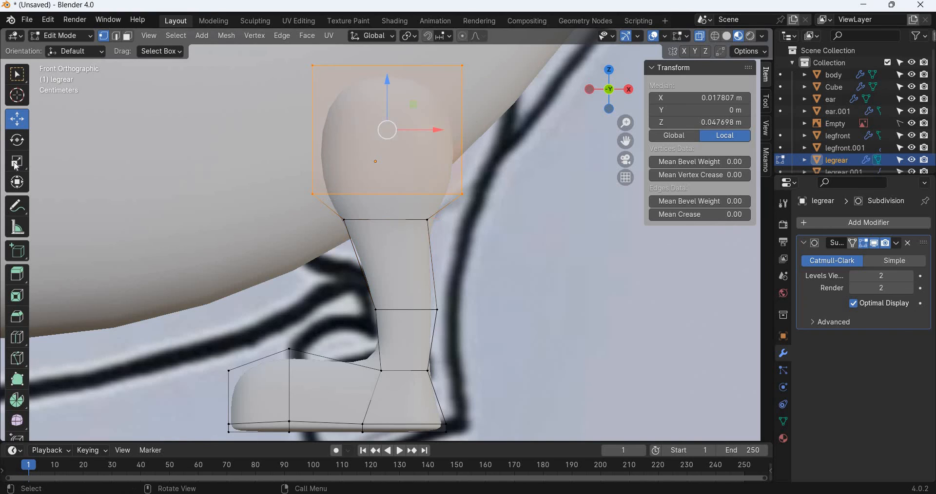
click(16, 161)
mouse_move(407, 99)
mouse_down()
mouse_move(415, 90)
mouse_move(418, 97)
mouse_up()
right_click(416, 102)
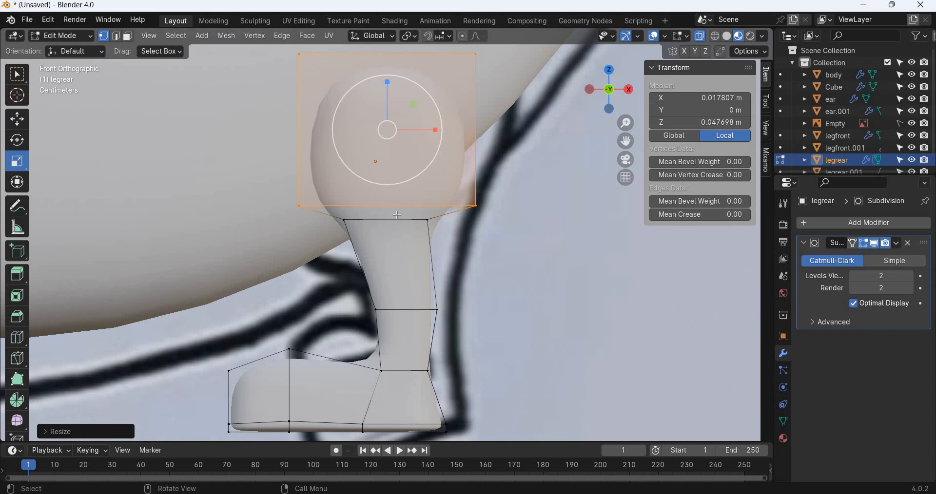
Step: Lower the edge loop just below the rear leg's enlarged thigh to smooth its transition into the shin
alt+click(336, 218)
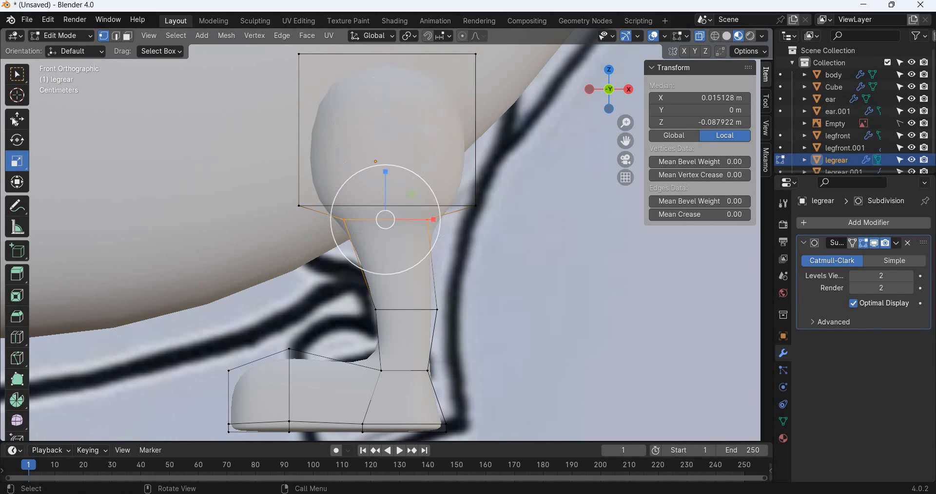
key(shift+space)
key(g)
drag(411, 196, 412, 278)
key(Tab)
scroll(525, 284, down, 6)
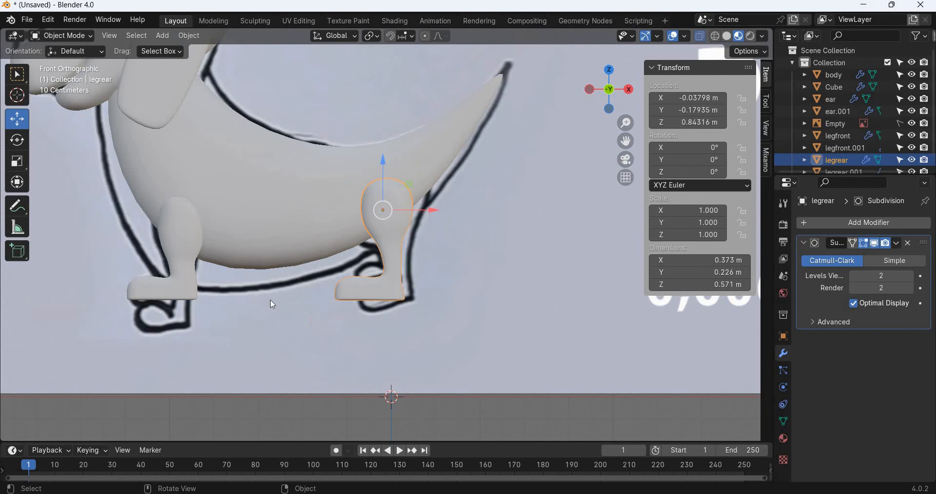
Step: Delete the outdated rear leg copy on the body's other side
click(266, 302)
middle_drag(590, 267, 494, 280)
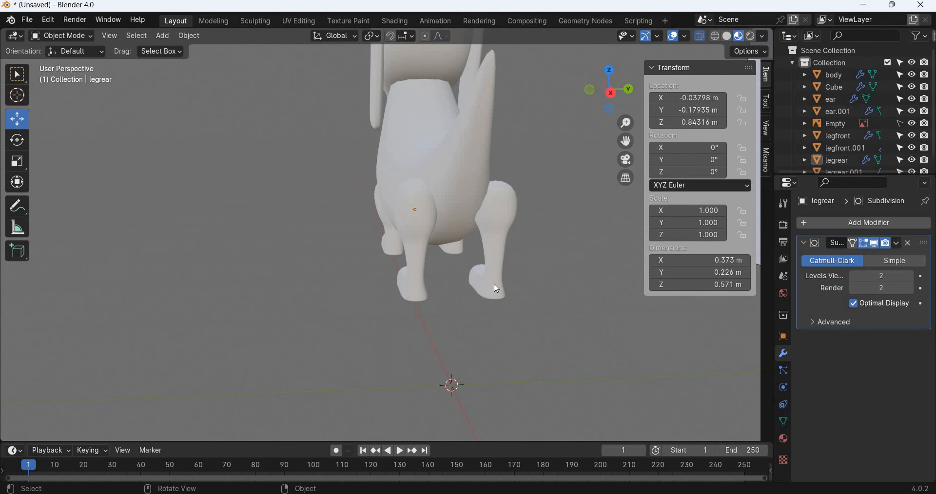
click(496, 289)
key(Delete)
Step: Duplicate the remaining rear leg and move the copy along Y to about 0.168 m on the body's other side
click(412, 289)
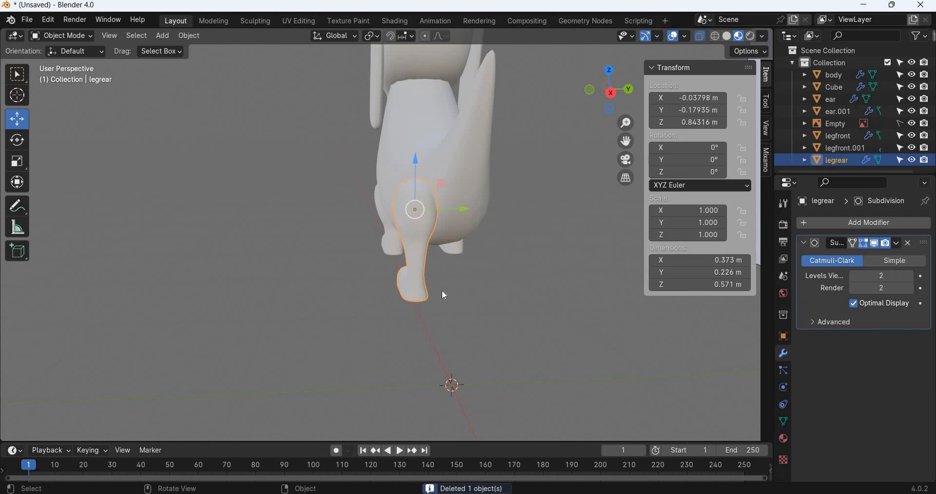
key(KP_3)
key(shift+d)
key(Escape)
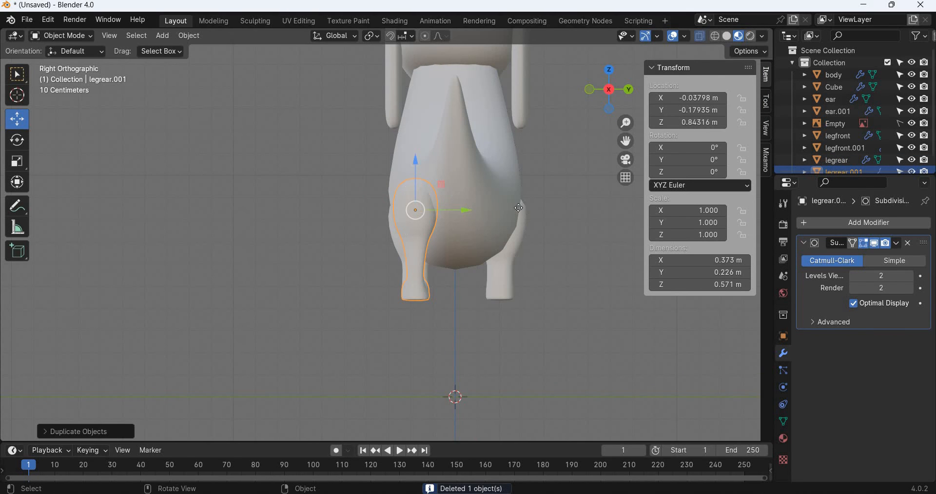
key(g)
key(y)
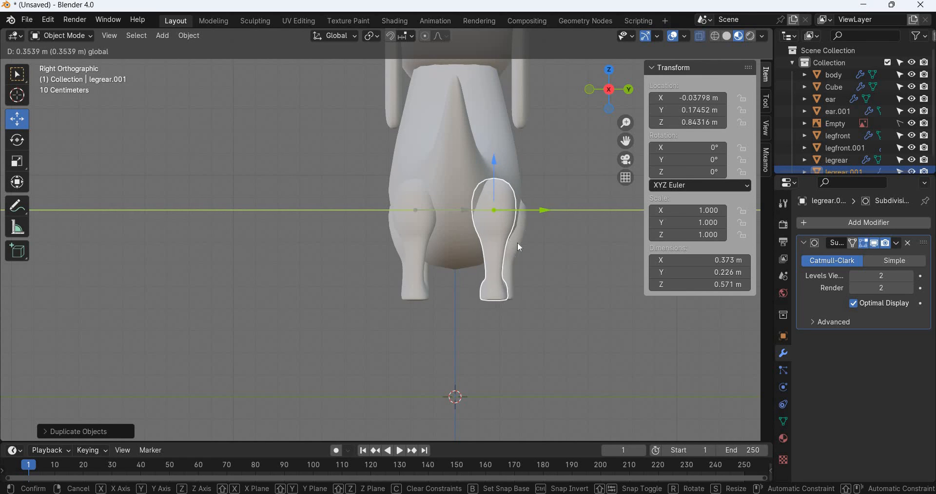
click(517, 242)
Step: Move the front leg copy inward along Y to about 0.169 m, in line with the rear leg copy
click(539, 237)
drag(536, 238, 537, 238)
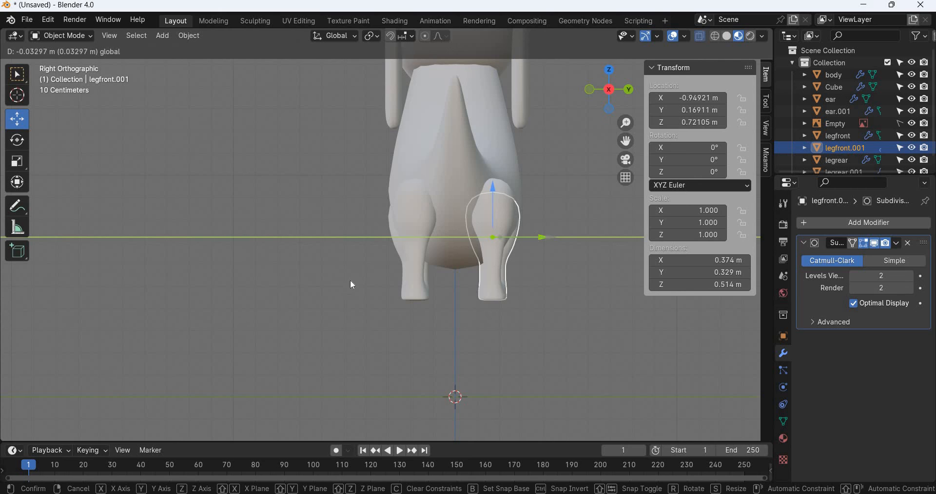
click(507, 284)
Step: Set the base color of the dog body's material to a light peach orange
middle_drag(507, 283, 518, 240)
click(833, 75)
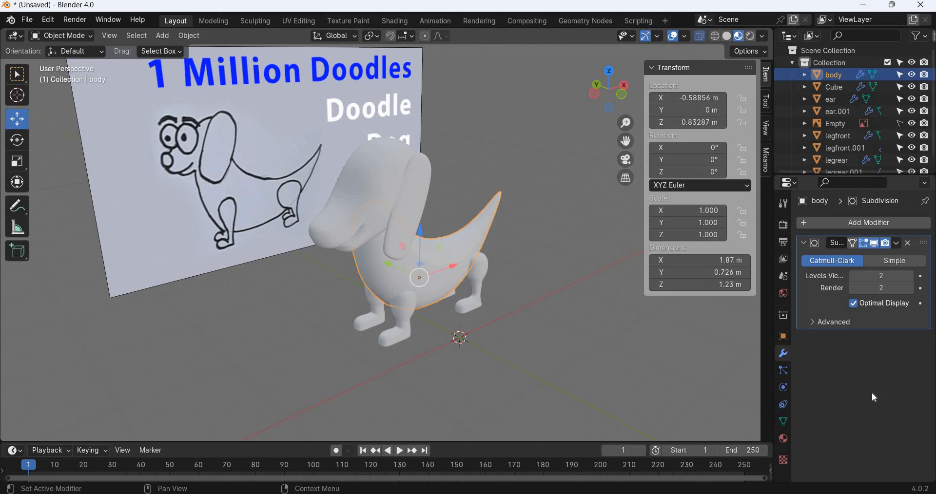
click(783, 438)
click(887, 372)
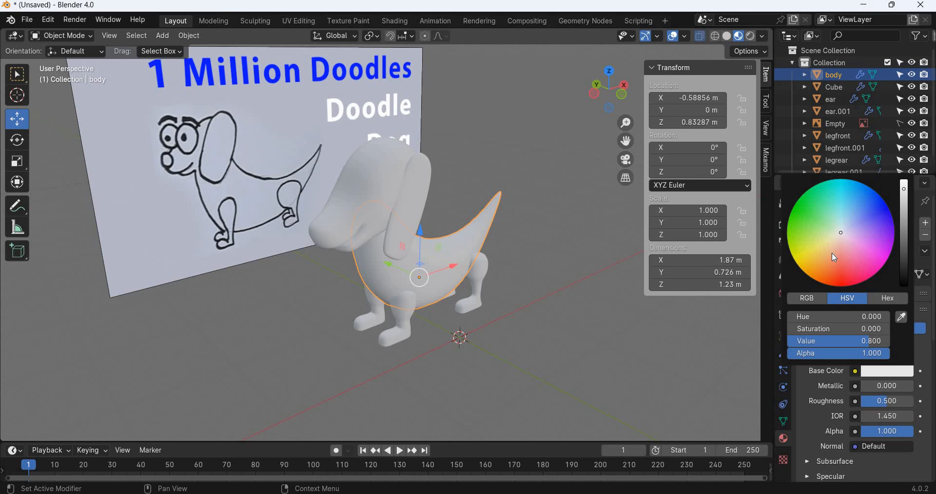
click(832, 252)
click(497, 336)
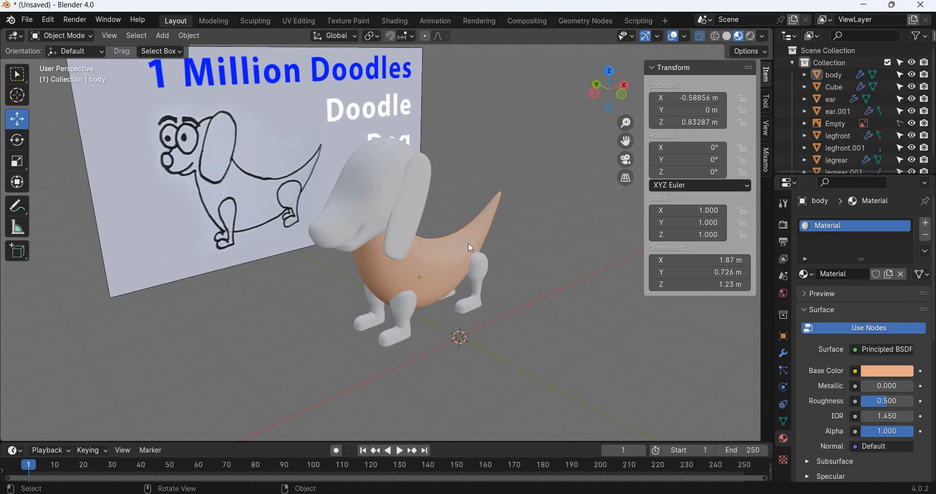
Step: Link the body's peach material to the head, both ears and all four legs
drag(448, 134, 356, 189)
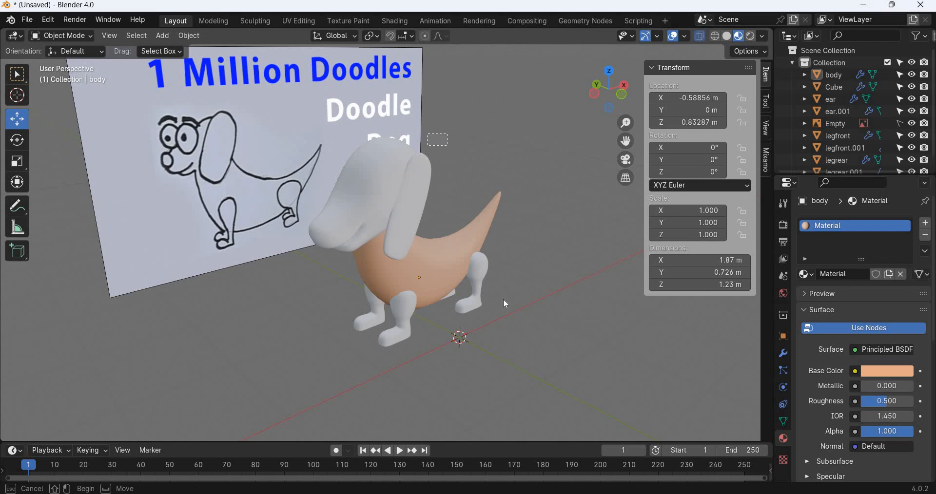
drag(506, 293, 418, 333)
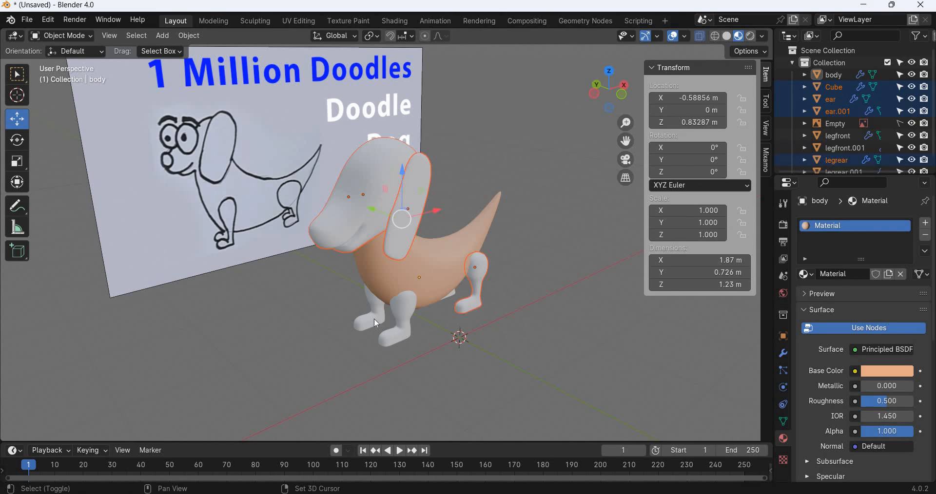
shift+click(398, 319)
shift+click(374, 315)
shift+click(454, 293)
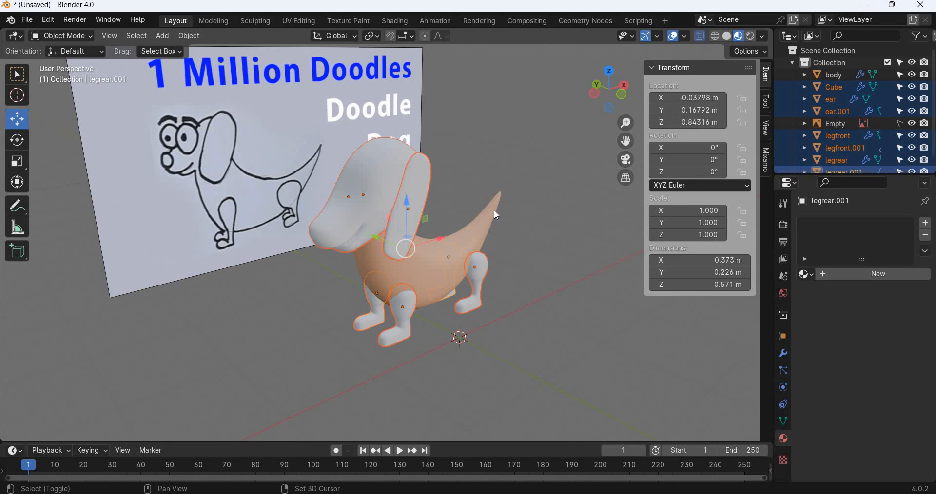
shift+click(442, 273)
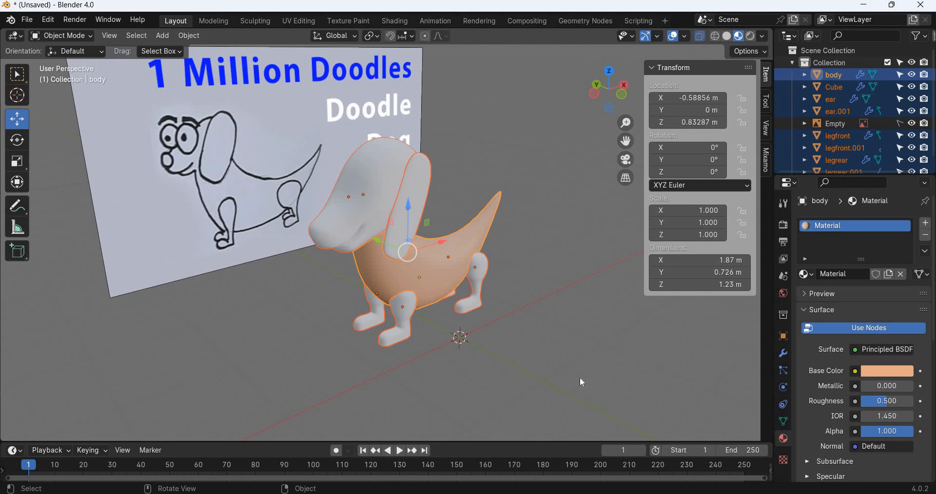
key(ctrl+l)
click(542, 308)
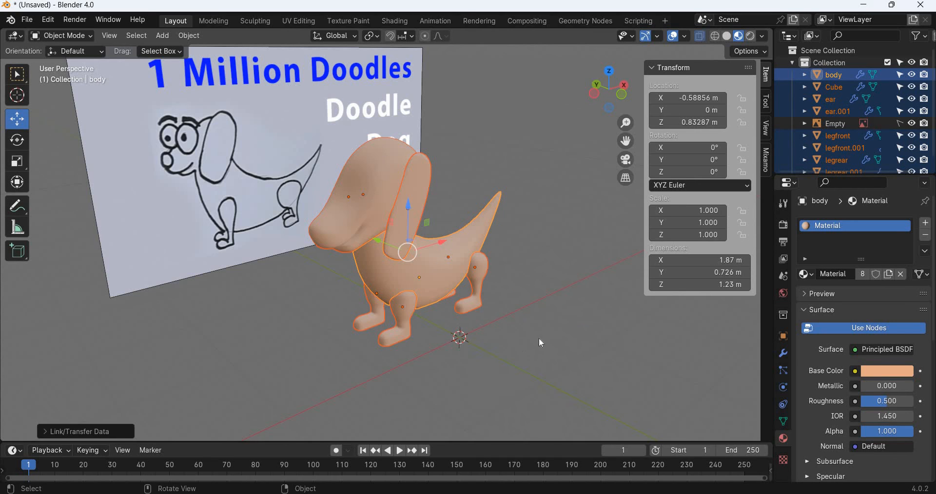
click(460, 345)
Step: Add a cube in front view and move it over the head to about X -1.296 m, Z 1.843 m
scroll(464, 346, up, 3)
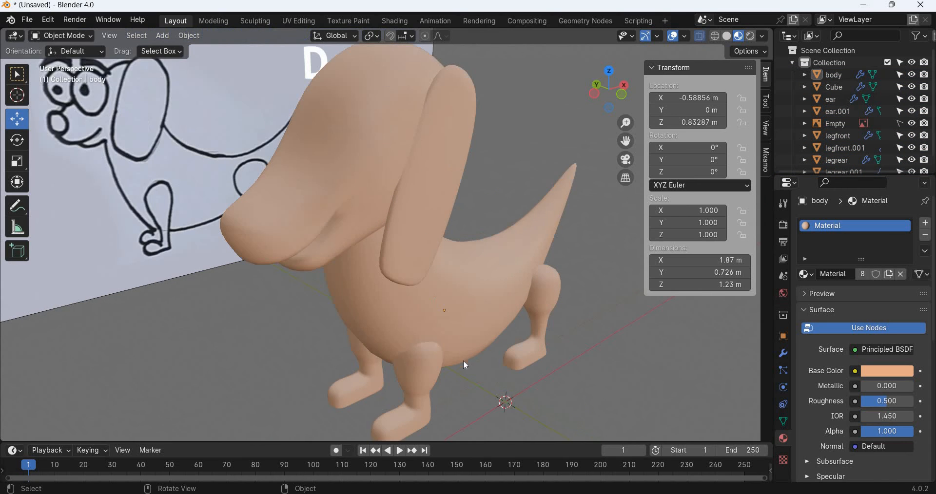
scroll(463, 360, down, 1)
key(KP_1)
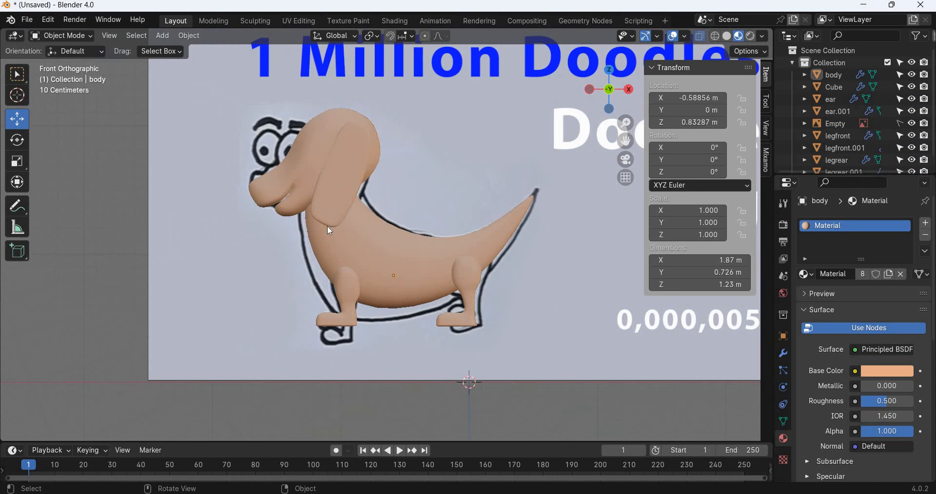
scroll(421, 268, up, 4)
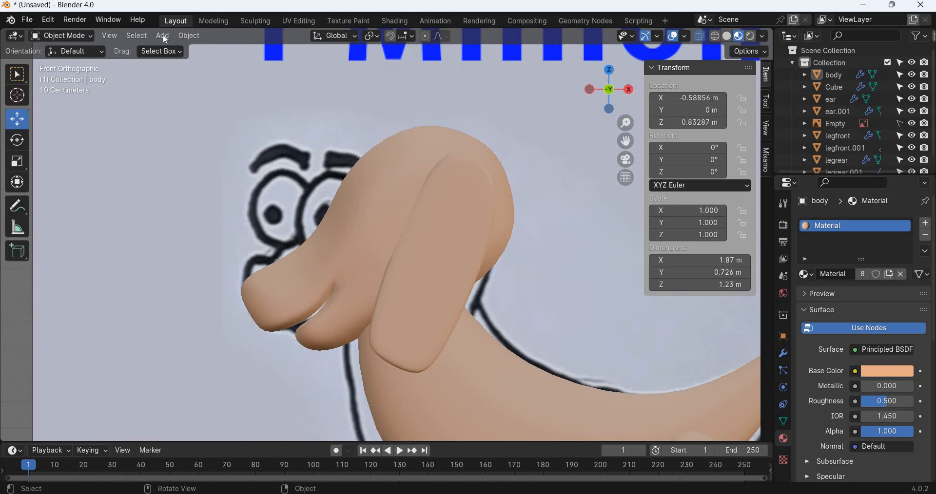
click(164, 36)
mouse_move(204, 50)
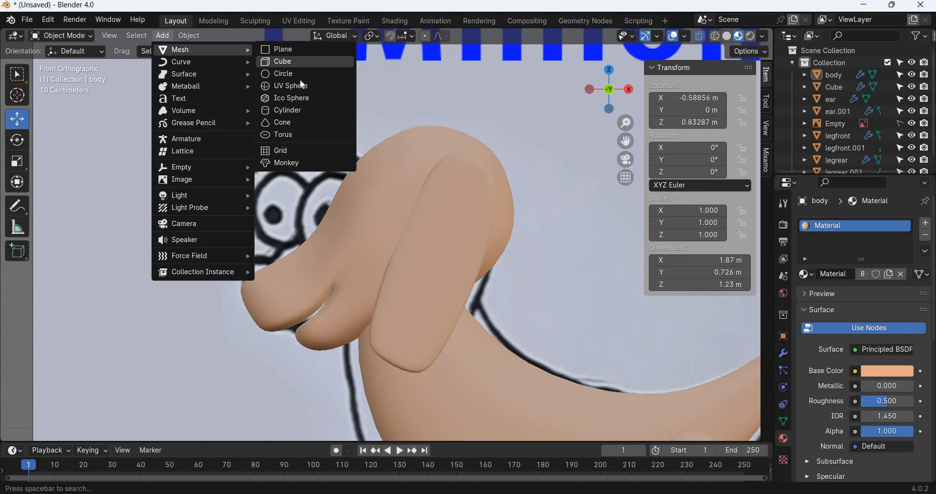
click(293, 61)
scroll(509, 311, down, 5)
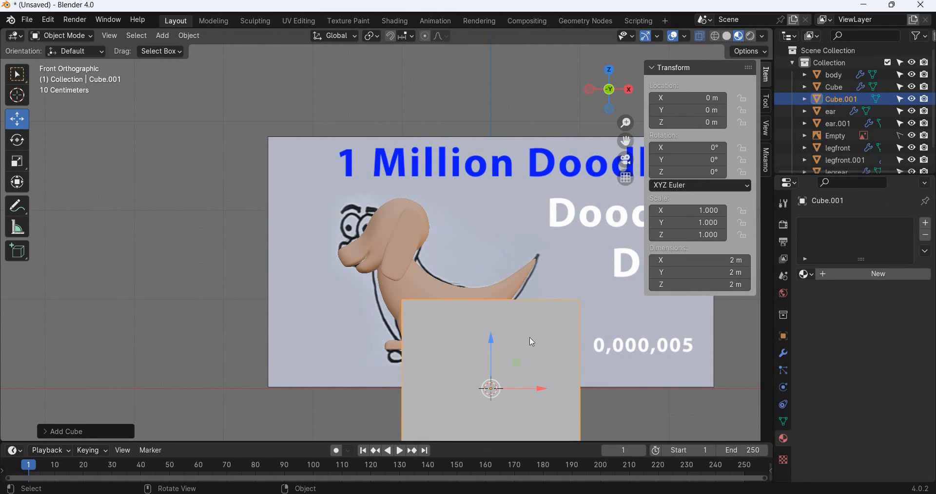
key(g)
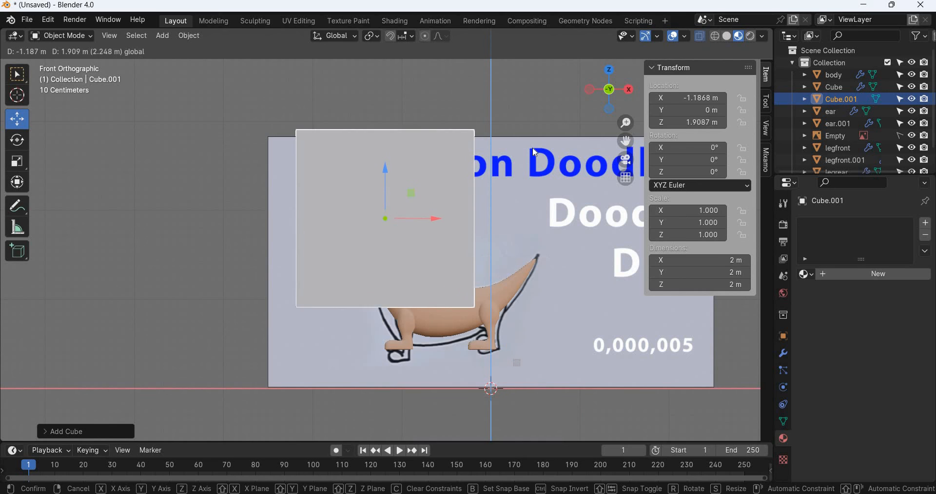
click(719, 42)
Step: Switch the viewport to see-through solid shading so the reference drawing shows through the cube
click(717, 39)
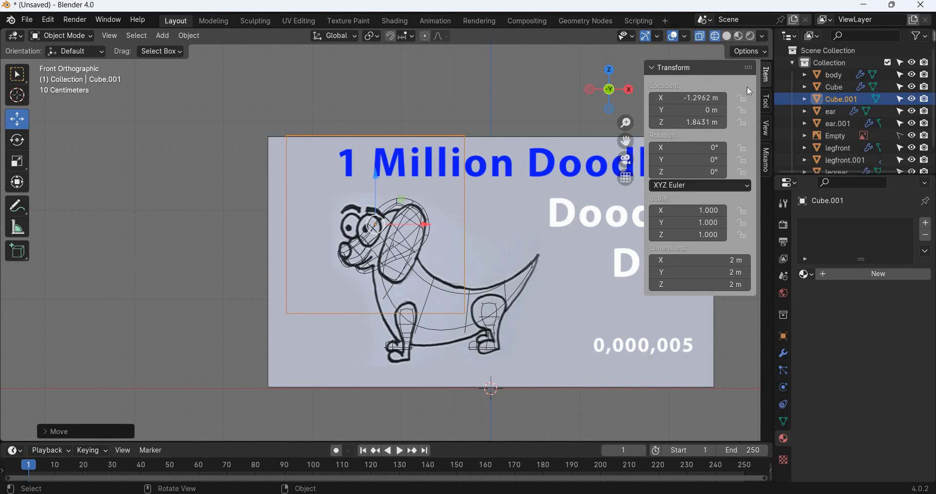
click(739, 37)
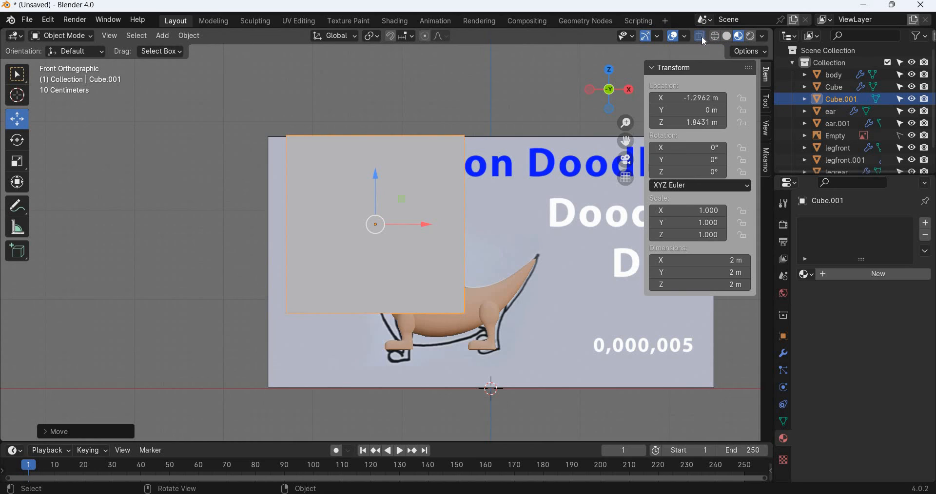
click(701, 39)
scroll(448, 211, up, 3)
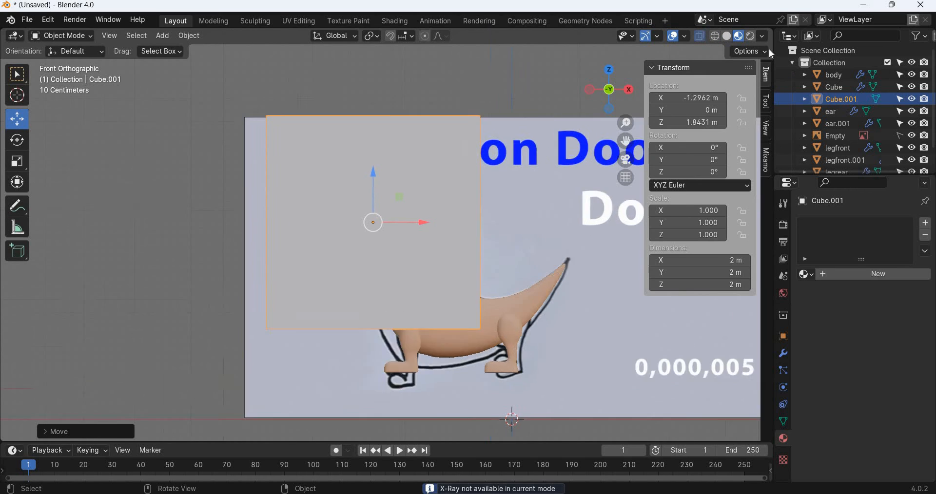
key(z)
key(6)
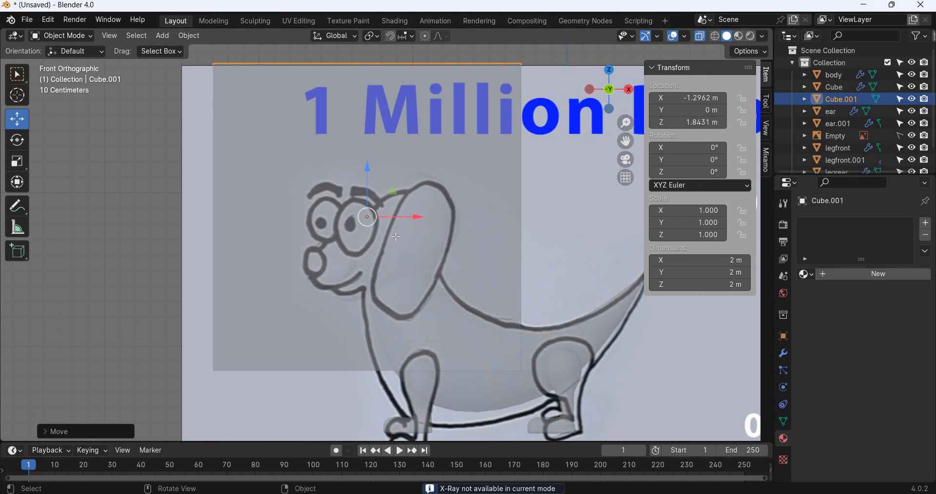
Step: Scale the new cube's mesh down to about 0.293 m per side in Edit Mode, roughly the size of an eye
key(Tab)
scroll(395, 237, down, 2)
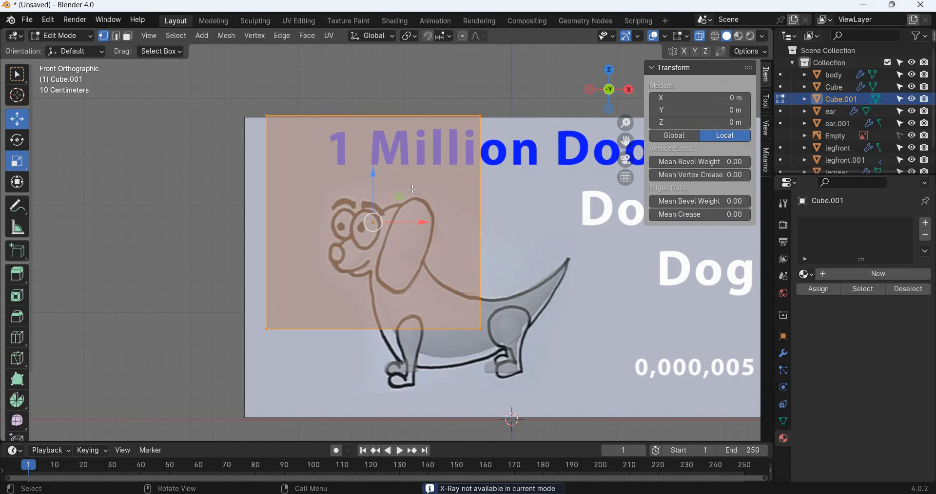
click(17, 161)
drag(397, 176, 382, 205)
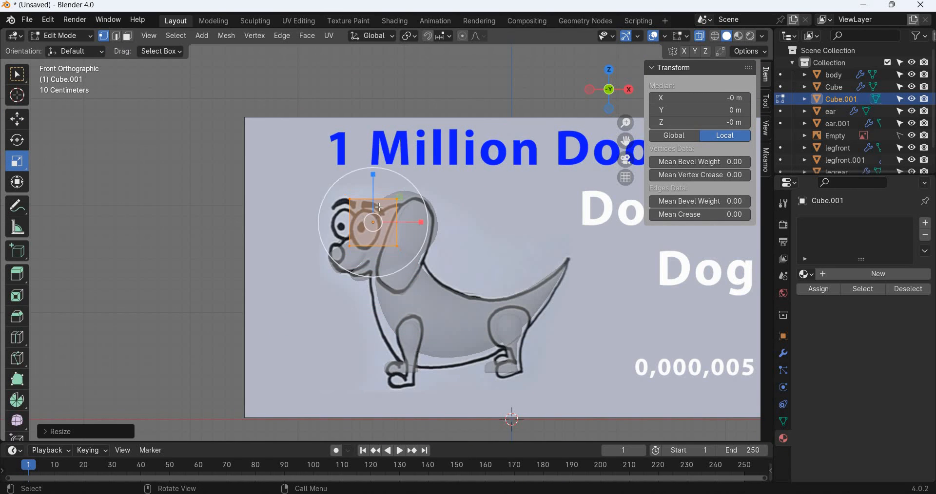
scroll(386, 168, up, 3)
drag(386, 161, 342, 197)
Step: Move the cube's mesh onto the drawn eye at local X -0.084 m, Z -0.066 m, and along Y to about -0.142 m
click(17, 119)
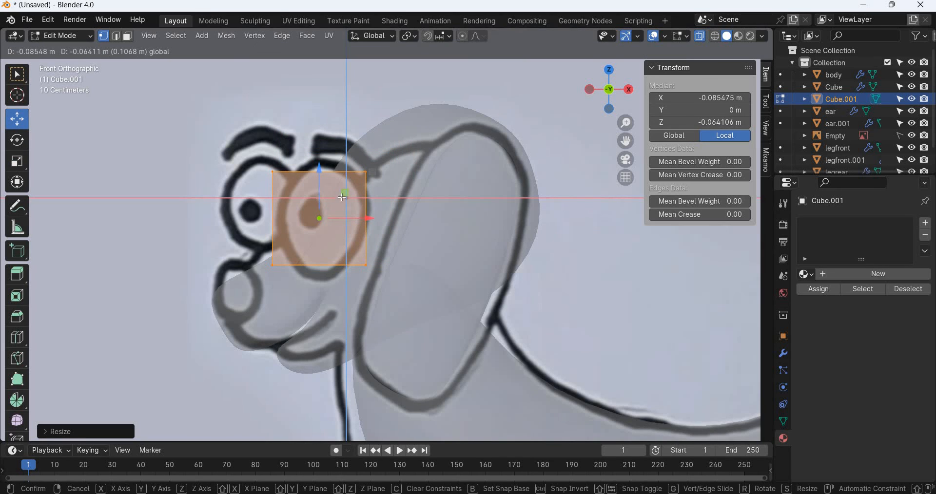
drag(886, 322, 739, 297)
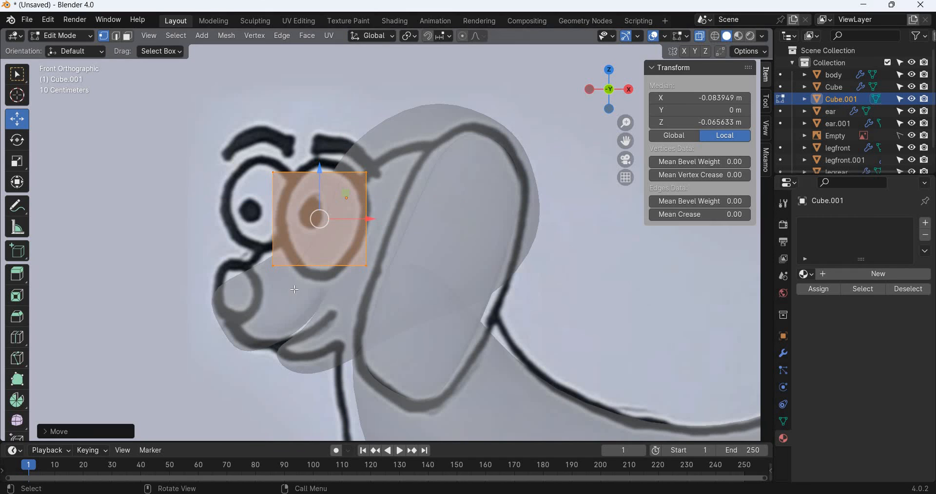
key(KP_7)
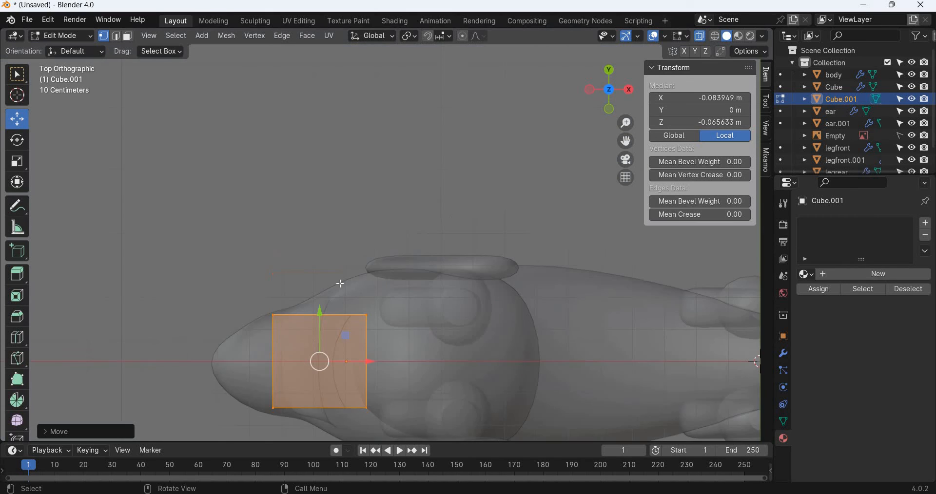
drag(360, 273, 370, 355)
shift+middle_drag(369, 356, 371, 311)
scroll(370, 302, up, 6)
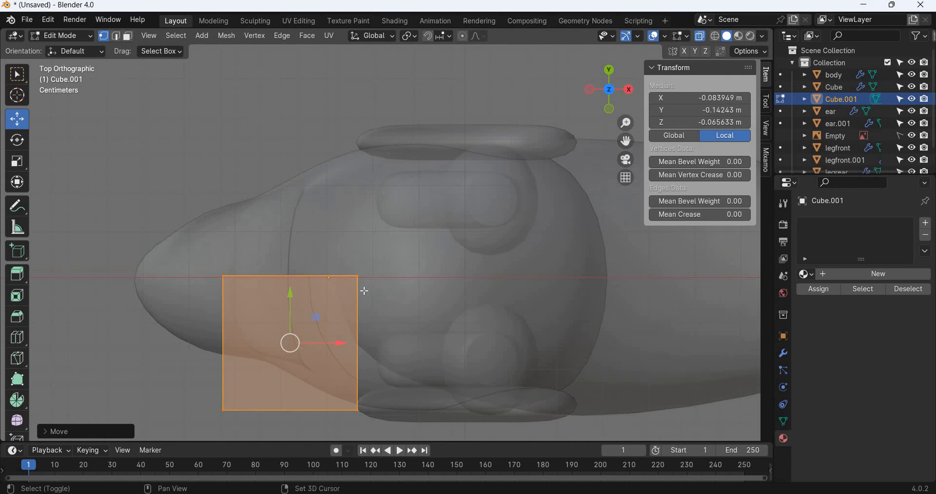
key(g)
right_click(294, 262)
Step: Duplicate the eye cube within the mesh and move the copy along Y to about 0.15 m across the head's centerline
key(shift+d)
key(y)
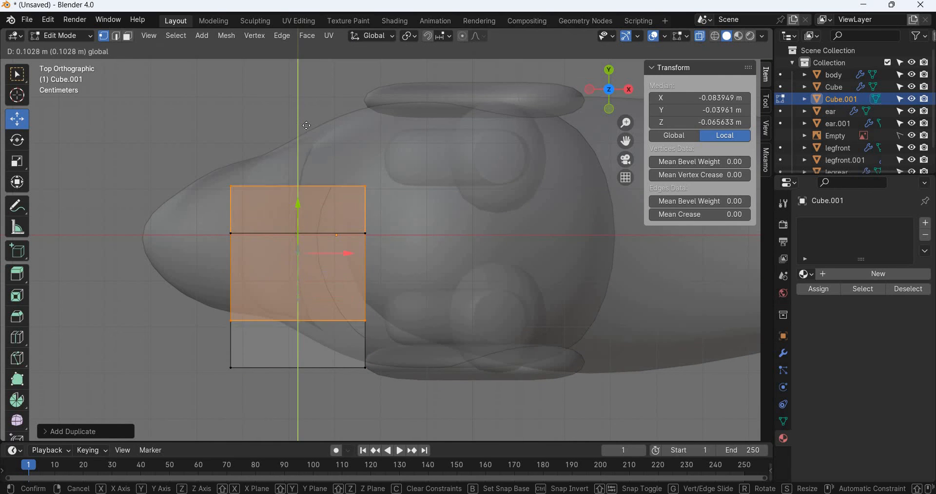
click(231, 330)
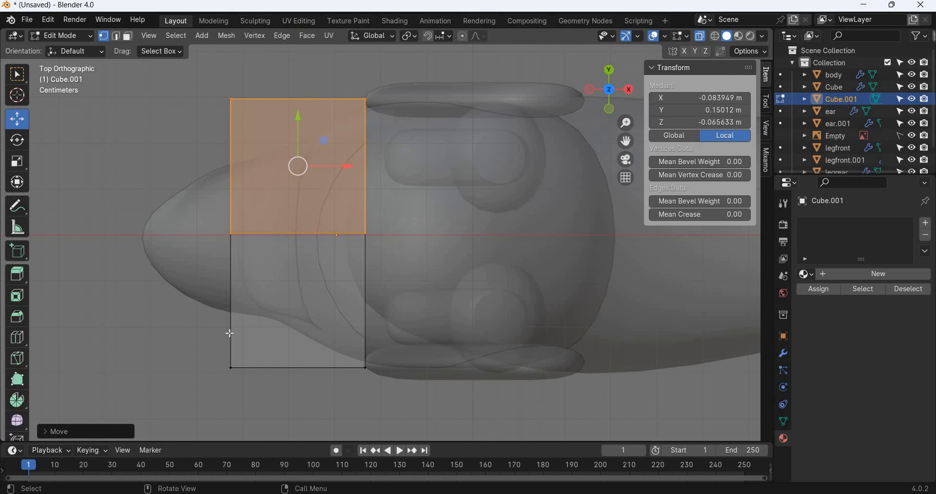
click(238, 359)
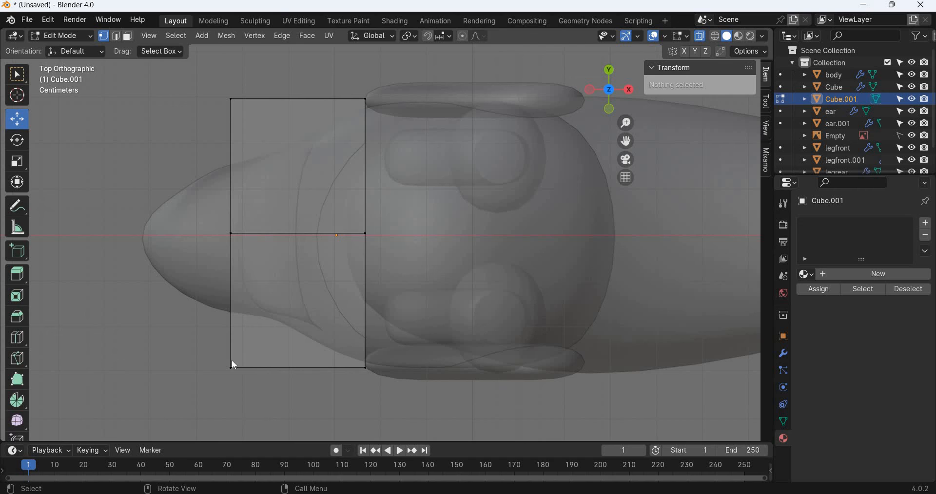
Step: Return to Object Mode and add a Subdivision Surface modifier to the pair of eye cubes
key(Tab)
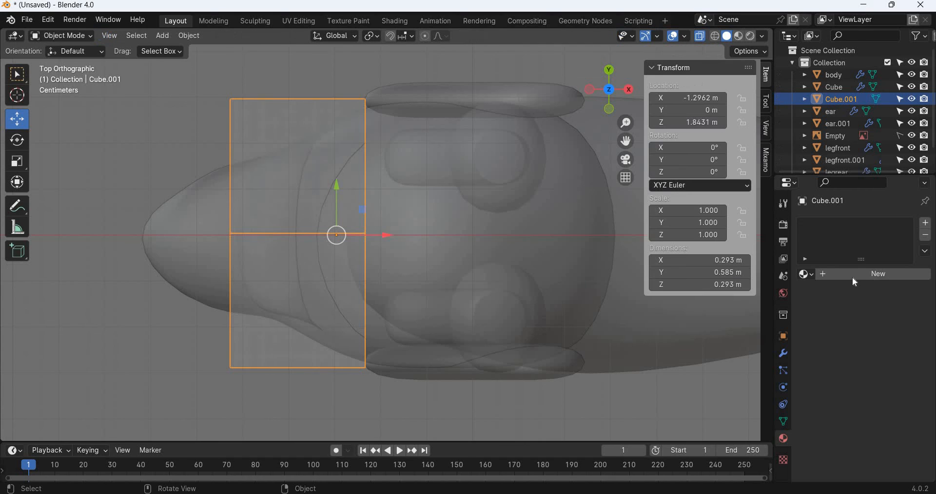
click(783, 353)
click(869, 225)
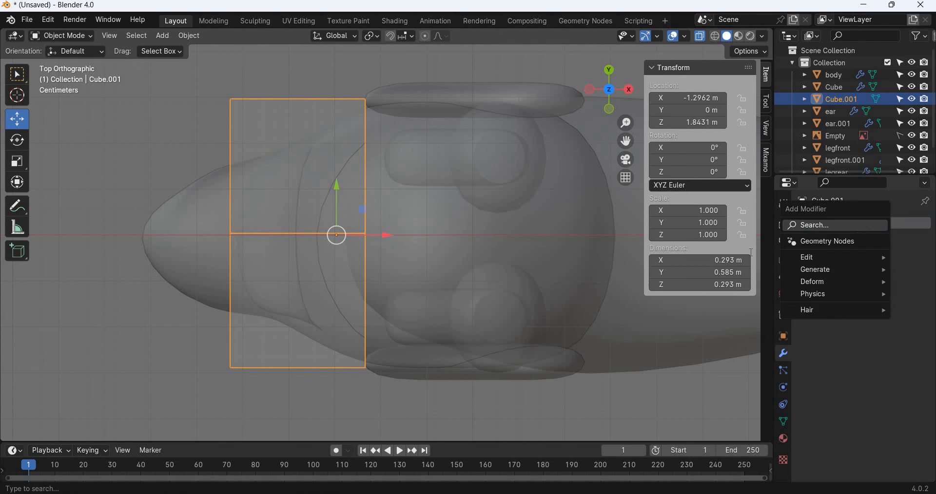
text(s)
key(Return)
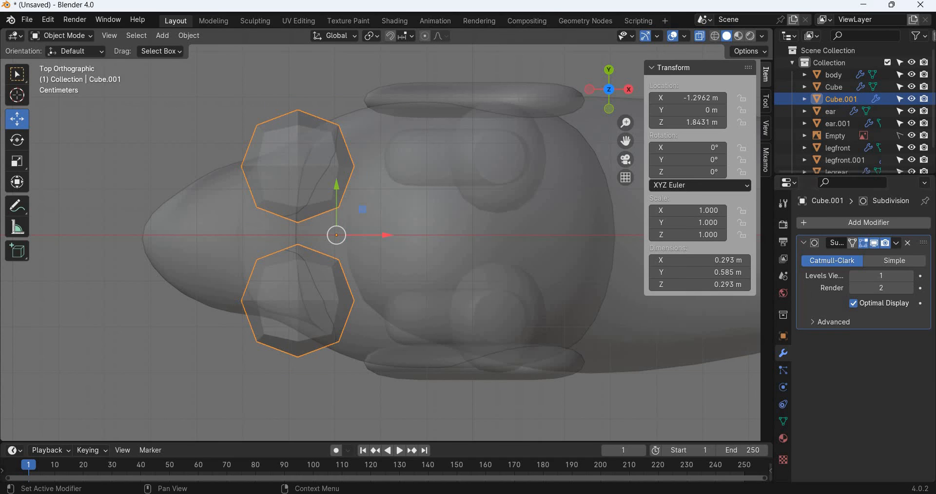
Step: Raise the eye pair's Subdivision modifier to viewport level 3 and deselect the object
key(ctrl+2)
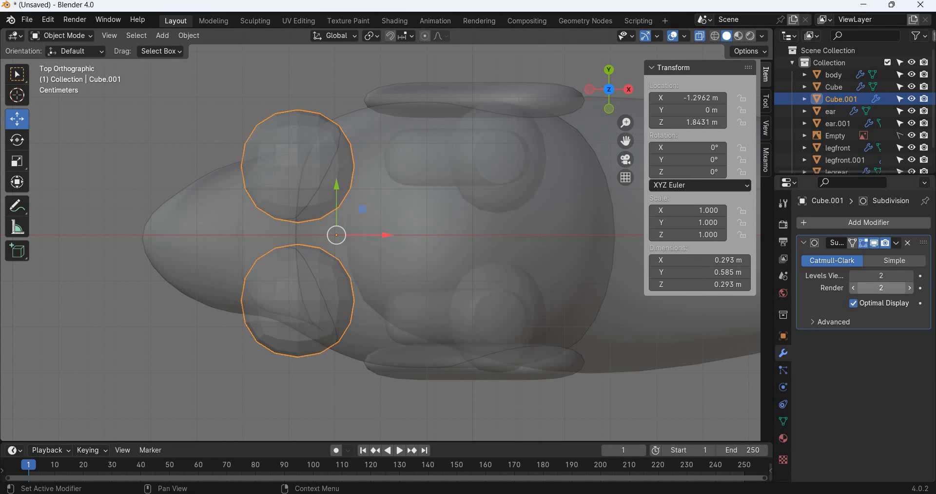
key(ctrl+3)
key(alt+a)
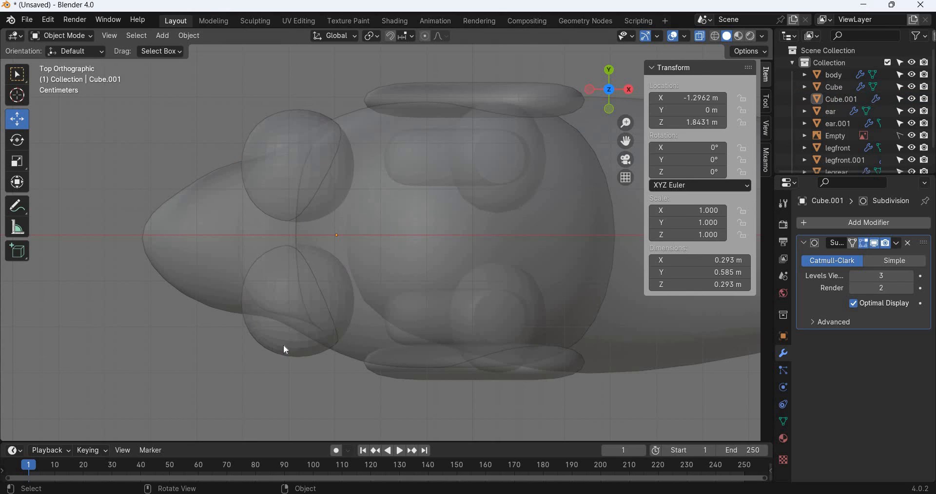
Step: Duplicate the eye pair and move the copy forward along X to about -1.4085 m for the pupils
click(282, 345)
key(shift+d)
right_click(337, 271)
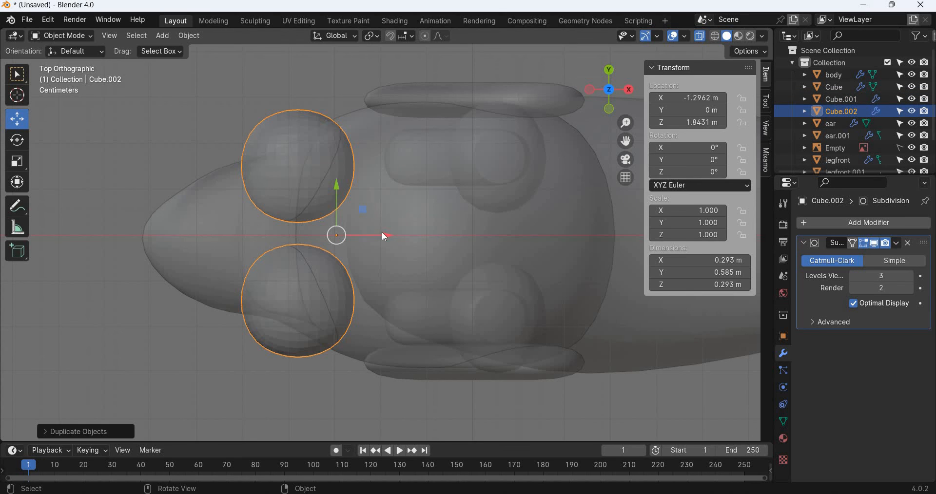
key(g)
key(x)
click(290, 262)
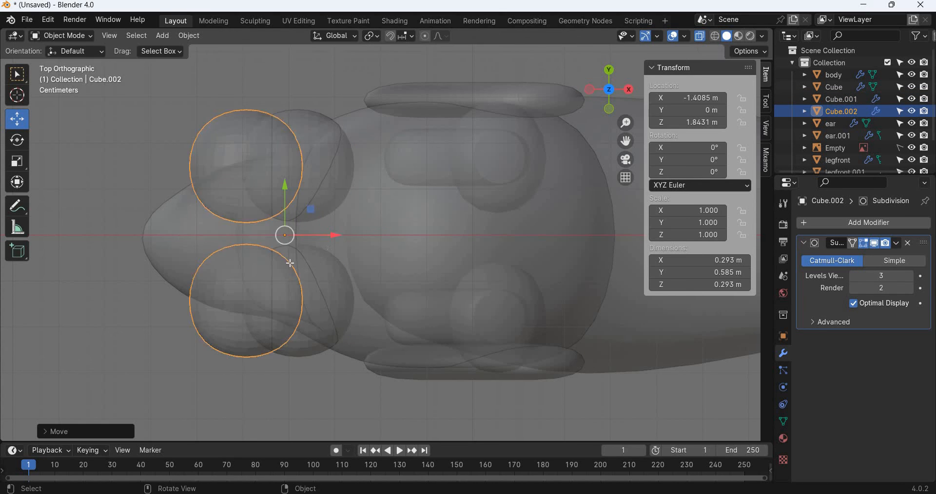
Step: In the duplicate's mesh, scale the linked cube on the negative Y side down to a small pupil about 0.065 m wide
key(Tab)
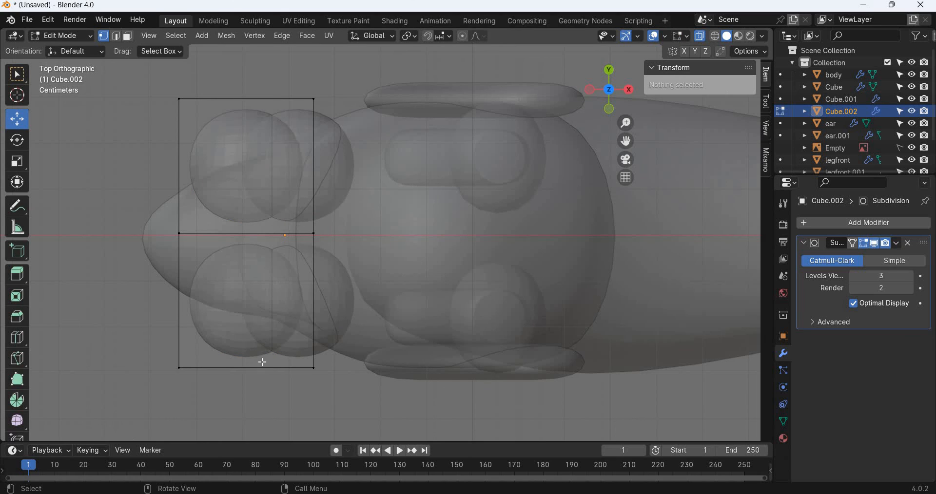
click(312, 370)
key(ctrl+l)
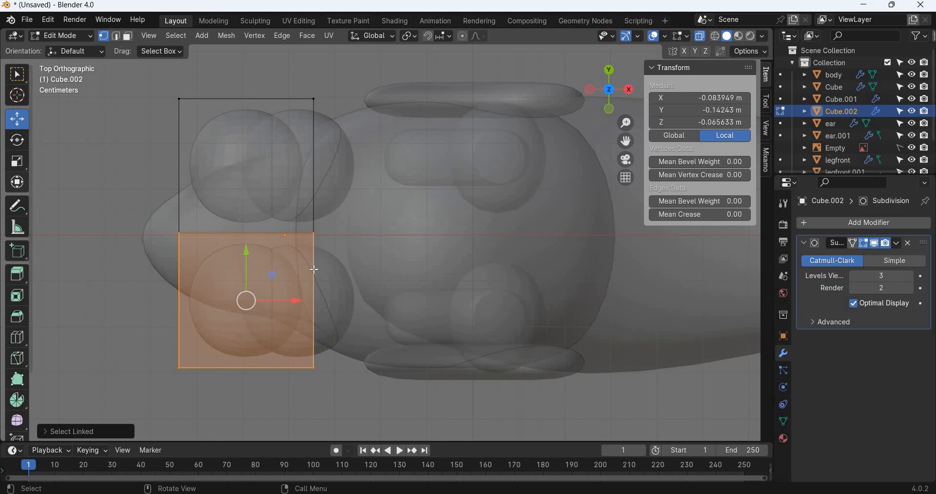
click(18, 167)
mouse_move(283, 238)
mouse_down()
mouse_move(259, 300)
mouse_move(284, 236)
mouse_up()
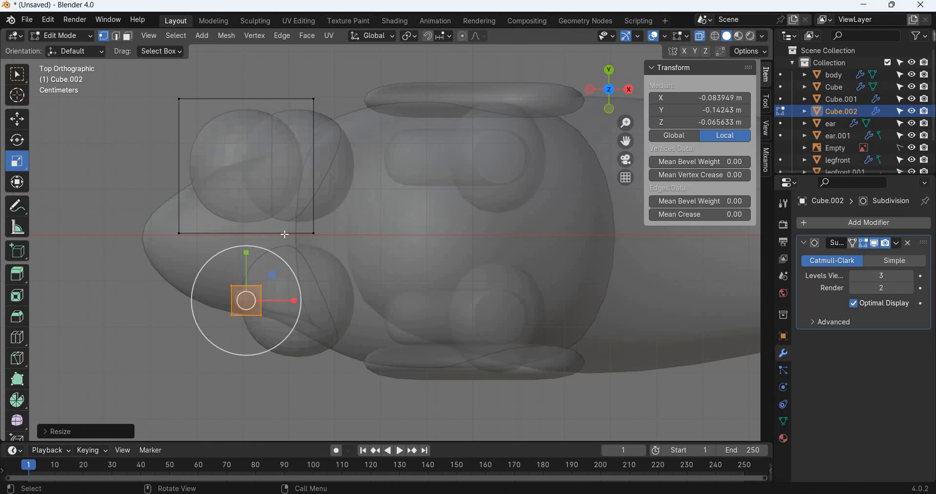
Step: Scale the duplicate's other cube down to a pupil about 0.093 m wide and return to Object Mode
click(340, 242)
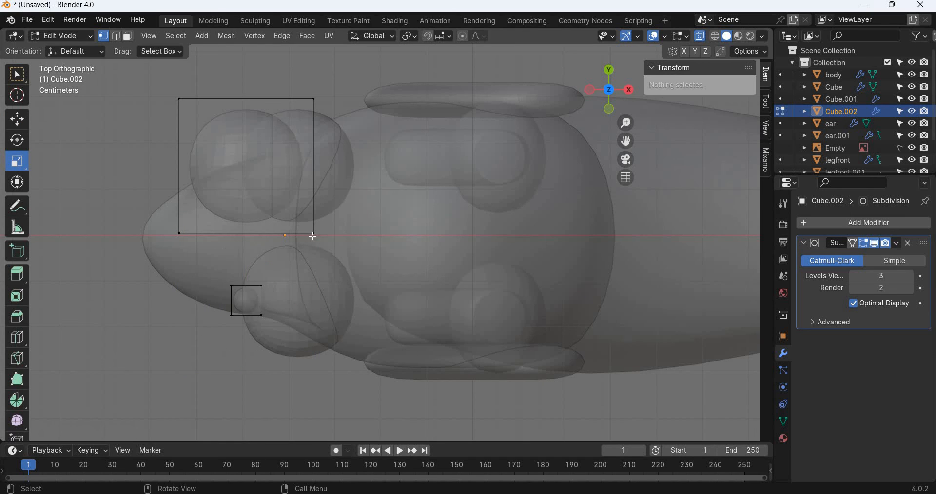
key(l)
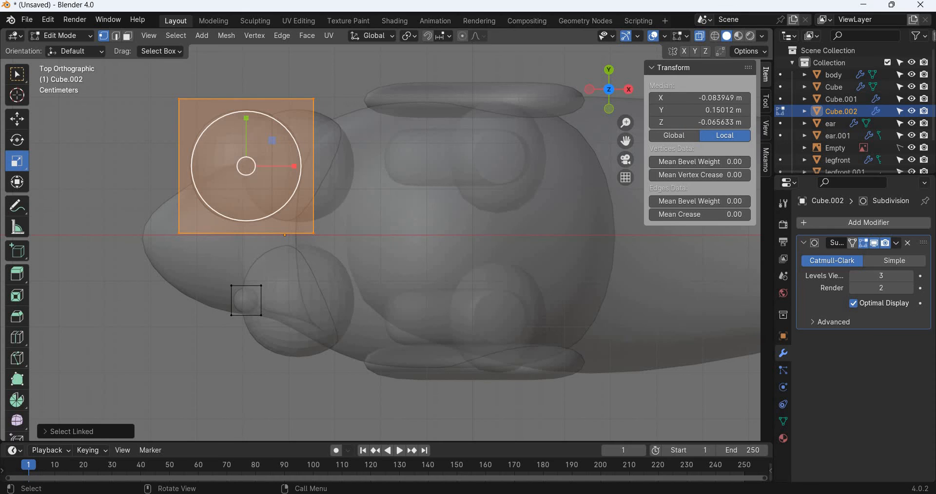
key(s)
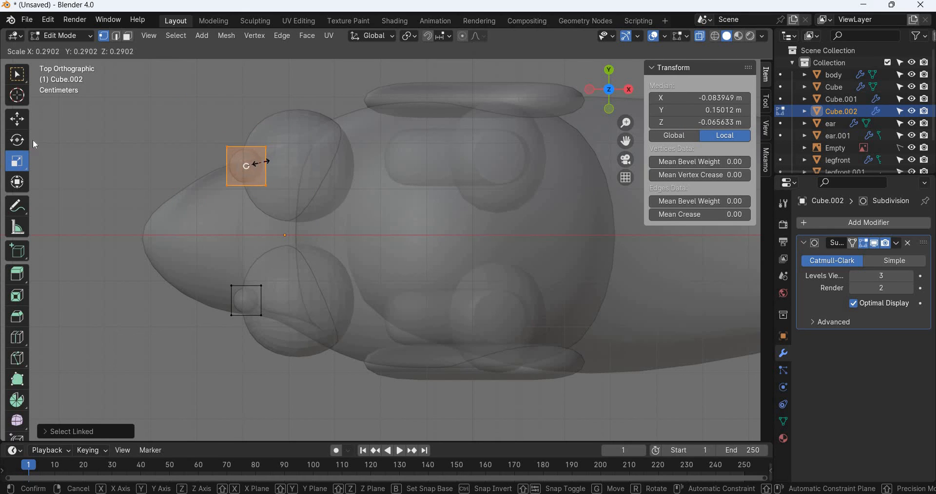
click(252, 162)
key(shift+space)
key(g)
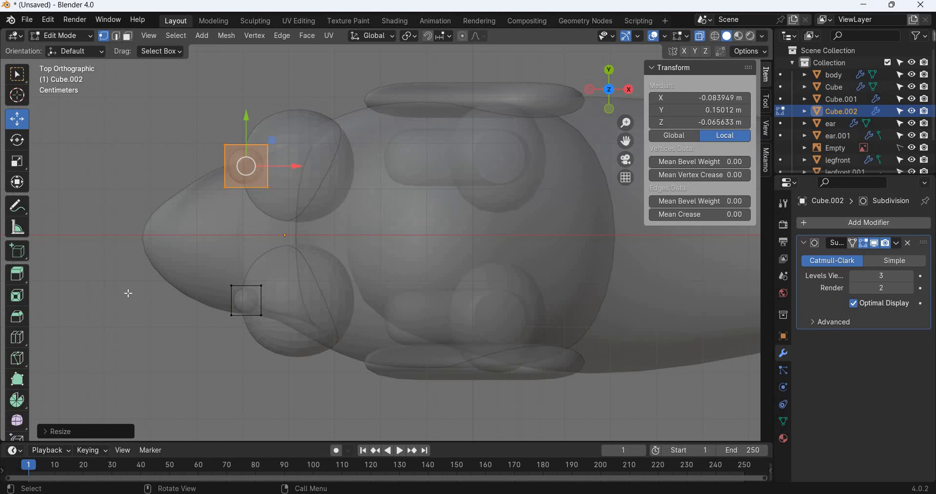
key(alt+z)
click(284, 326)
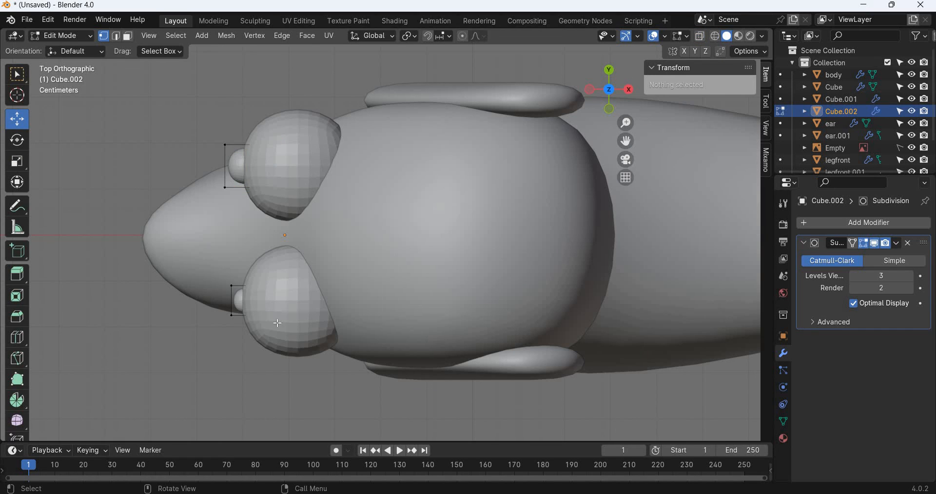
click(263, 319)
key(Tab)
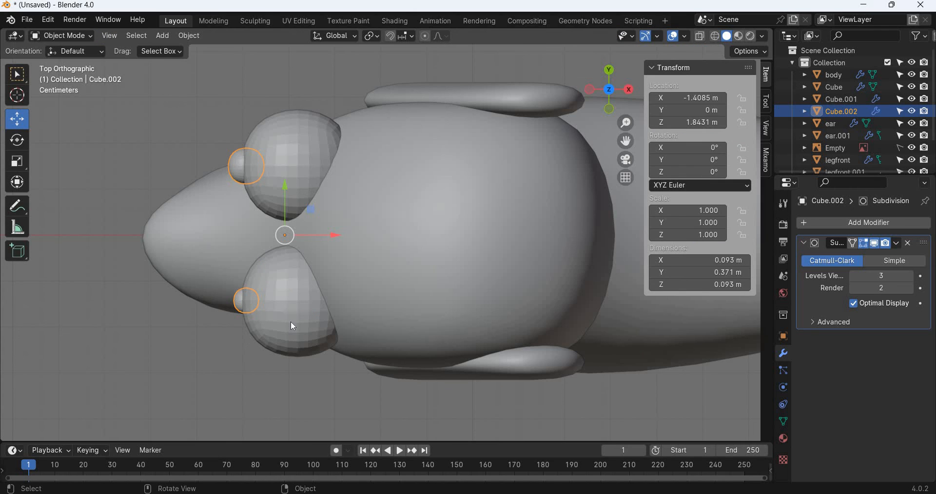
Step: Apply smooth shading to both the eye pair and the pupil pair
shift+click(266, 249)
click(189, 35)
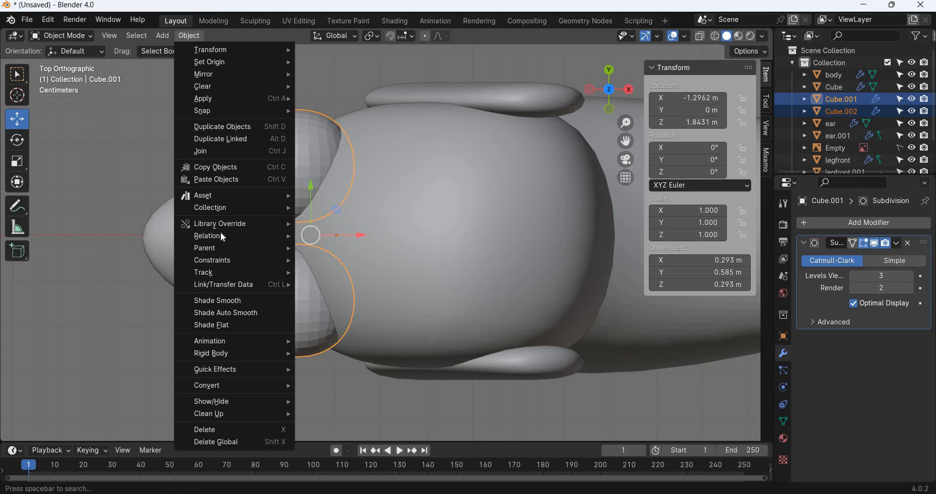
click(217, 301)
middle_drag(297, 227, 422, 241)
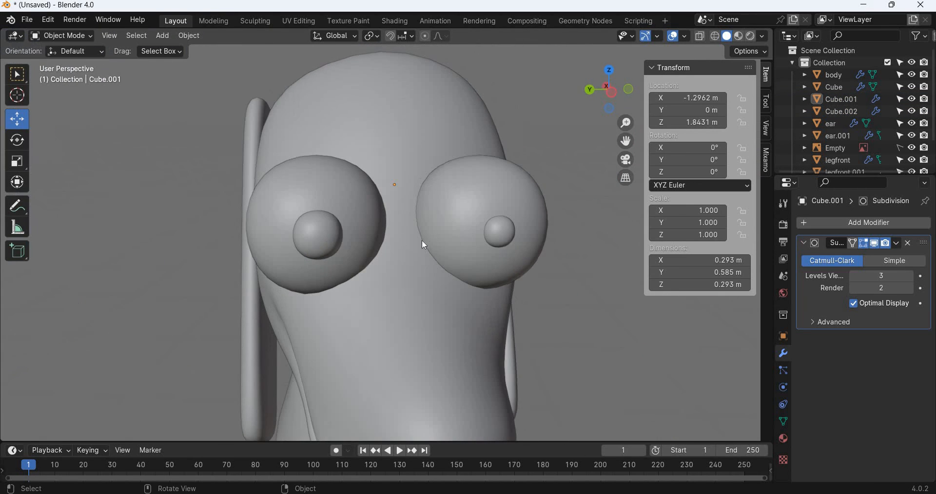
Step: Enlarge the pupil on the negative Y side to about 0.108 m within the pupil pair's mesh
scroll(341, 275, down, 5)
mouse_move(341, 275)
middle_down()
mouse_move(428, 267)
mouse_move(443, 244)
middle_up()
scroll(443, 244, up, 2)
click(326, 238)
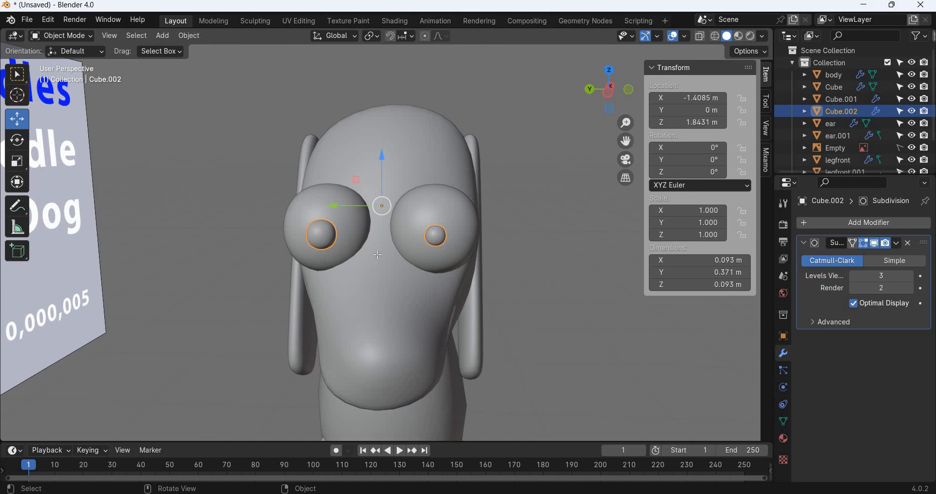
key(Tab)
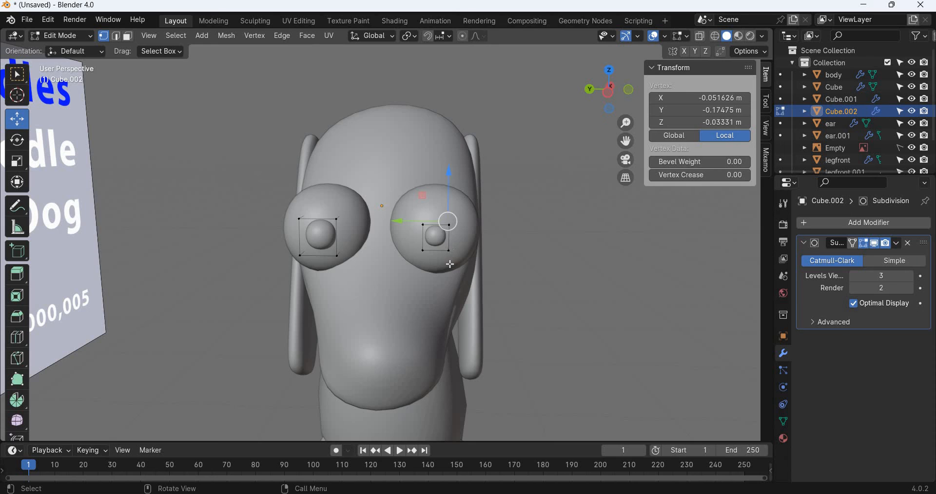
key(ctrl+l)
key(s)
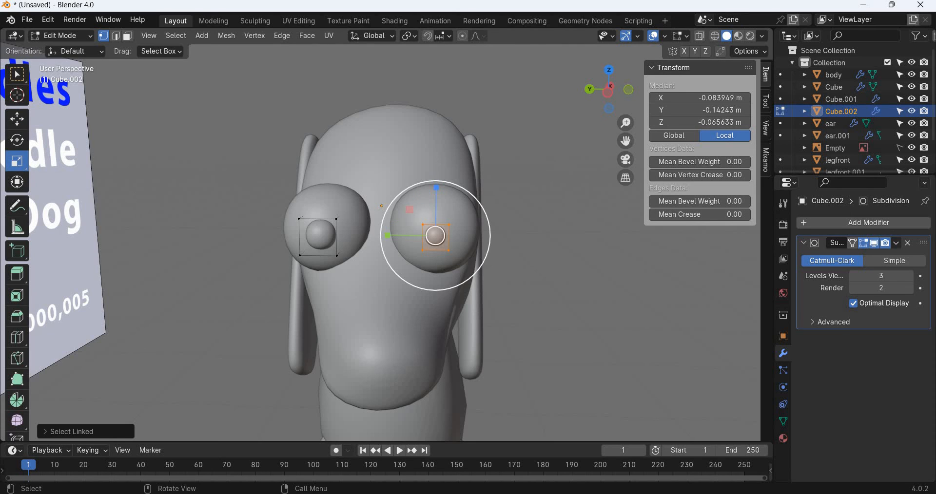
drag(475, 273, 508, 308)
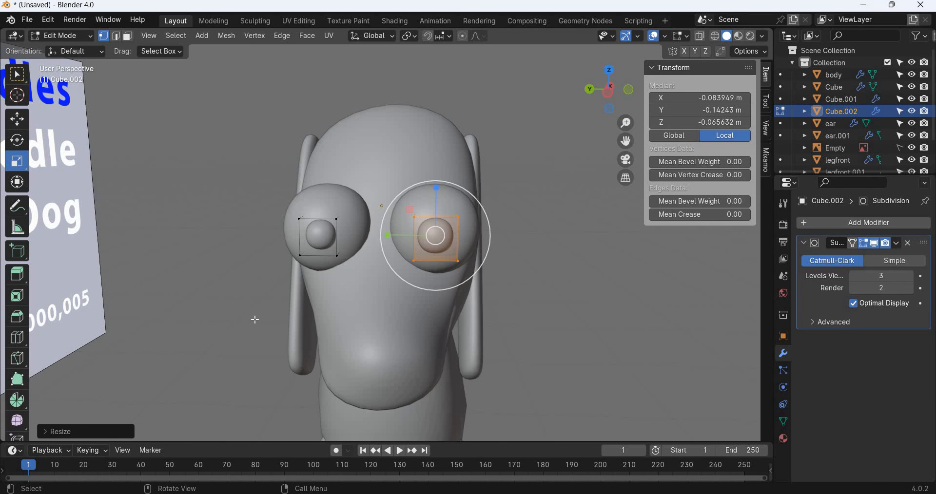
Step: Scale down the pupil on the positive Y side so it is smaller than the other, and return to Object Mode
click(335, 258)
key(l)
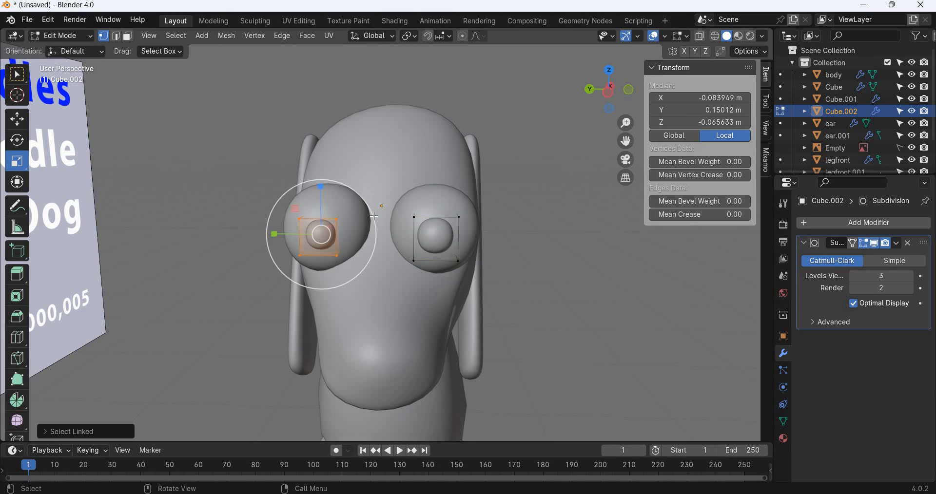
key(s)
click(374, 247)
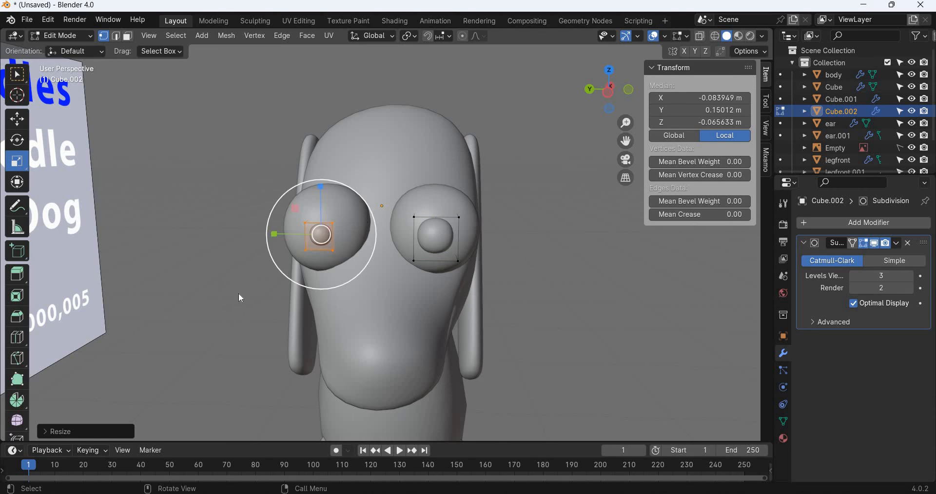
key(Tab)
Step: Flatten the pupil pair to an X scale of about 0.517 and move it along X to about -1.4498 m
middle_drag(317, 299, 343, 247)
click(335, 267)
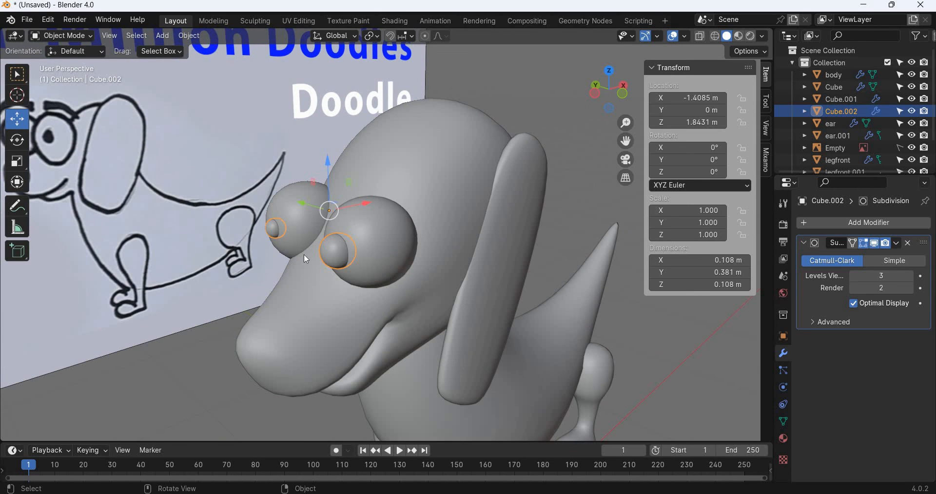
key(KP_7)
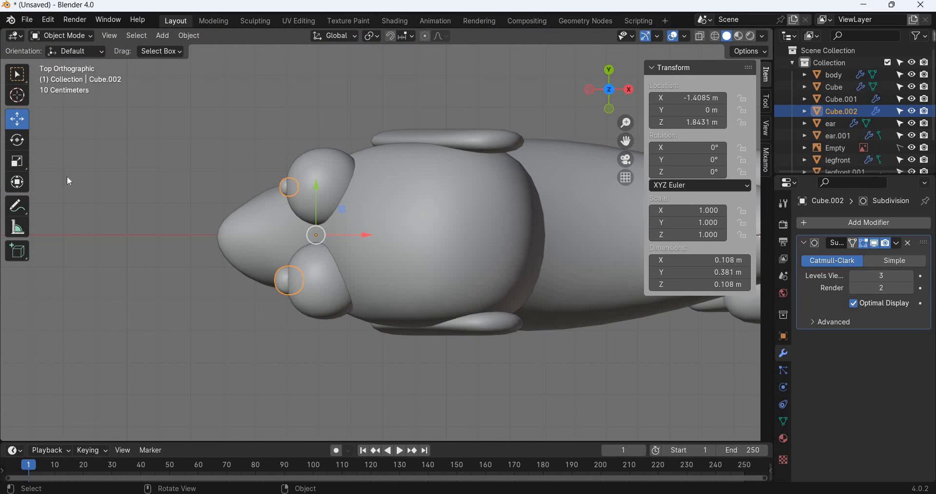
key(s)
mouse_move(349, 232)
mouse_down()
mouse_move(327, 234)
mouse_move(344, 236)
mouse_up()
key(shift+space)
key(g)
click(173, 147)
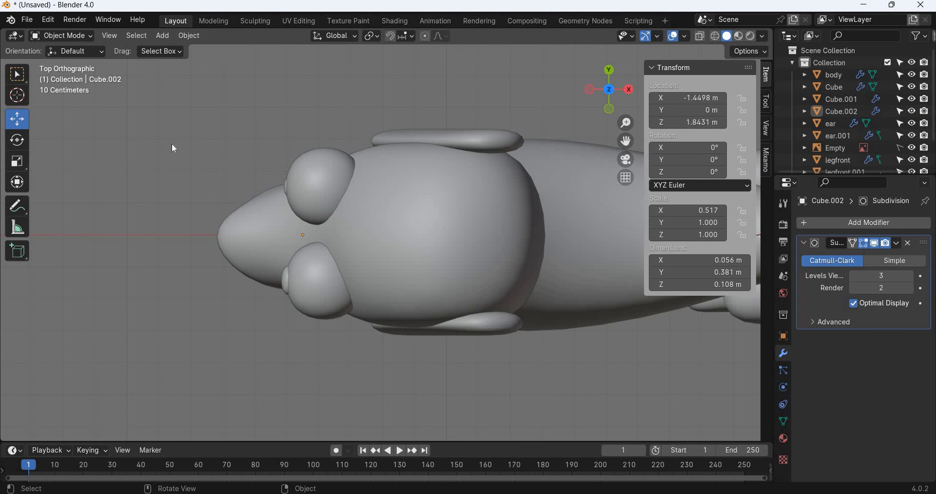
Step: Move the smaller pupil's mesh slightly forward along X so it protrudes from its eye, and return to Object Mode
scroll(175, 141, up, 5)
click(203, 144)
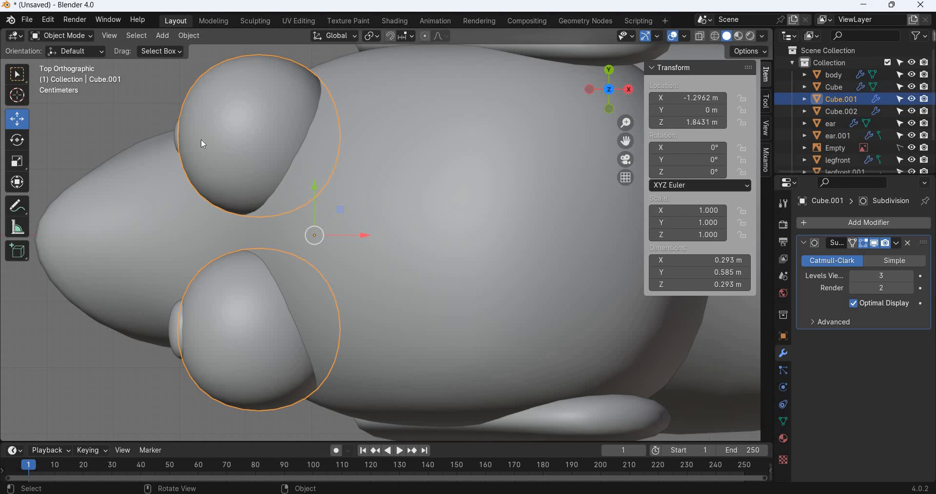
click(176, 335)
key(Tab)
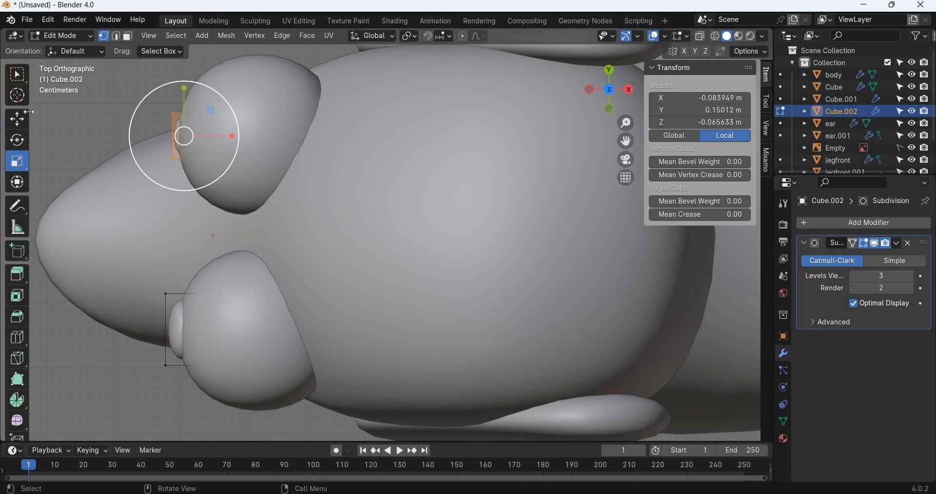
key(shift+space)
key(g)
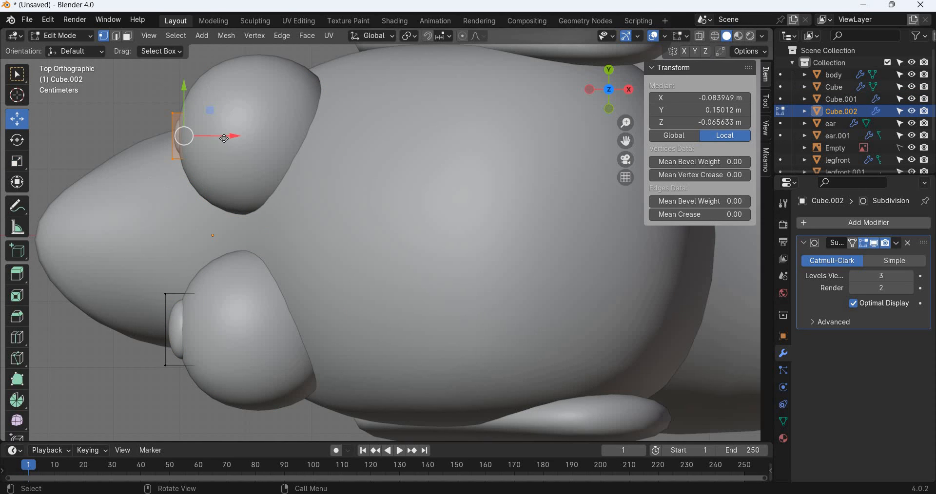
drag(229, 137, 224, 148)
key(Tab)
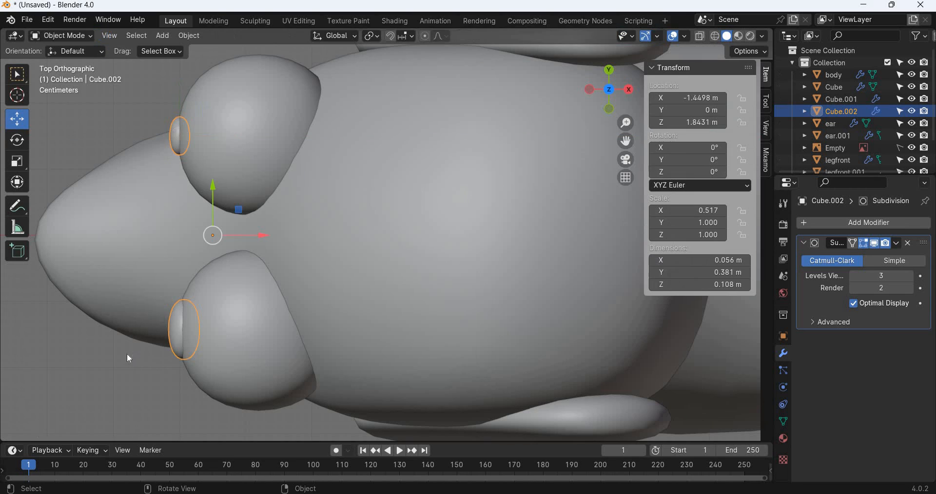
Step: Deselect the pupils and display the dog in Material Preview shading
key(alt+a)
scroll(306, 247, down, 4)
mouse_move(306, 247)
middle_down()
mouse_move(722, 26)
mouse_move(727, 40)
middle_up()
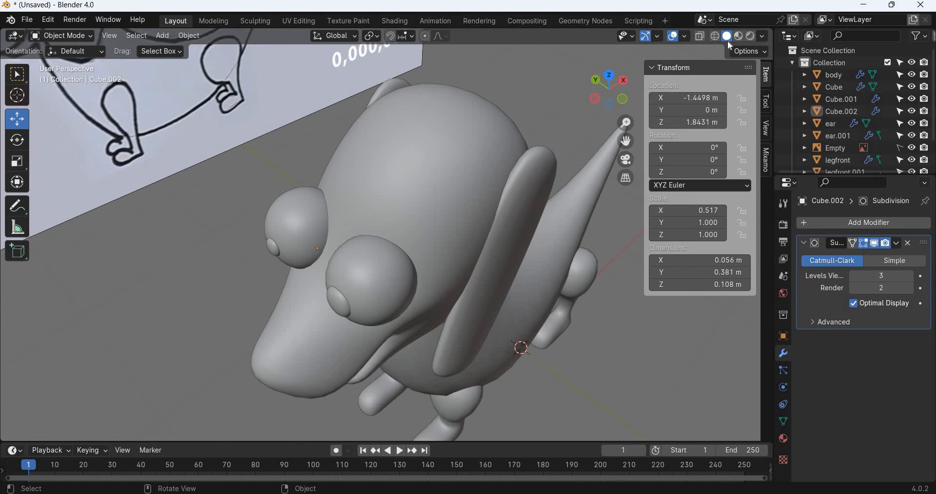
click(738, 36)
Step: Give the pupils a new material with a darkened brown base color of hue 0.094 and saturation 0.632
click(341, 311)
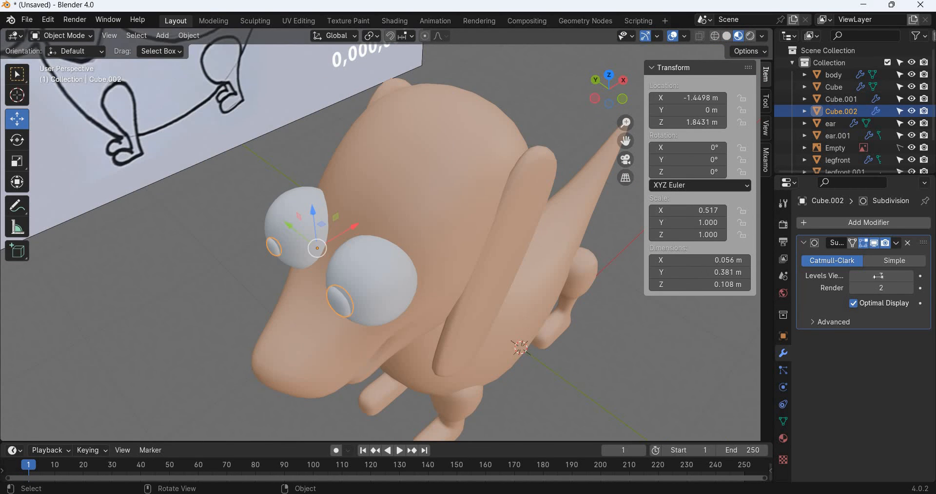
click(783, 438)
click(805, 274)
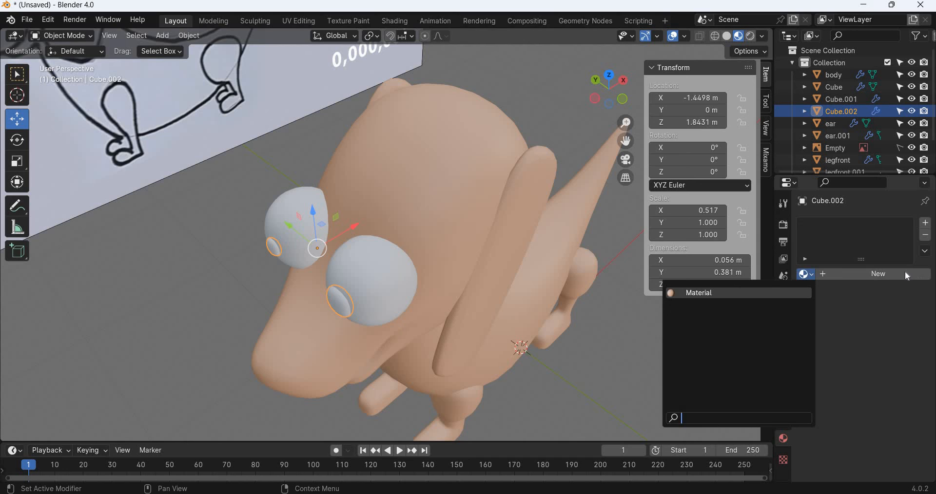
click(873, 275)
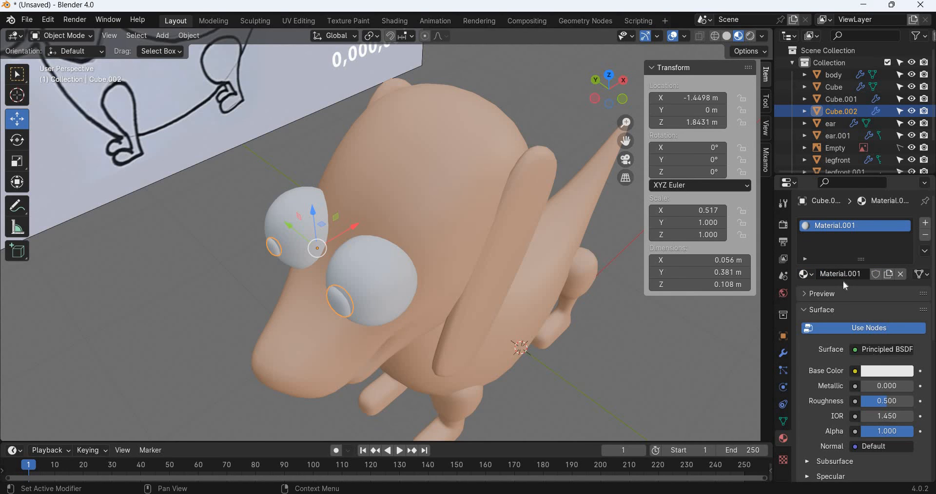
click(887, 375)
click(828, 249)
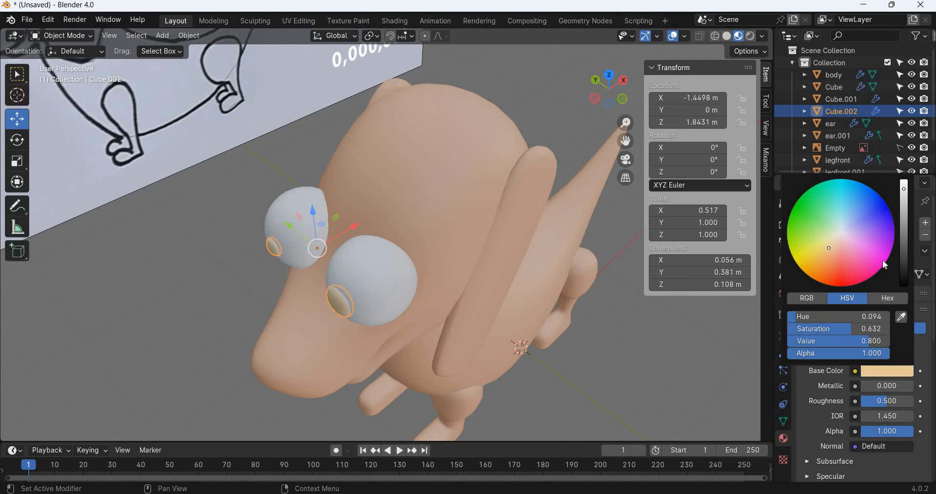
click(903, 235)
mouse_move(492, 304)
middle_down()
mouse_move(512, 324)
mouse_move(531, 251)
mouse_move(510, 253)
middle_up()
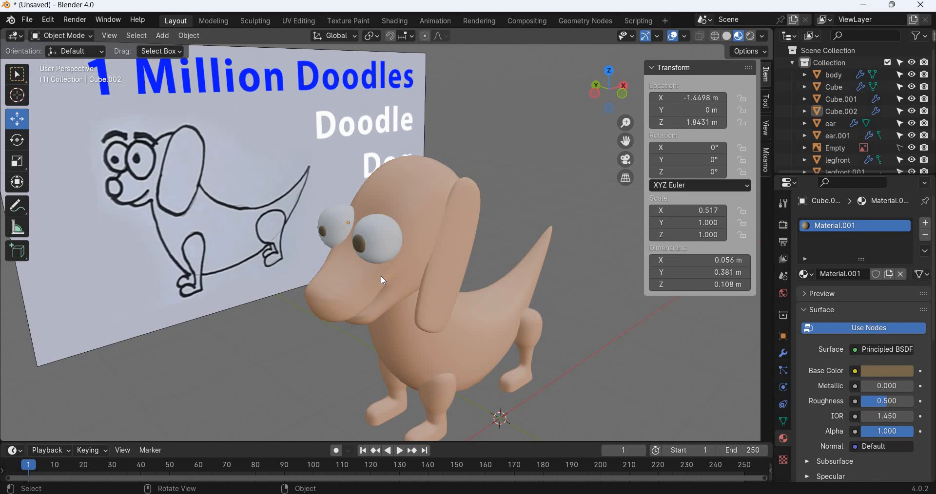
Step: Rename the eyeball object Cube.001 as eyes
key(KP_1)
scroll(371, 256, up, 3)
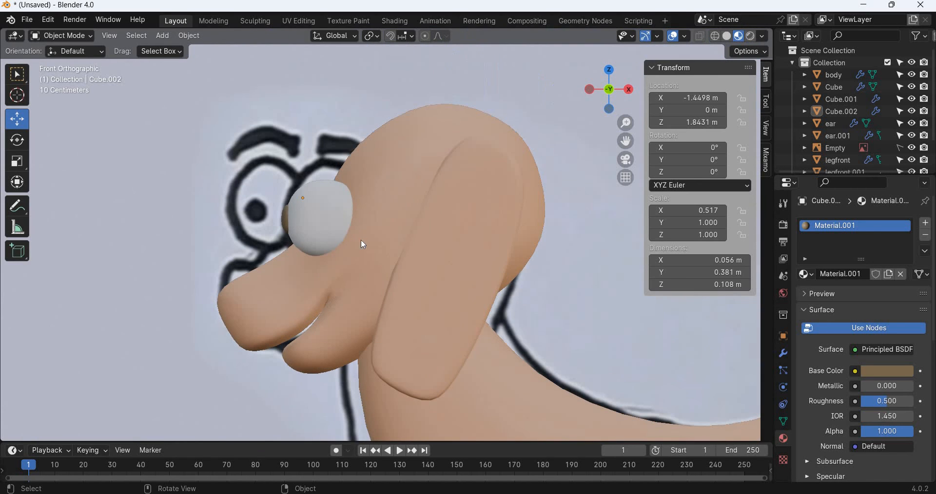
click(164, 37)
click(831, 100)
double_click(839, 99)
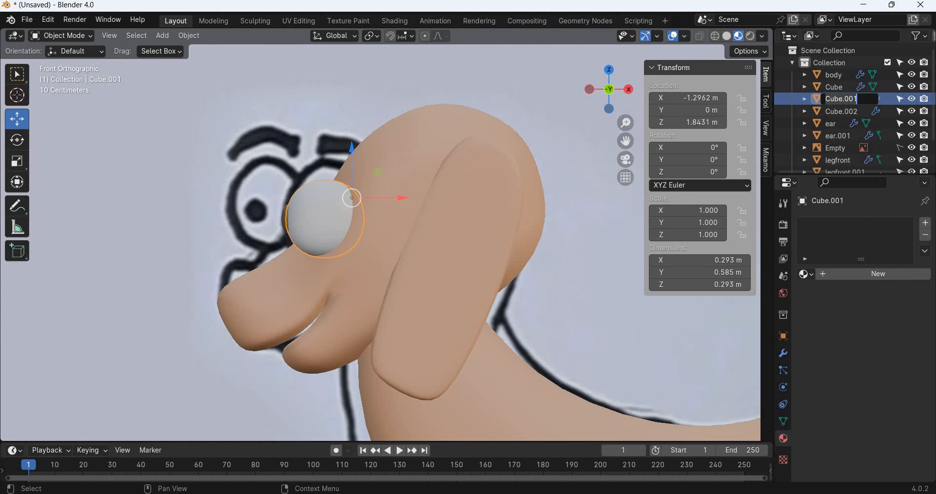
text(eyes)
key(Return)
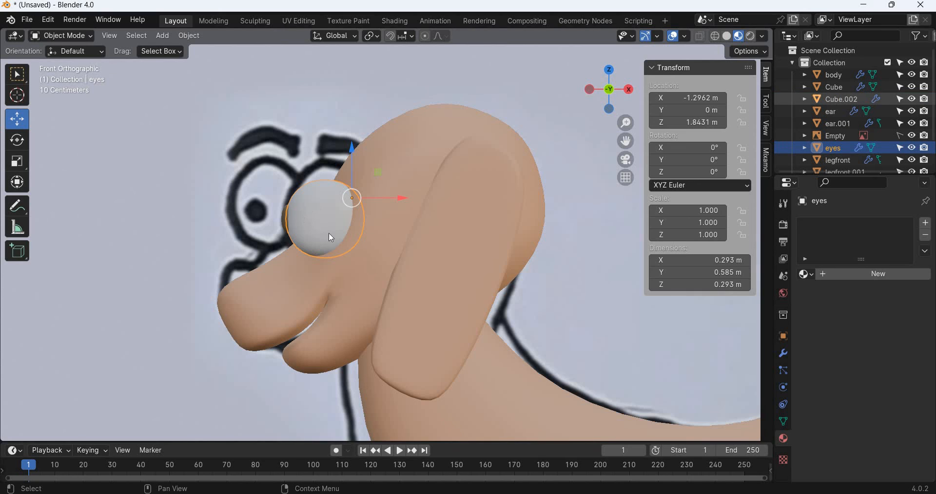
Step: Open the name of the pupil object Cube.002 for editing
middle_drag(331, 238, 294, 220)
click(835, 103)
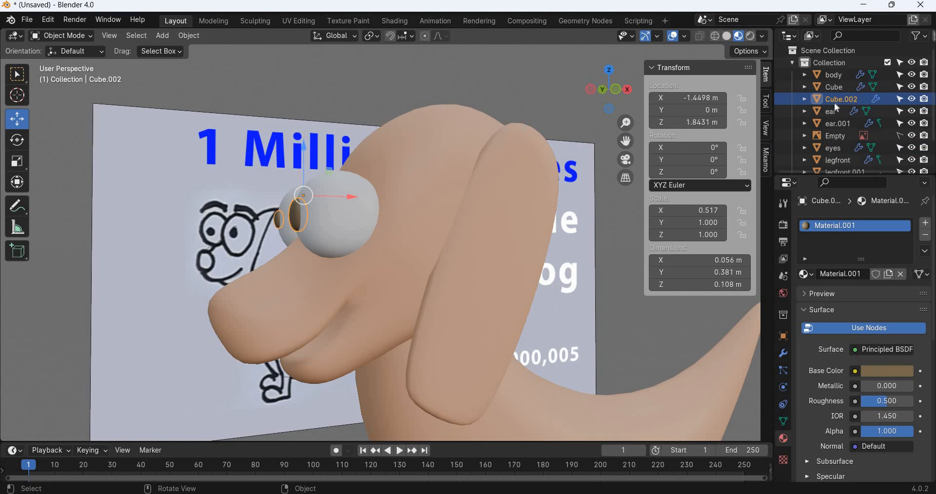
double_click(842, 100)
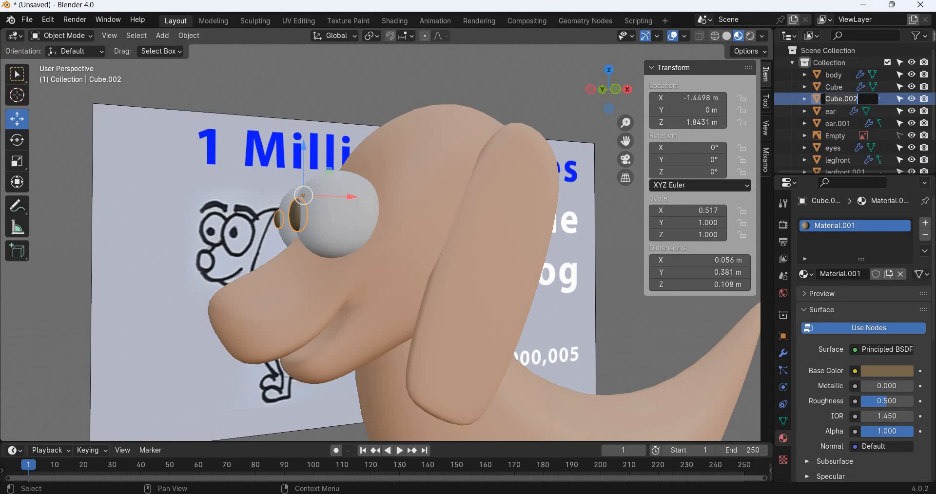